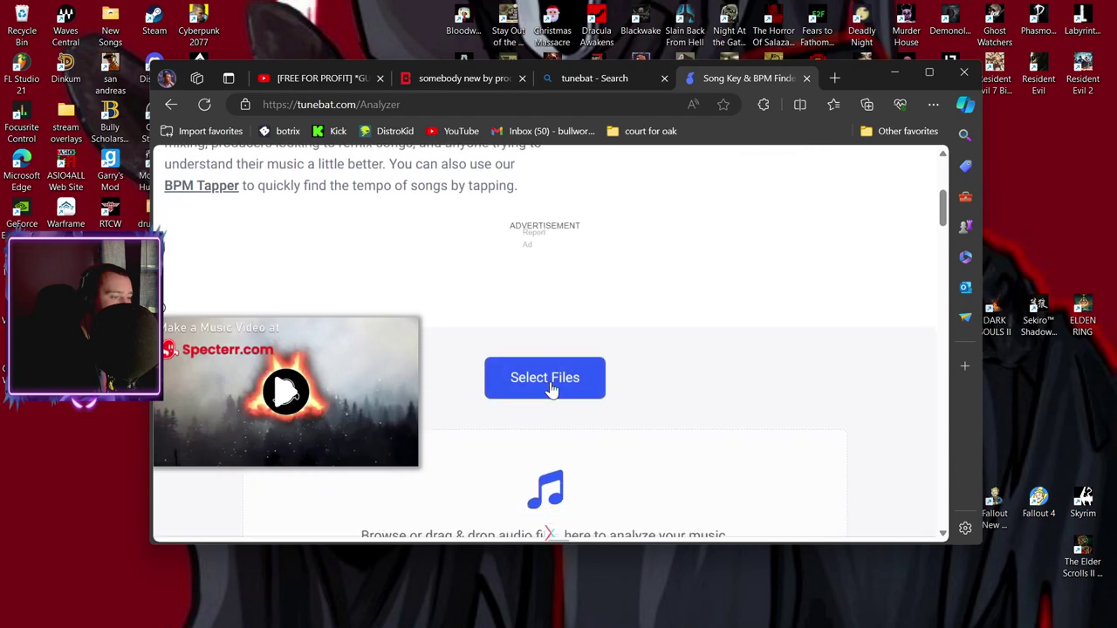
- Analyze somebody-new_TK18122612.mp3 from Downloads on Tunebat and check its key and BPM, then close the browser
left_click(206, 236)
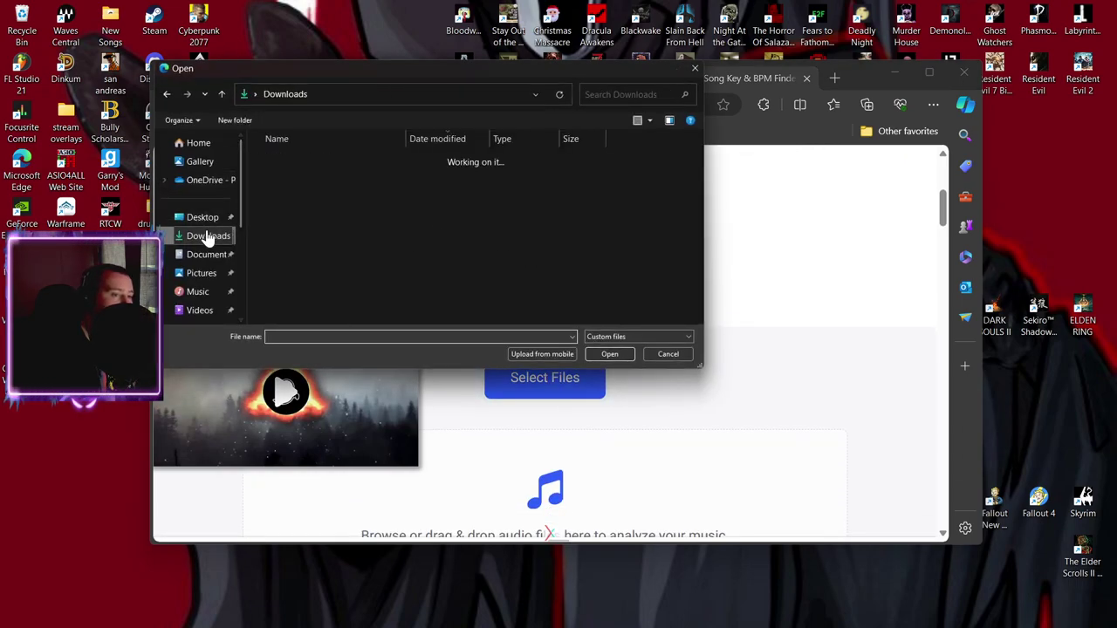
left_click(299, 177)
left_click(613, 353)
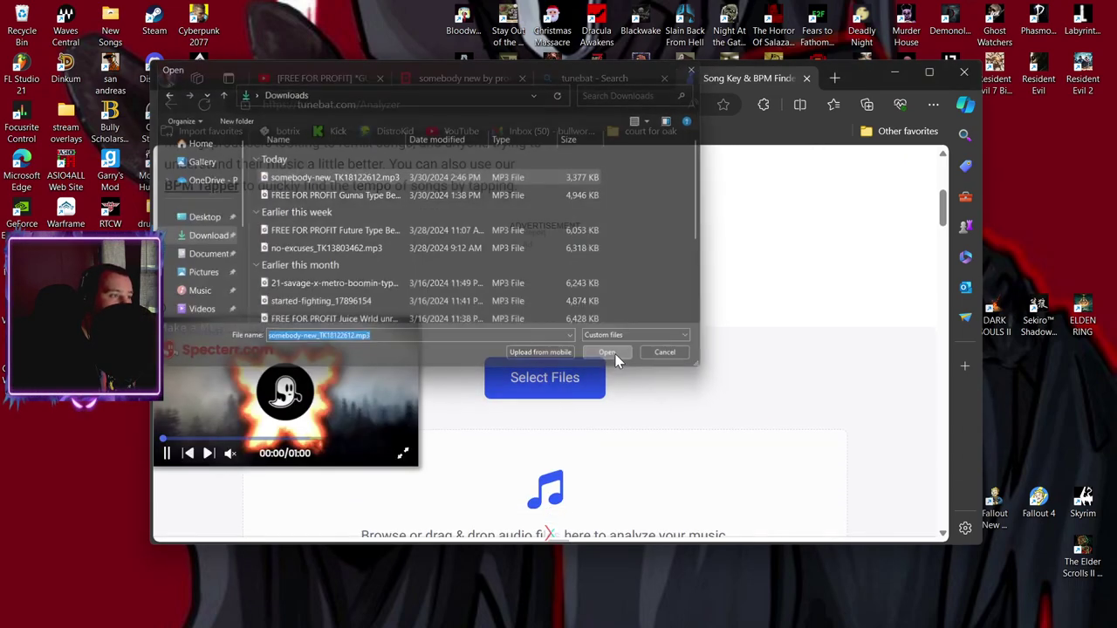
scroll(670, 330, "down", 2)
scroll(668, 331, "down", 1)
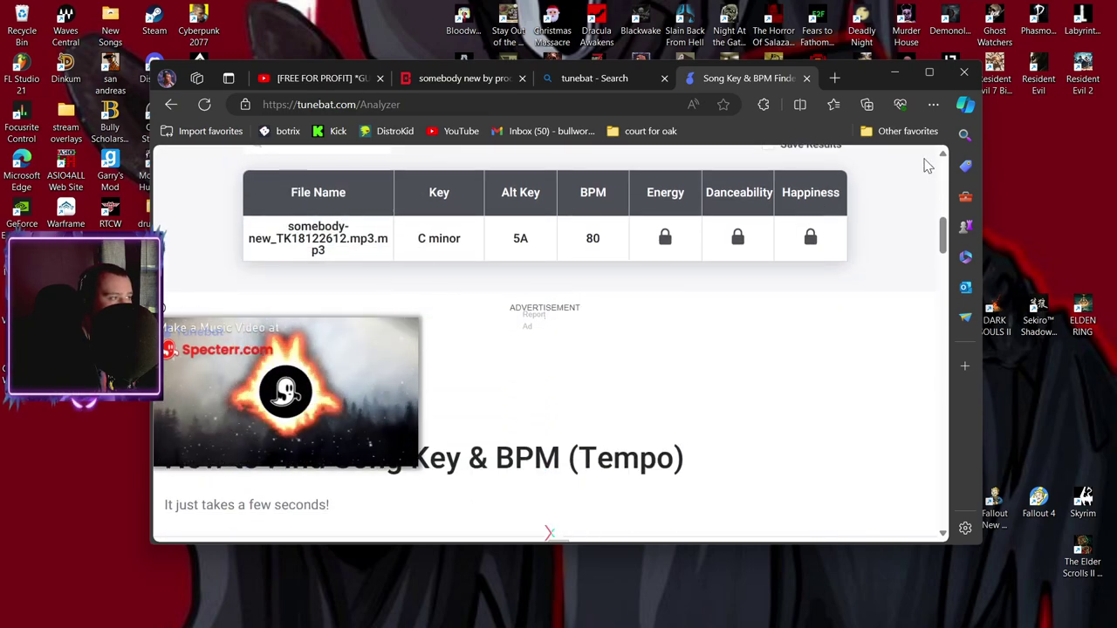
left_click(964, 72)
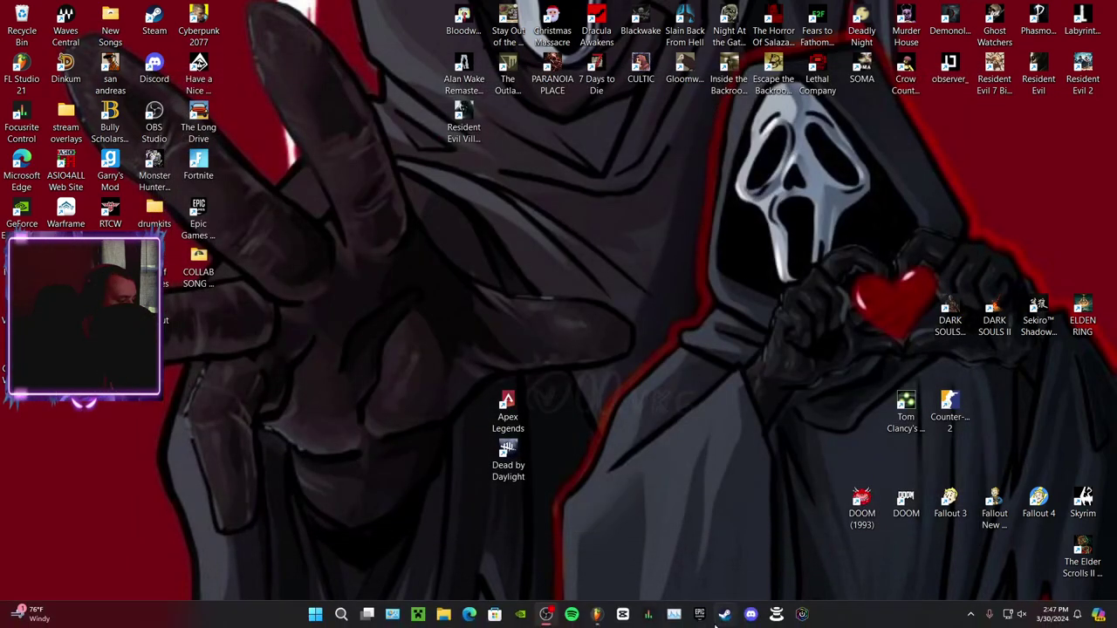
- Switch to FL Studio and, in Auto-Tune Artist on the REC mixer track, set the key to C and Humanize to about 83
left_click(600, 619)
left_click(757, 45)
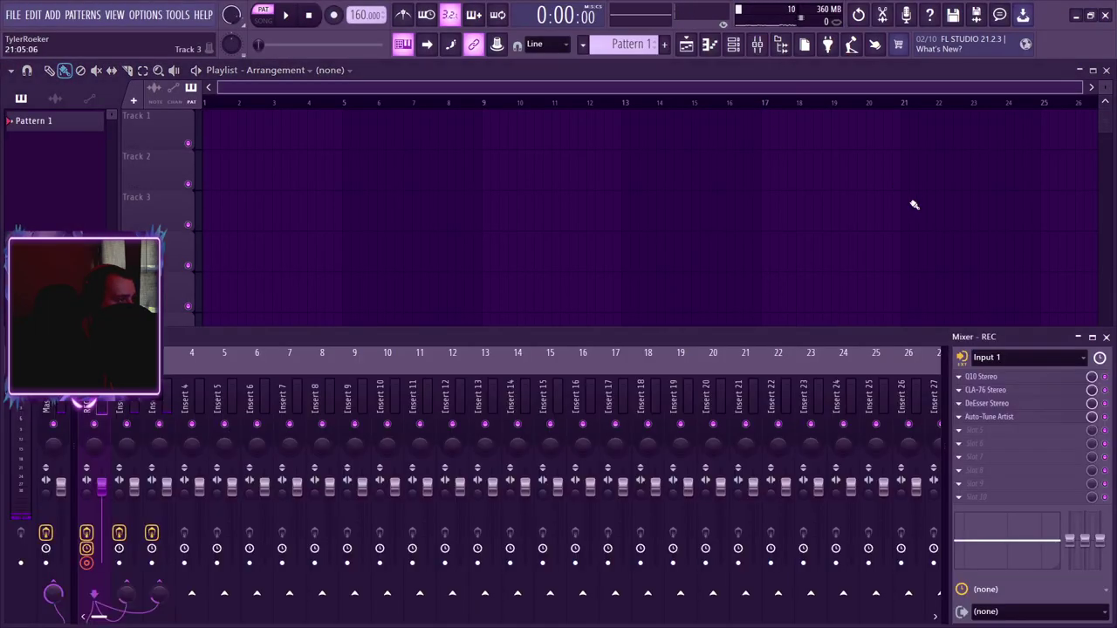
left_click(1001, 419)
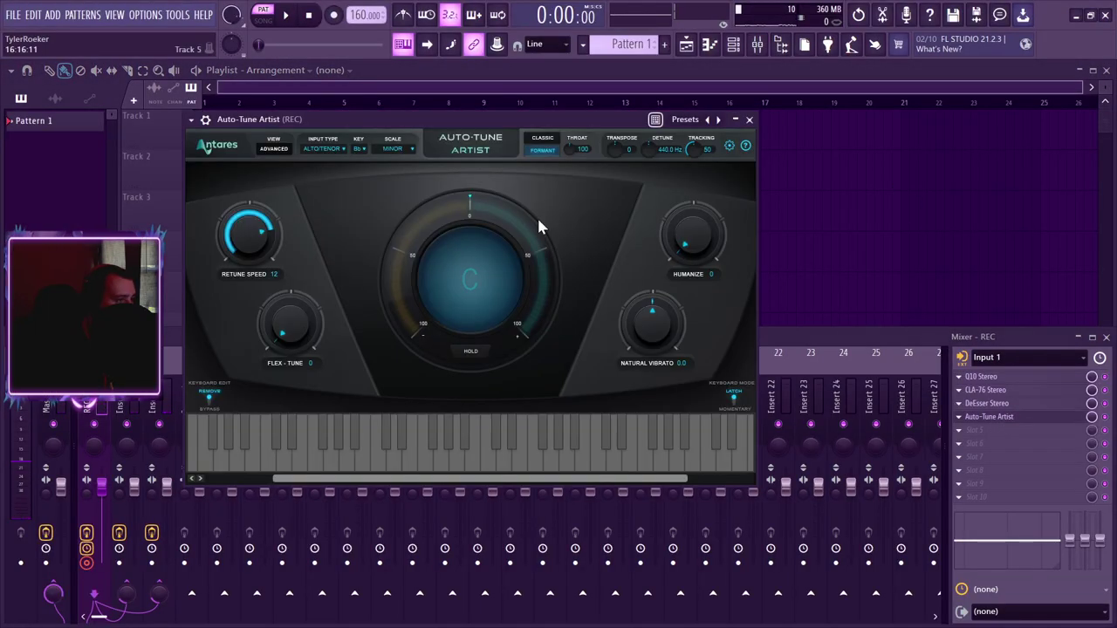
left_click(360, 147)
left_click(366, 158)
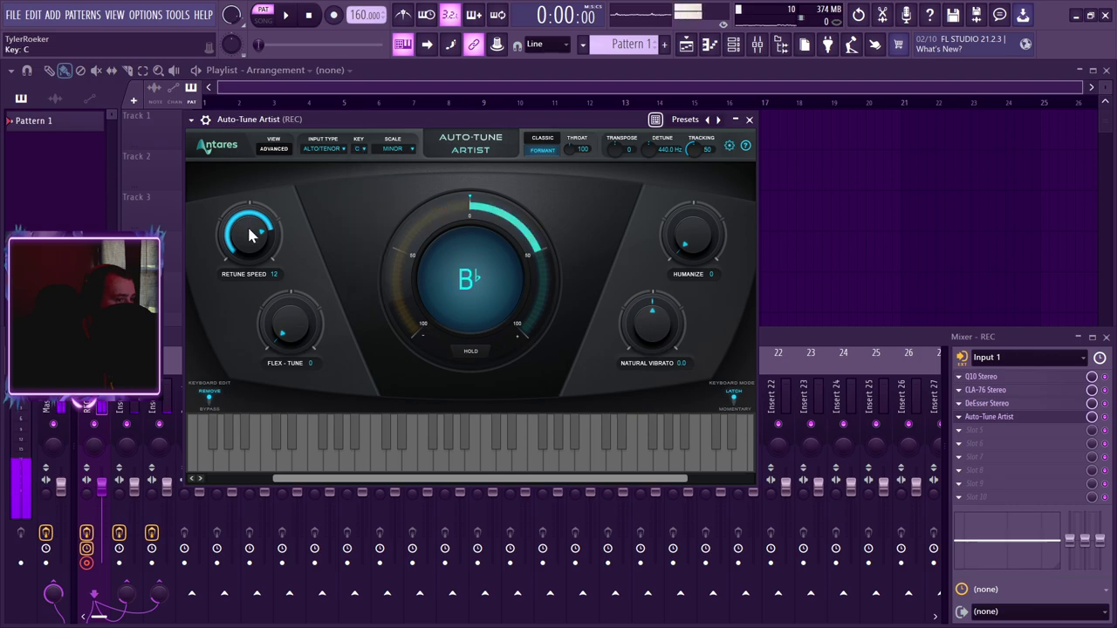
left_click_drag(689, 226, 705, 197)
left_click_drag(728, 149, 733, 141)
left_click(749, 119)
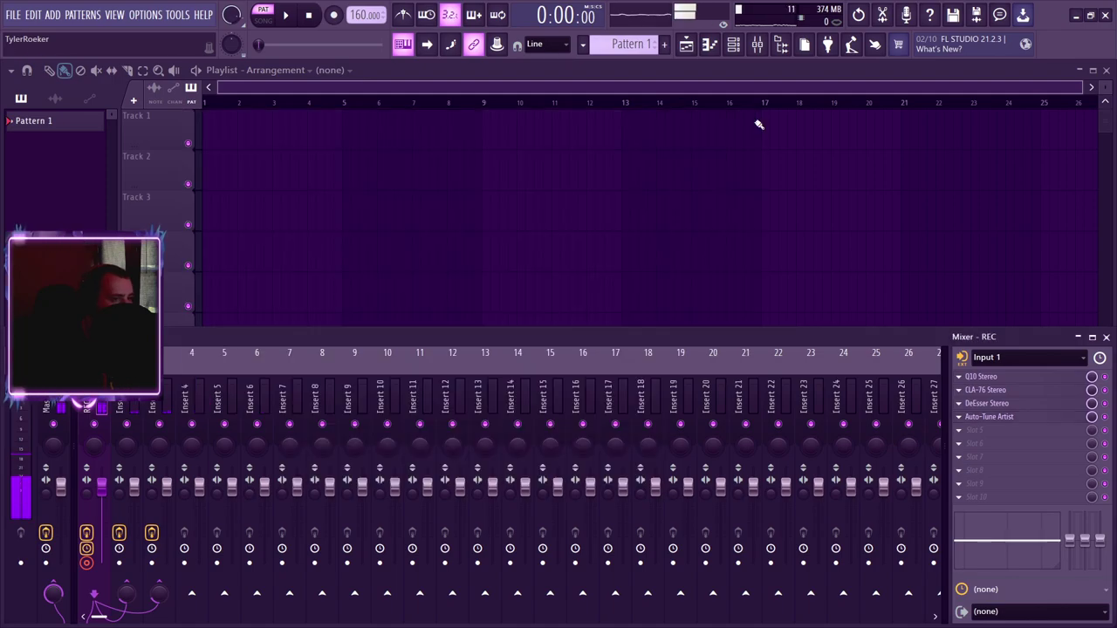
- Make playlist Track 2 an audio track linked to the REC mixer insert
key("F9")
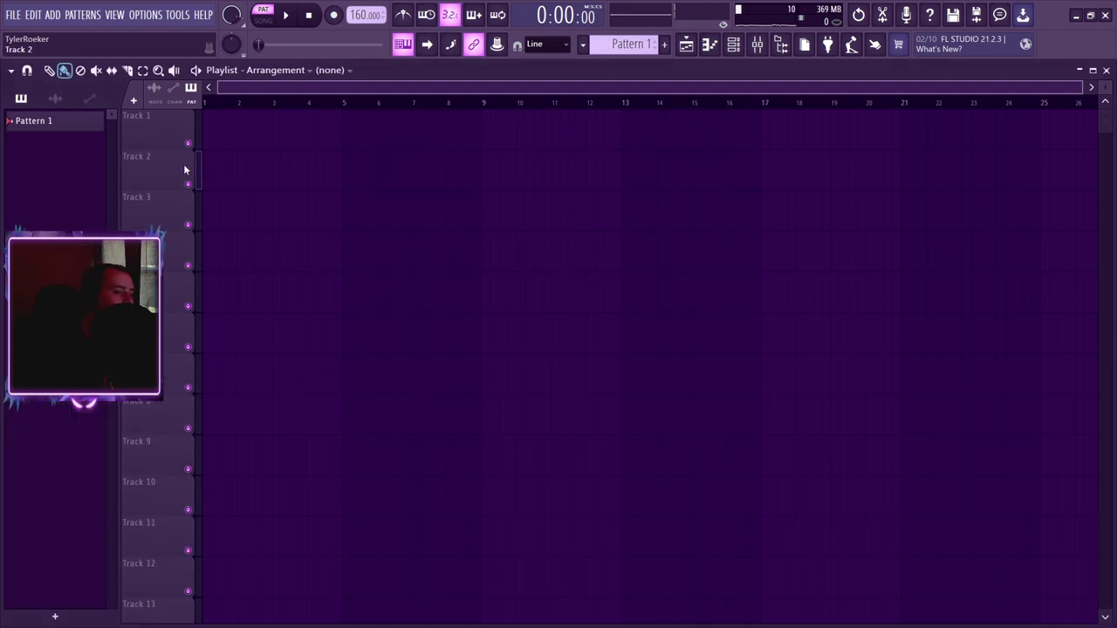
right_click(183, 152)
mouse_move(226, 242)
mouse_move(321, 250)
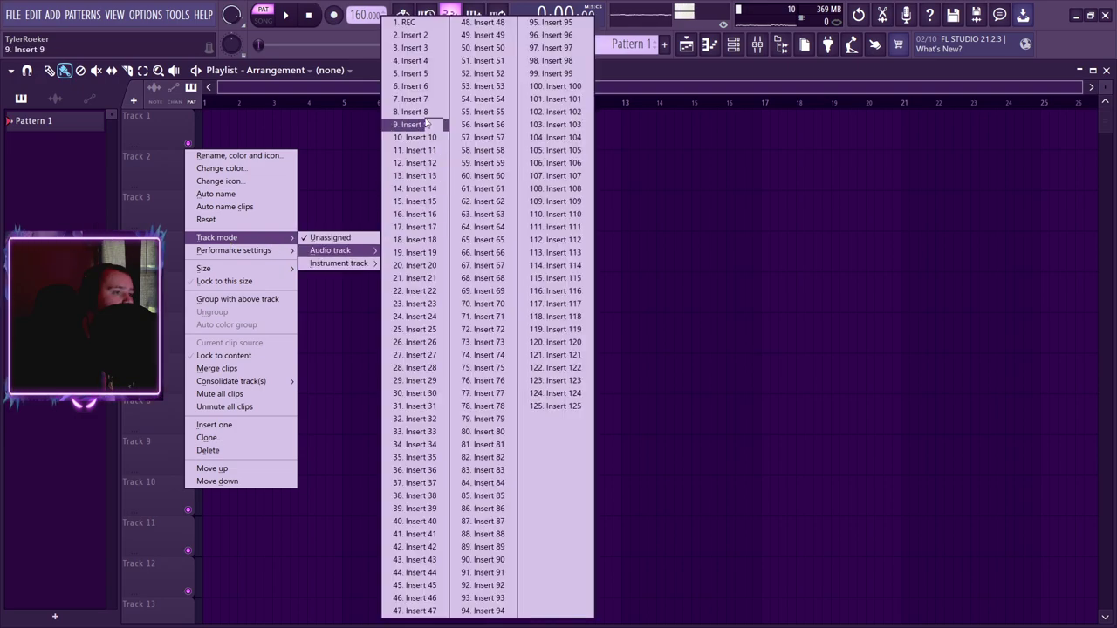
left_click(384, 35)
left_click(175, 169)
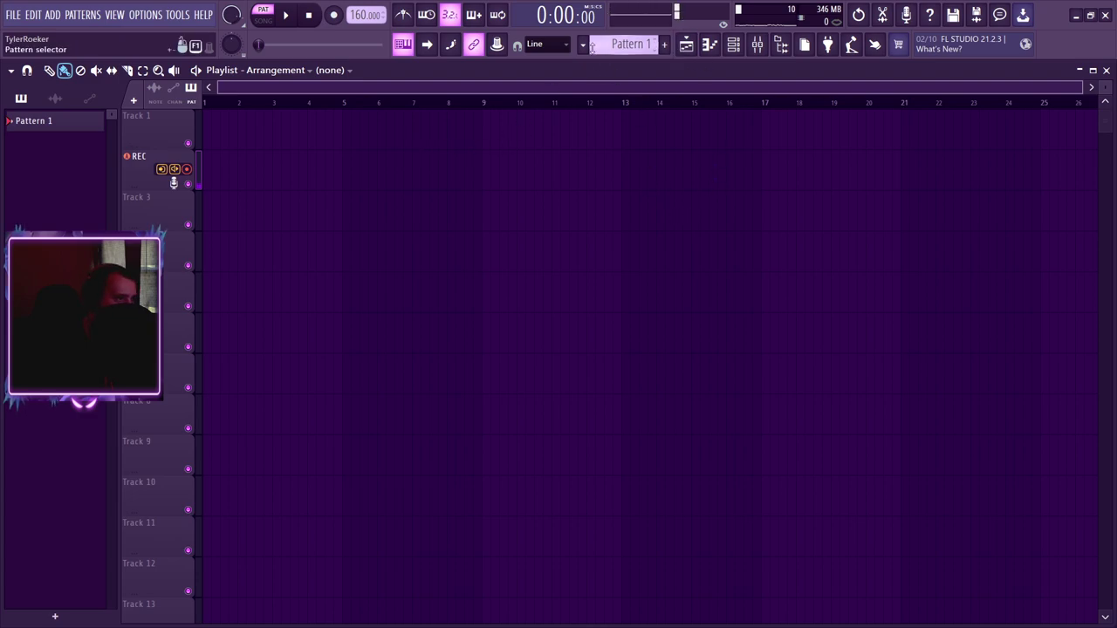
- Import somebody-new_TK18122612.mp3 from the Downloads folder onto the start of playlist Track 1
key("super+e")
left_click(280, 283)
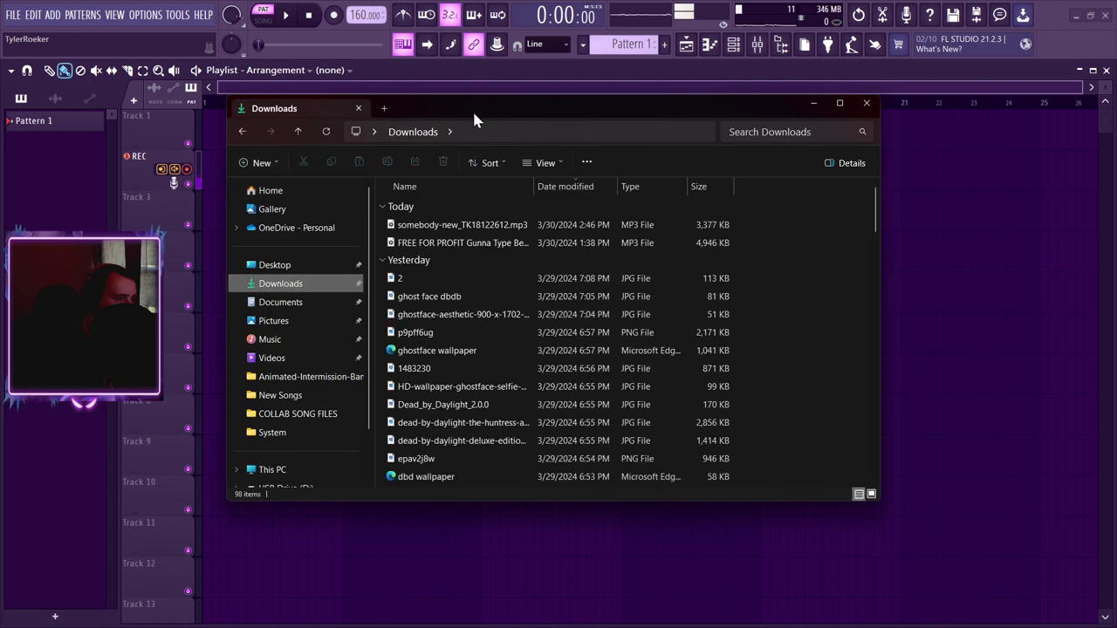
left_click_drag(472, 109, 676, 103)
left_click_drag(663, 218, 206, 149)
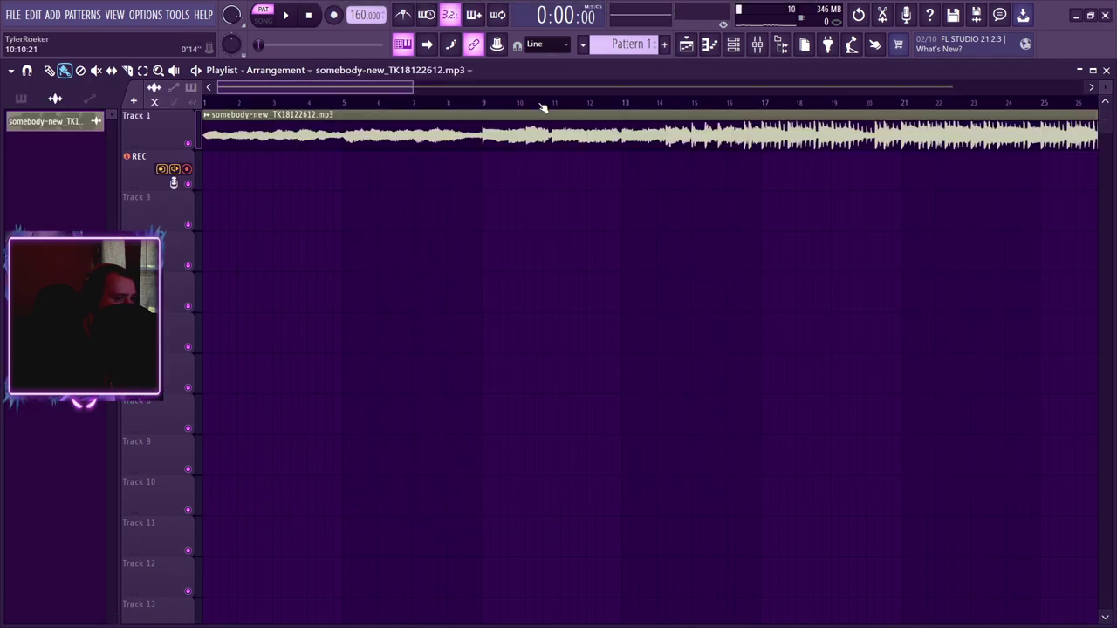
- Route the imported beat's channel to mixer insert 4 and show that insert in the mixer
left_click(733, 43)
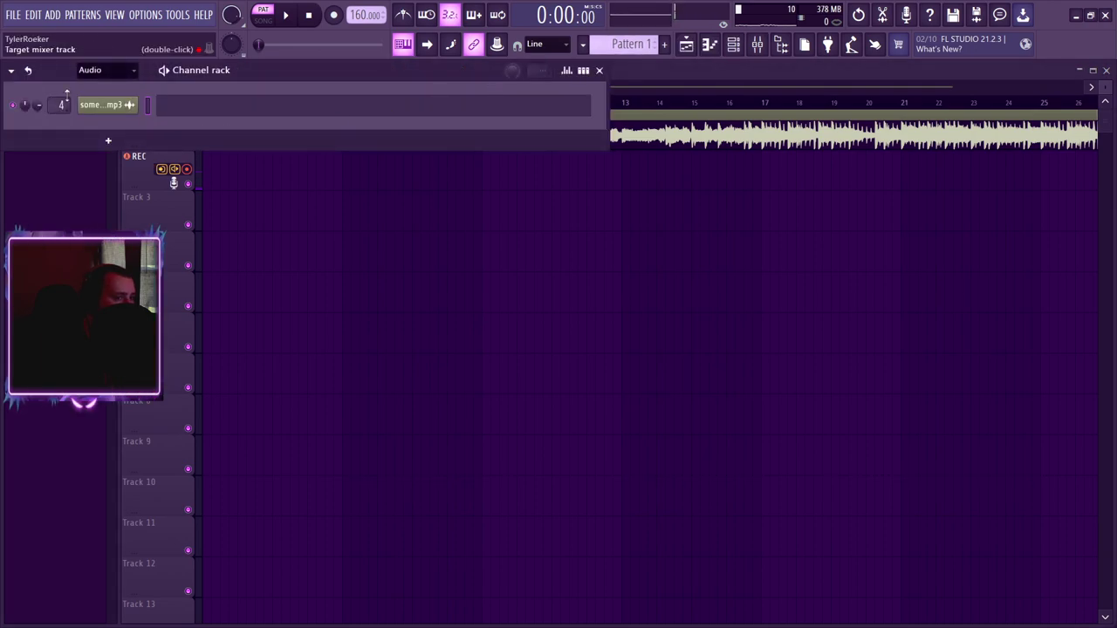
left_click(599, 70)
left_click(733, 44)
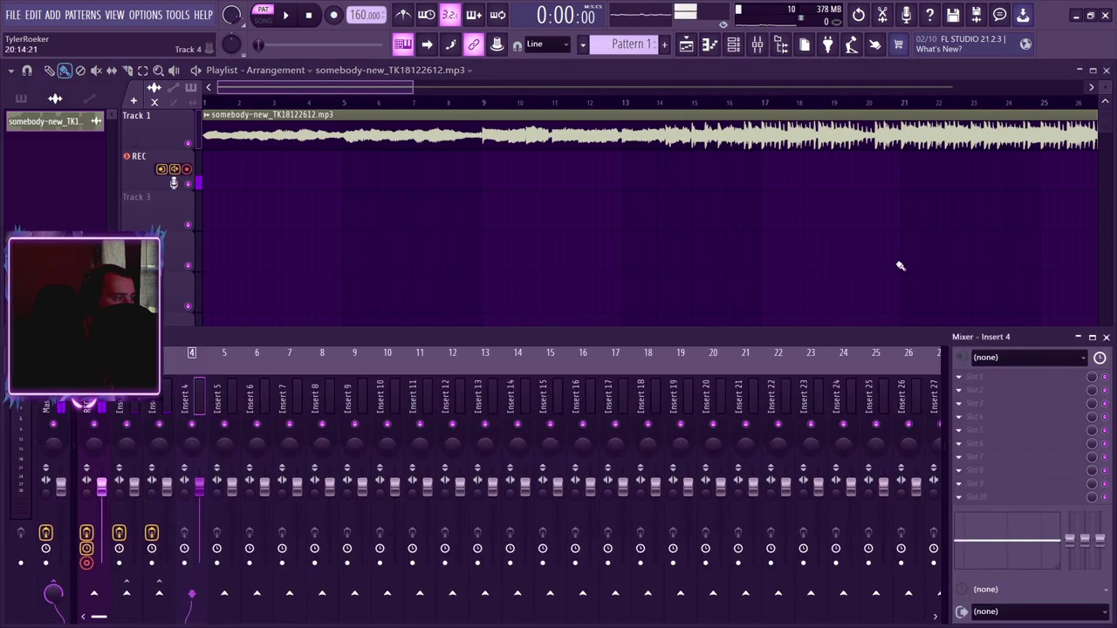
- Find the F6 Stereo plugin in the full effect list and load it into the first slot of Insert 4
left_click(1004, 386)
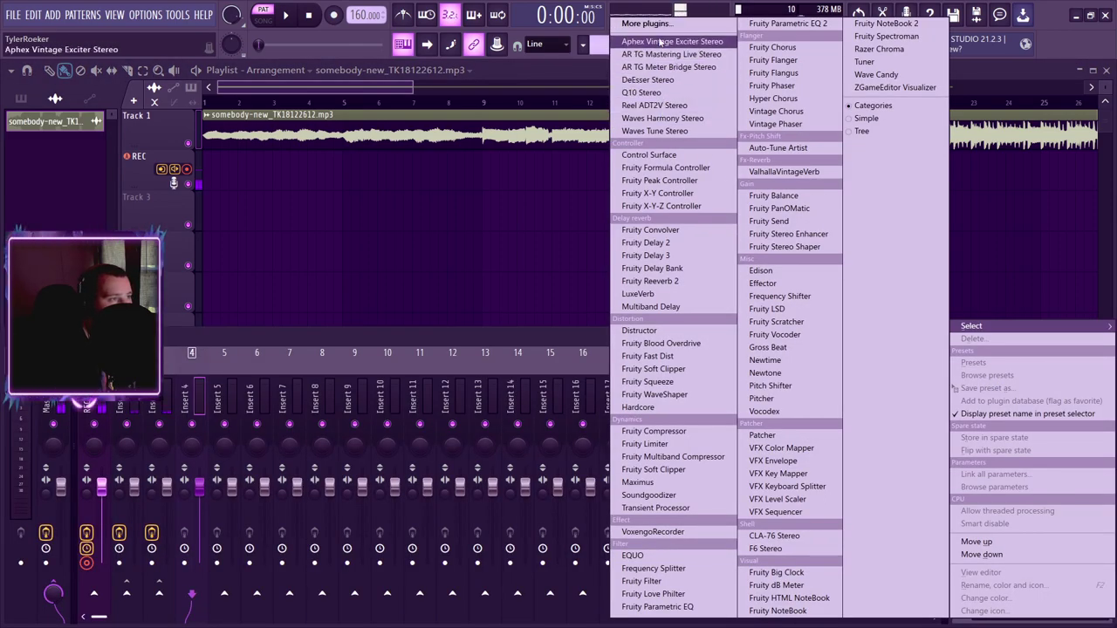
left_click(646, 23)
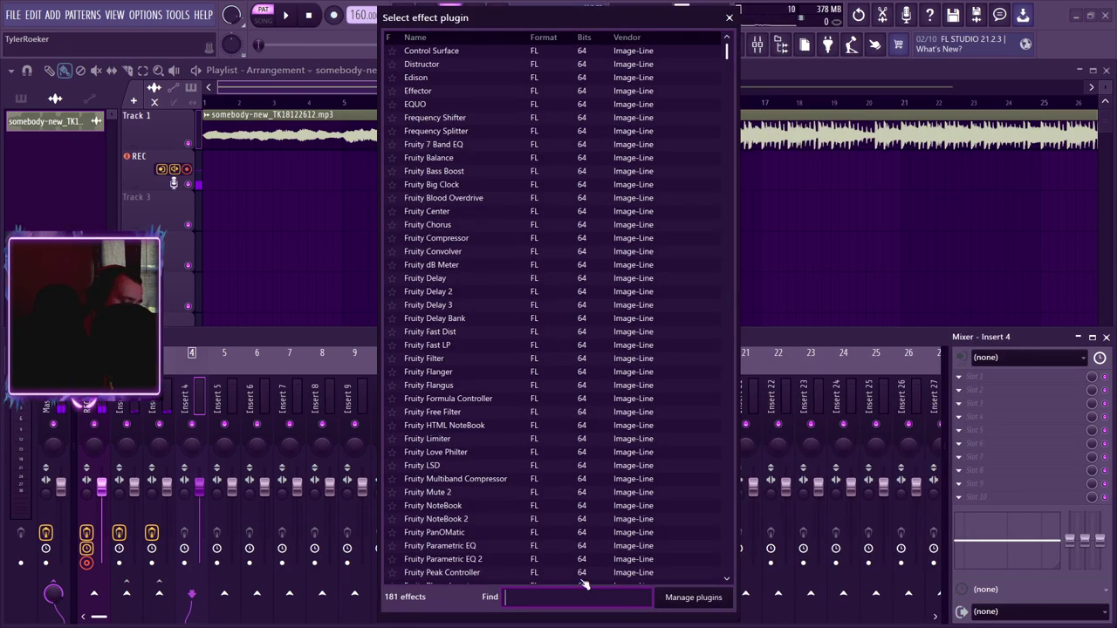
type("f6")
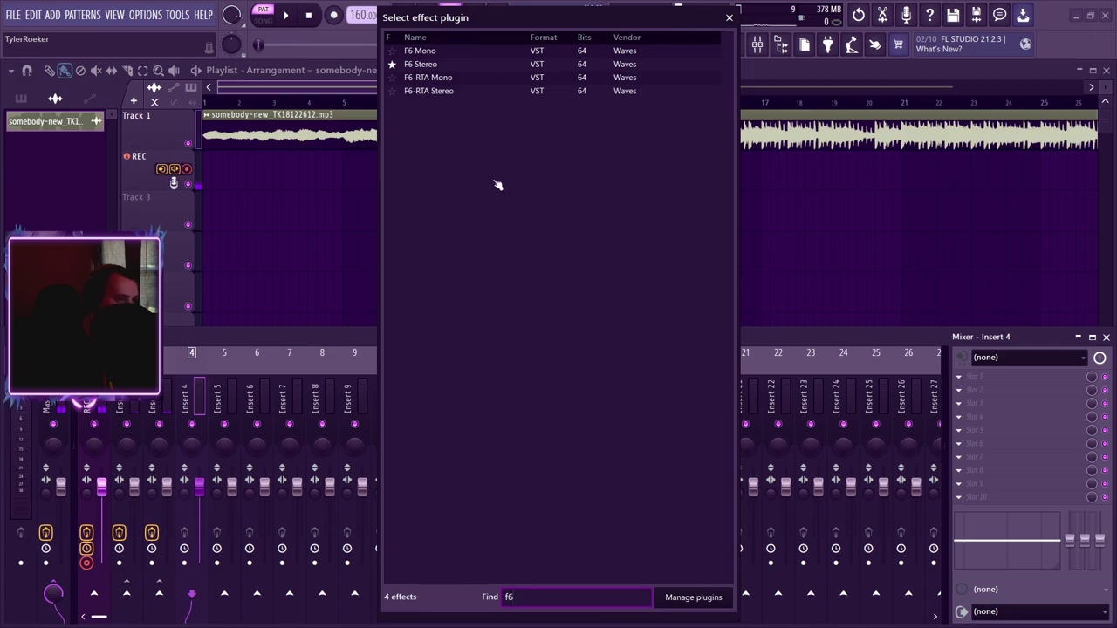
left_click(474, 70)
double_click(474, 72)
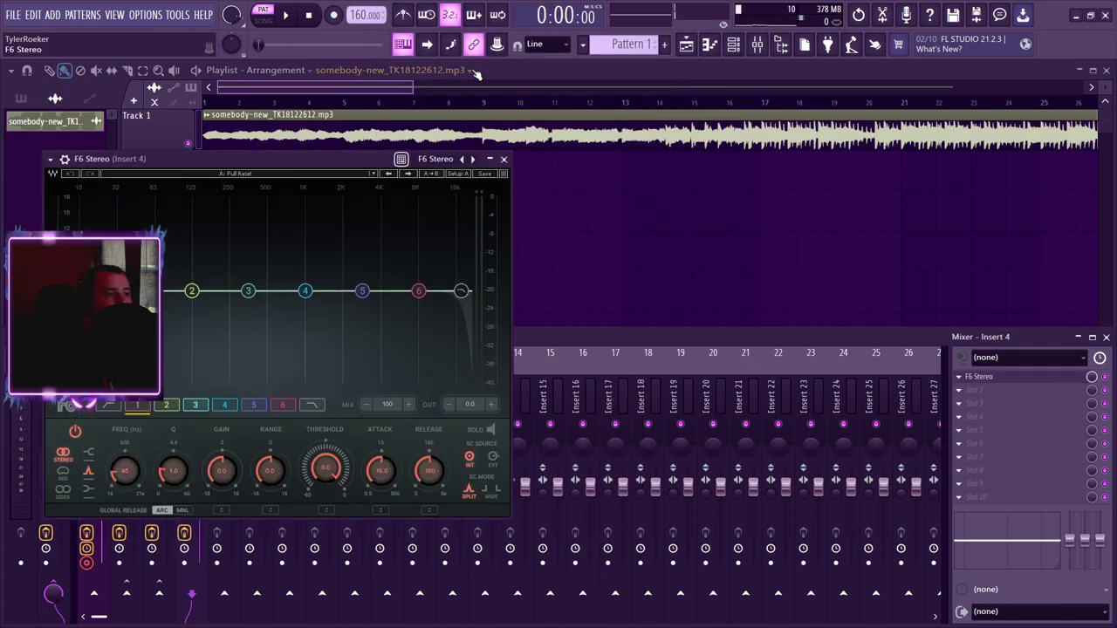
- Load the F6 preset Carve Out Space For Vocal (Ext SC) and shift band 4 to about 3494 Hz at -4.3 dB gain
left_click(431, 167)
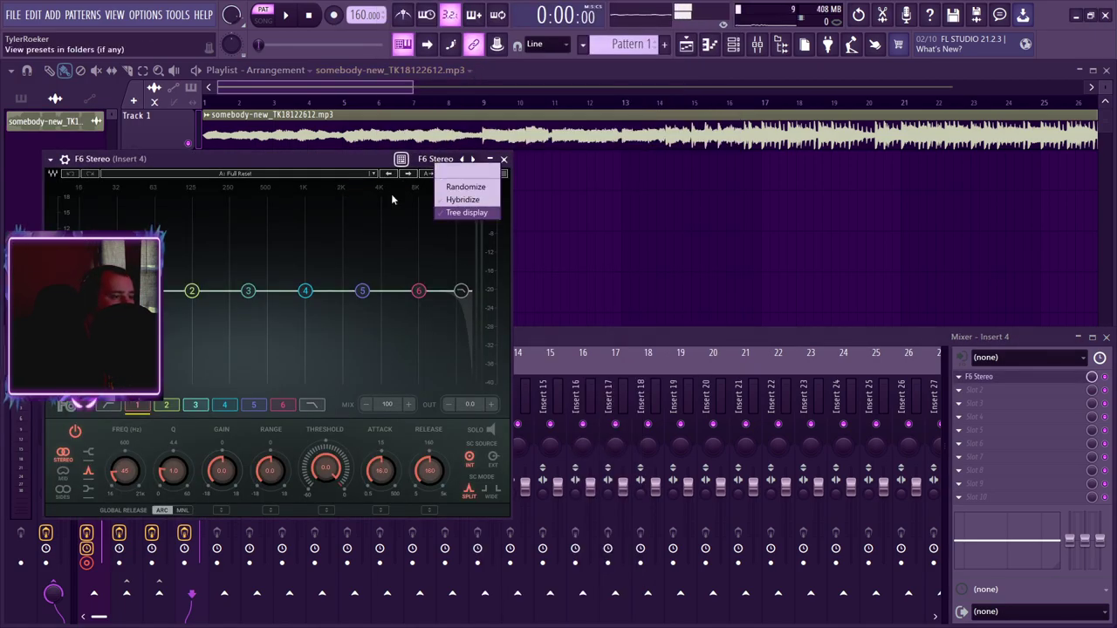
left_click(314, 173)
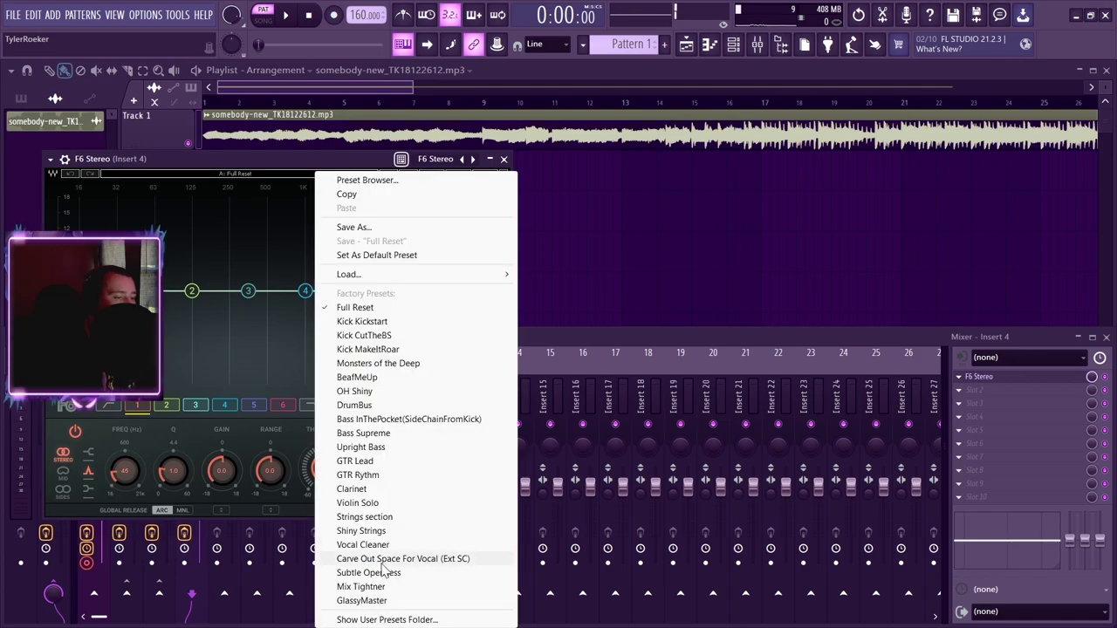
left_click(383, 560)
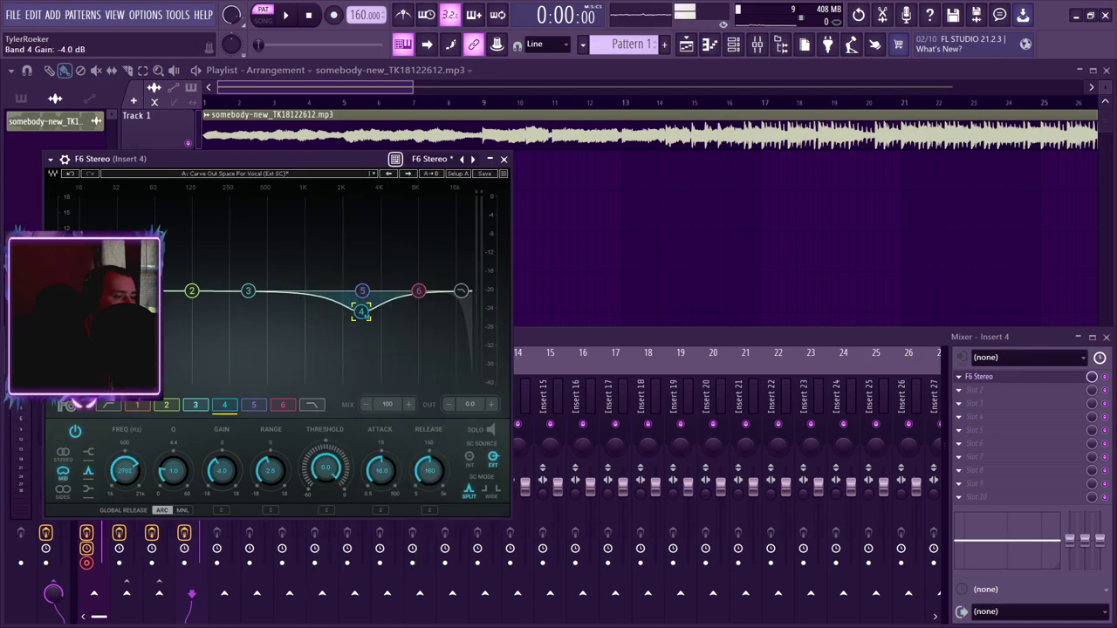
left_click_drag(362, 315, 370, 316)
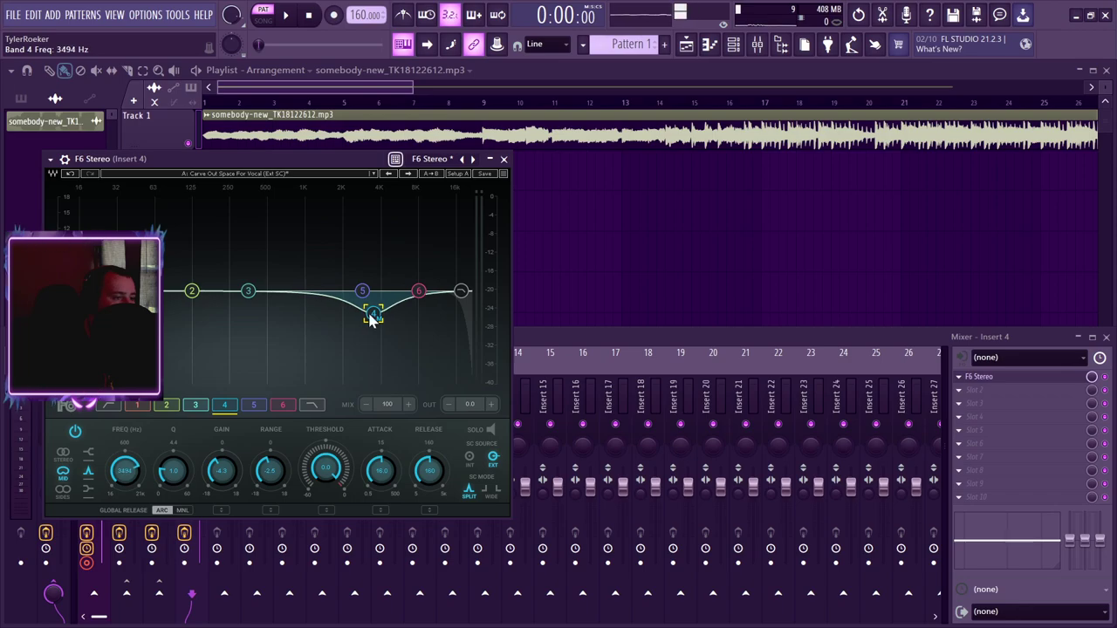
left_click(504, 160)
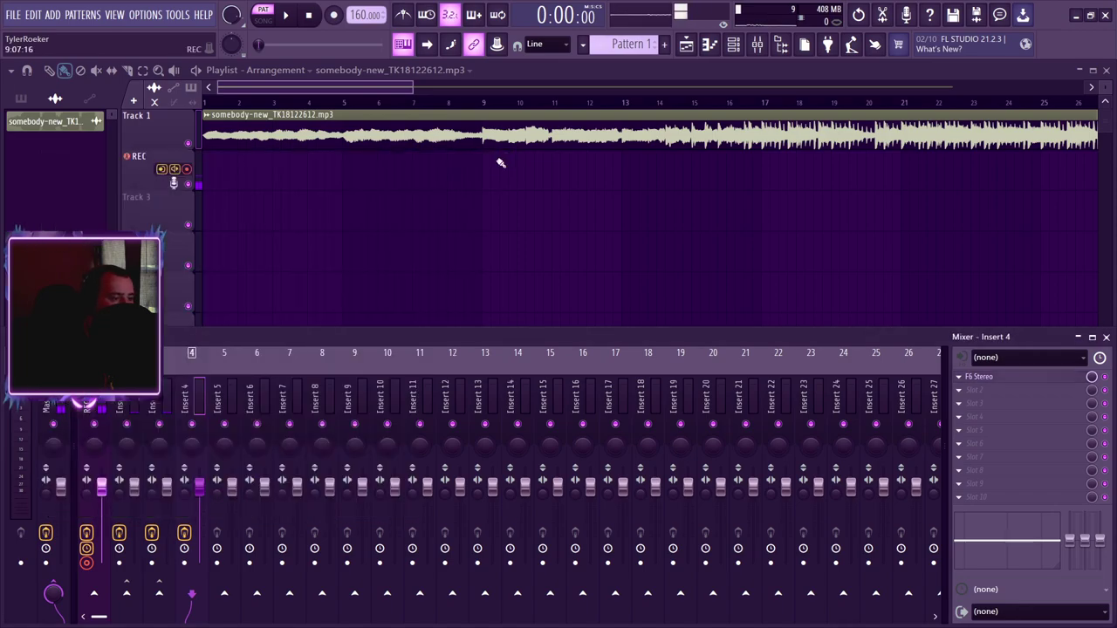
left_click(988, 378)
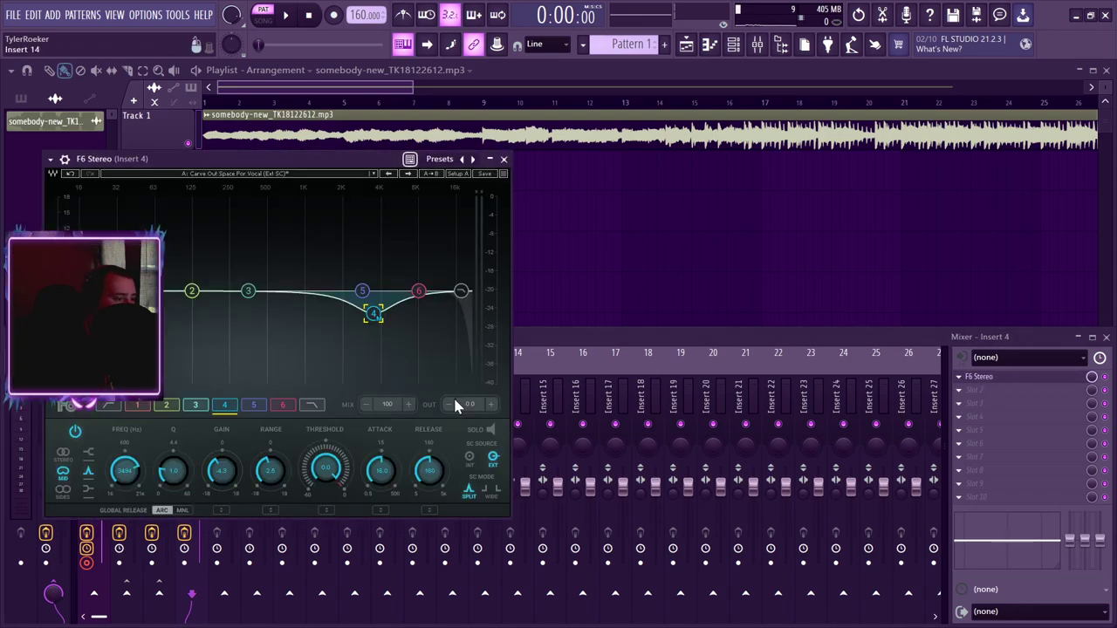
left_click(504, 160)
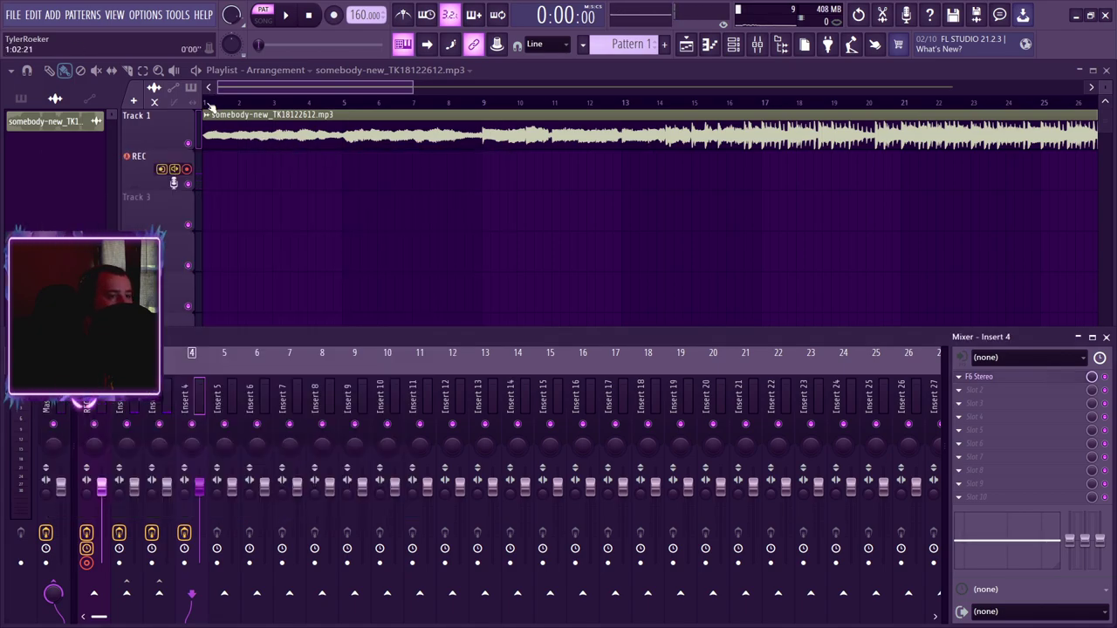
- Switch to song mode and adjust the REC mixer track's send levels to Insert 2, at about 19%, and Insert 3
key("F9")
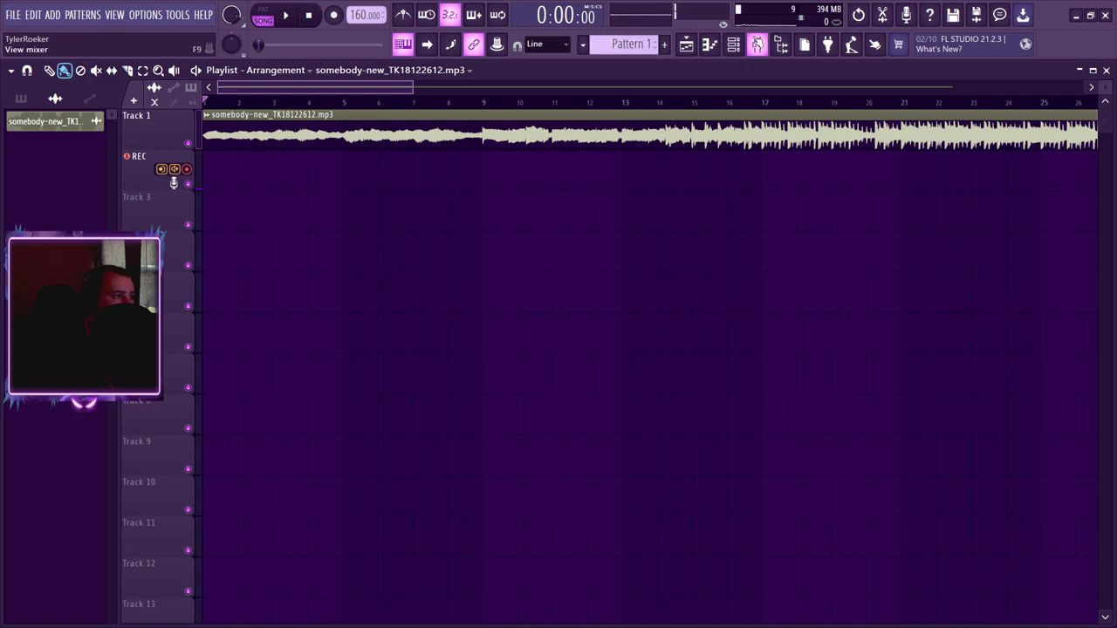
left_click(757, 44)
left_click(94, 515)
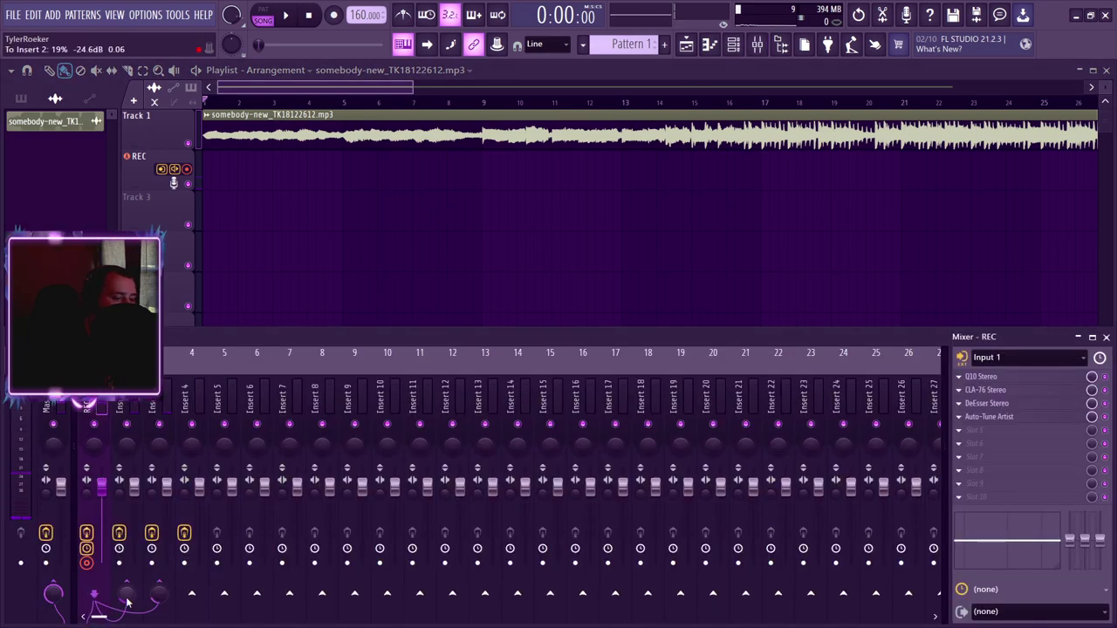
left_click_drag(127, 593, 126, 563)
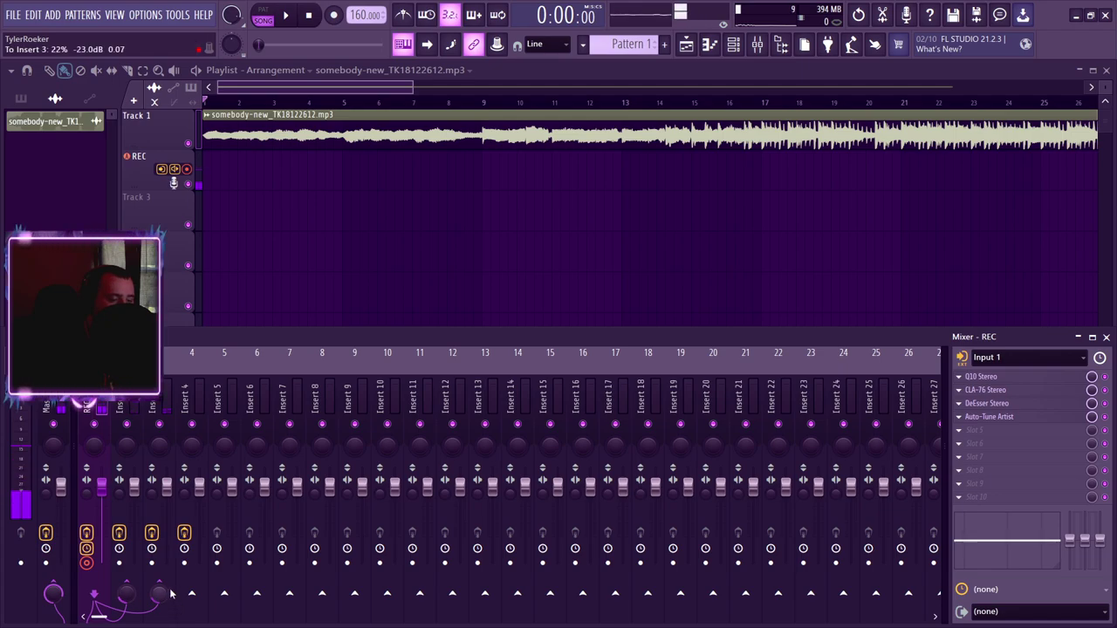
mouse_move(158, 593)
left_mouse_down()
mouse_move(159, 576)
mouse_move(160, 600)
left_mouse_up()
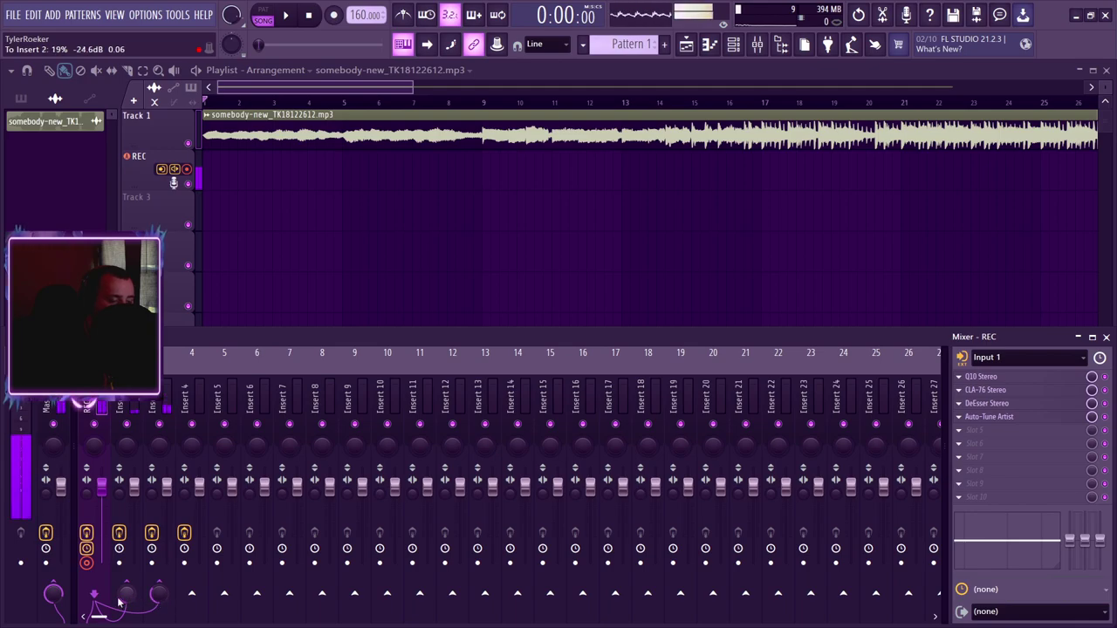
- Set the REC track's Auto-Tune Retune Speed to 14, and lower its sends to Insert 3 and to Insert 2, the latter to 16%
left_click(990, 417)
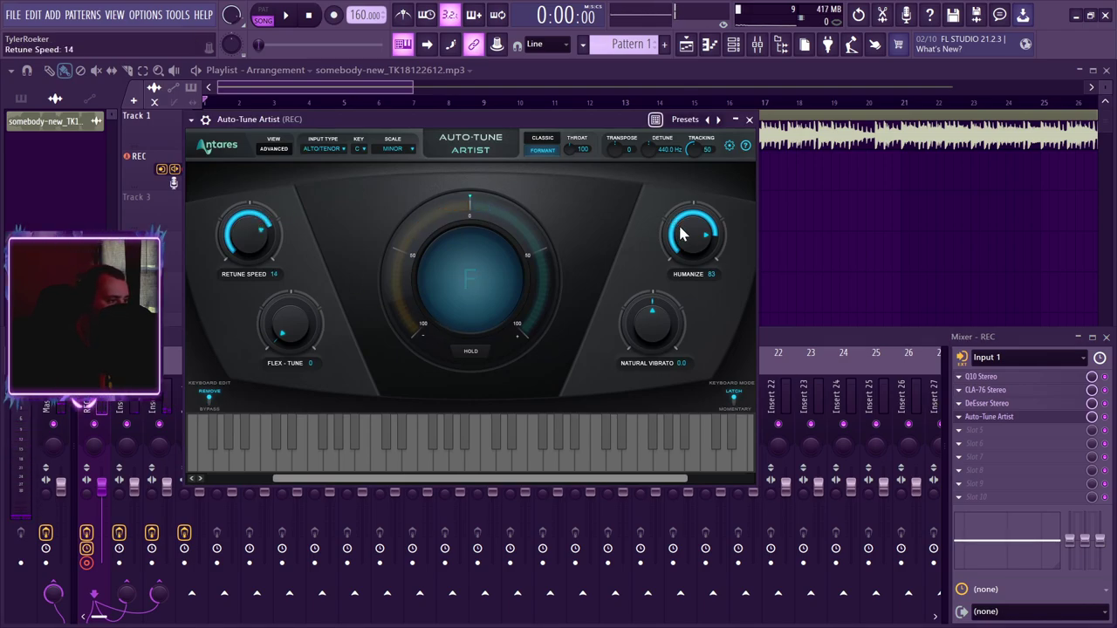
left_click(748, 120)
left_click_drag(159, 594, 159, 610)
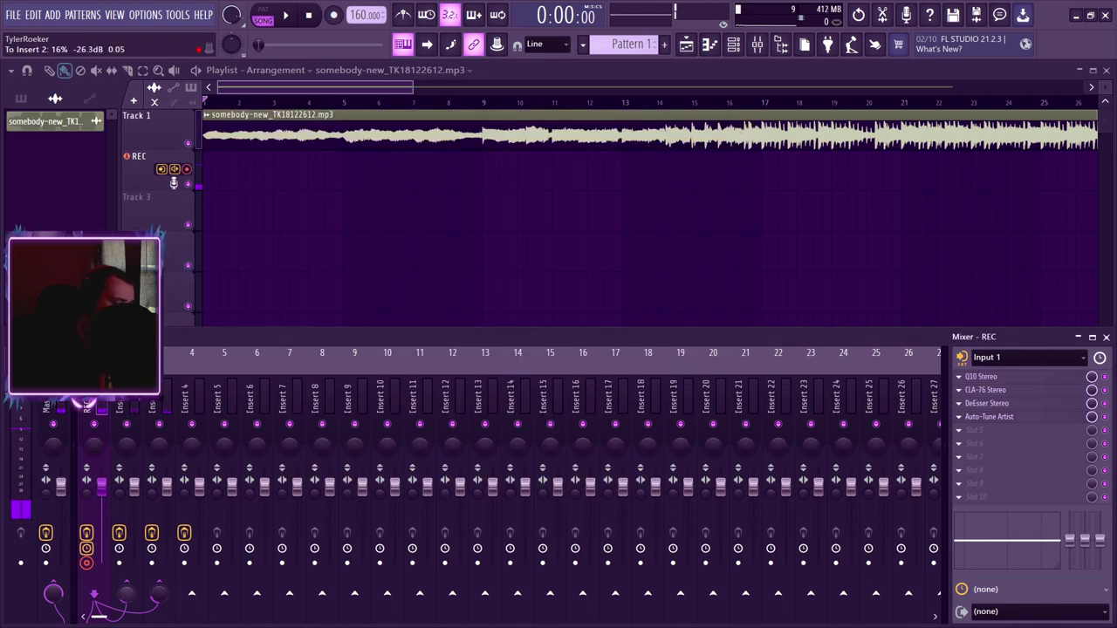
- Play the beat from the start of the song with the mixer hidden and the playlist tracks enlarged
key("space")
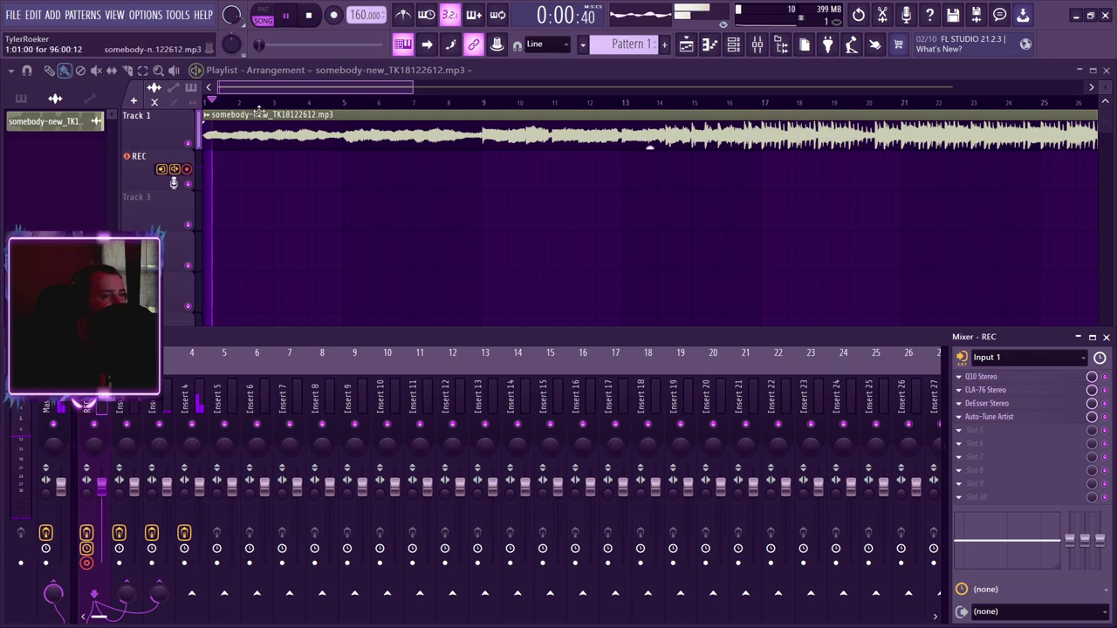
left_click(757, 45)
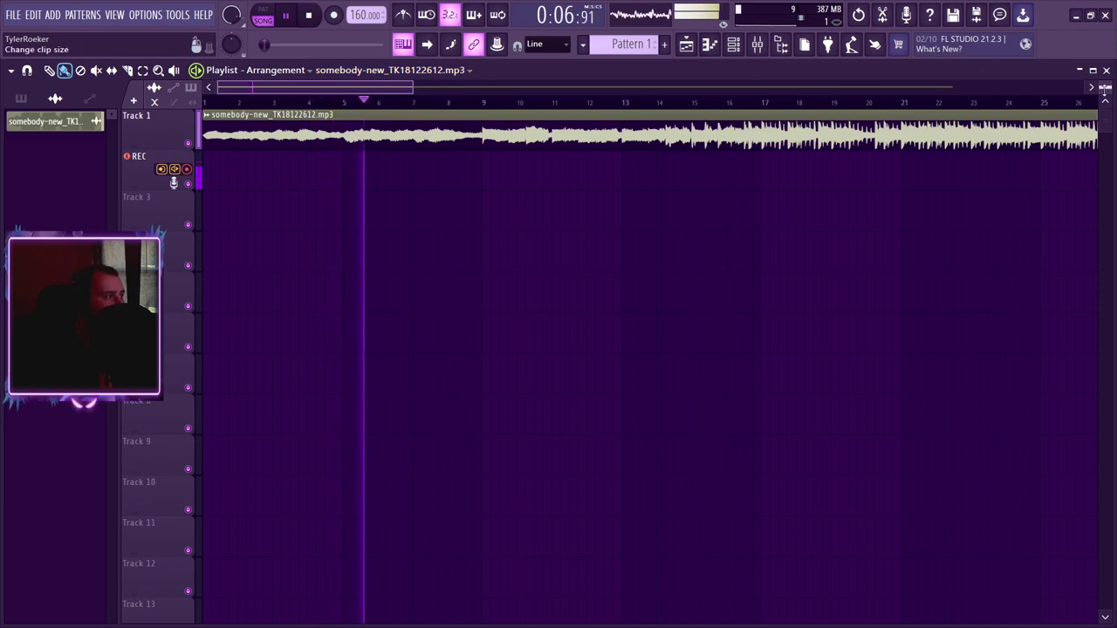
scroll(1103, 87, "up", 1)
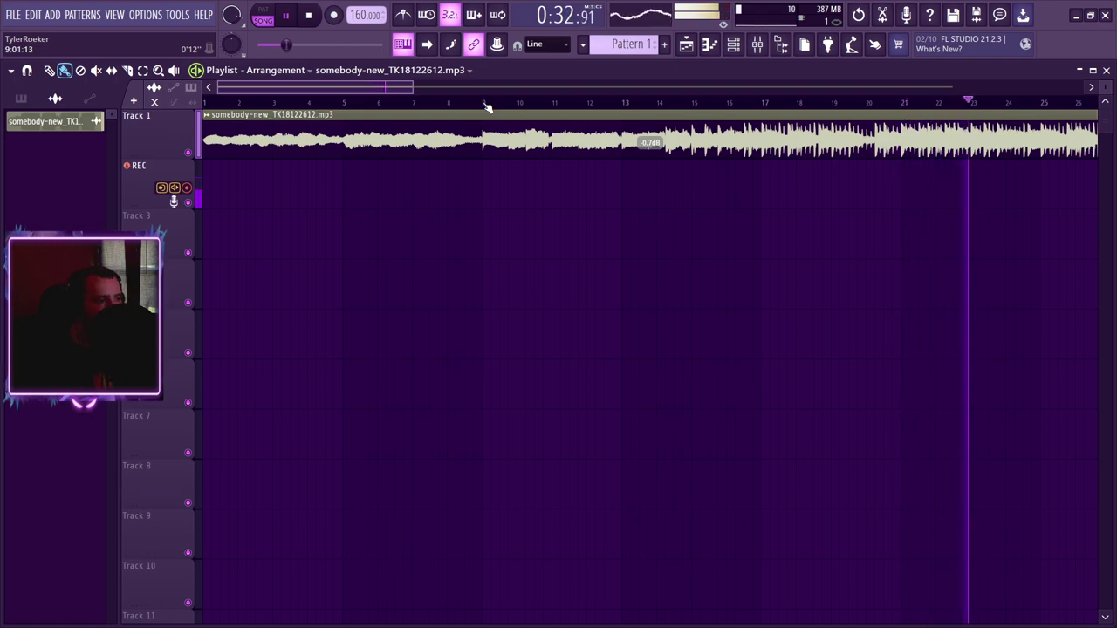
- Check the CLA-76 compressor on the REC mixer track while the beat plays, and return to the playlist
left_click(757, 45)
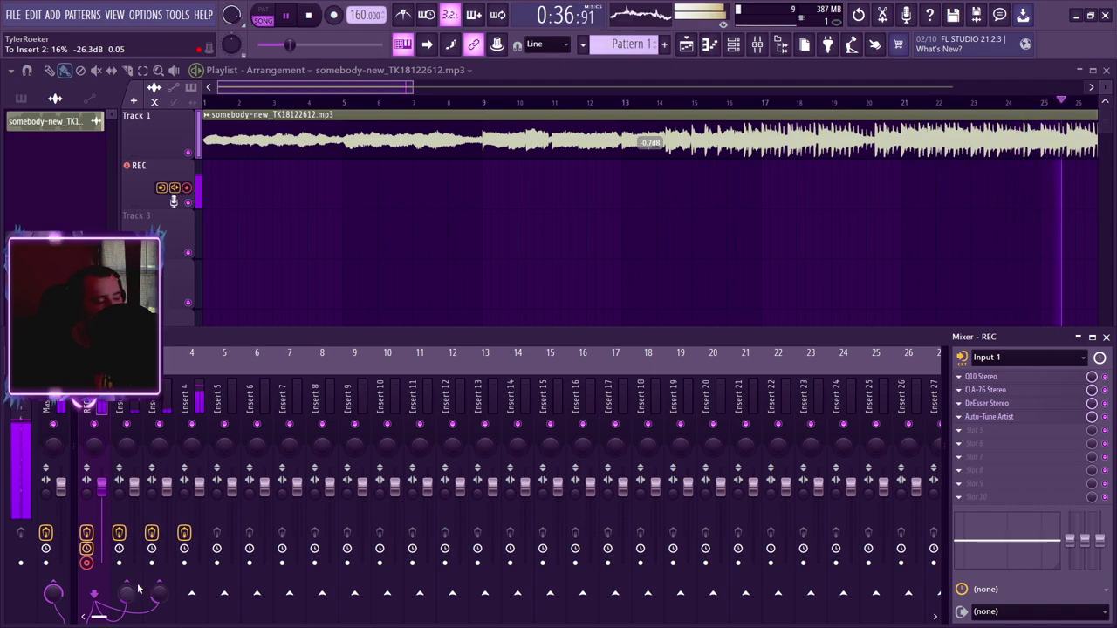
left_click(985, 390)
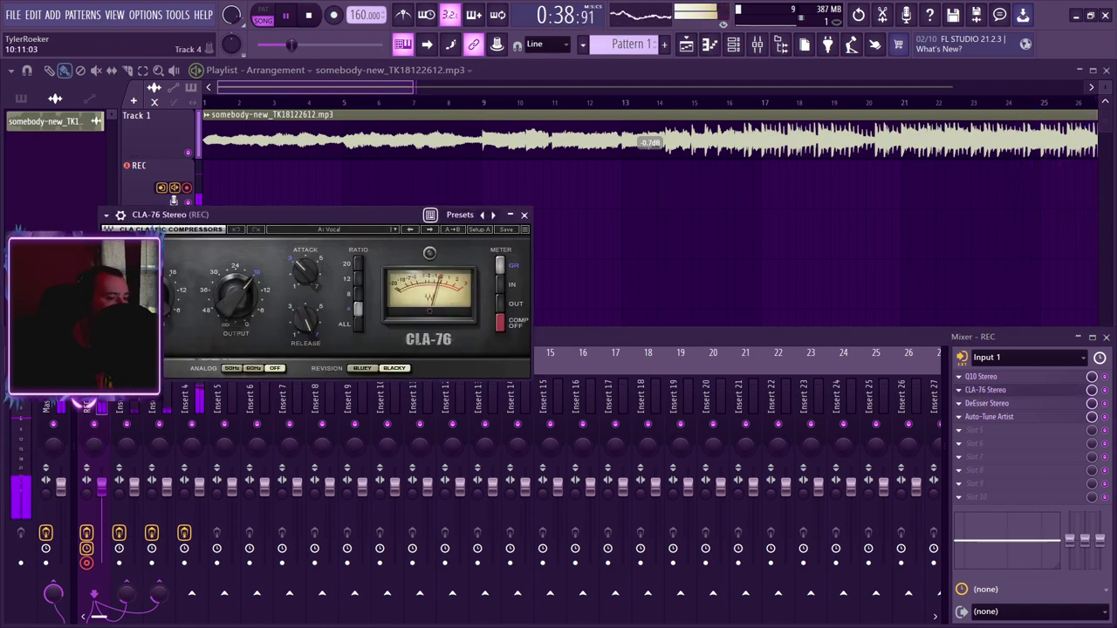
left_click(523, 215)
key("F9")
left_click_drag(218, 81, 234, 81)
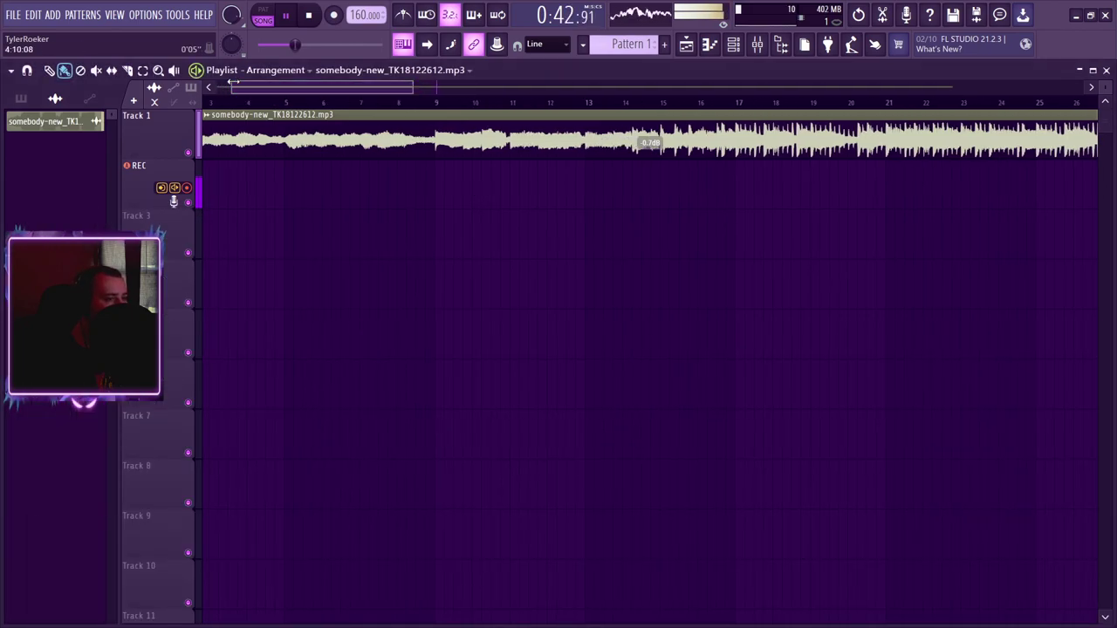
- Deepen band 4 of the F6 on mixer track Insert 4 to -6.0 dB gain at about 3277 Hz
key("F9")
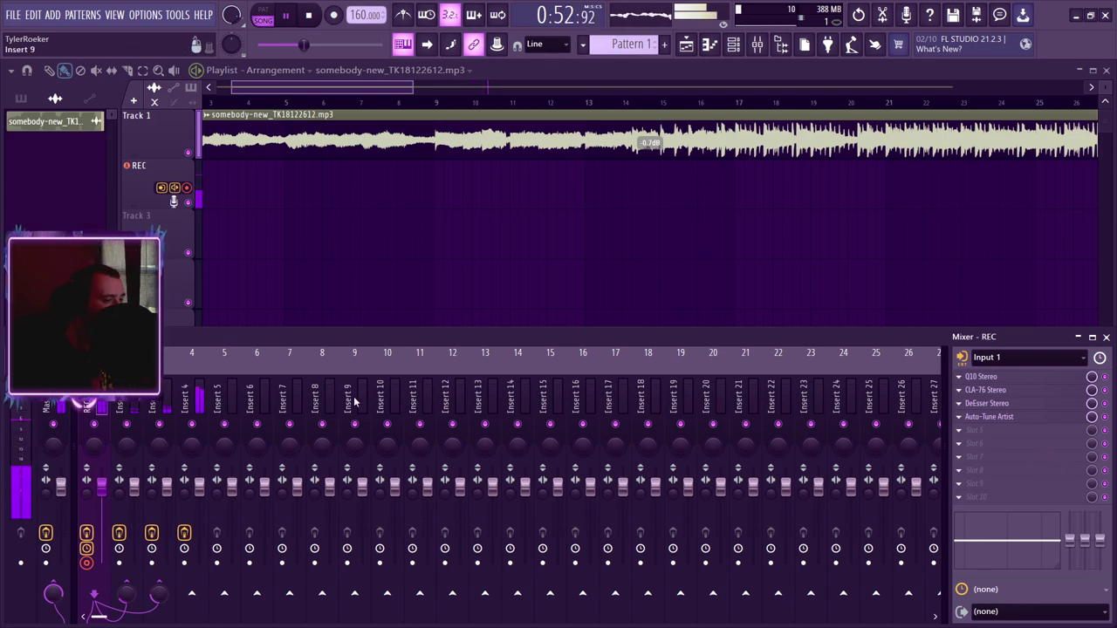
left_click(194, 354)
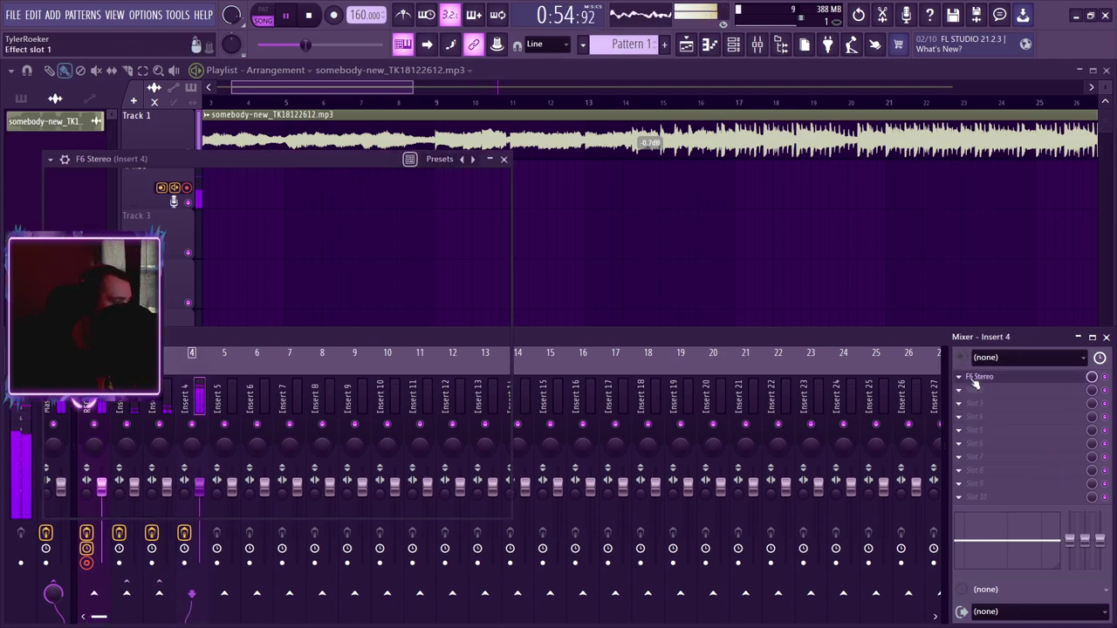
left_click(975, 380)
left_click(447, 405)
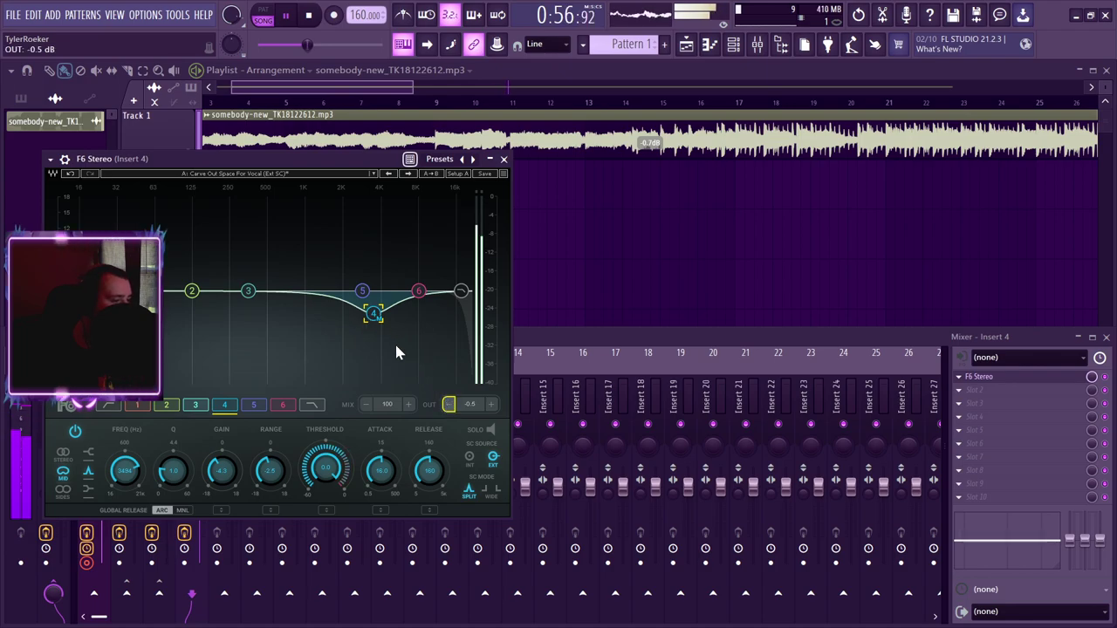
left_click_drag(372, 314, 368, 330)
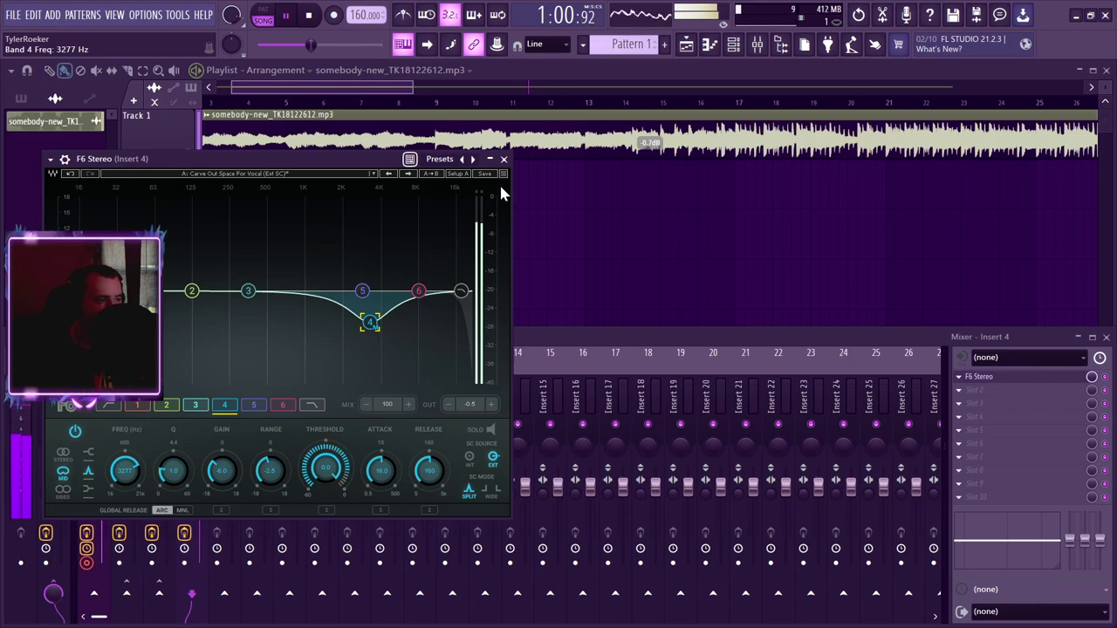
left_click(503, 158)
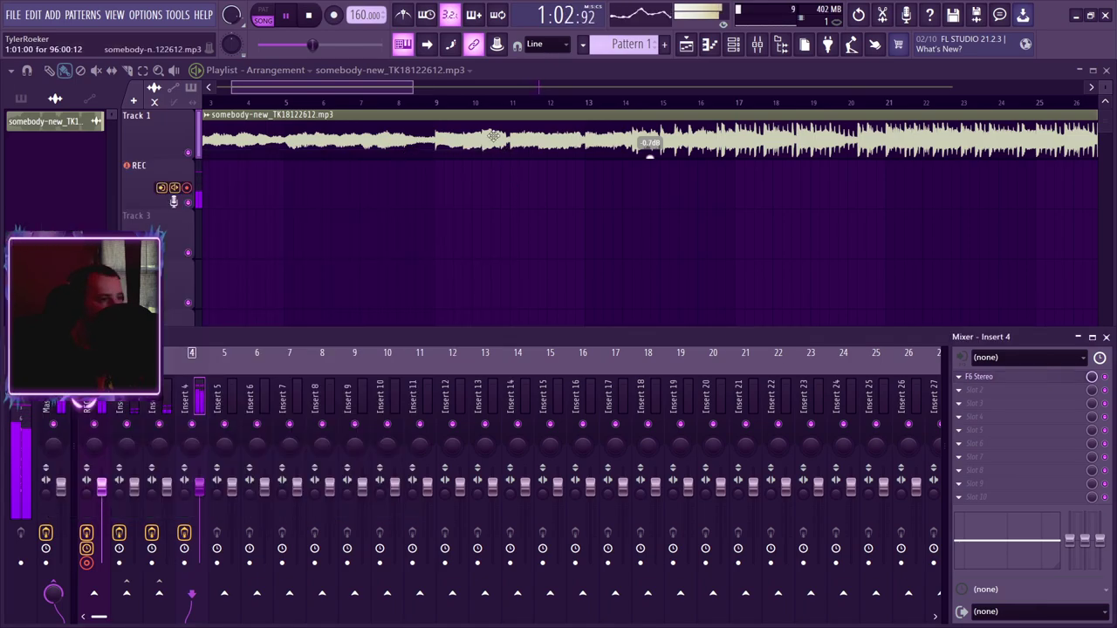
- Stop playback and play the beat from bar 5 in the playlist
left_click_drag(412, 84, 385, 82)
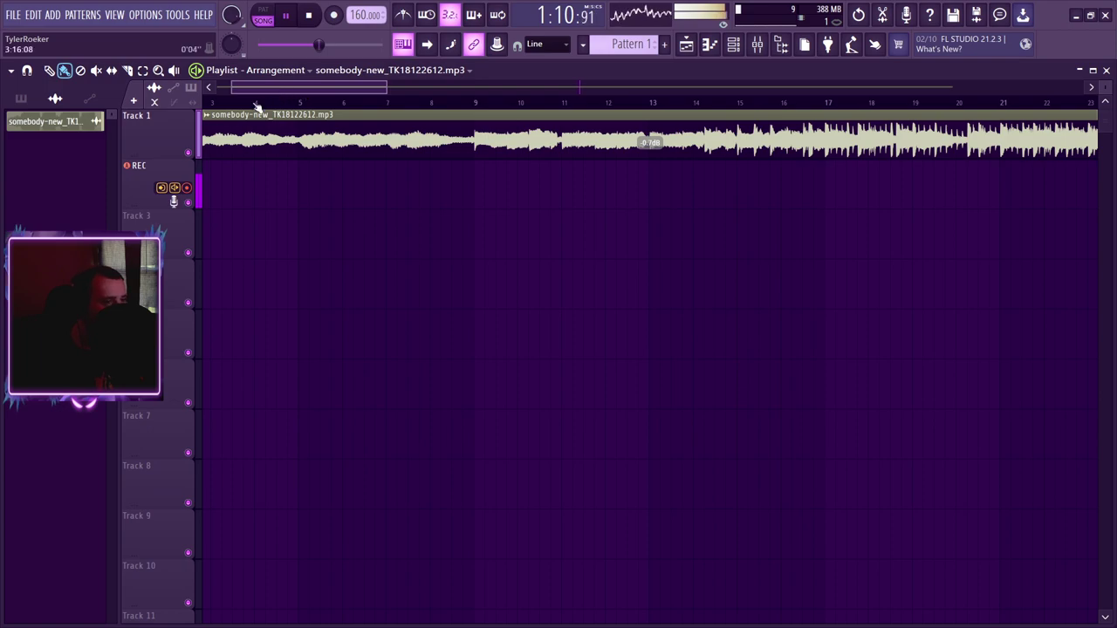
key("space")
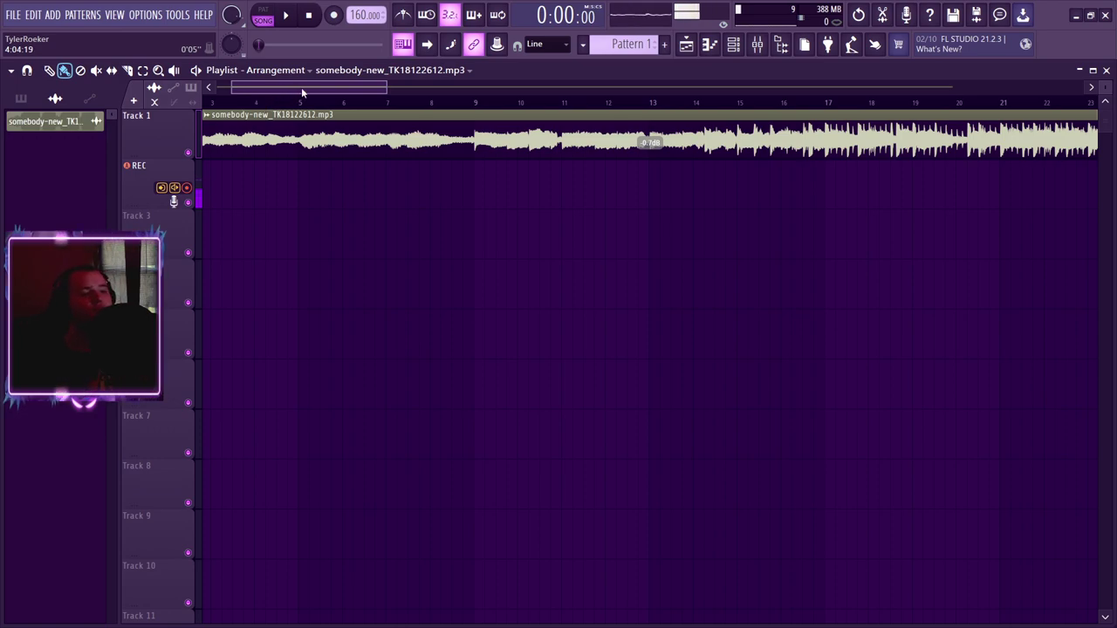
left_click(298, 101)
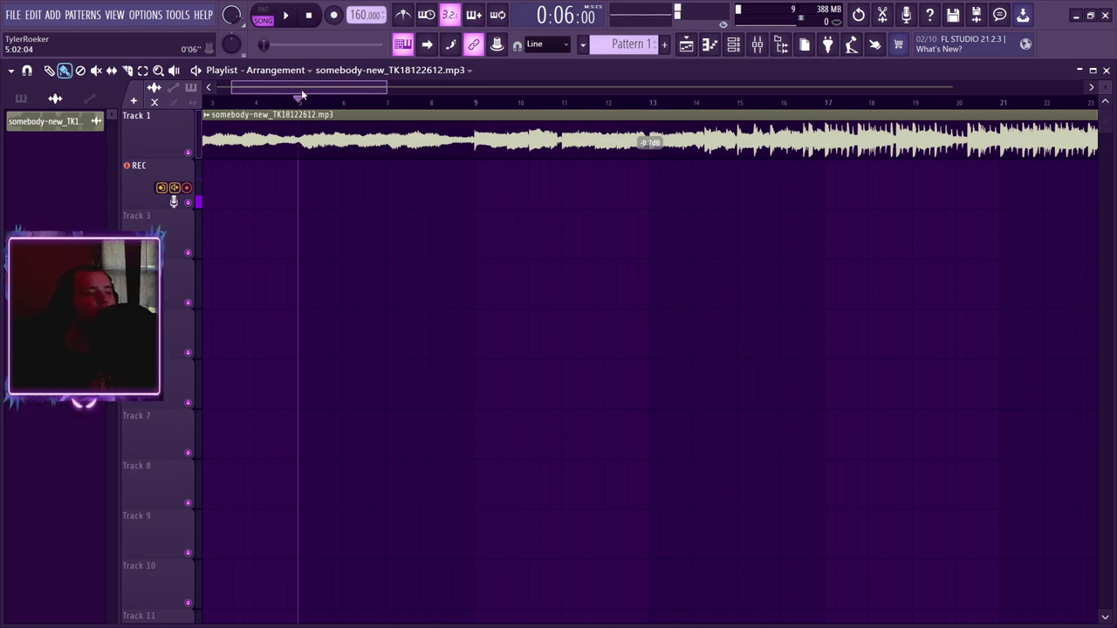
left_click(291, 17)
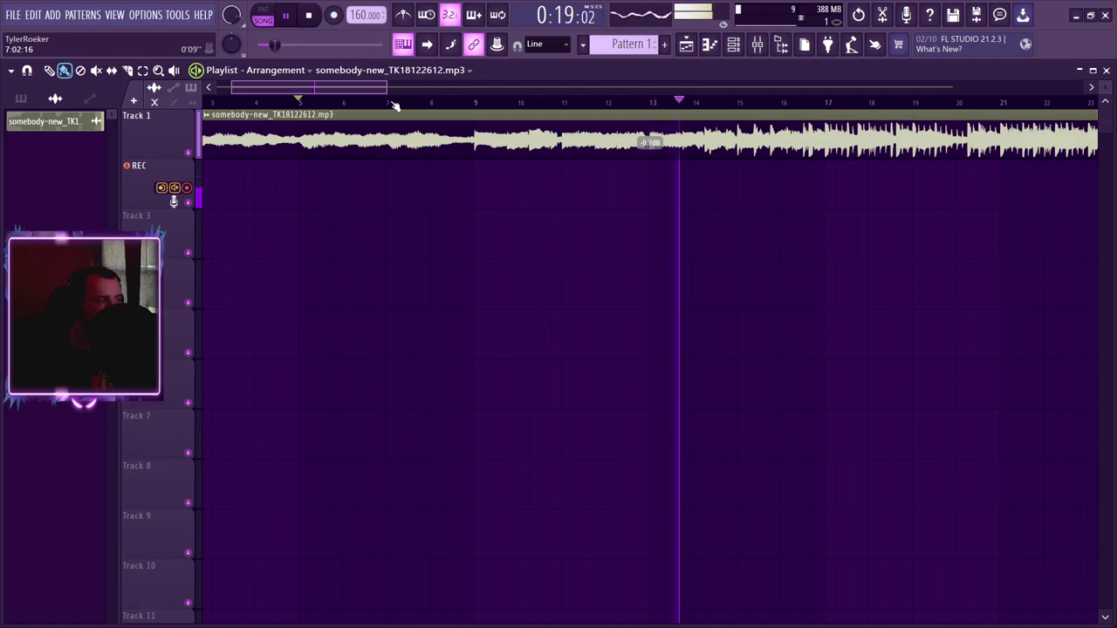
- Audition the beat from bars 15 and 13, and leave the playback start position at bar 13
left_click_drag(397, 91, 411, 89)
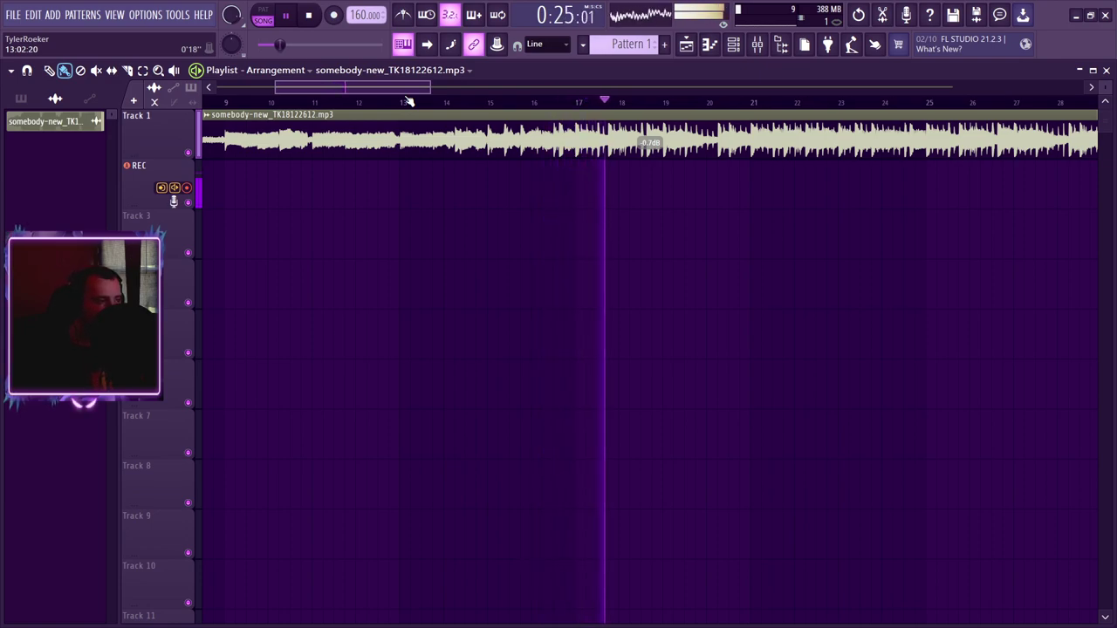
left_click(491, 103)
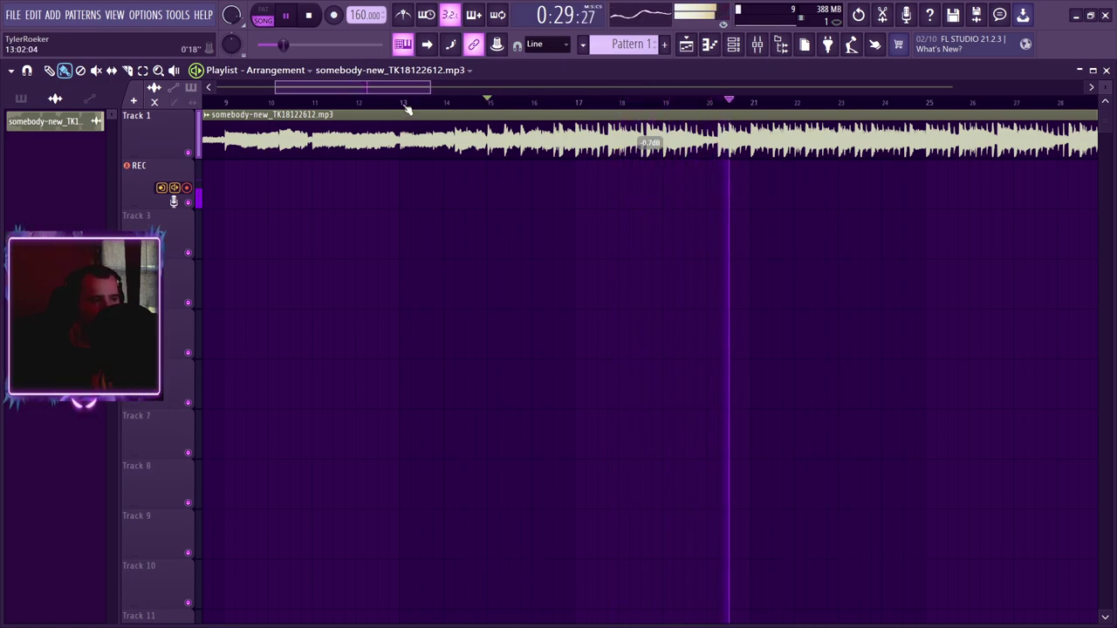
key("space")
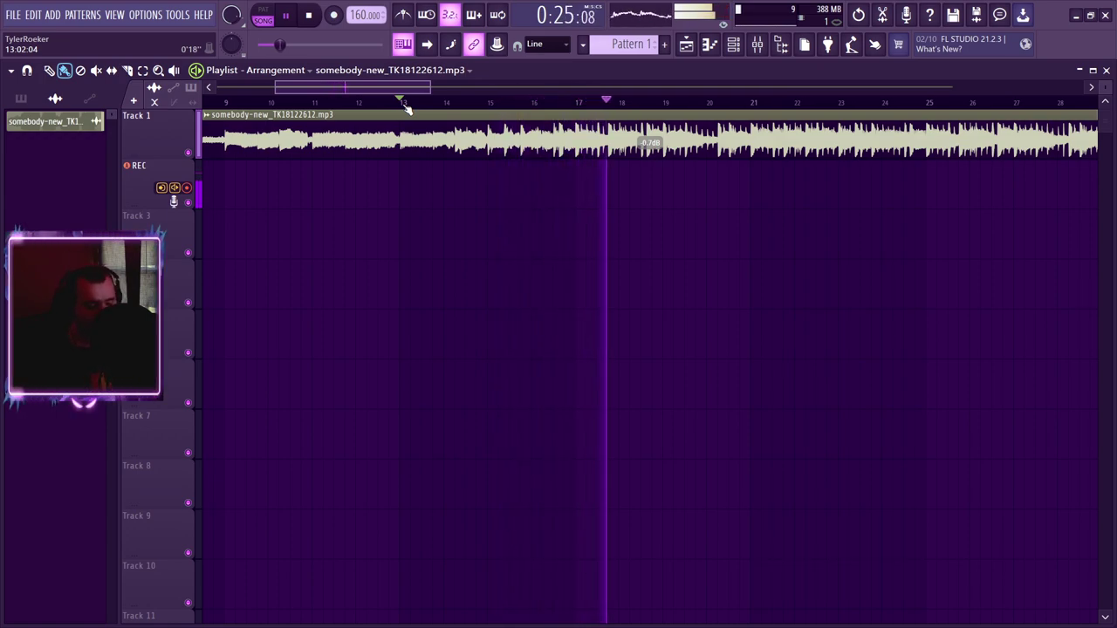
key("space")
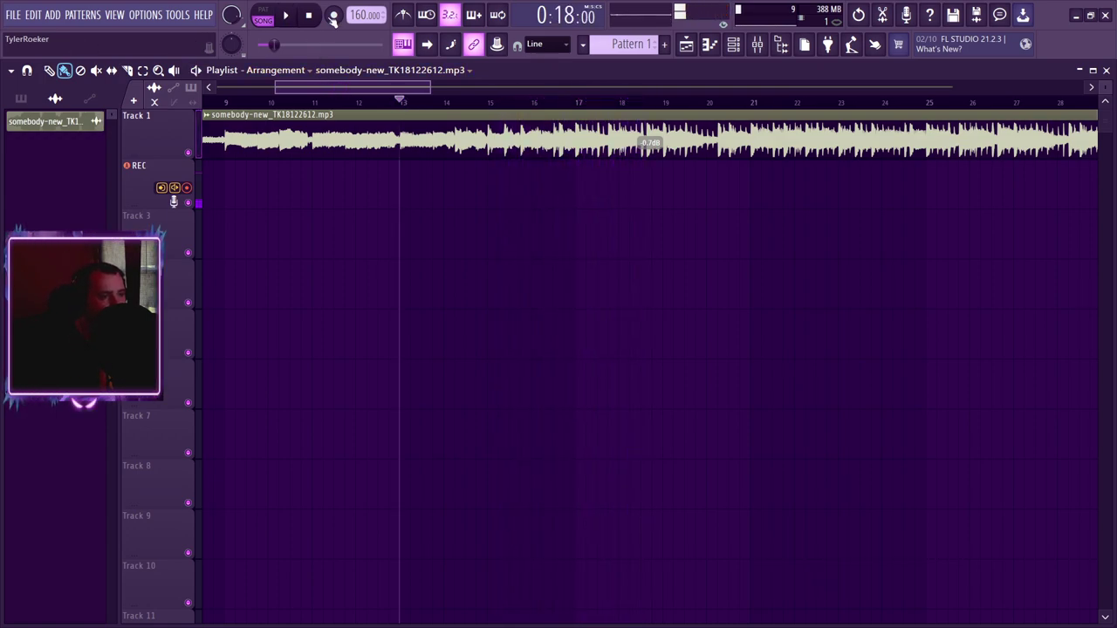
- Record a trial vocal take on the REC track from bar 13 and undo the recording
left_click(289, 15)
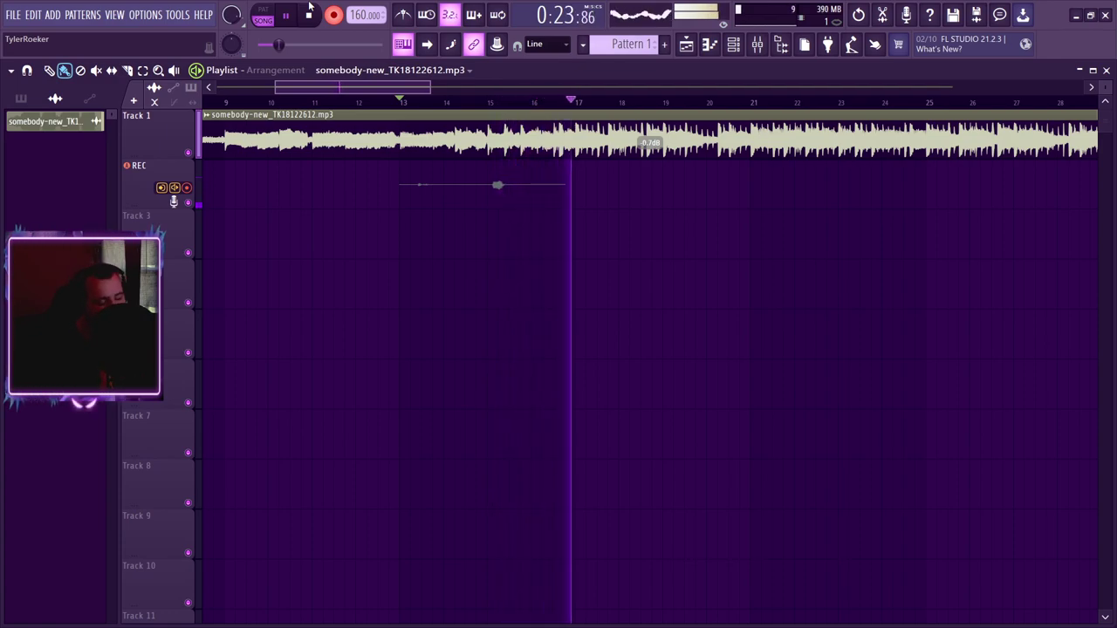
left_click(308, 15)
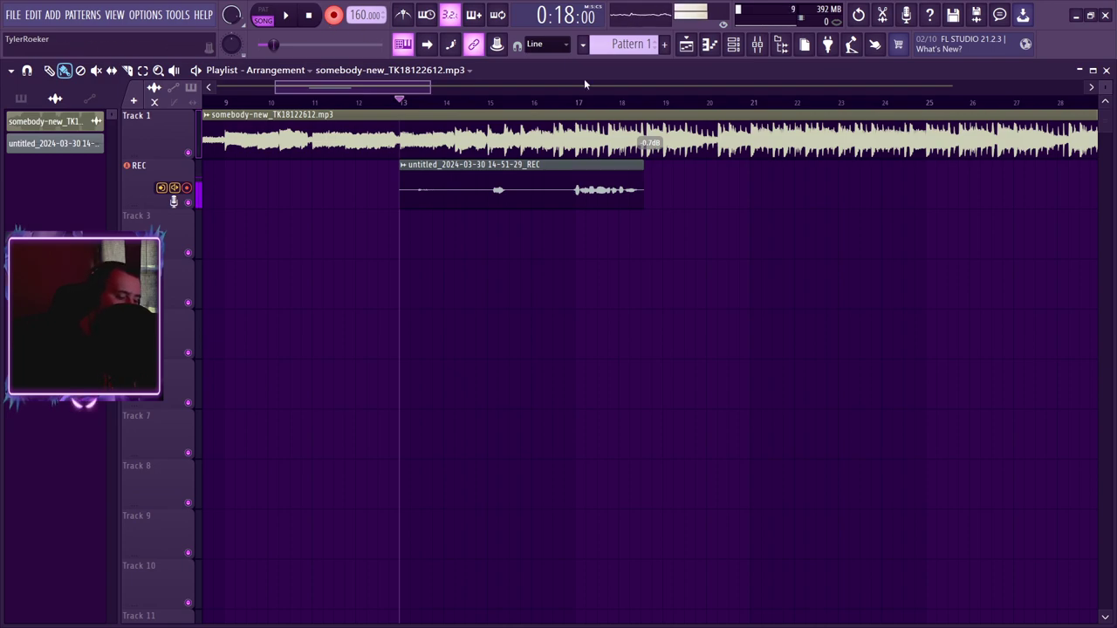
key("ctrl+z")
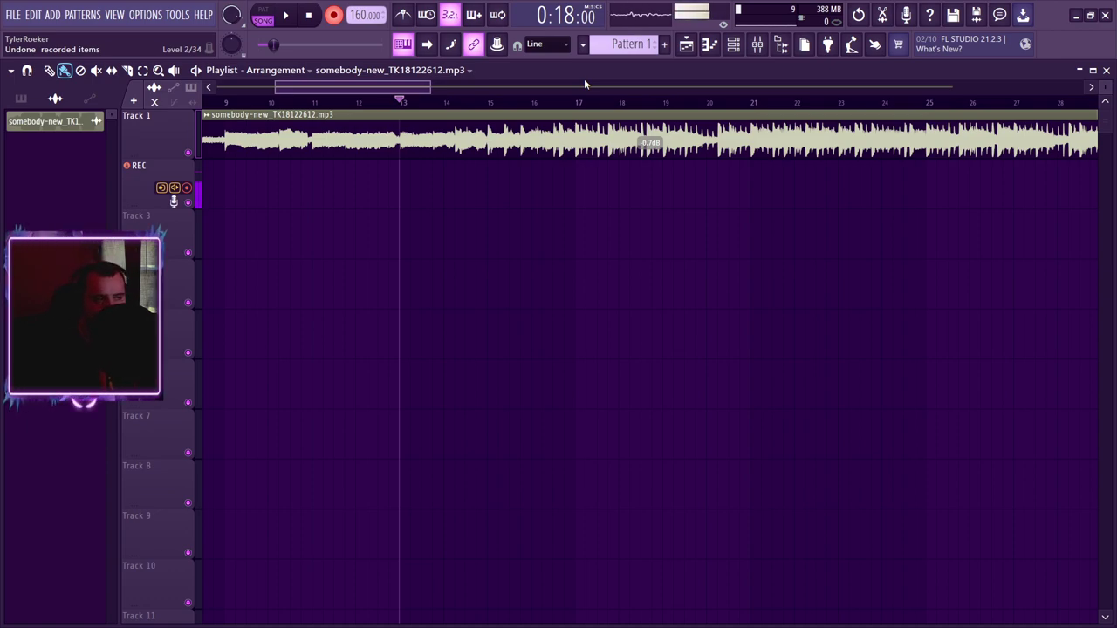
- Record a vocal take from bar 13 and place it on Track 3, trimmed to start just before bar 17 with fades at both ends
key("space")
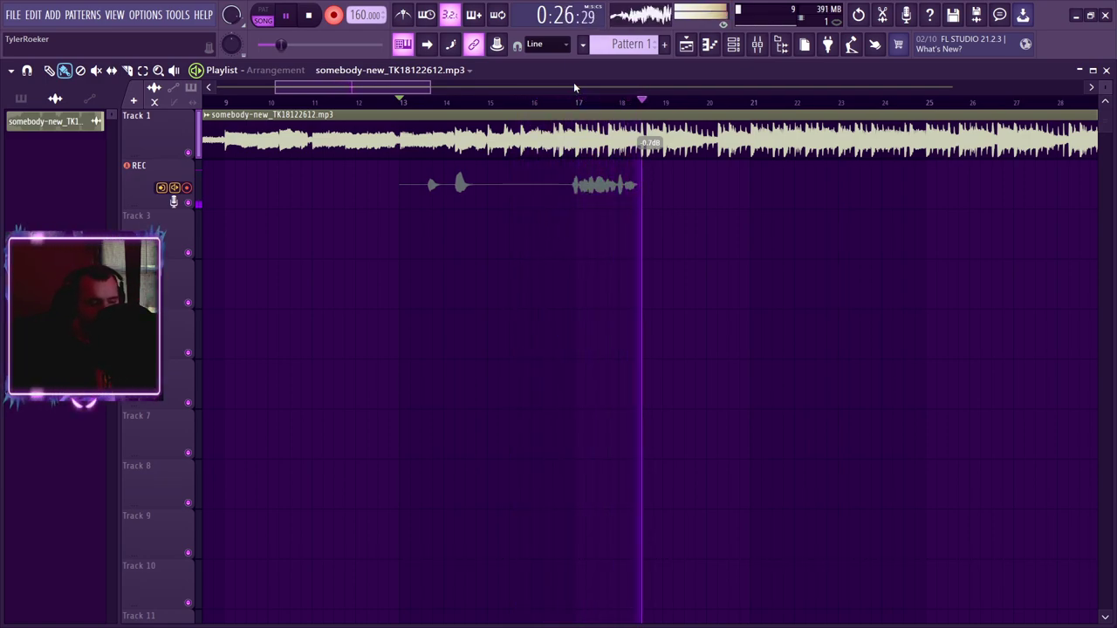
key("space")
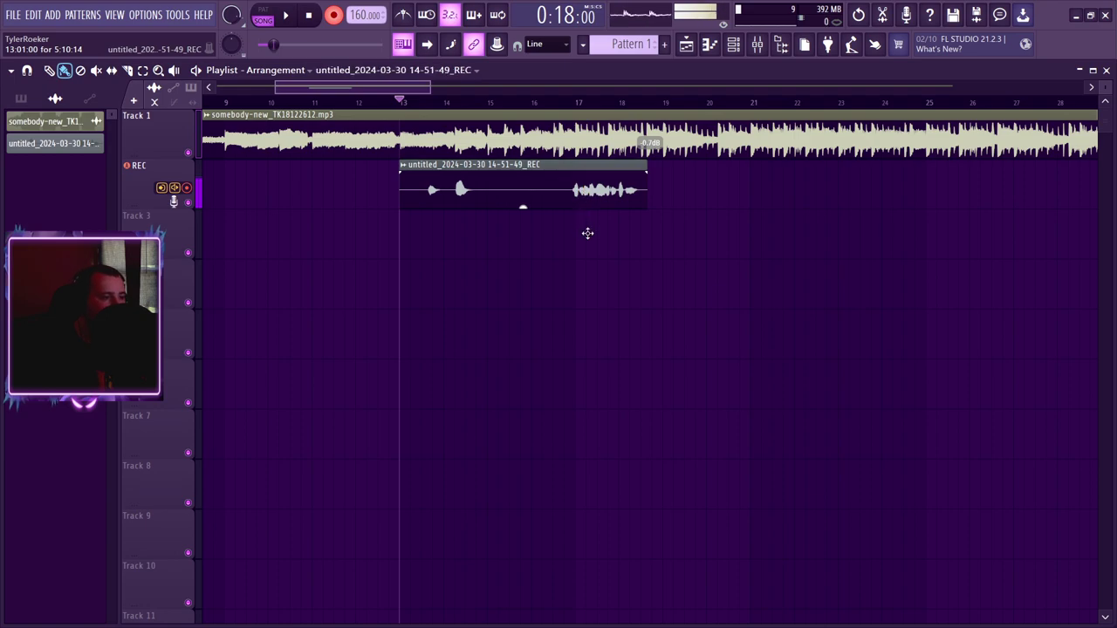
key("space")
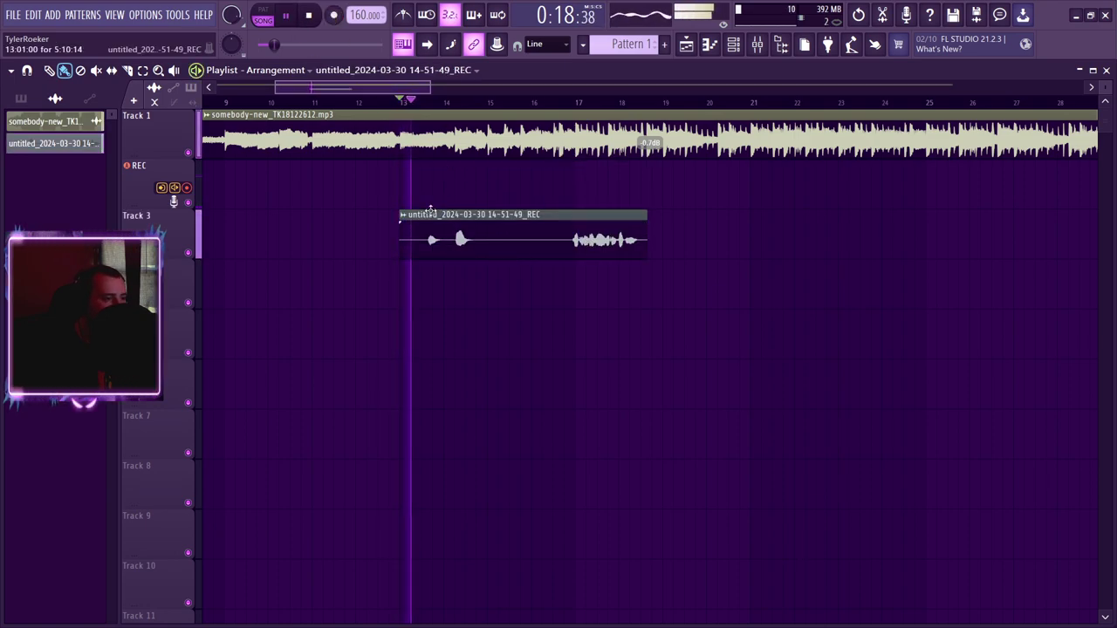
left_click_drag(400, 215, 563, 208)
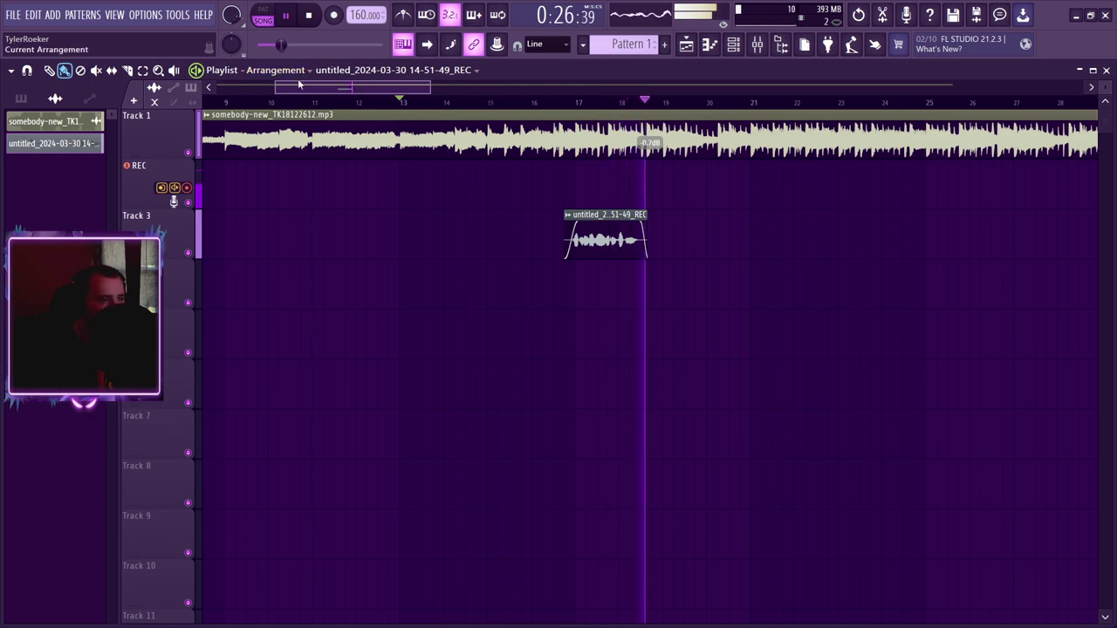
- Record a second vocal take on the REC track from bar 16
left_click_drag(275, 87, 306, 87)
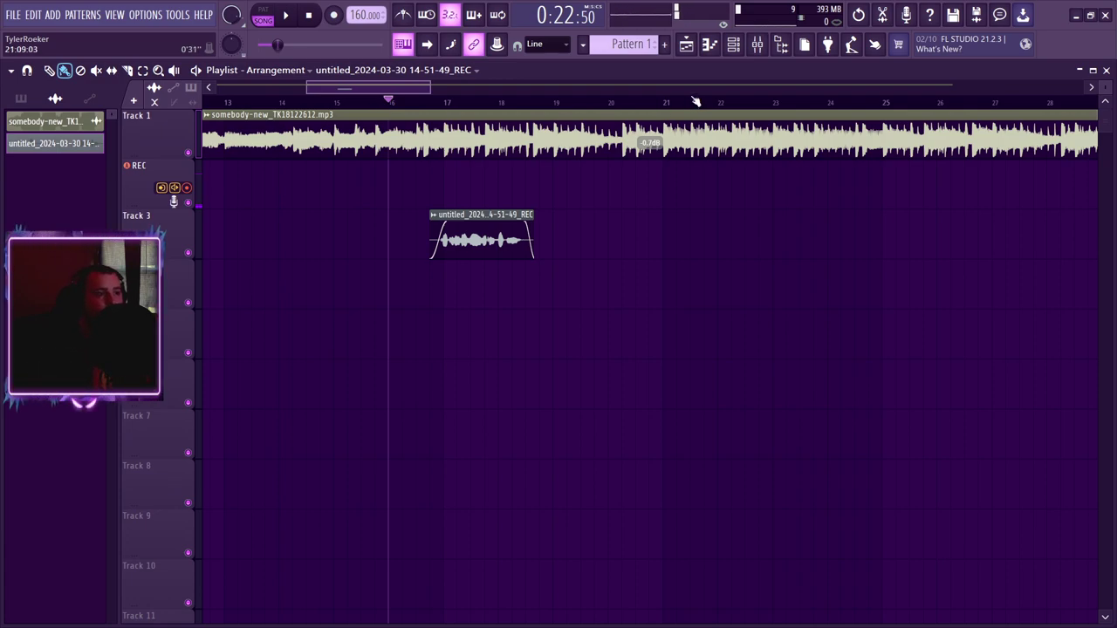
key("space")
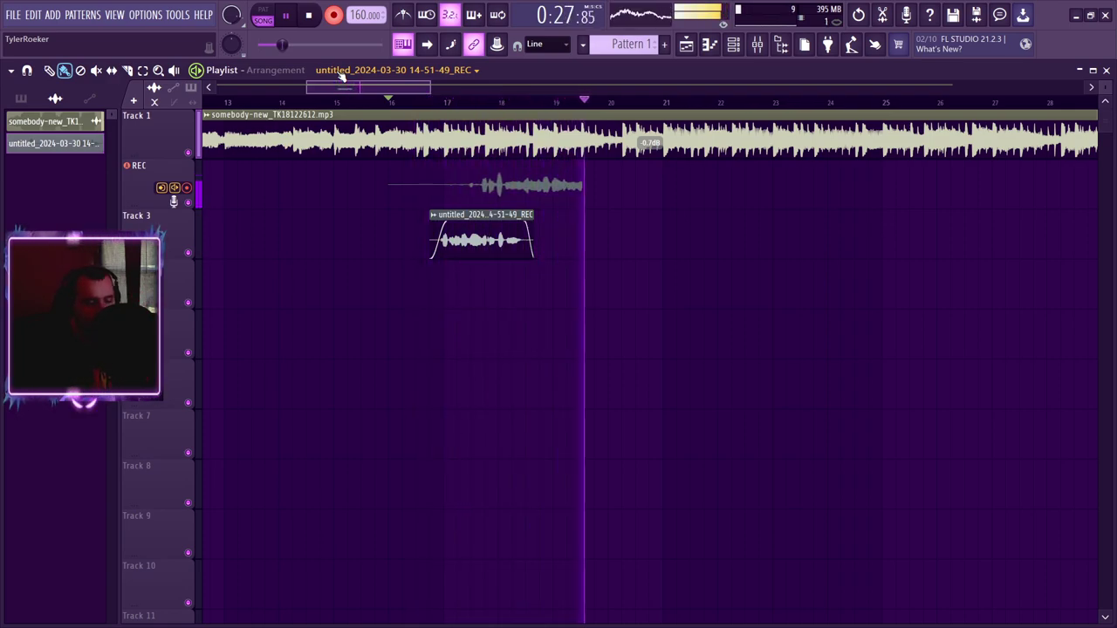
key("space")
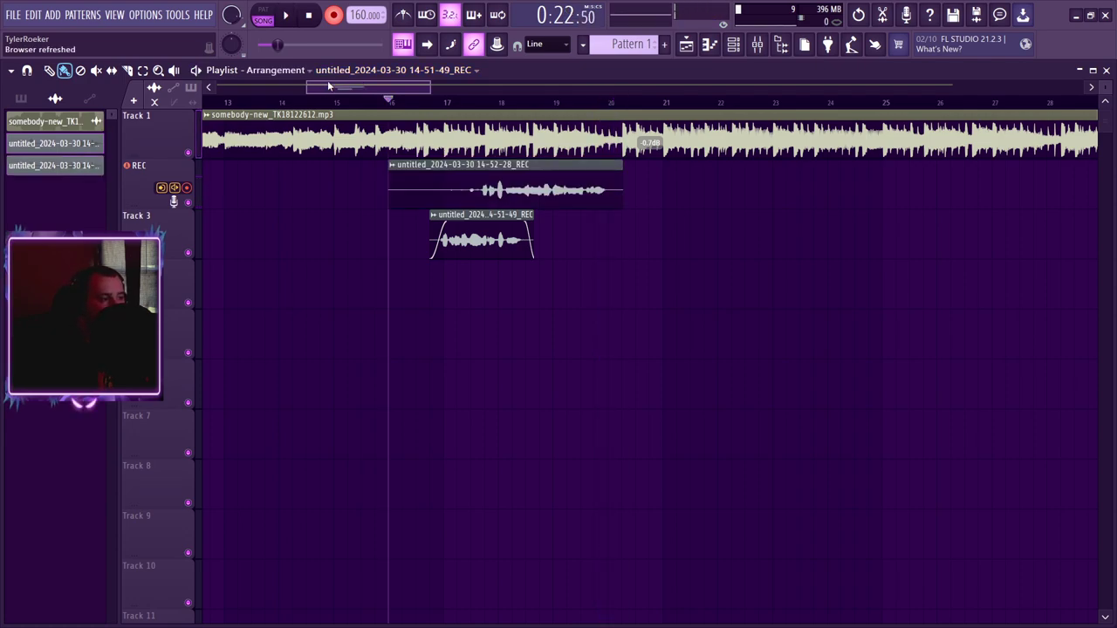
- Try the second take on Track 4 with both ends trimmed and faded, and delete it after playback
left_click_drag(462, 201, 461, 304)
key("space")
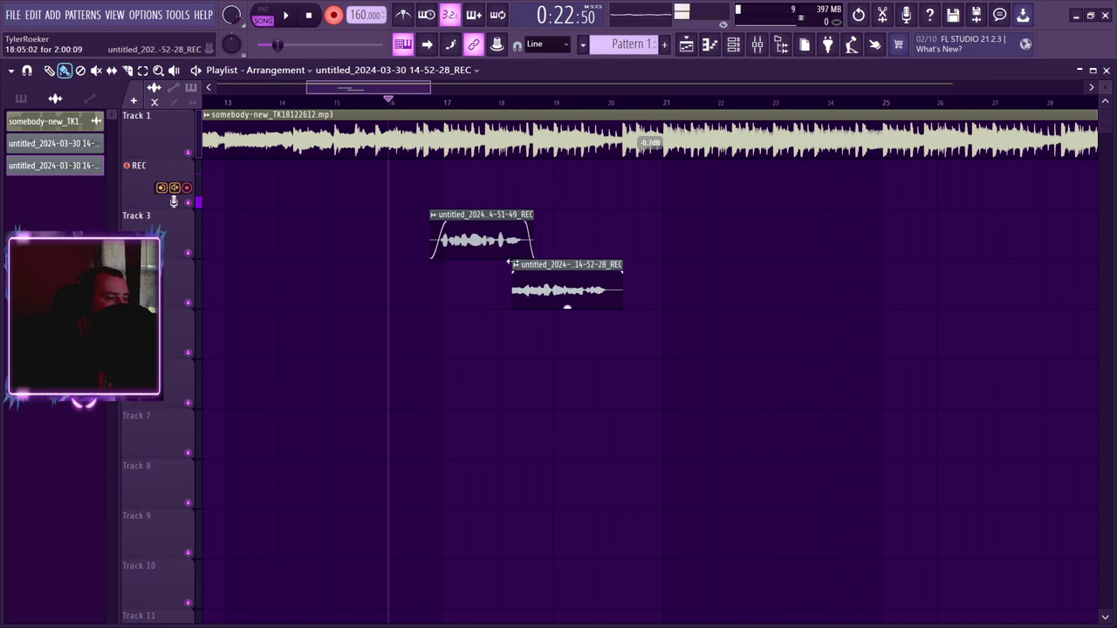
key("space")
left_click_drag(622, 276, 614, 276)
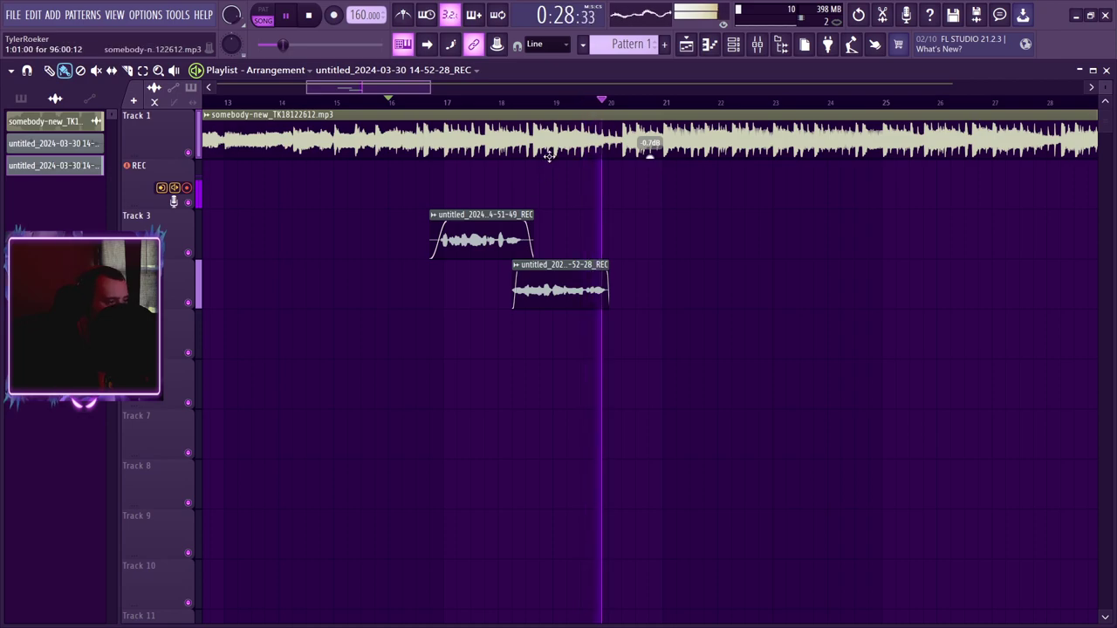
key("space")
right_click(560, 299)
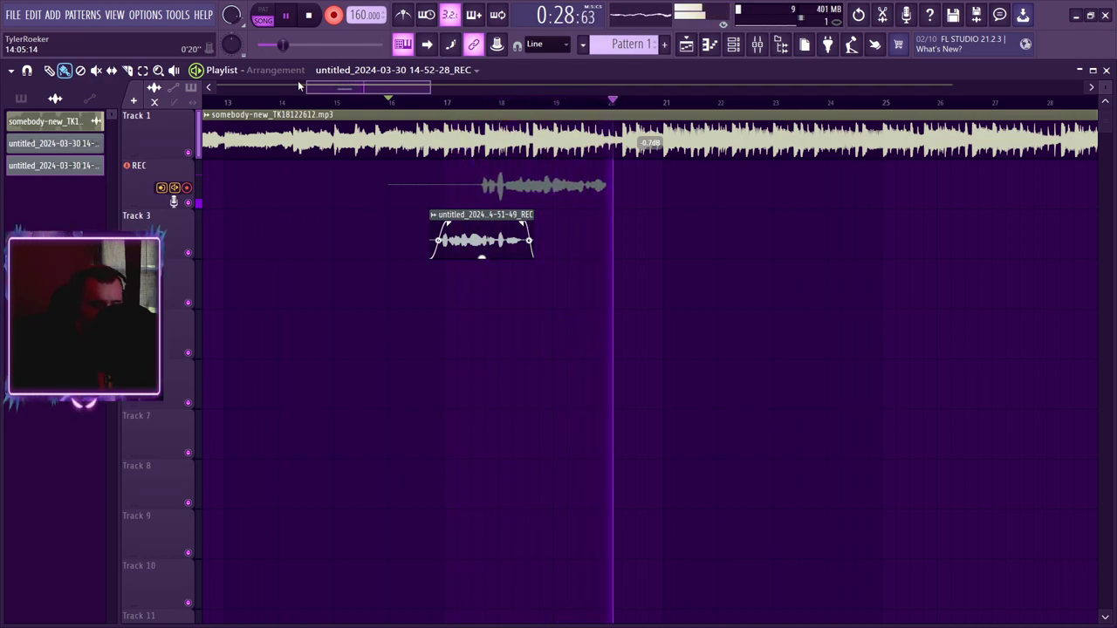
- Record a replacement take from bar 16 and place it on Track 4, trimmed to start just after bar 18 with fades at both ends
key("space")
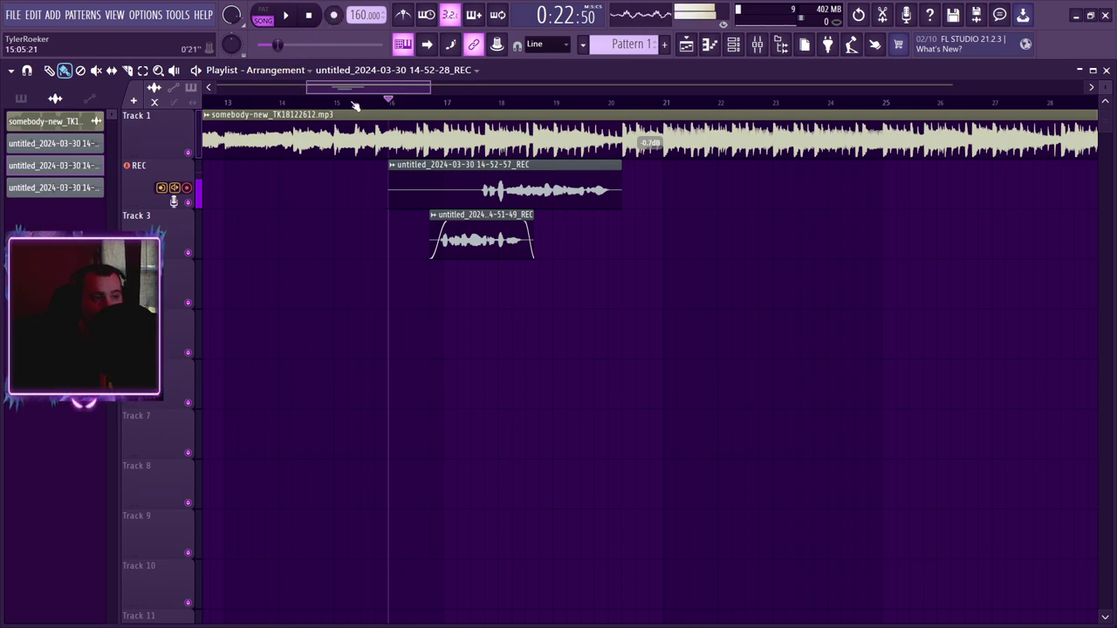
left_click_drag(418, 171, 513, 264)
key("space")
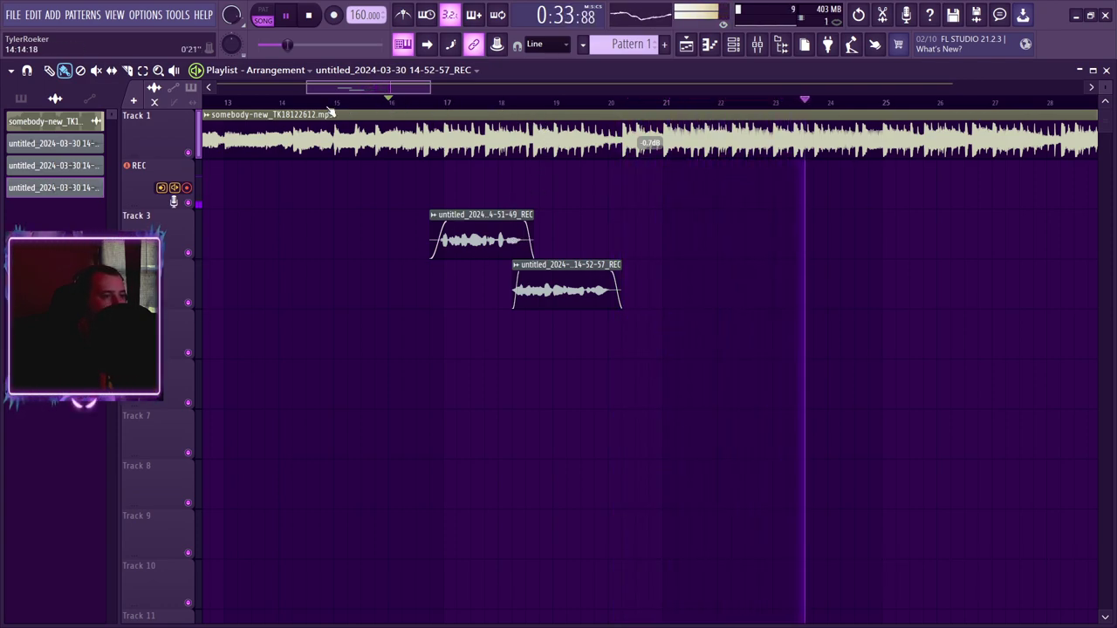
- Play back both vocal clips with the beat from bar 13 and from bar 17
left_click(227, 102)
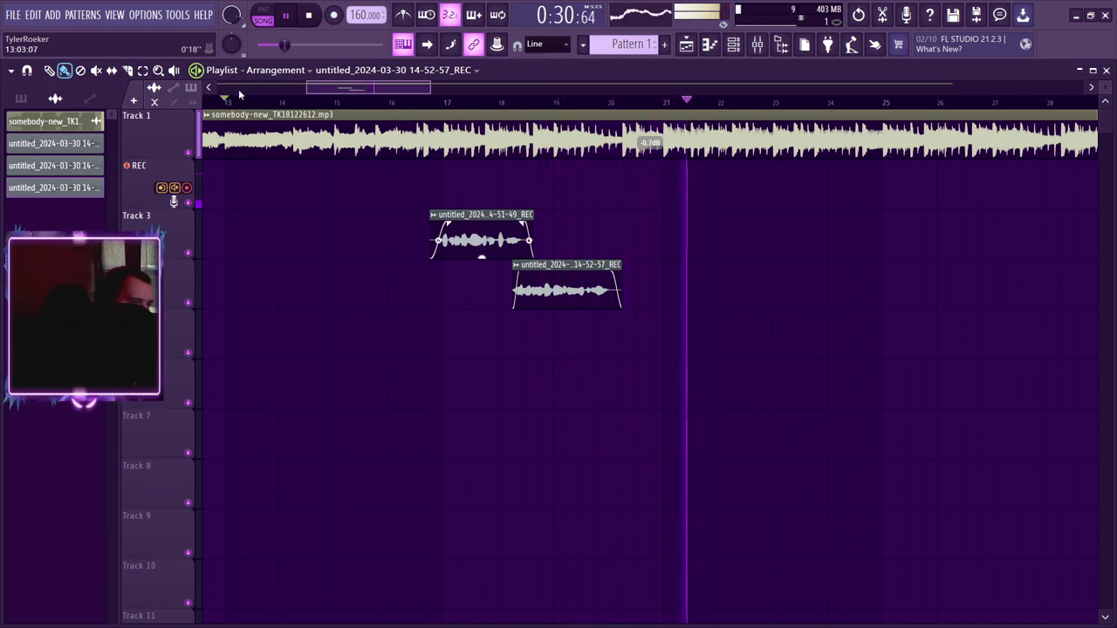
key("space")
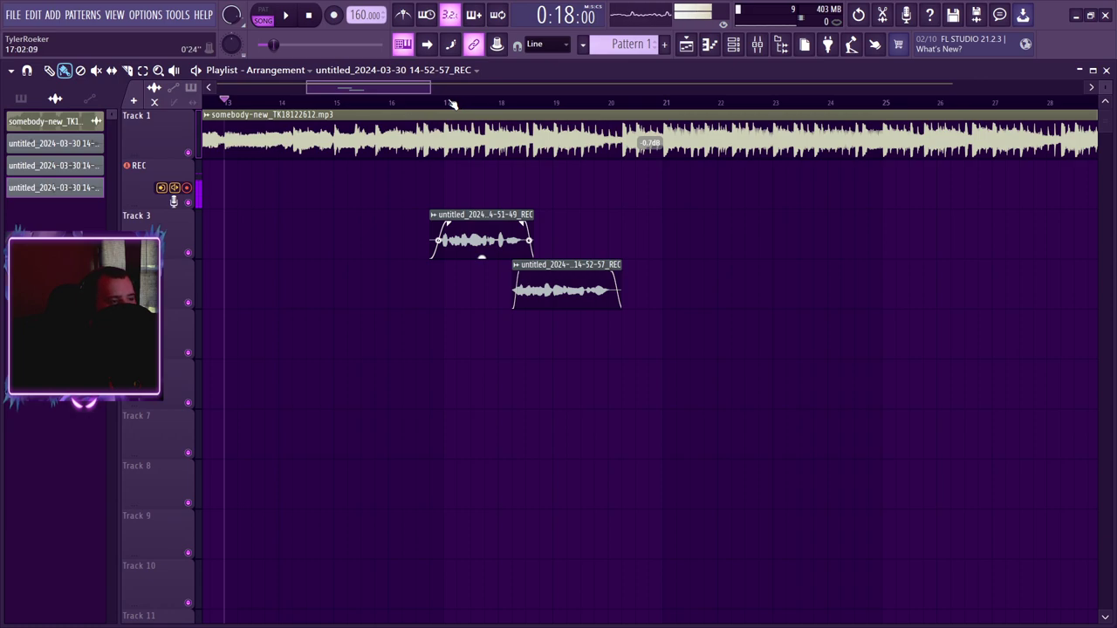
key("space")
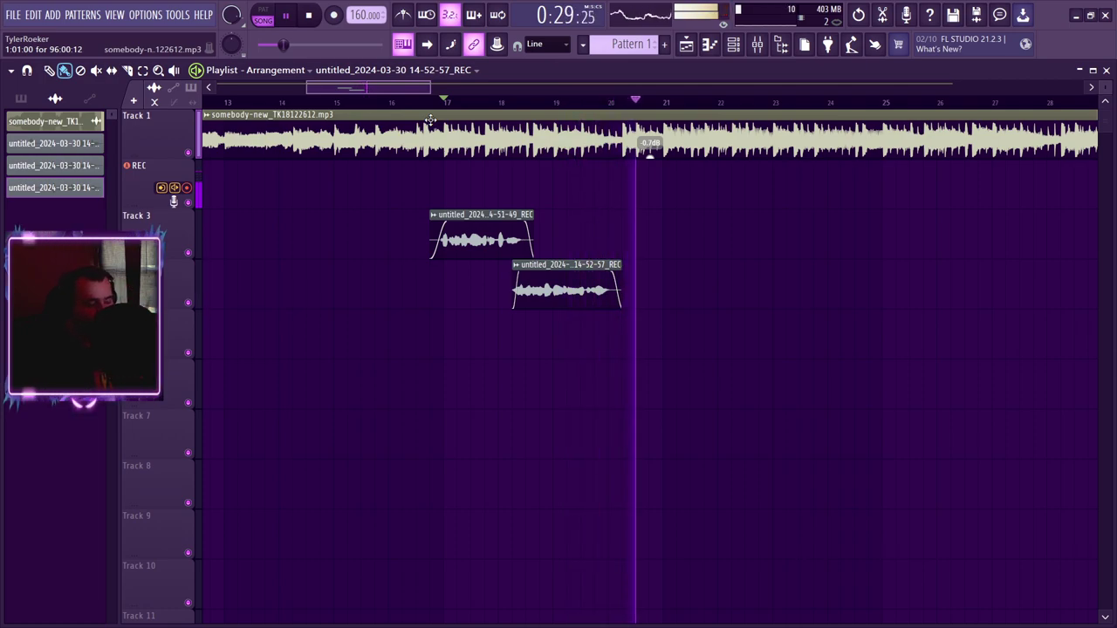
key("space")
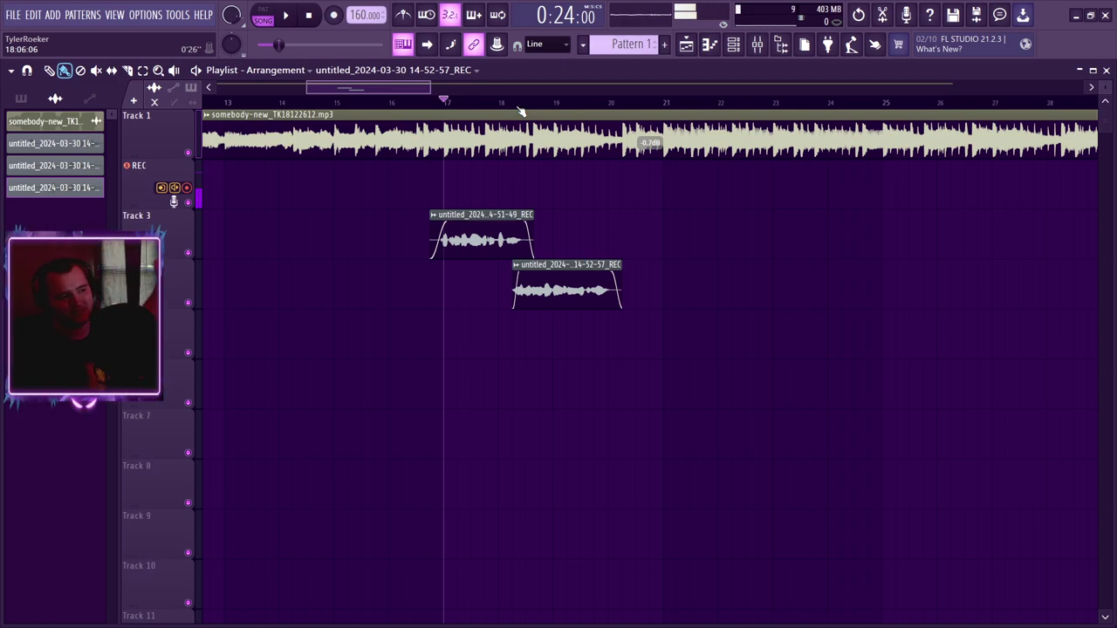
- Record a third vocal take on the REC track from bar 18, undoing the first attempt and recording it again
key("space")
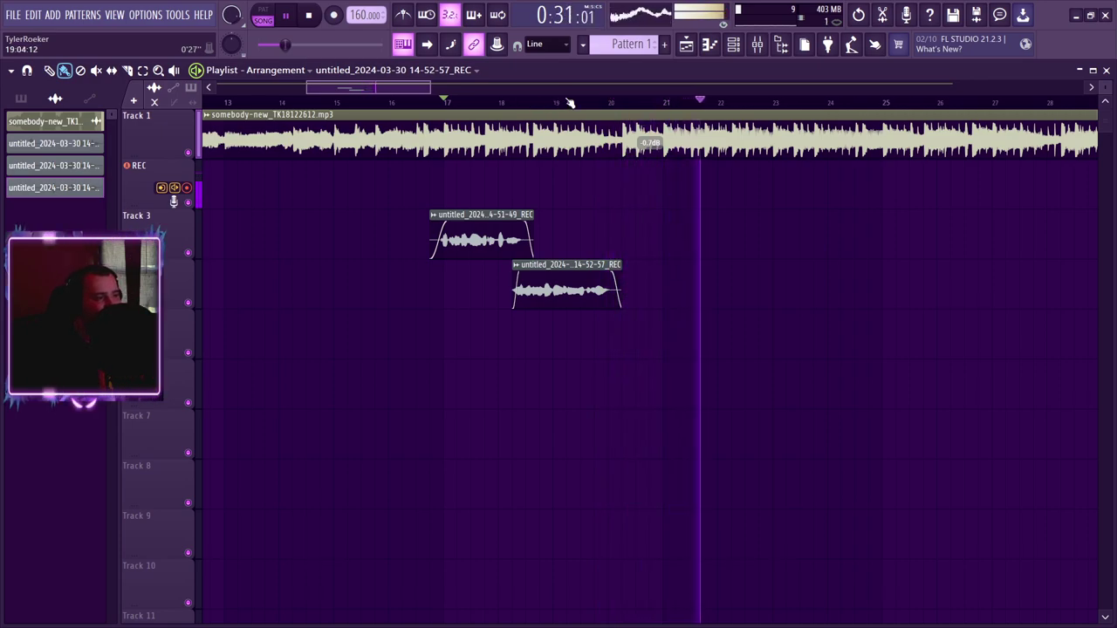
left_click(555, 101)
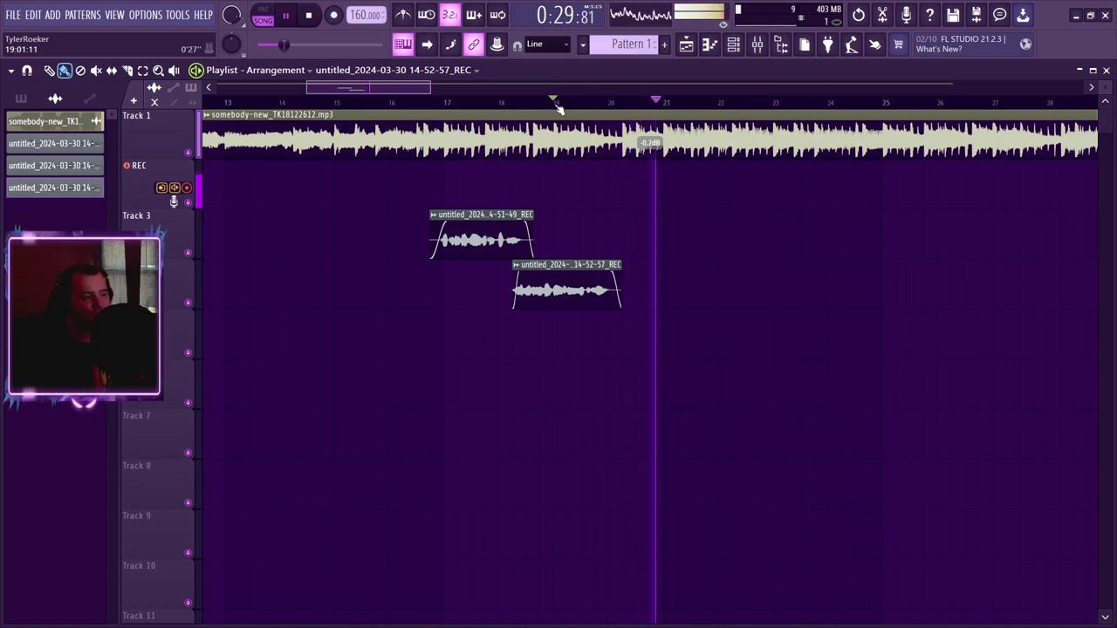
left_click(498, 103)
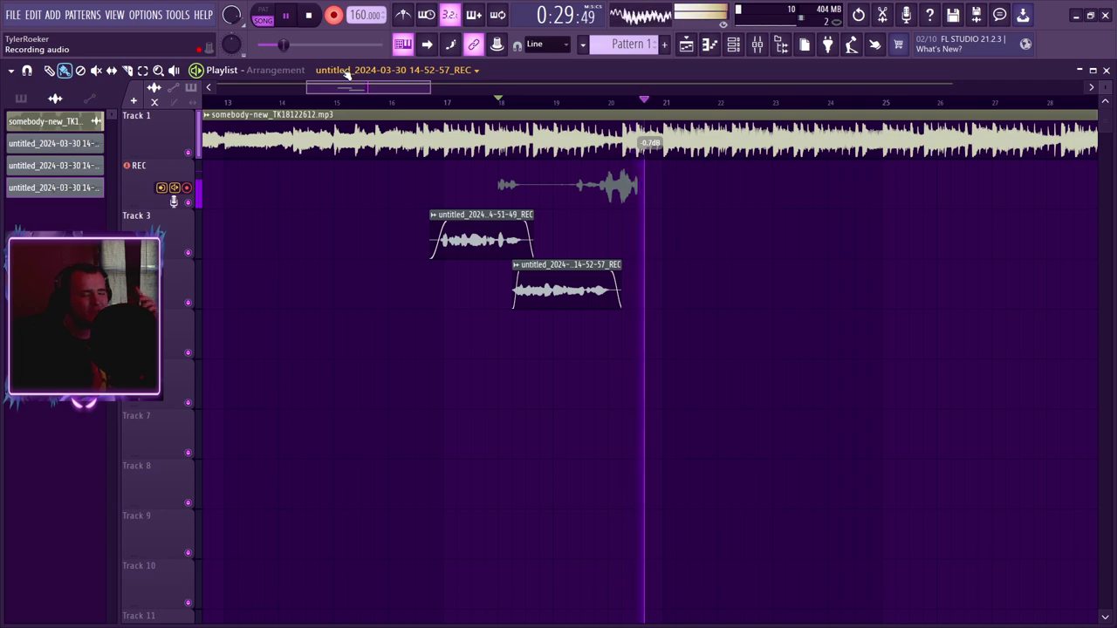
key("space")
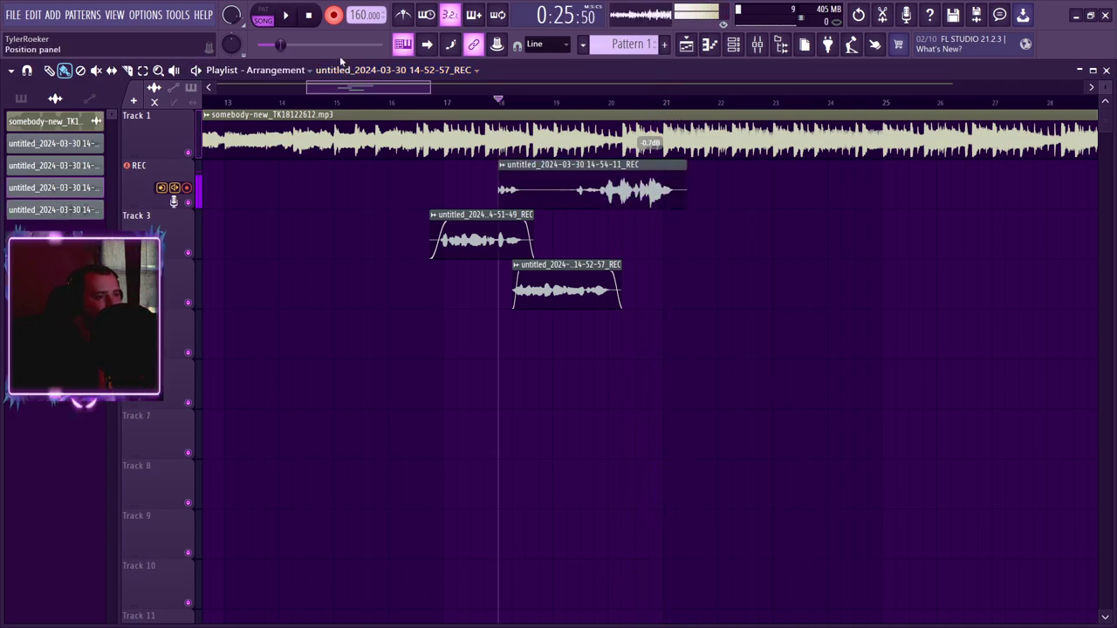
key("ctrl+z")
key("space")
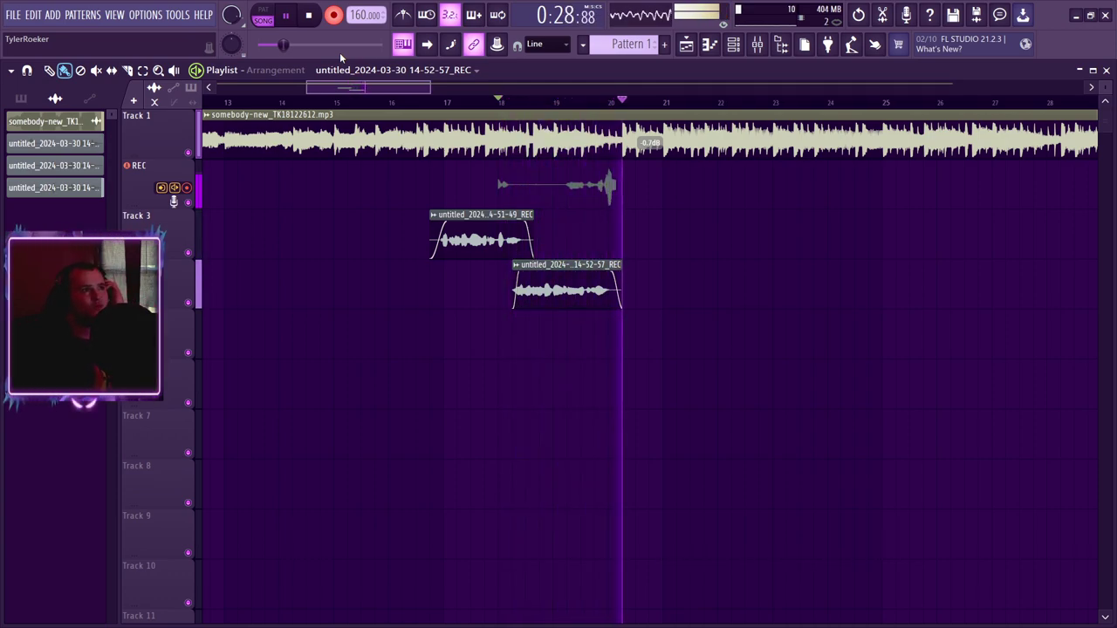
key("space")
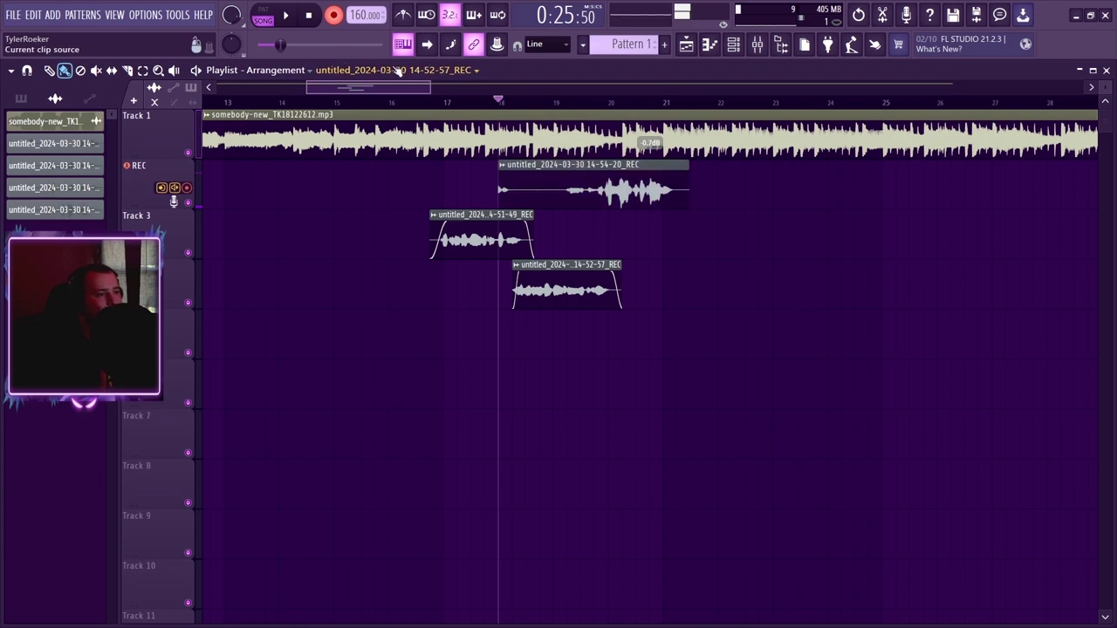
- Move the third take to Track 5, trimmed to run from about bar 19.75 to just after bar 21, with fades at both ends
left_click_drag(577, 197, 561, 346)
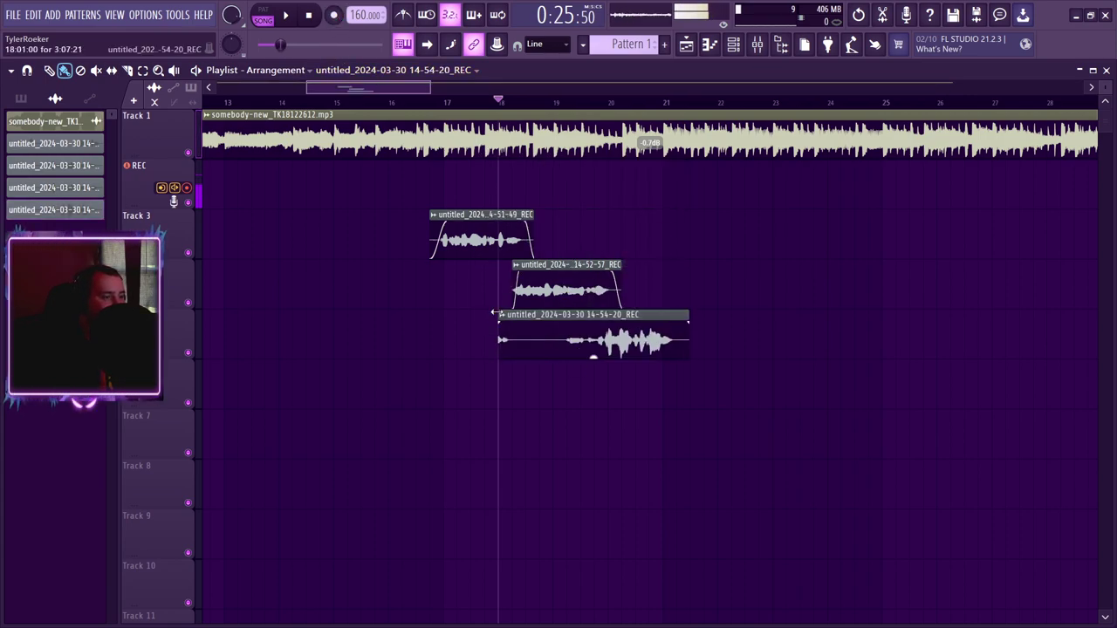
key("space")
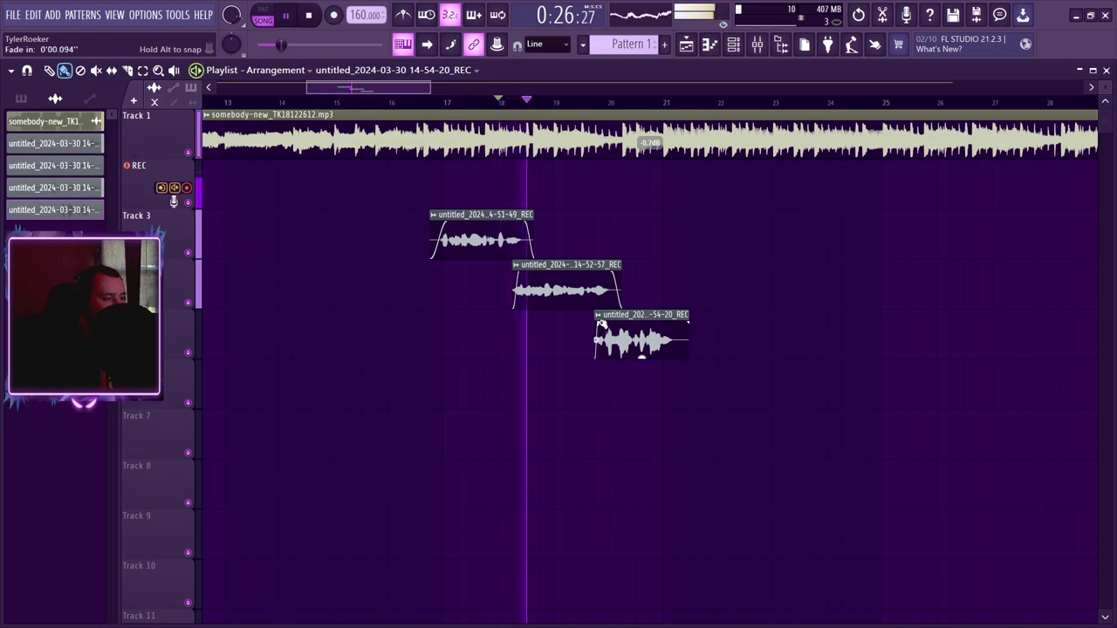
left_click_drag(605, 324, 605, 325)
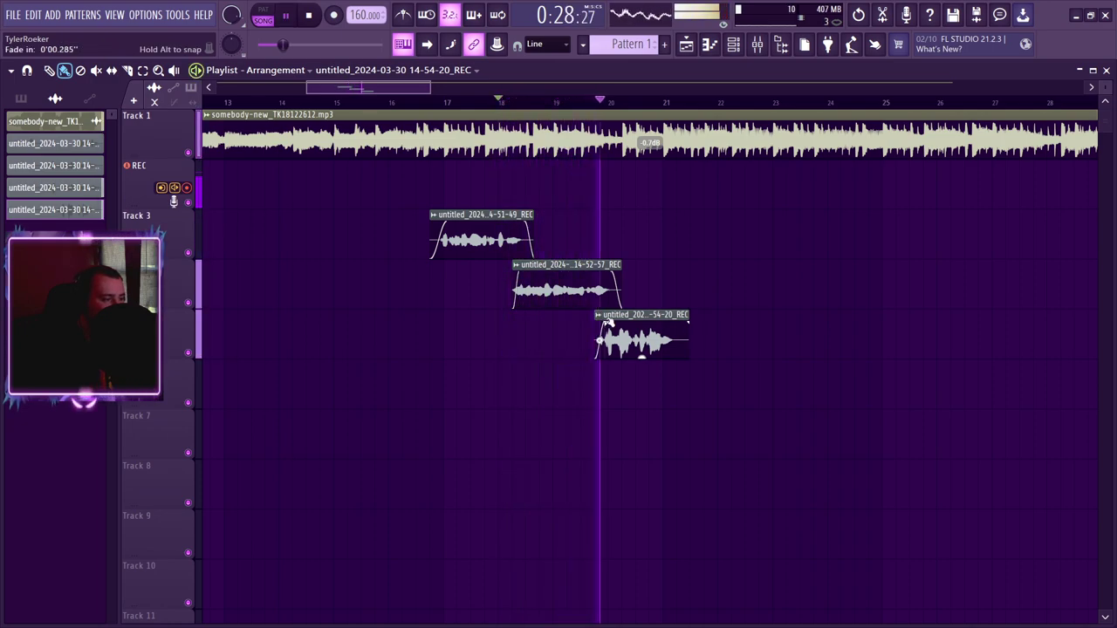
left_click_drag(594, 319, 596, 319)
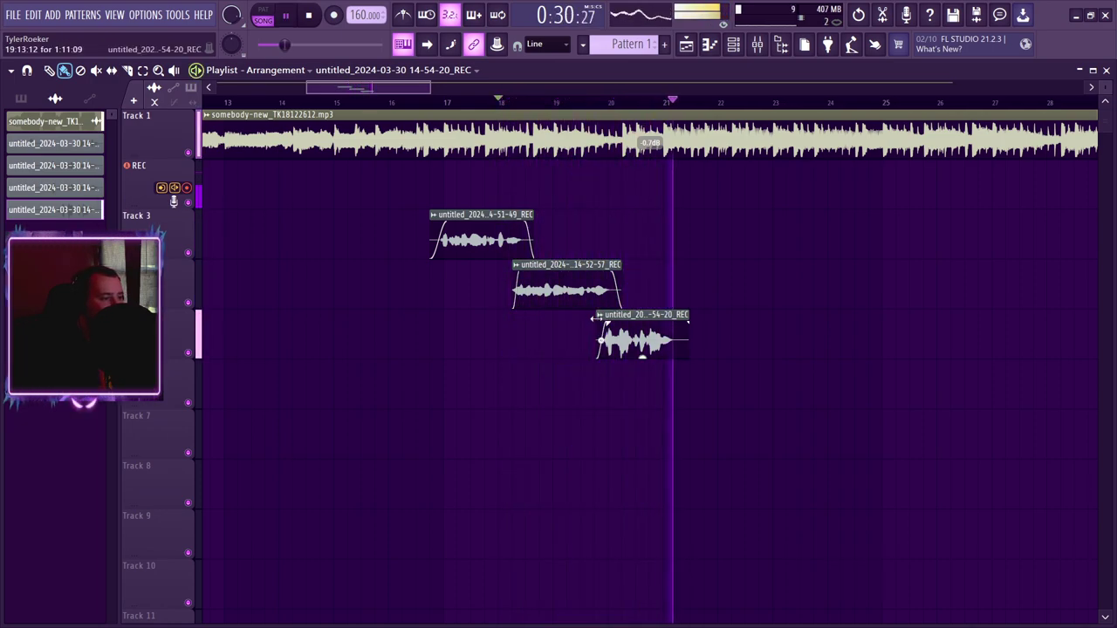
left_click_drag(688, 317, 667, 327)
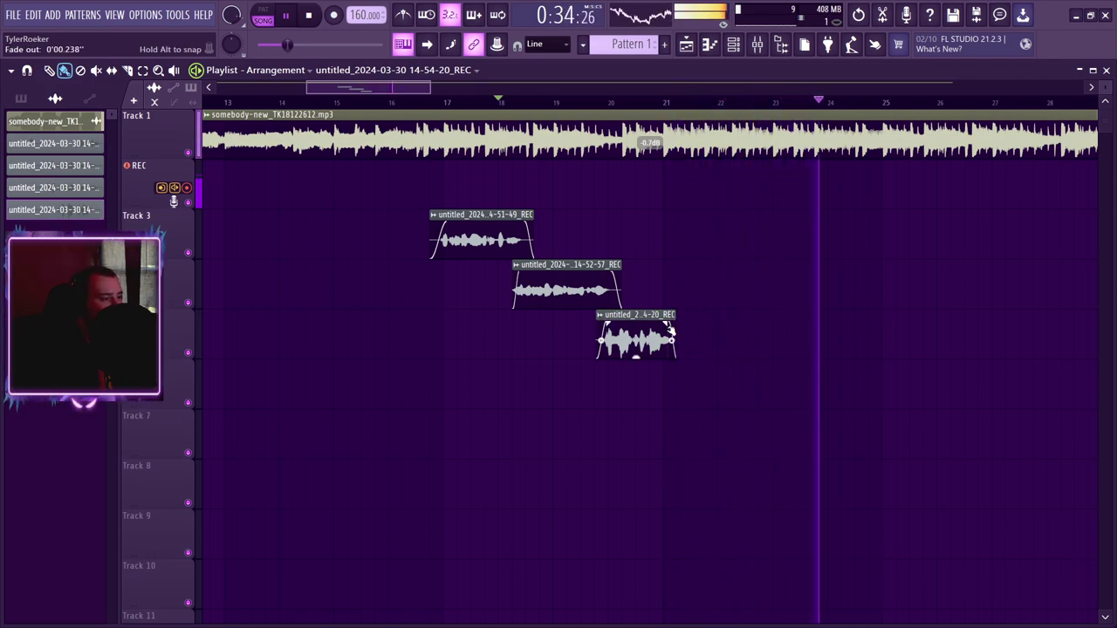
- Try recording a fourth vocal take on the REC track from bar 18, undoing the first attempt and recording again
key("space")
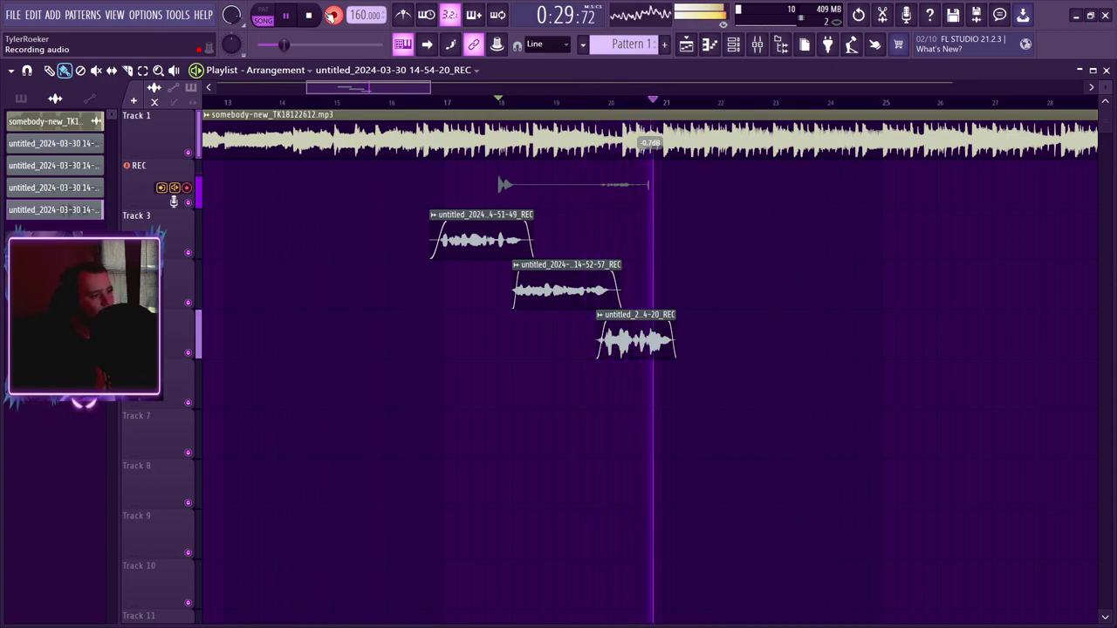
key("space")
key("ctrl+z")
key("space")
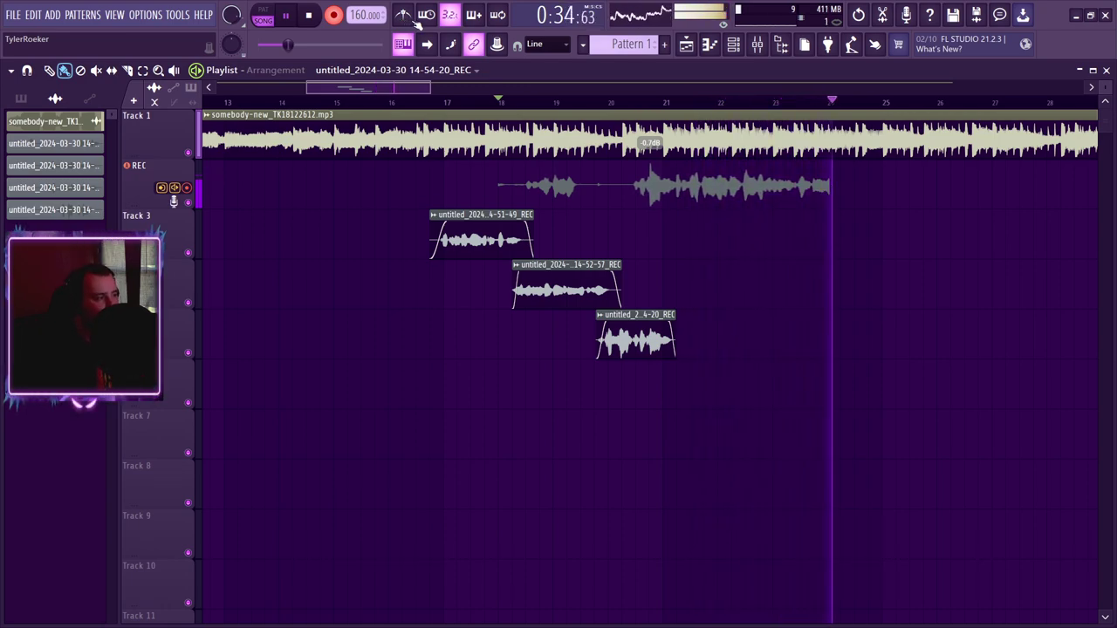
key("space")
key("space")
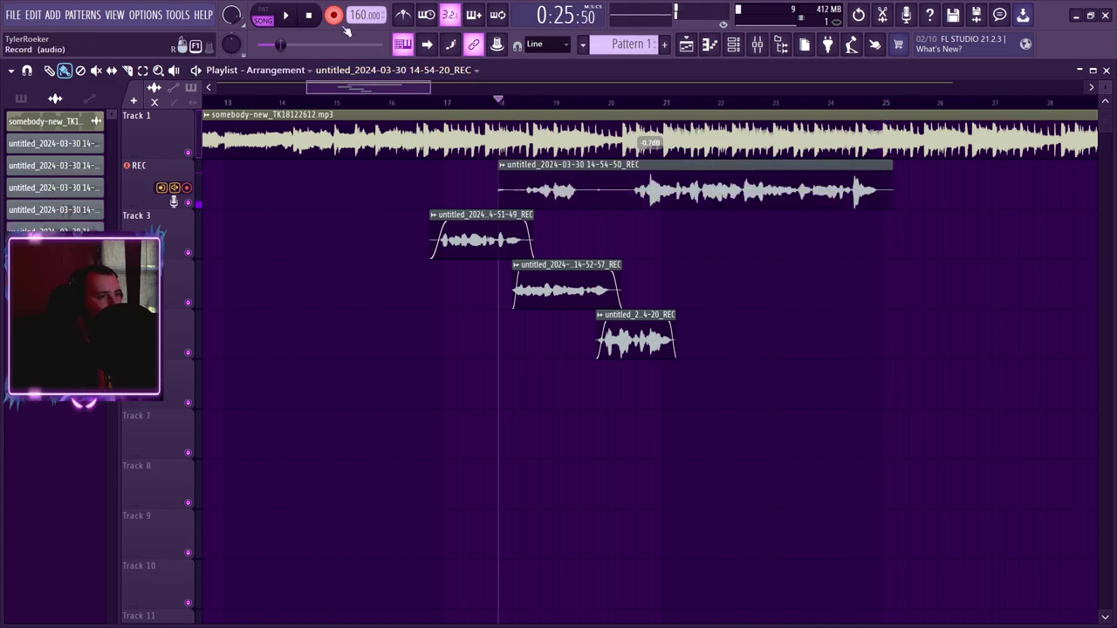
- Trim the start of the fourth take to about bar 20.5 during playback, and delete the take
left_click(636, 102)
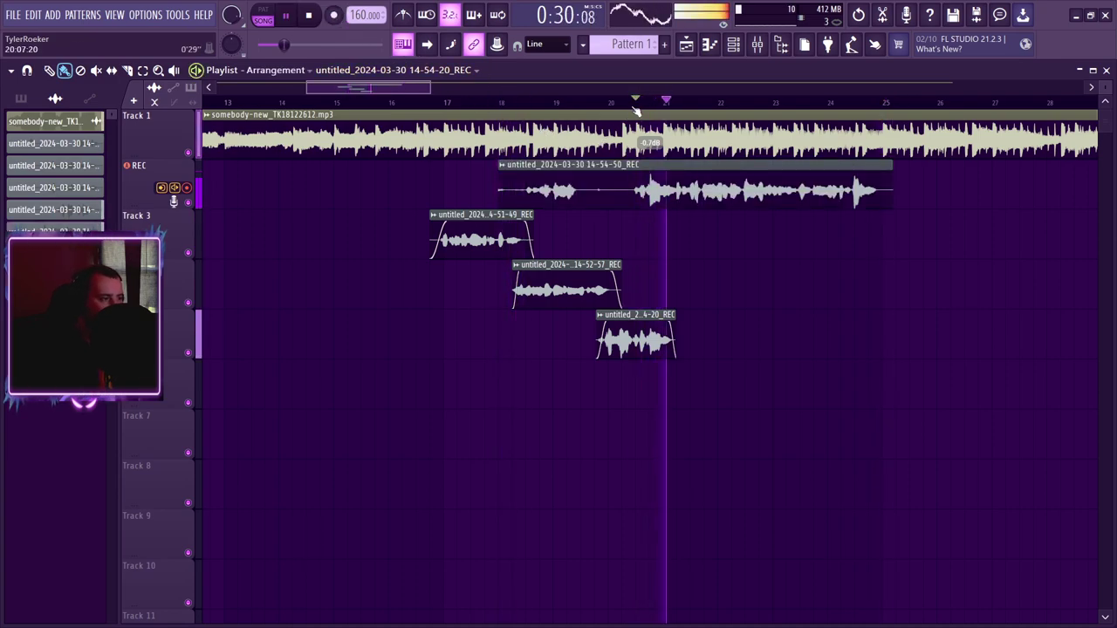
left_click_drag(499, 171, 637, 171)
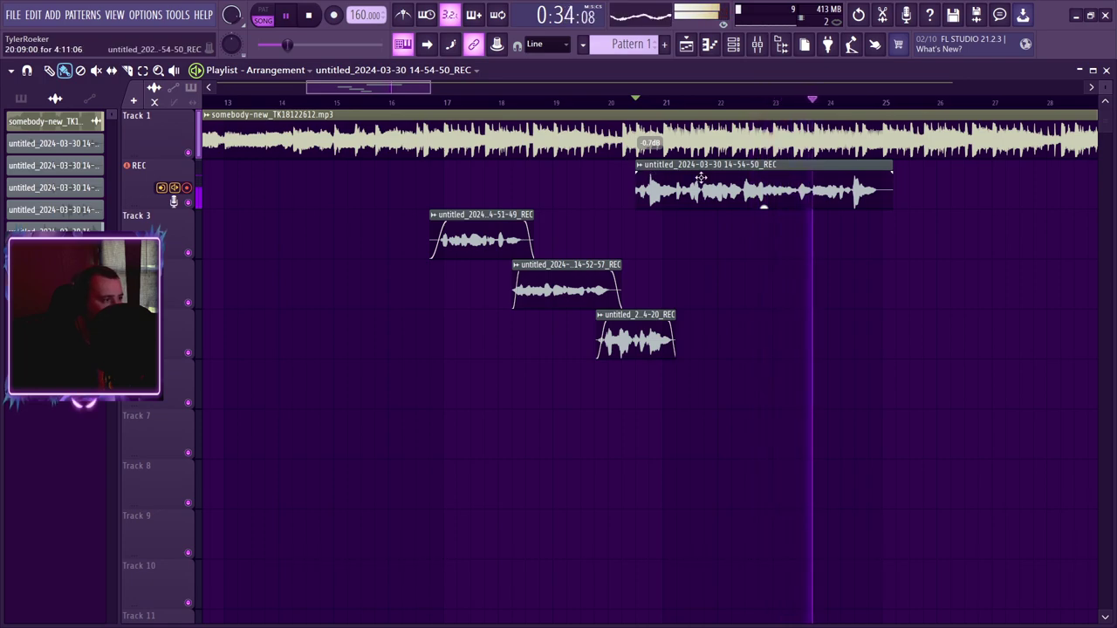
key("space")
right_click(685, 208)
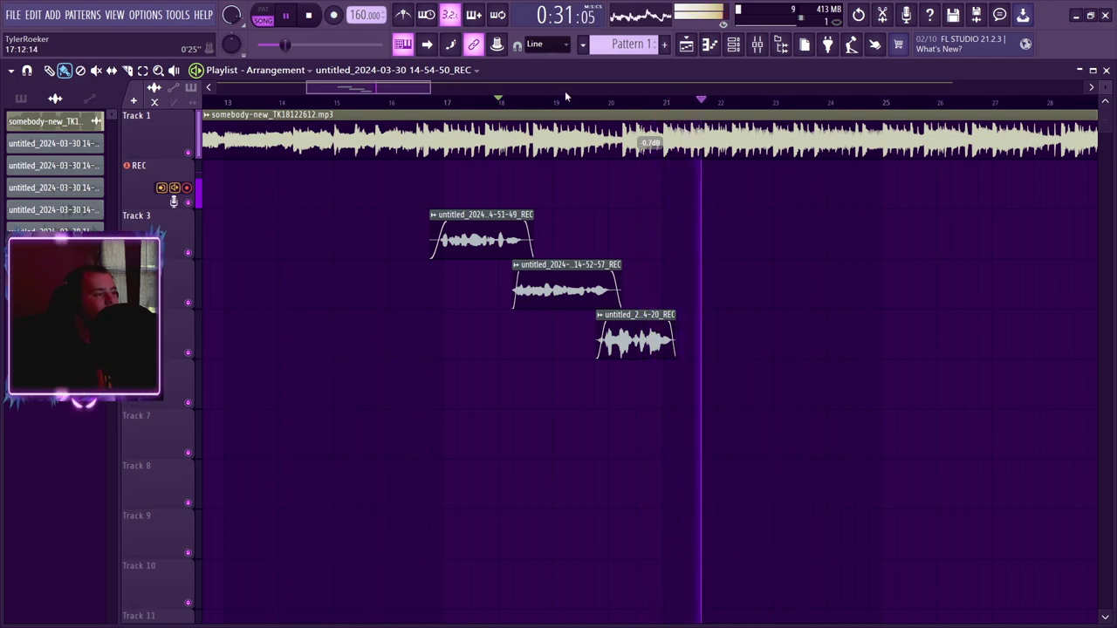
- Record a replacement fourth take on the REC track from bar 20, undoing two attempts before the one that is kept
left_click(606, 104)
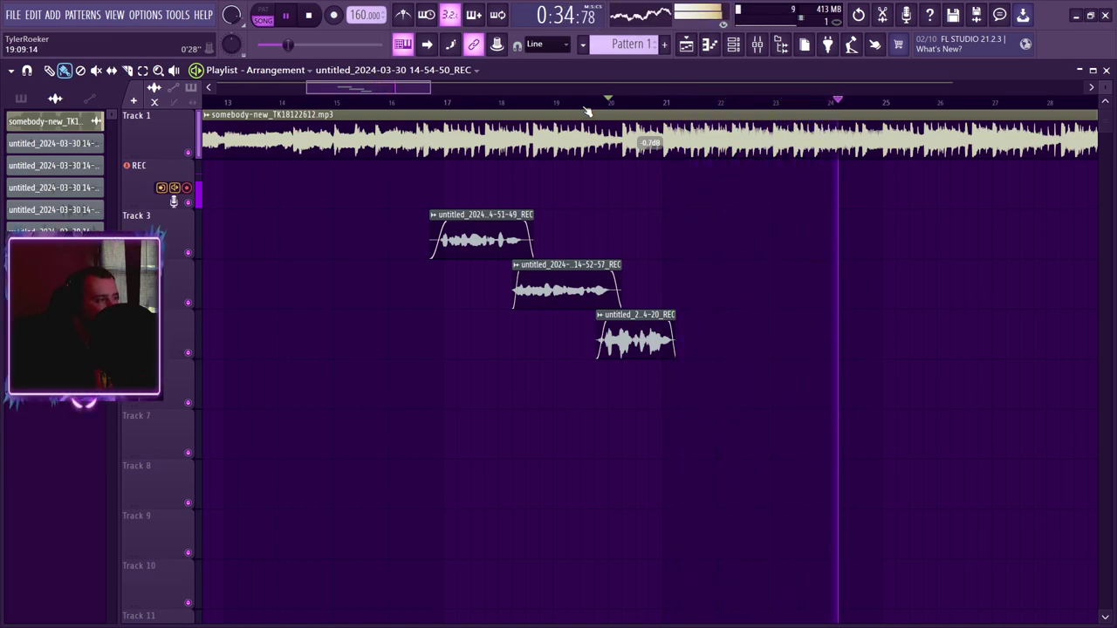
key("space")
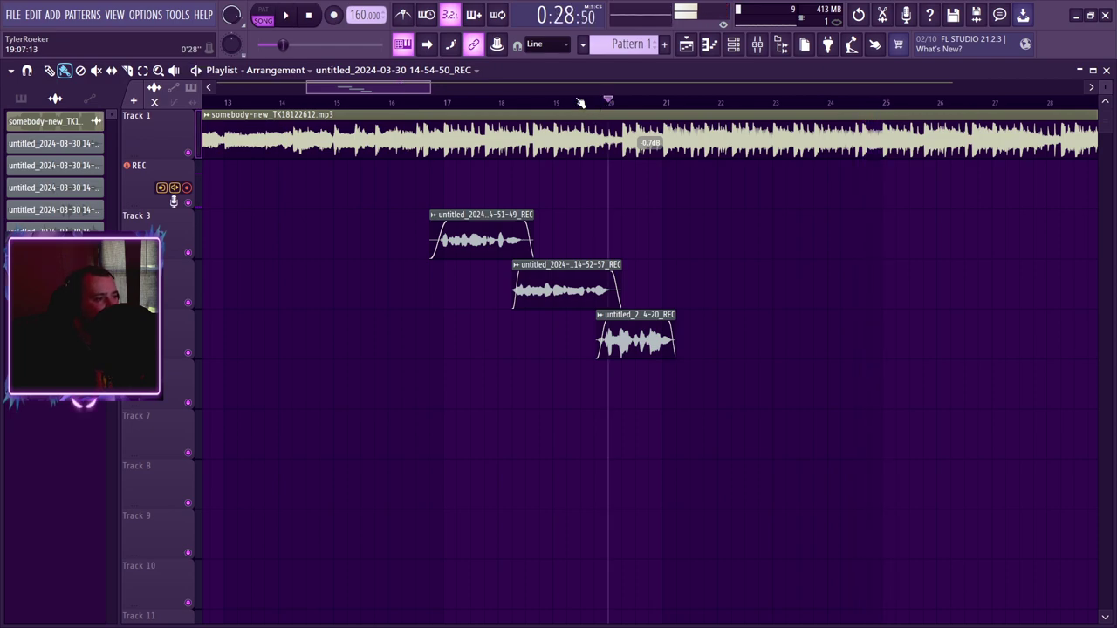
left_click(333, 24)
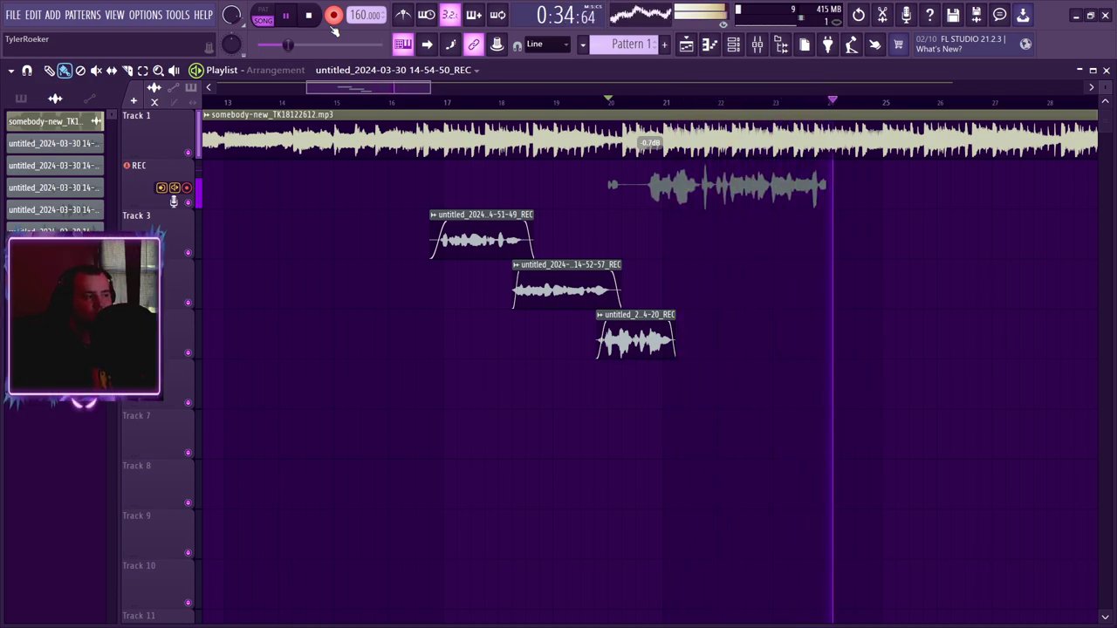
key("space")
key("ctrl+z")
key("space")
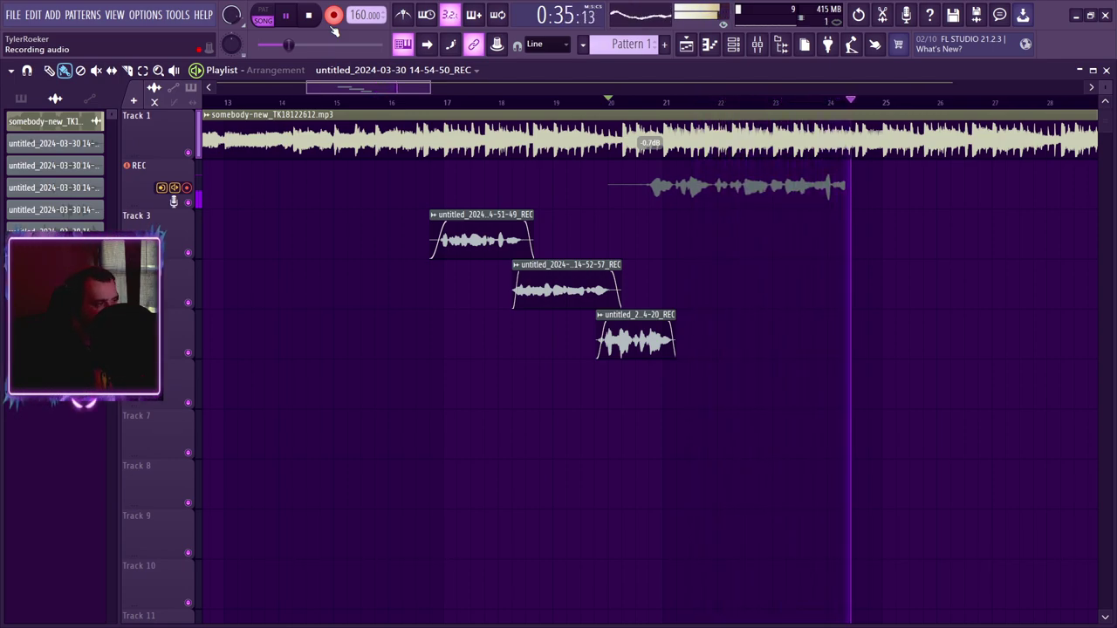
key("space")
key("ctrl+z")
key("space")
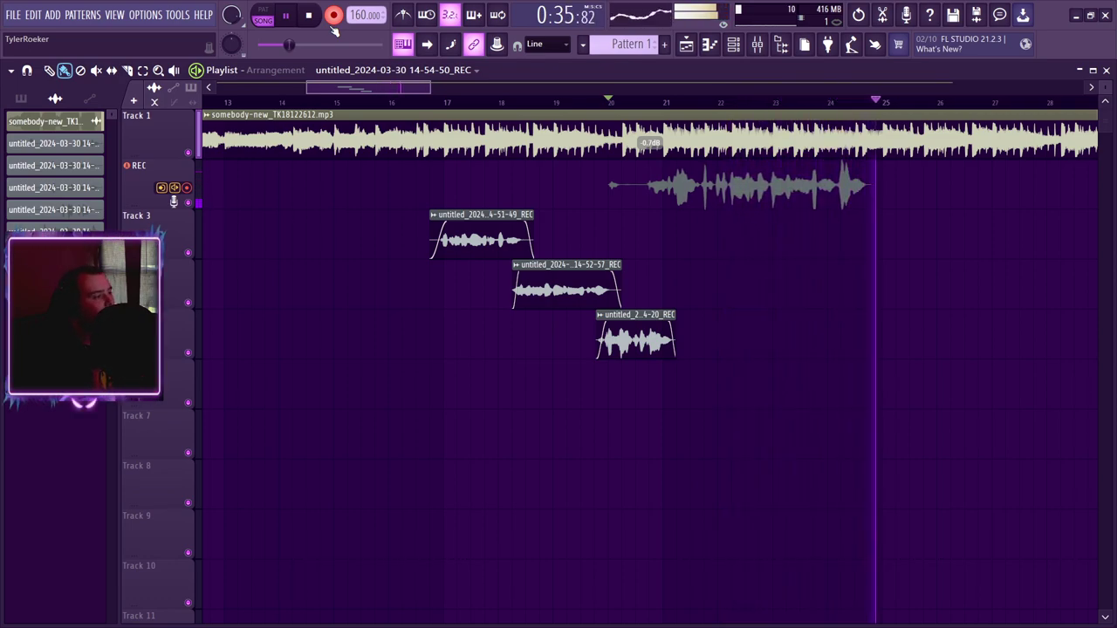
key("space")
- Place the fourth take on Track 3, trimmed to start at bar 21 with fades at both ends, and play the vocals from about bar 16.5
key("space")
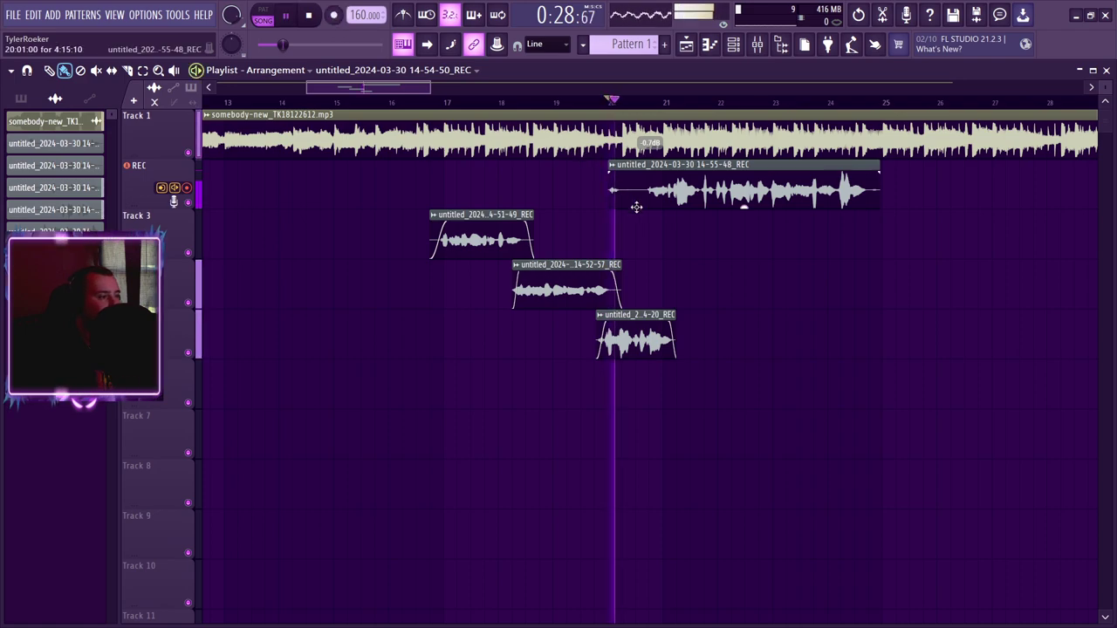
left_click_drag(640, 200, 663, 220)
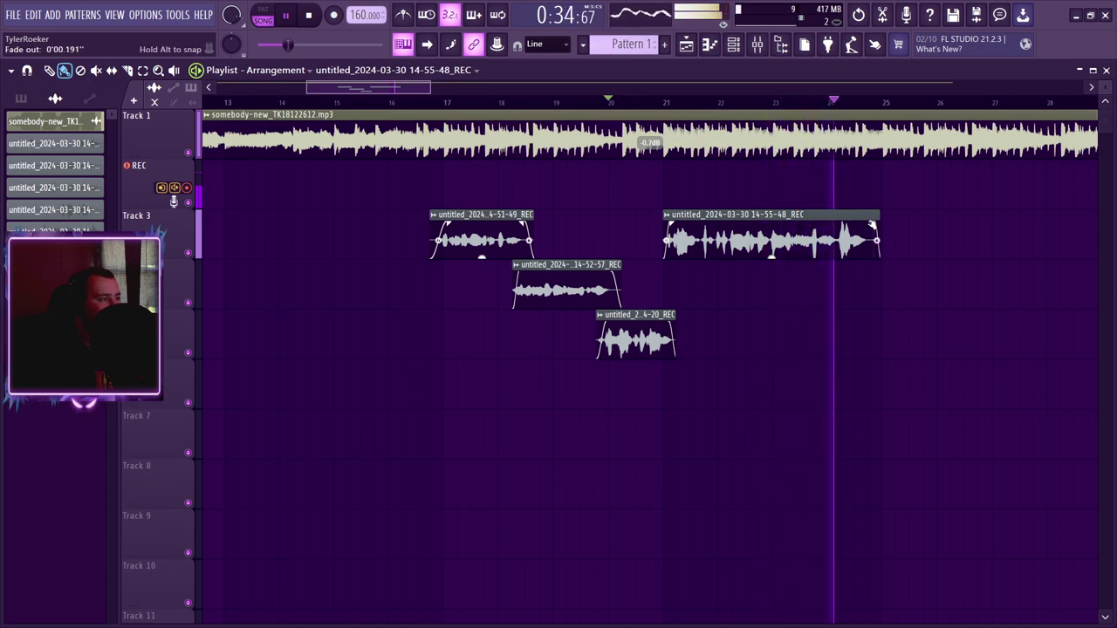
left_click_drag(878, 223, 861, 224)
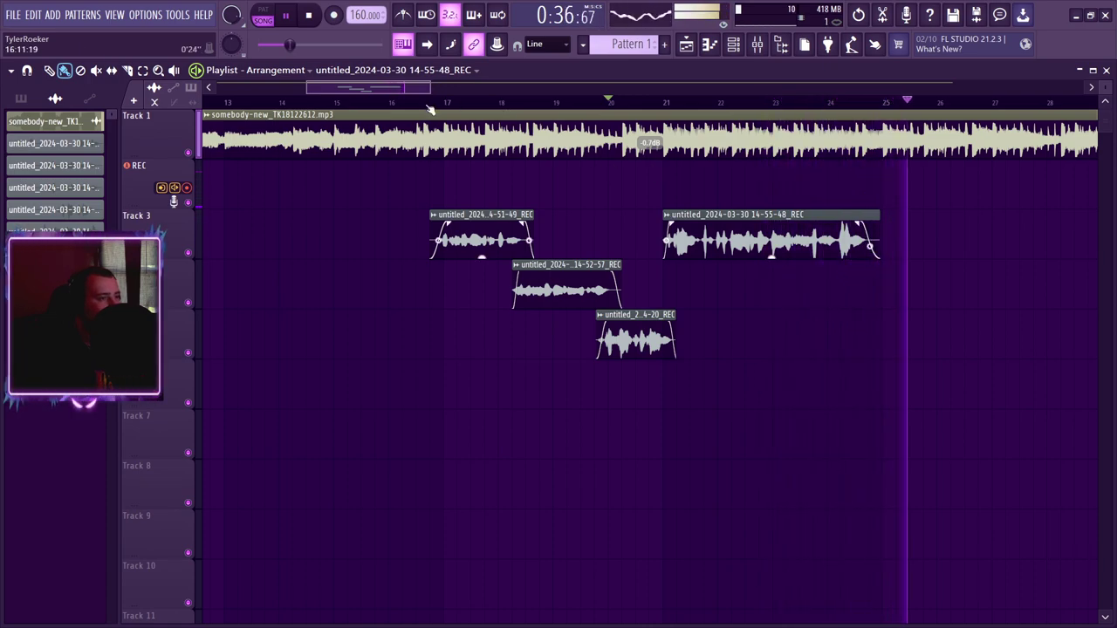
key("space")
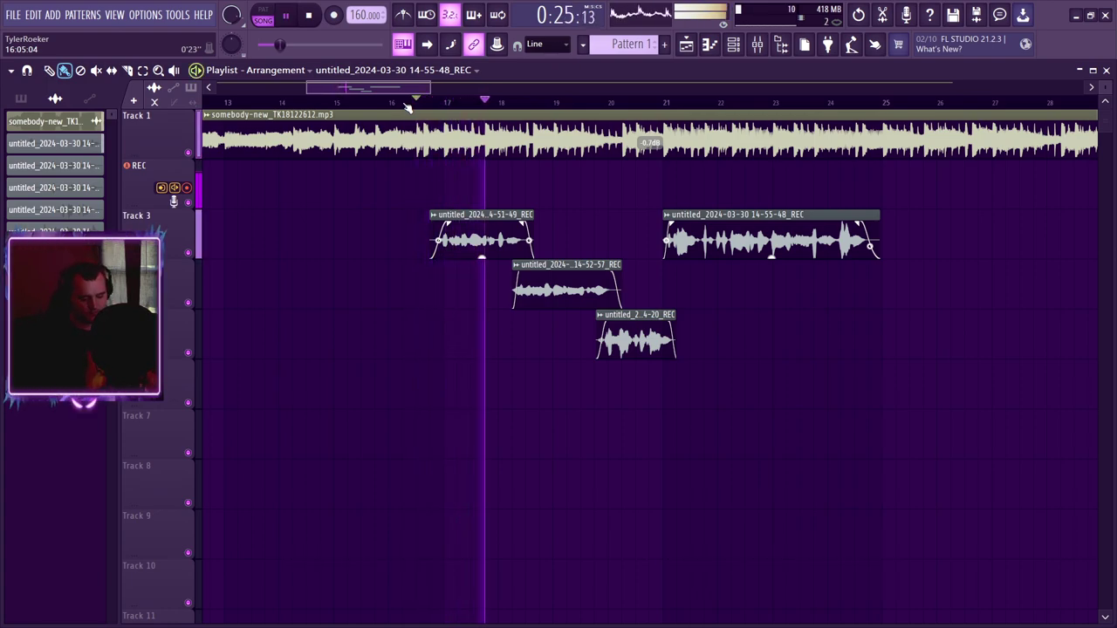
- Record another vocal take from bar 19 and place it on Track 6, trimmed and faded at both ends, starting at bar 20 at -6.8 dB
key("space")
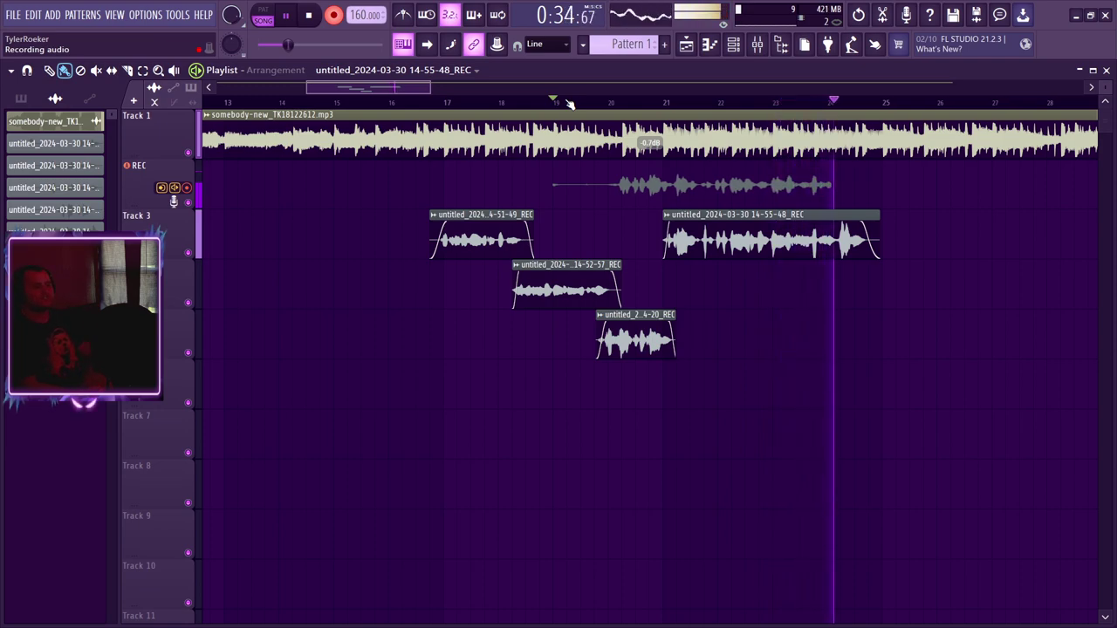
key("space")
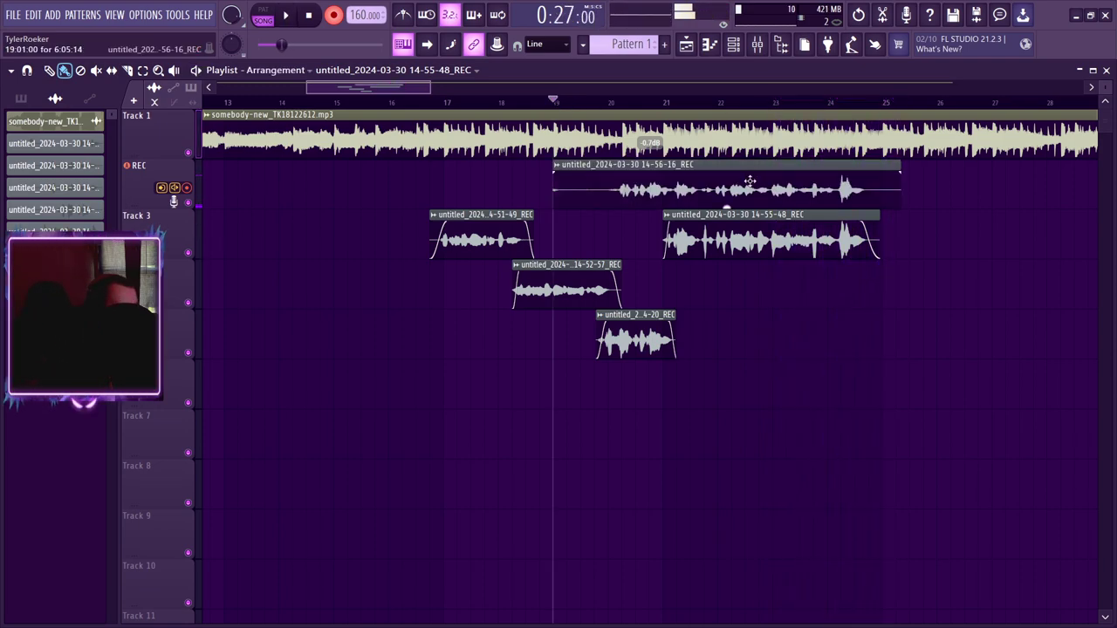
left_click_drag(723, 179, 698, 403)
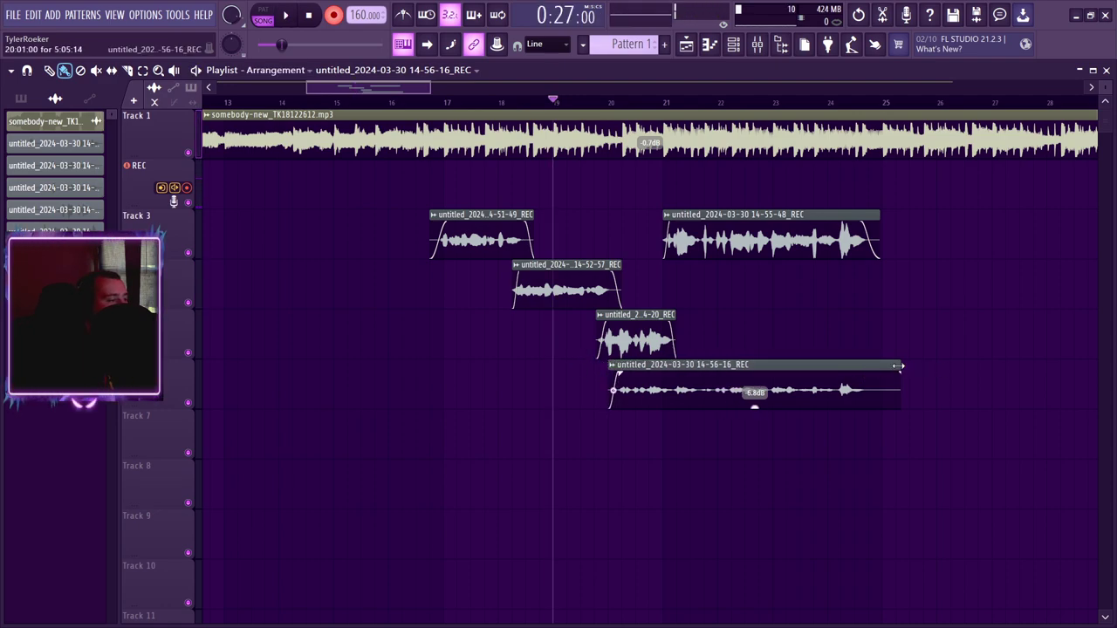
key("space")
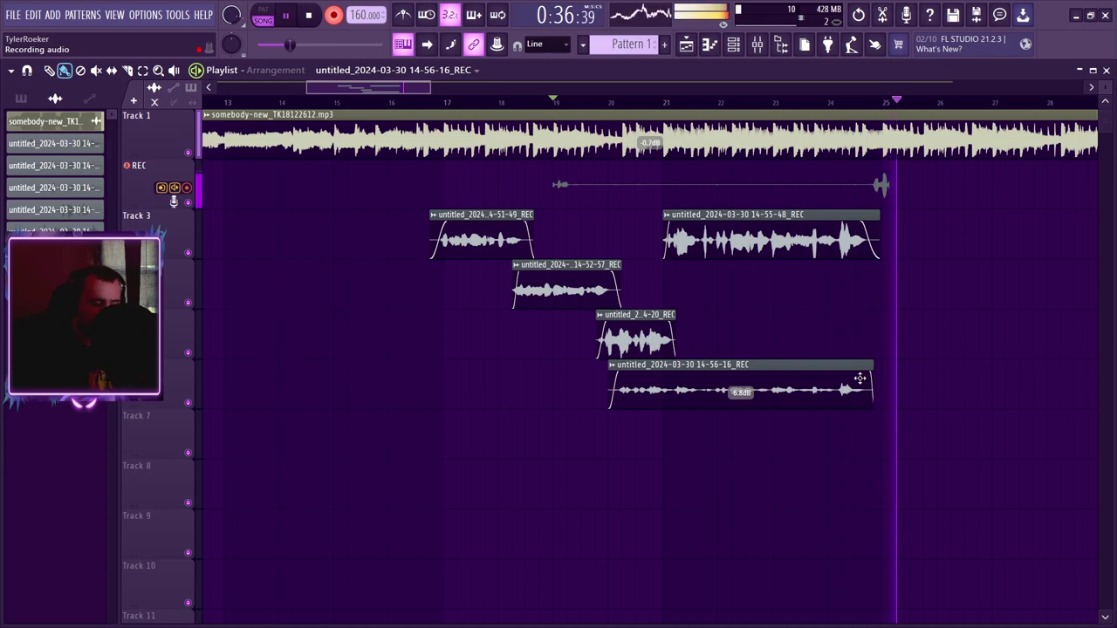
key("space")
key("ctrl+z")
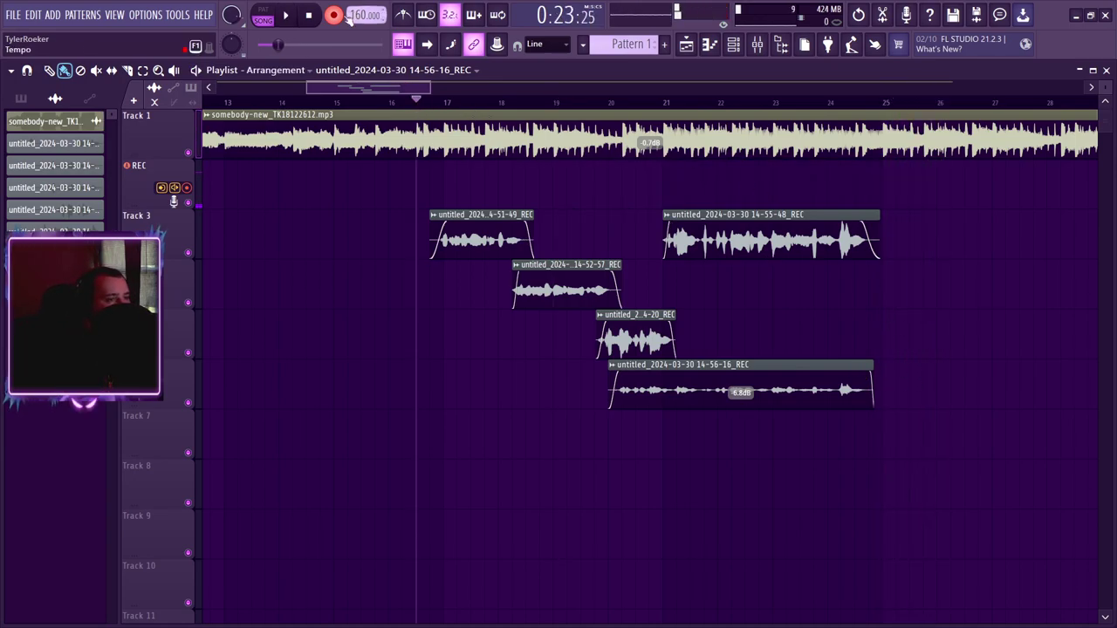
- Play back the layered vocals from about bar 16.5, and record the next vocal take on the REC track from bar 23
key("space")
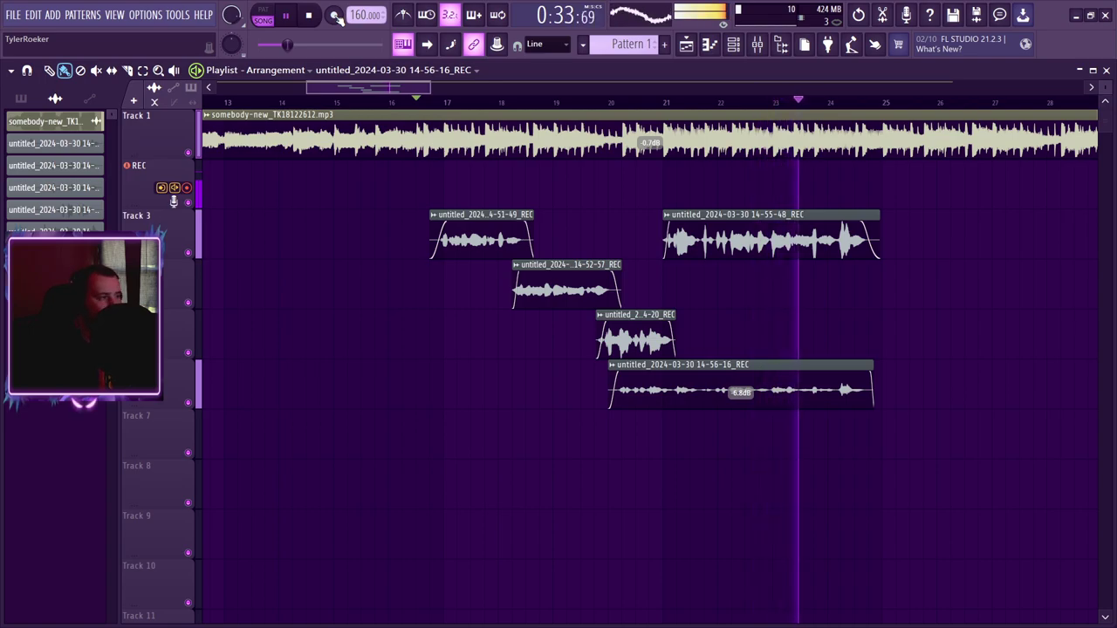
left_click_drag(307, 88, 373, 86)
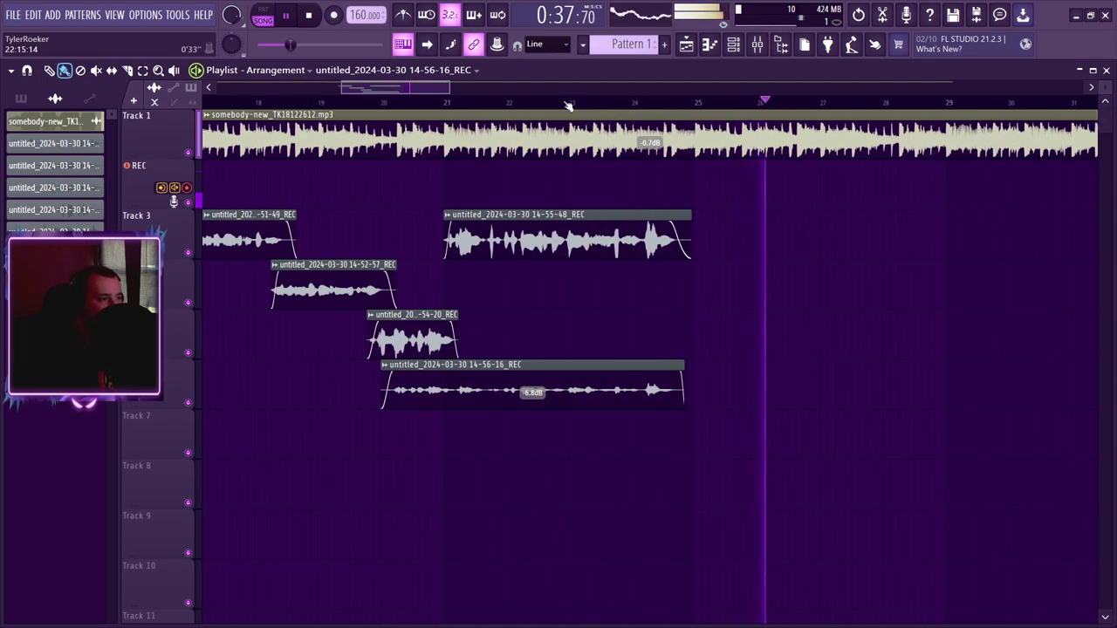
key("space")
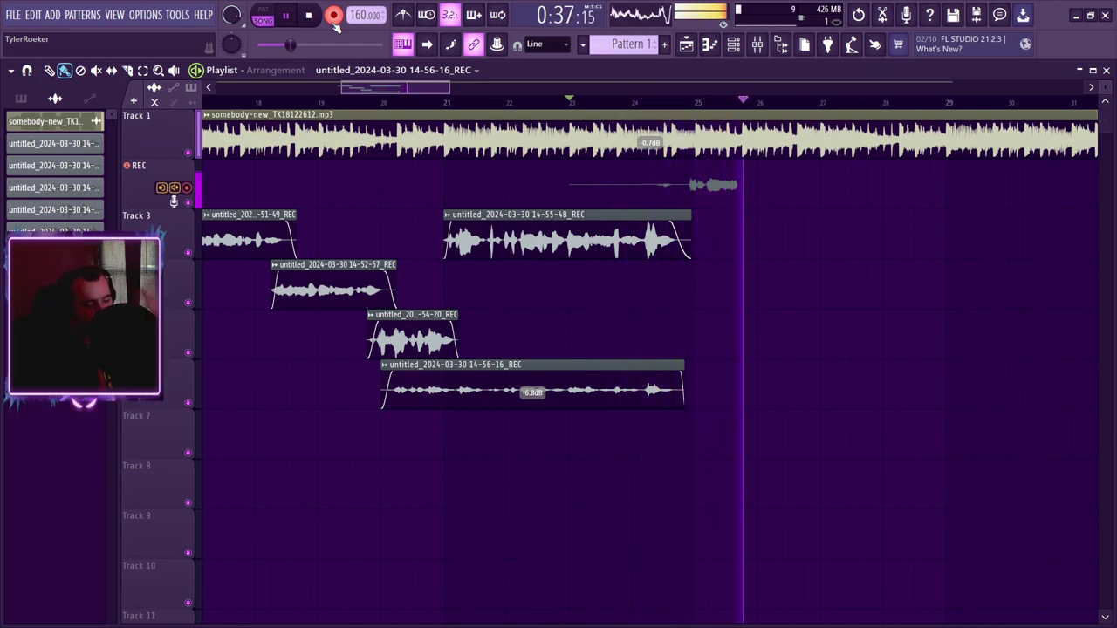
key("space")
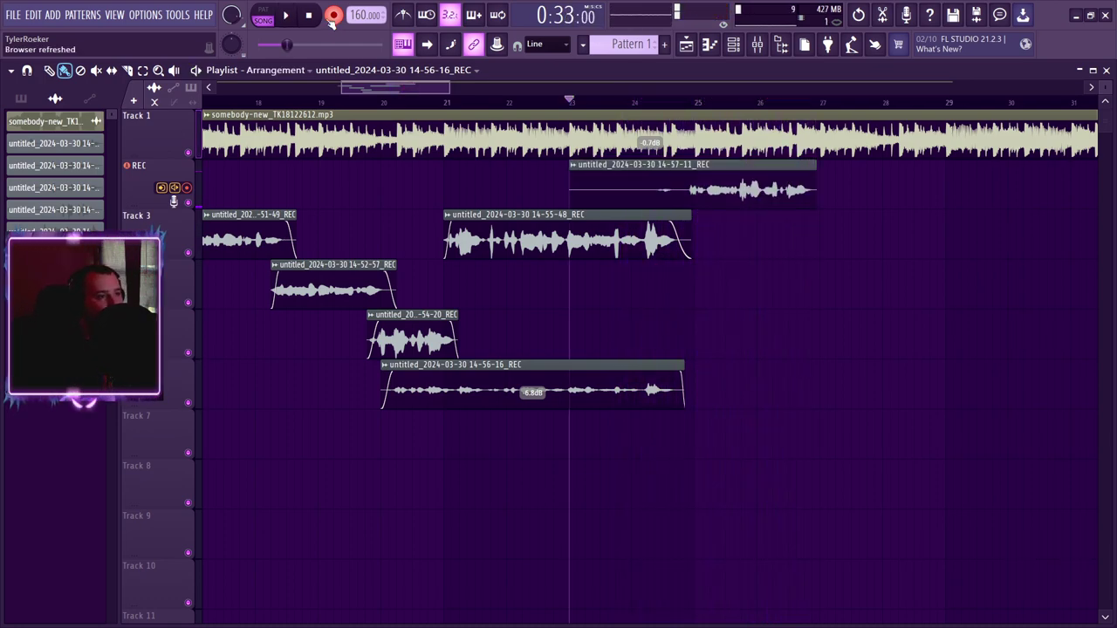
- Place the newest vocal take on Track 4, trimmed to start at bar 24.75 with fades at both ends, and play it from bar 23
left_click_drag(657, 196, 664, 297)
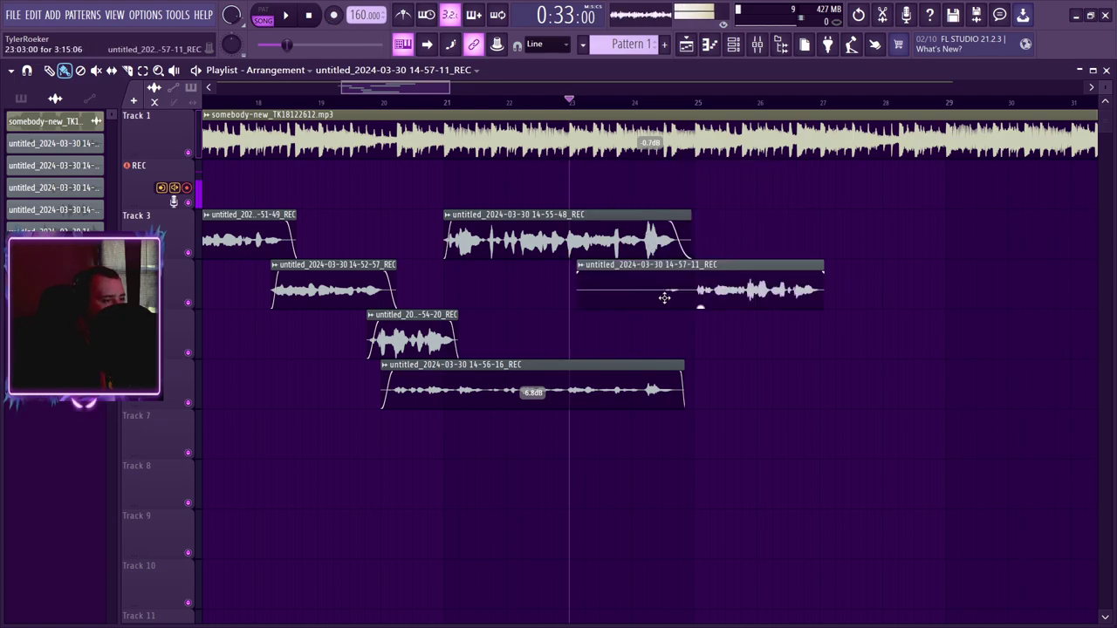
key("space")
left_click_drag(570, 280, 678, 280)
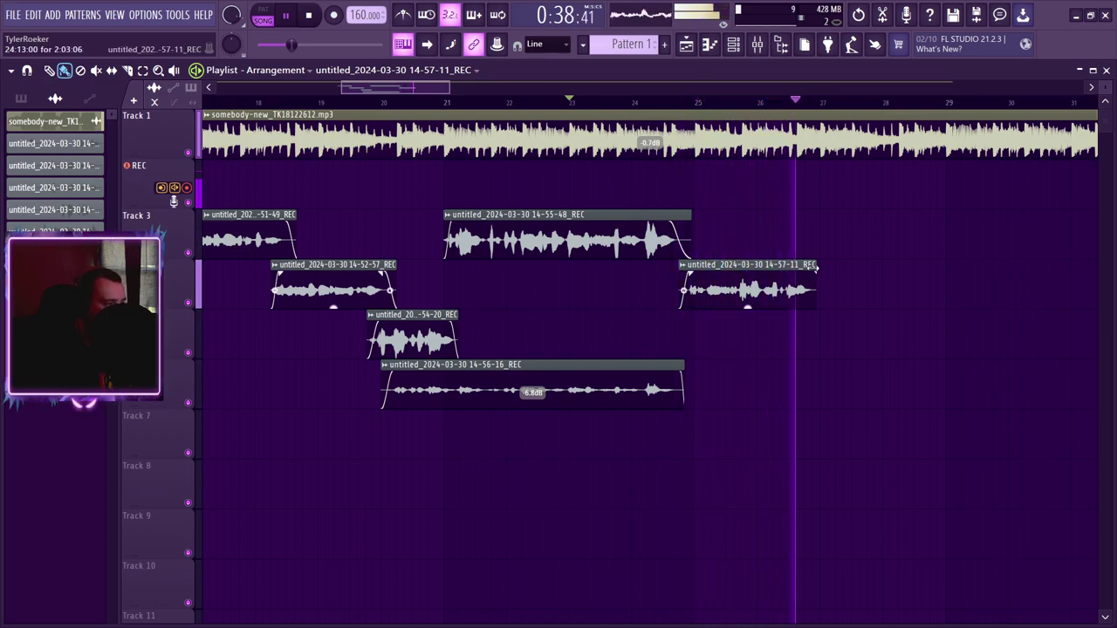
key("space")
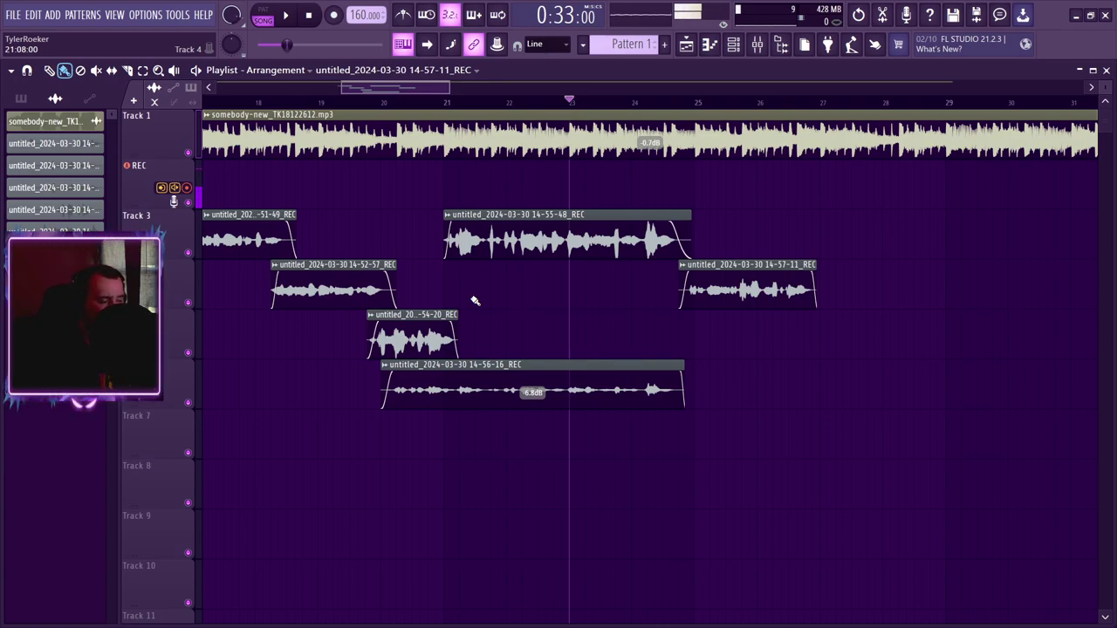
key("space")
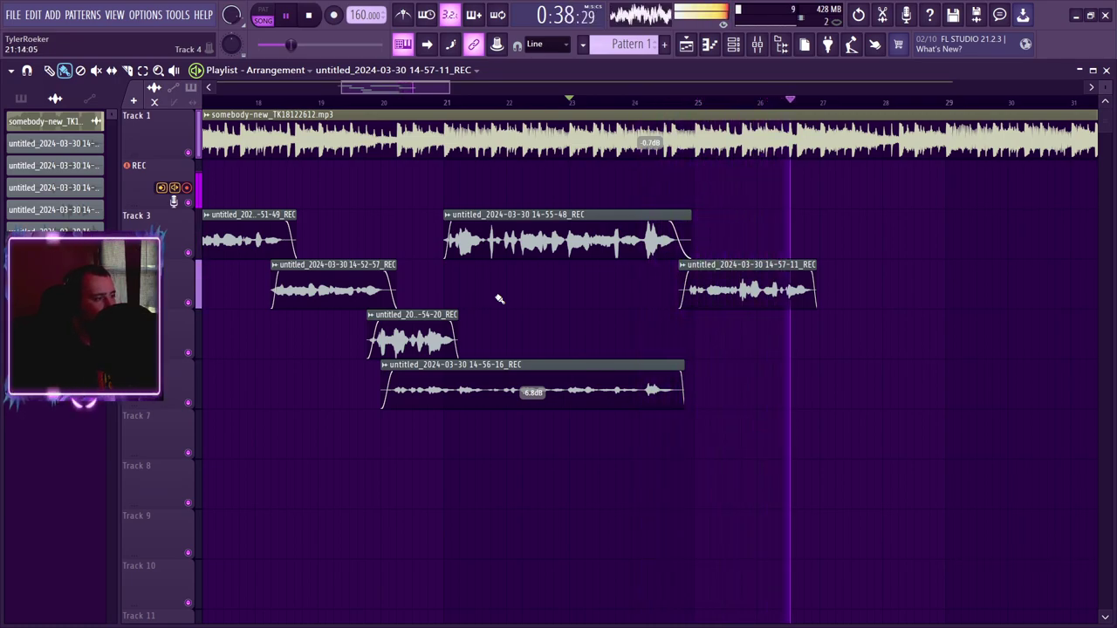
- Play back the full vocal arrangement from about bar 16.6 through the newly placed take
left_click_drag(384, 88, 419, 88)
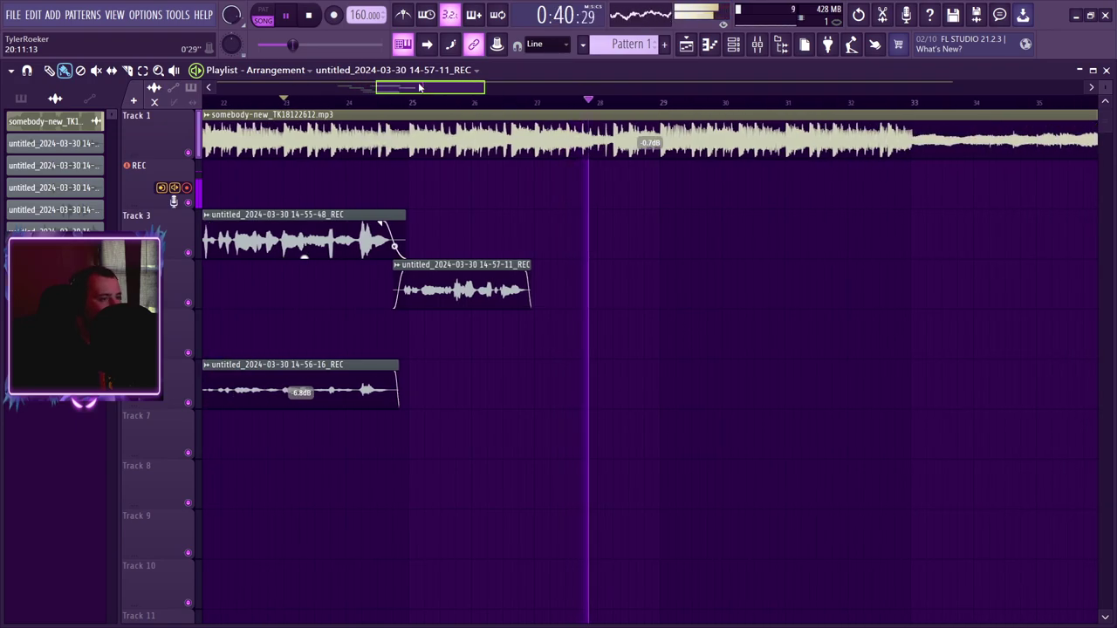
left_click(412, 101)
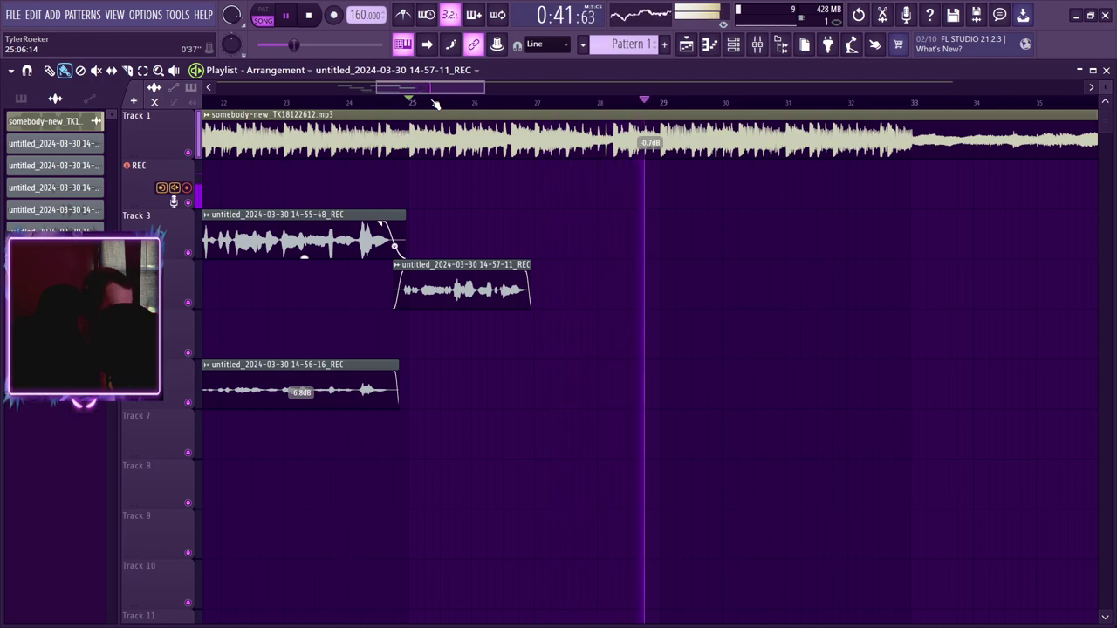
left_click_drag(417, 89, 375, 103)
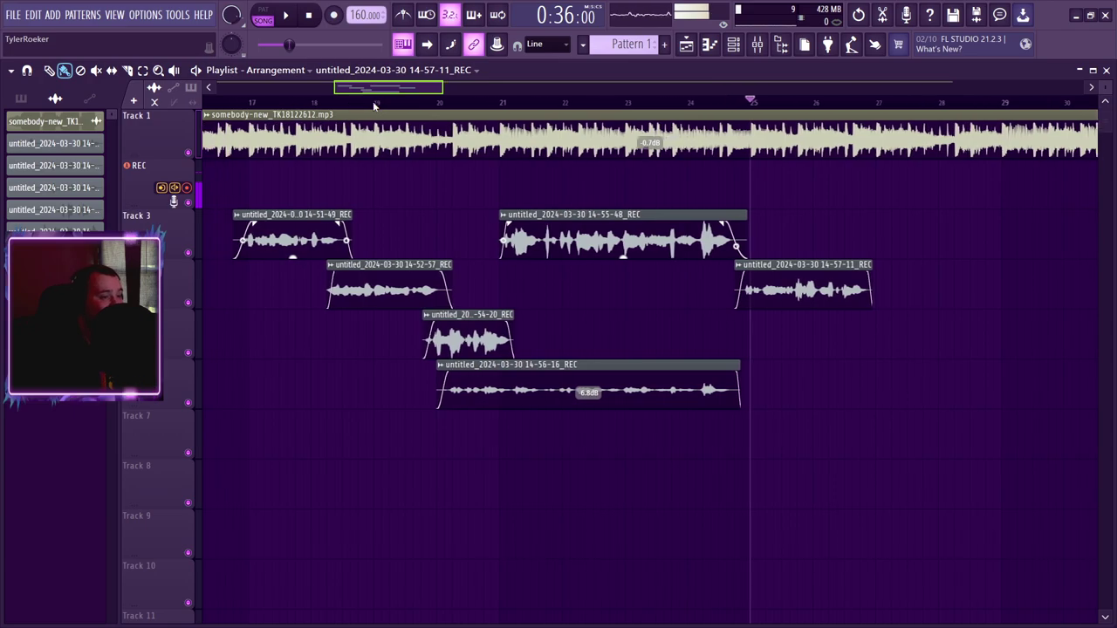
left_click(227, 101)
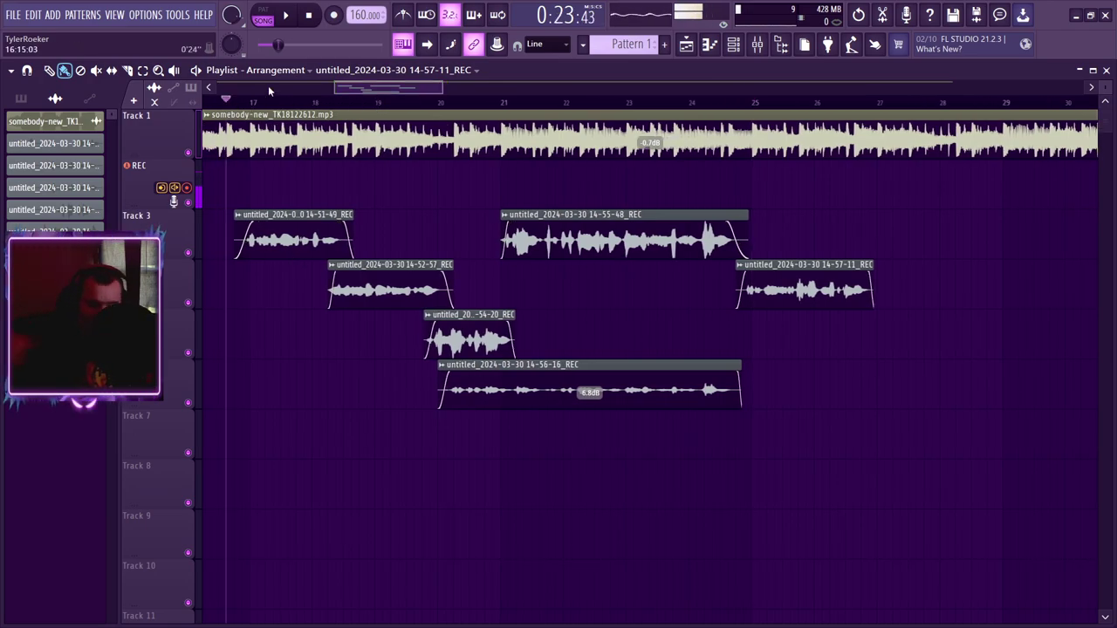
key("space")
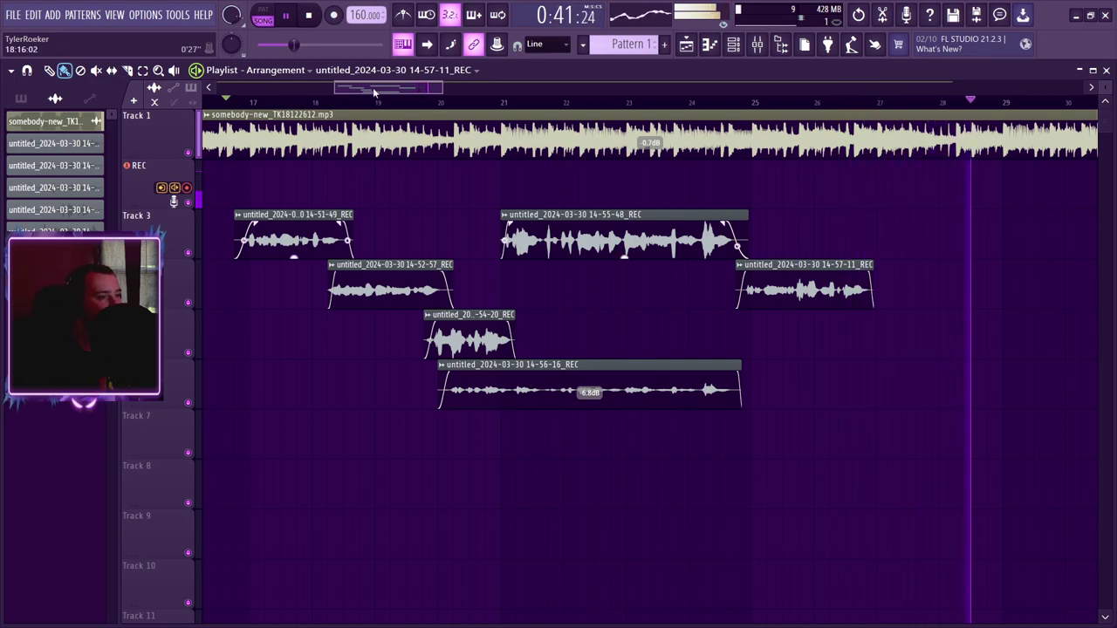
- Record the next vocal take on the REC track from bar 25
left_click(281, 103)
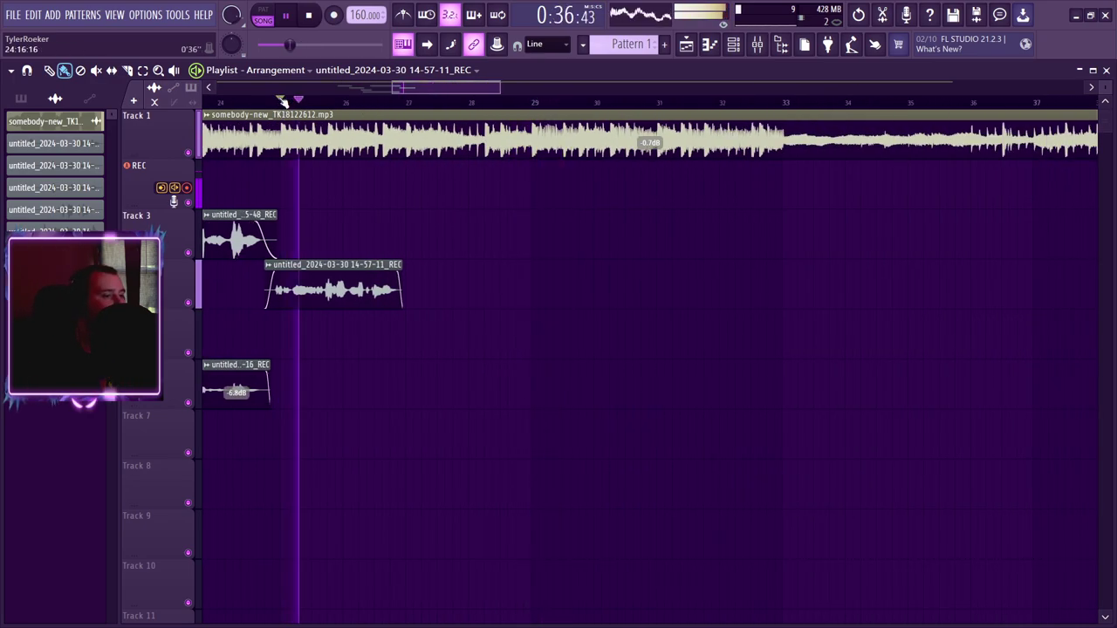
left_click_drag(499, 88, 476, 115)
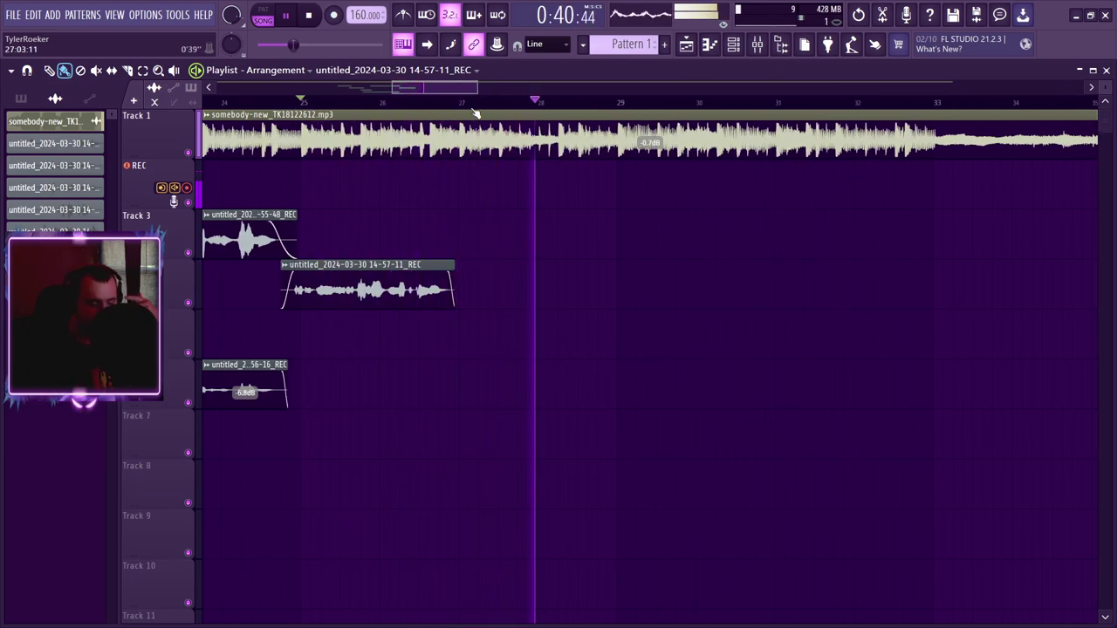
key("space")
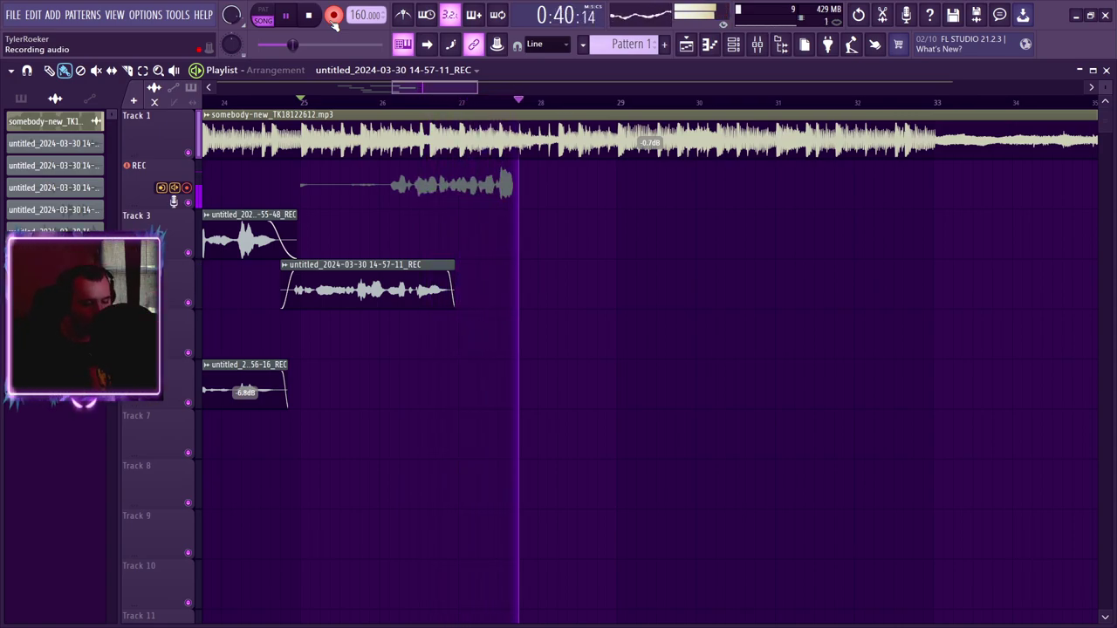
key("space")
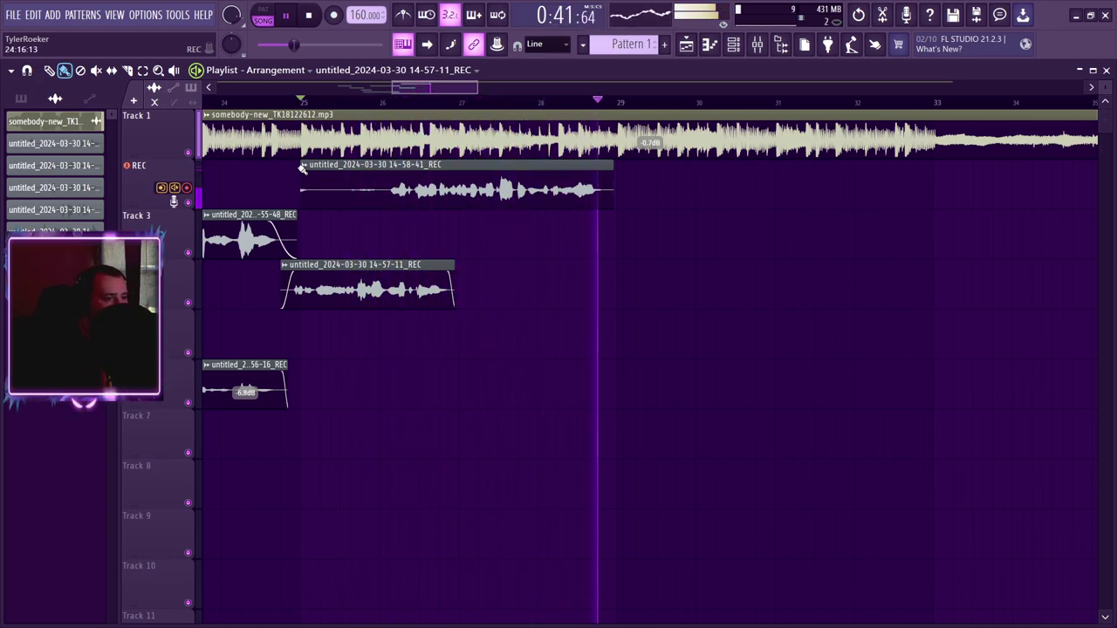
- Place the new take on Track 3, trimmed to span about bars 26.75 to 28.8 with a fade-out at its end
key("space")
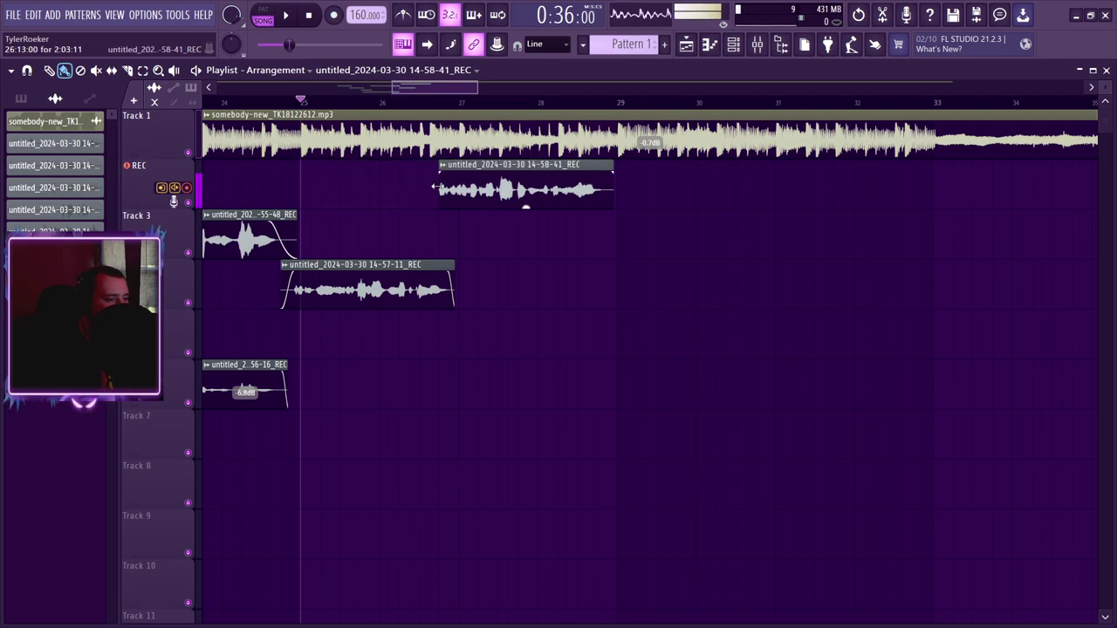
left_click_drag(472, 251, 473, 256)
key("space")
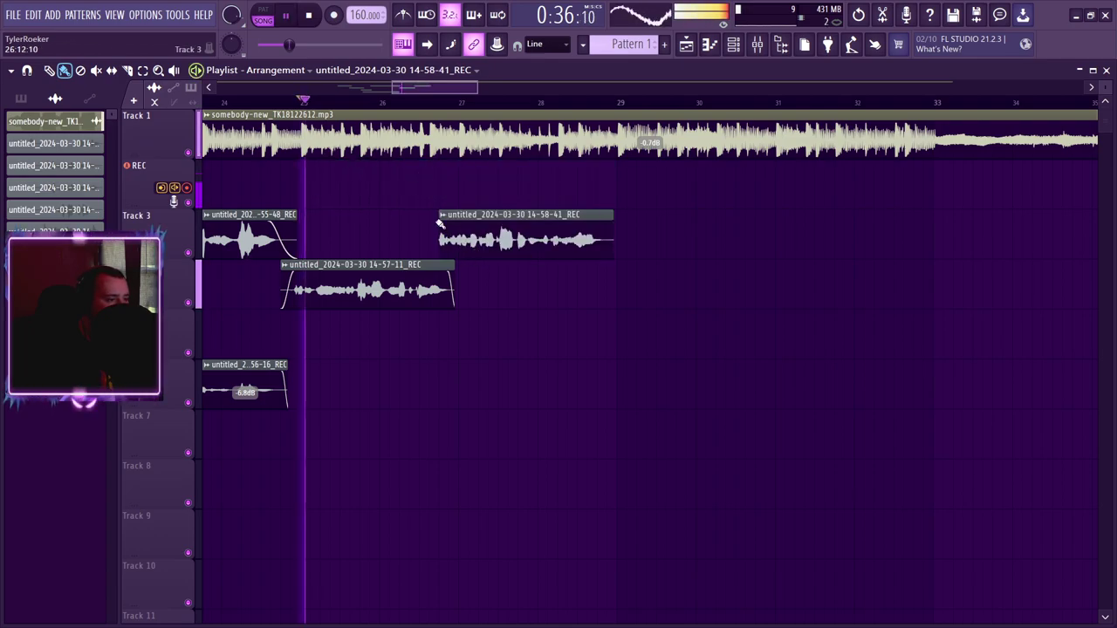
left_click_drag(613, 216, 602, 219)
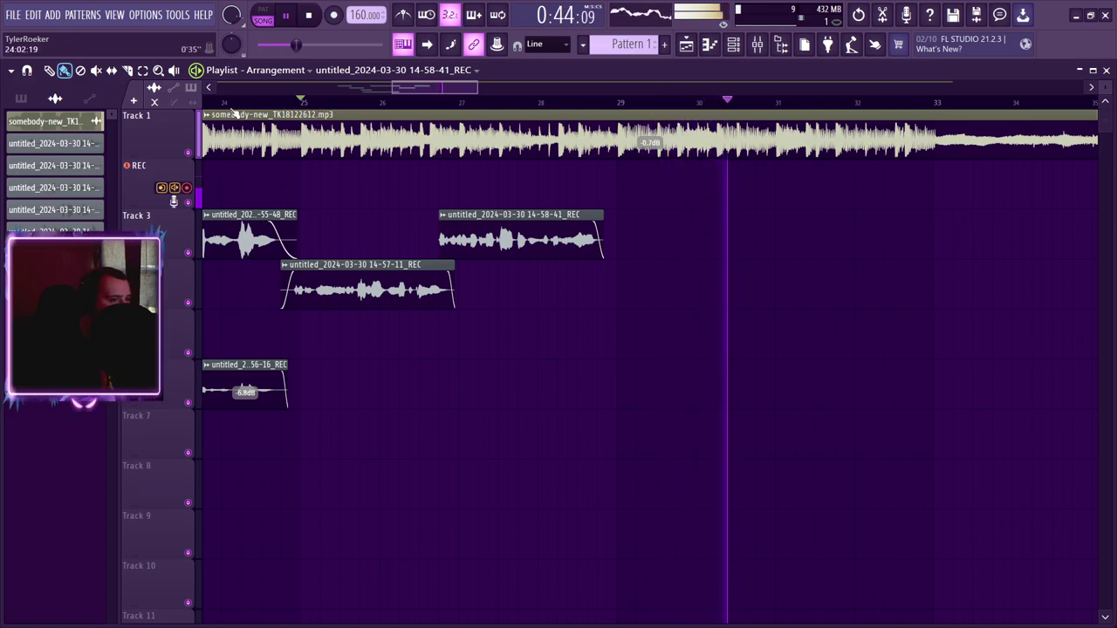
- Play back the latest vocal takes over the beat twice from about bar 24
key("space")
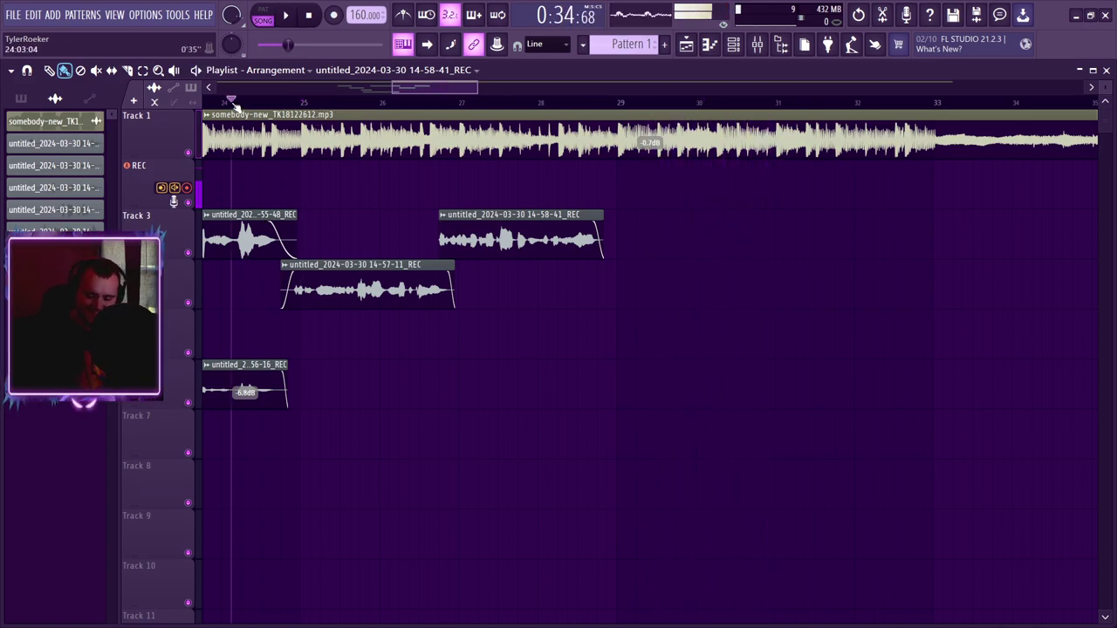
key("space")
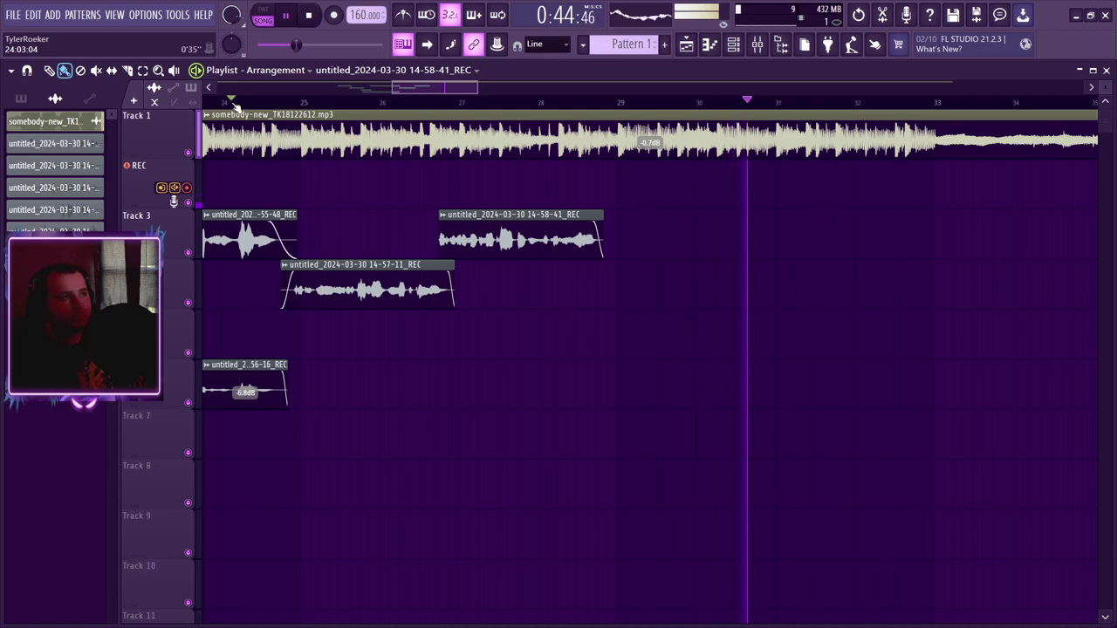
key("space")
key("space")
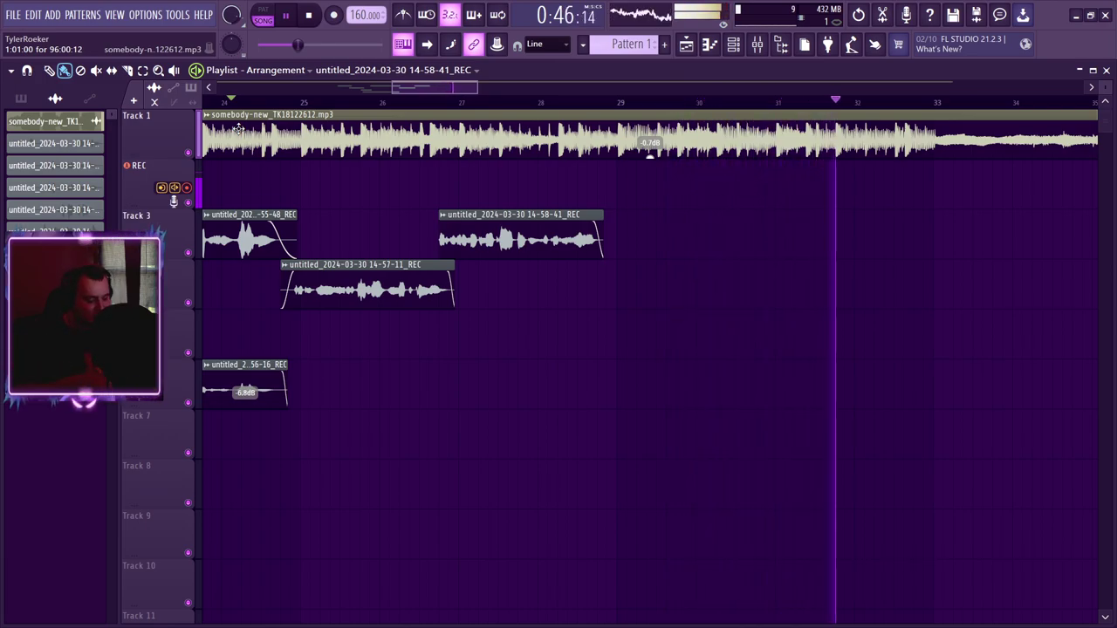
key("space")
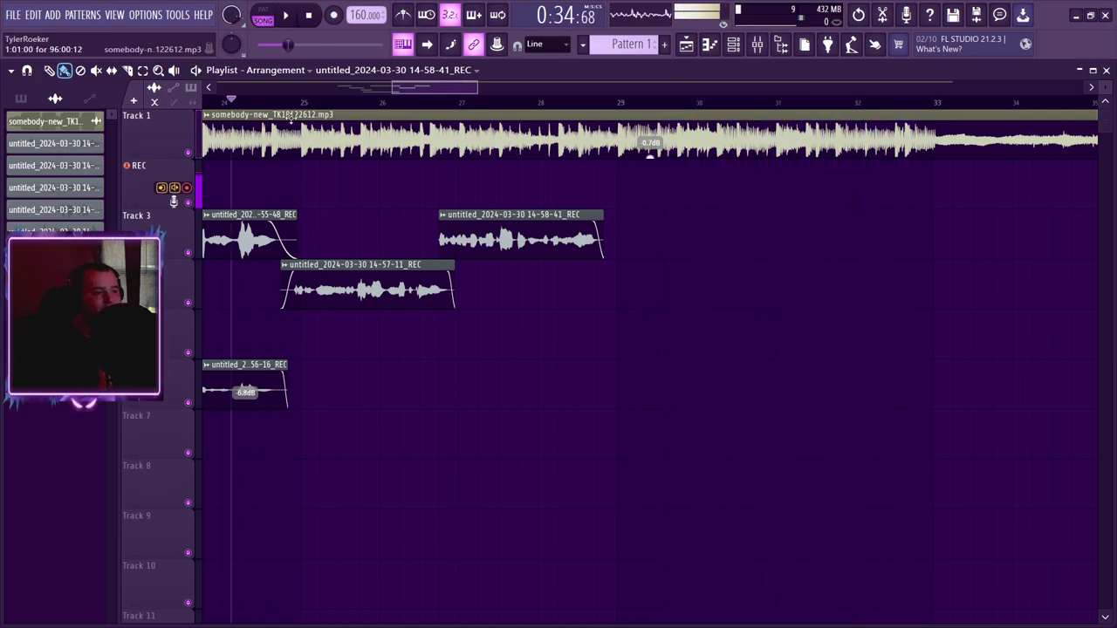
- Record a longer vocal take on the REC track from bar 26.5
left_click(420, 103)
key("space")
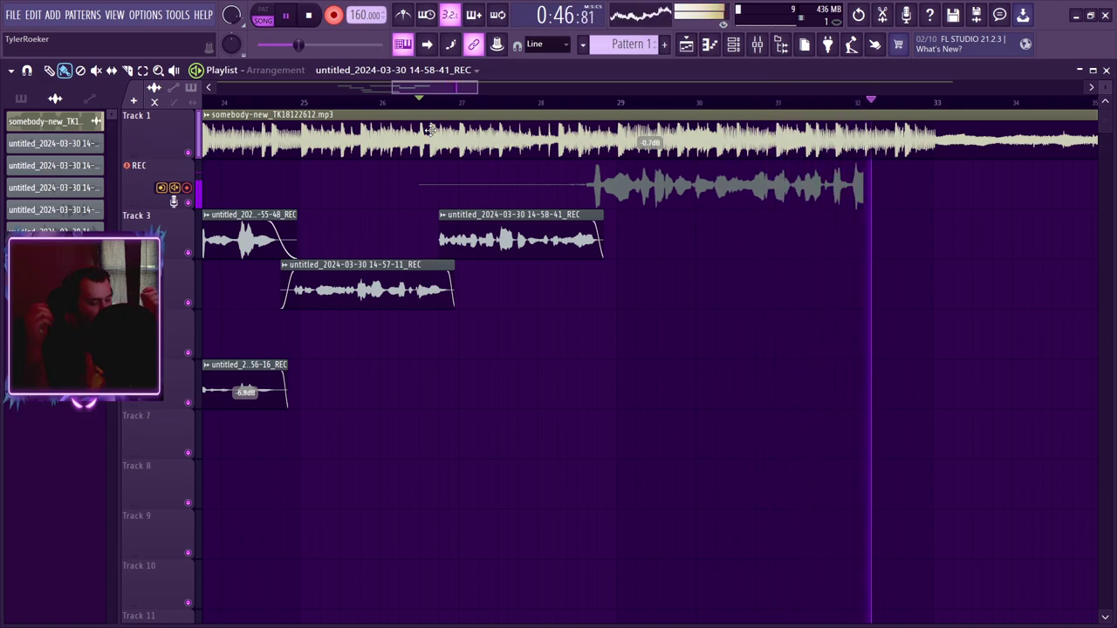
key("space")
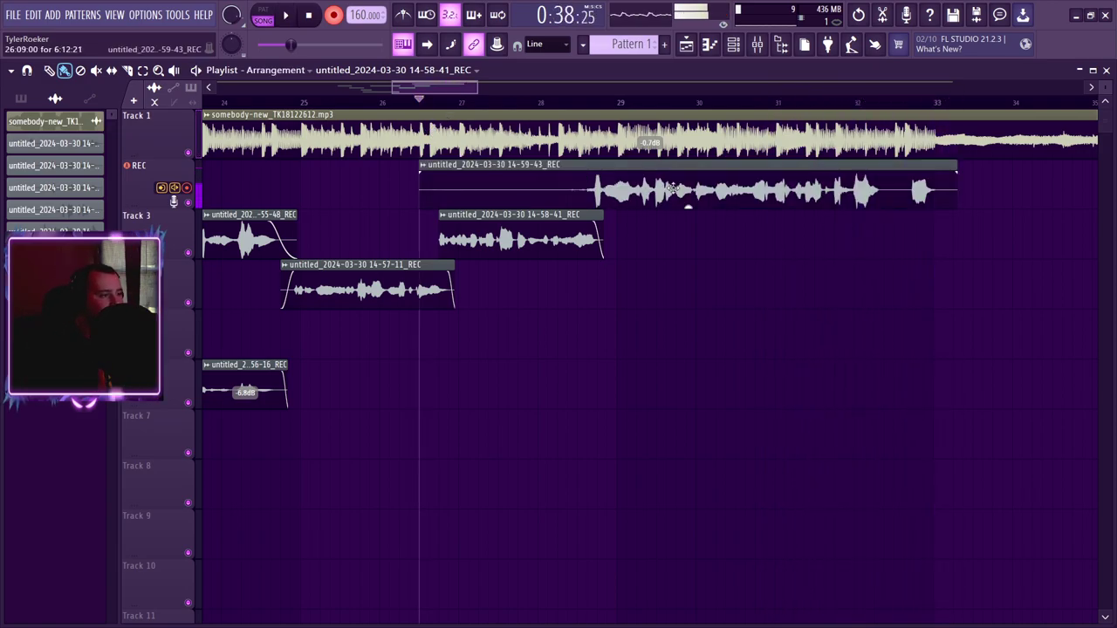
- Place the longer take on Track 5, trimmed to about bars 28.6 to 32.4 with fades at both ends
left_click_drag(667, 223, 668, 356)
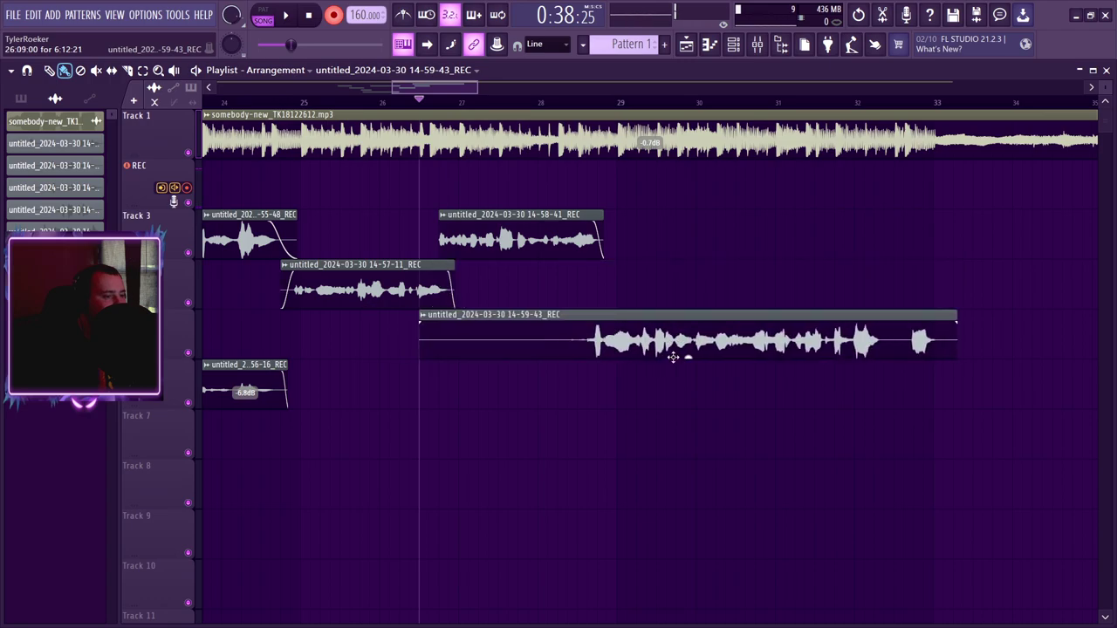
left_click_drag(416, 314, 540, 314)
key("space")
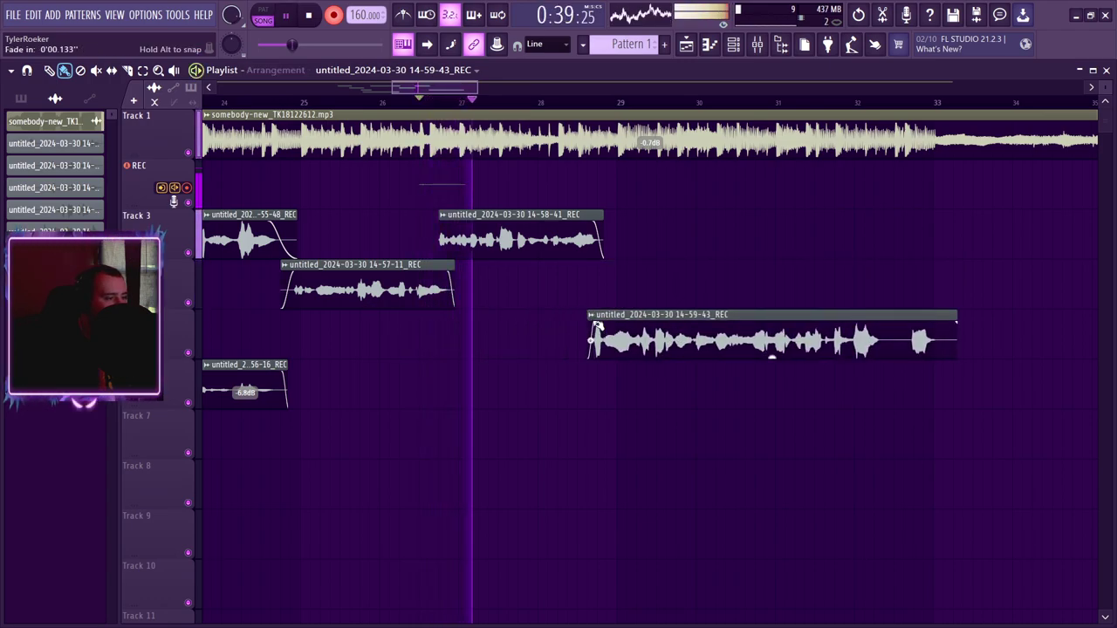
left_click_drag(953, 312, 888, 325)
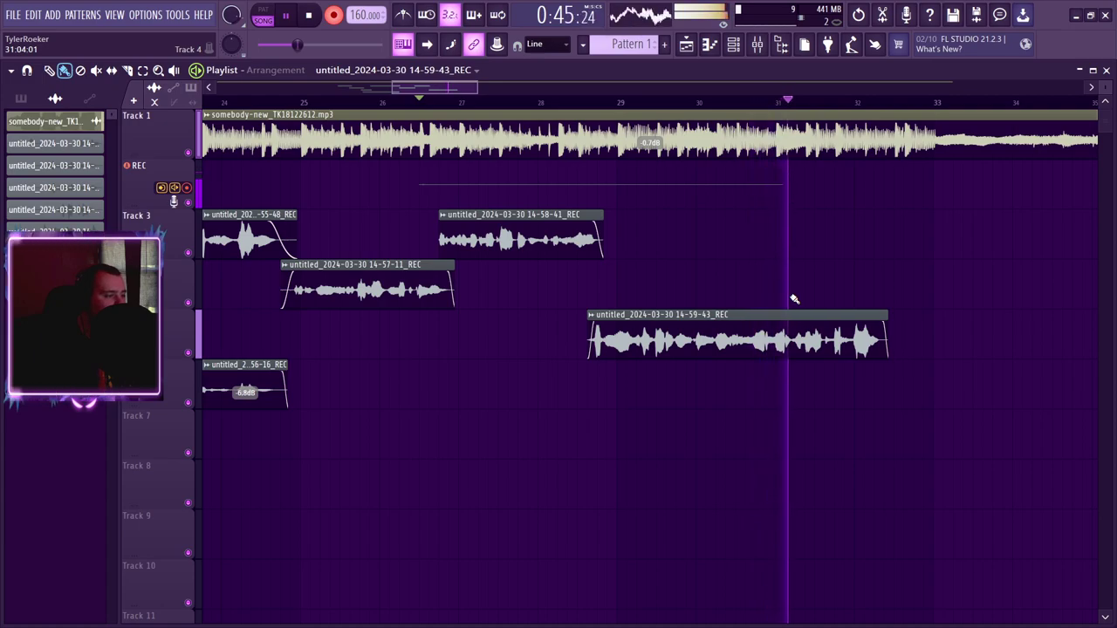
- Try to record another vocal take on the REC track from bar 26.5 and undo the recording
key("space")
key("space")
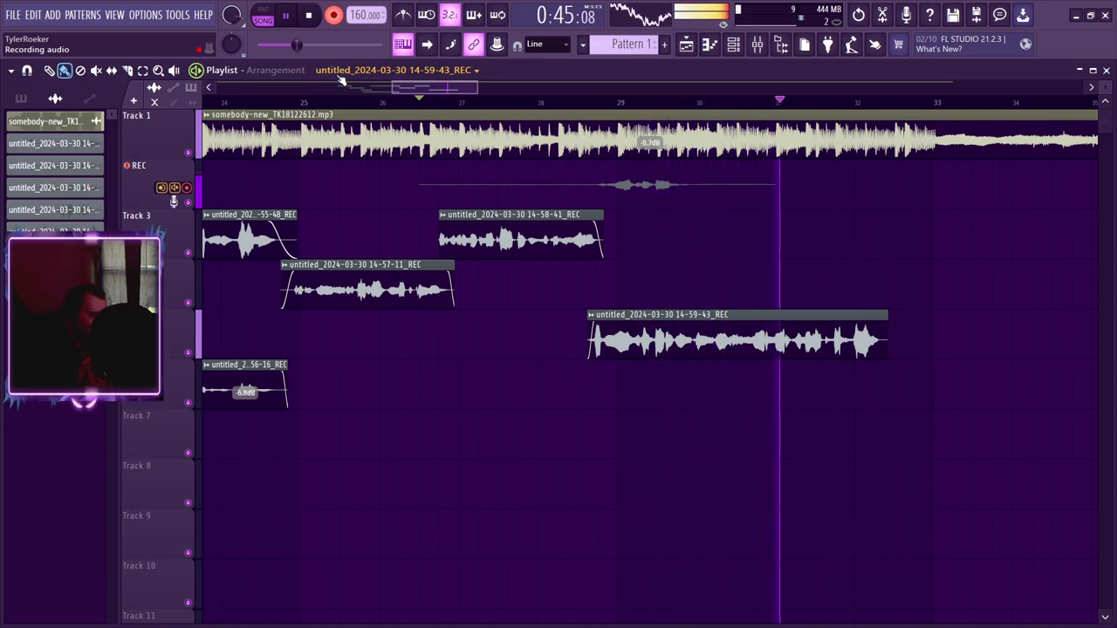
key("space")
key("ctrl+z")
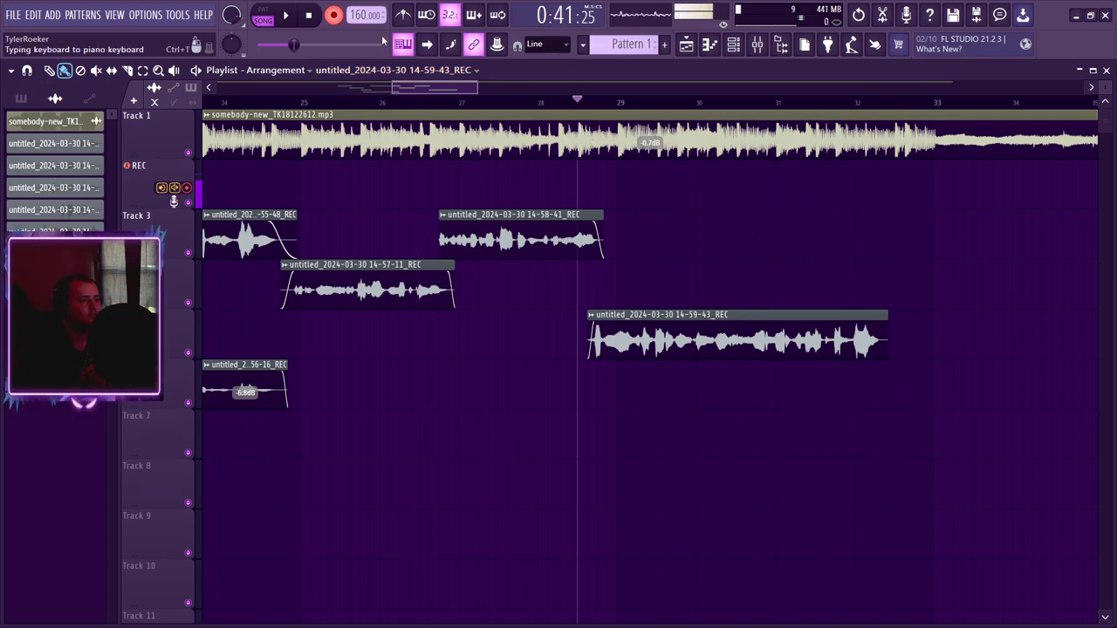
- Play back the Track 5 vocal take from about bar 28.5
key("space")
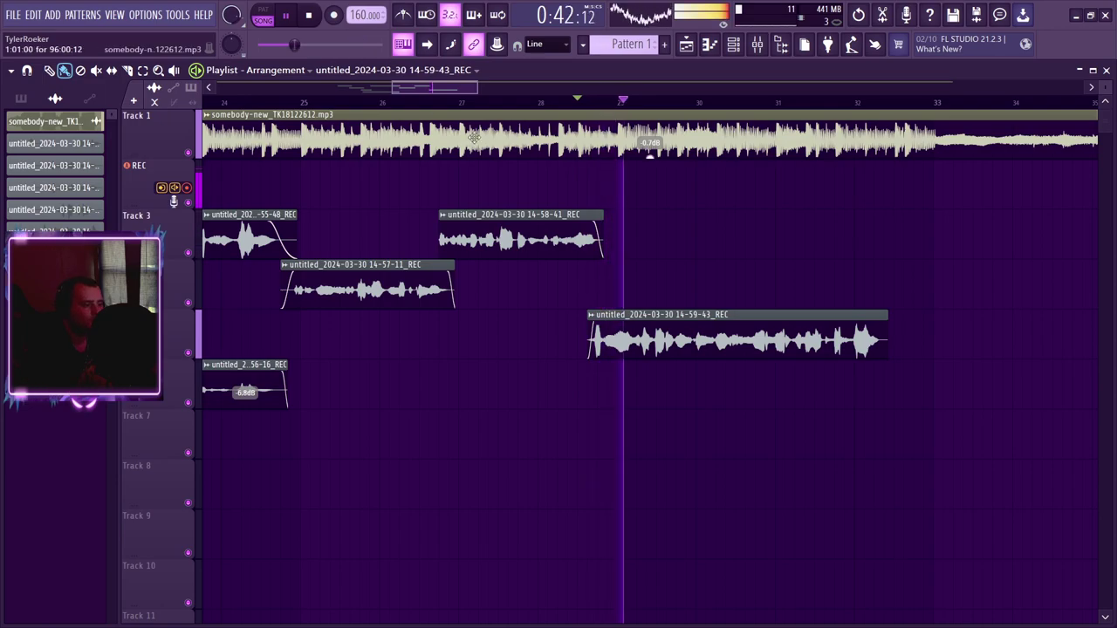
key("space")
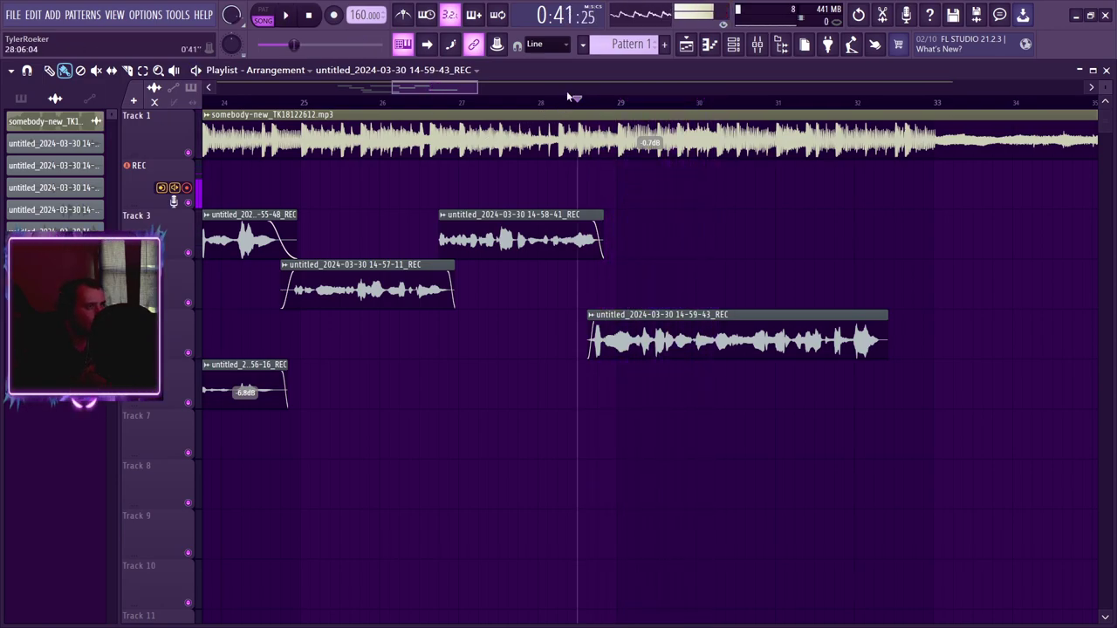
key("space")
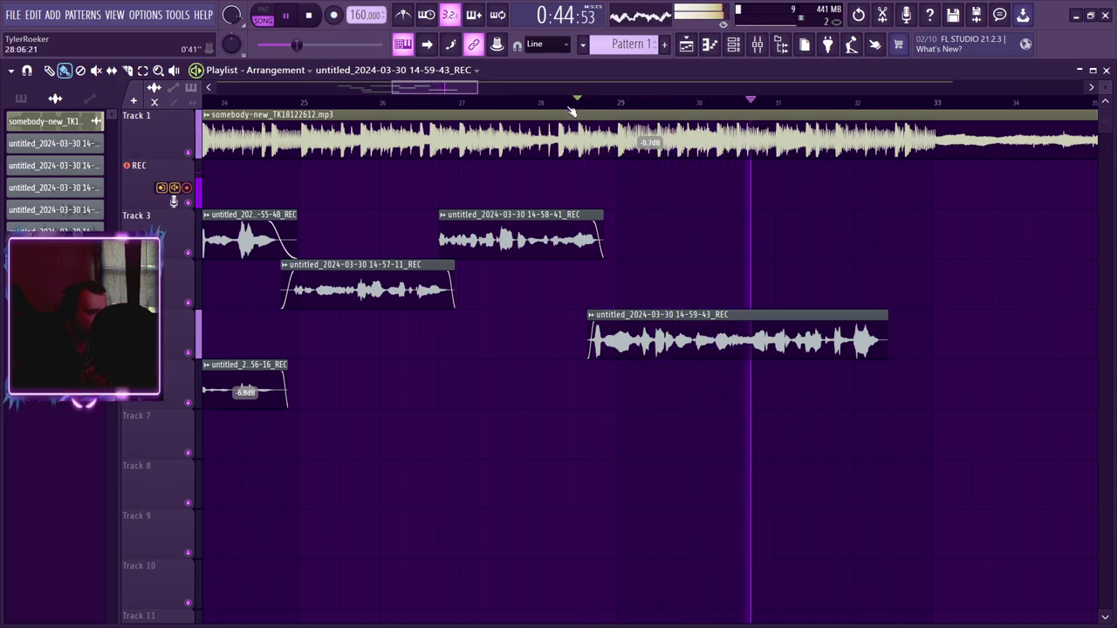
- Record a layering take on the REC track from about bar 27.4, undoing one attempt before the one that is kept
left_click(489, 102)
key("space")
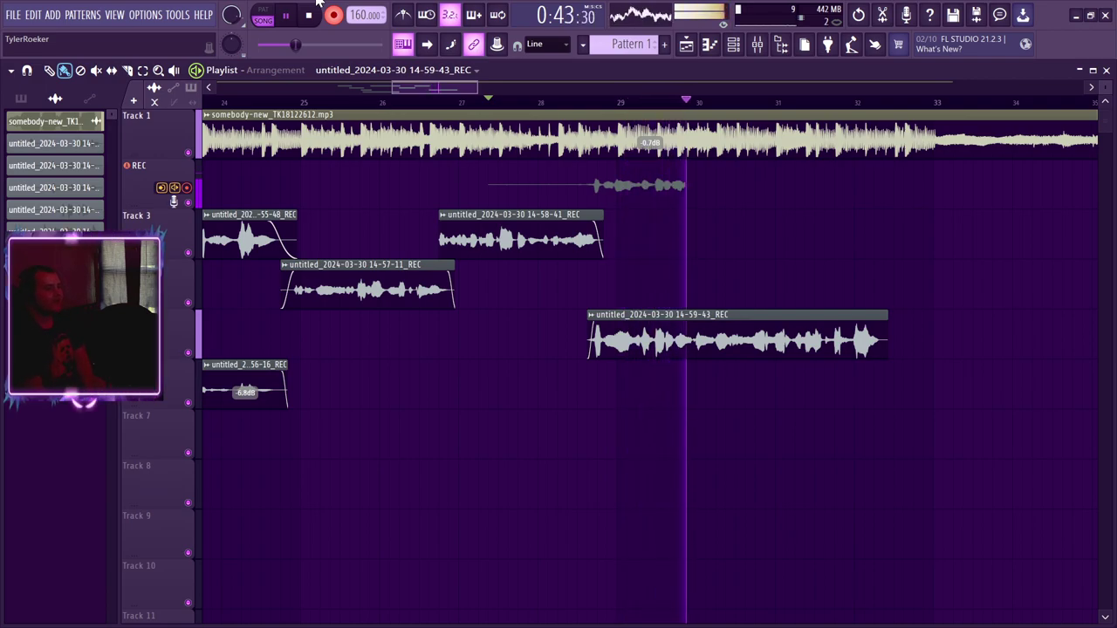
key("space")
key("ctrl+z")
key("space")
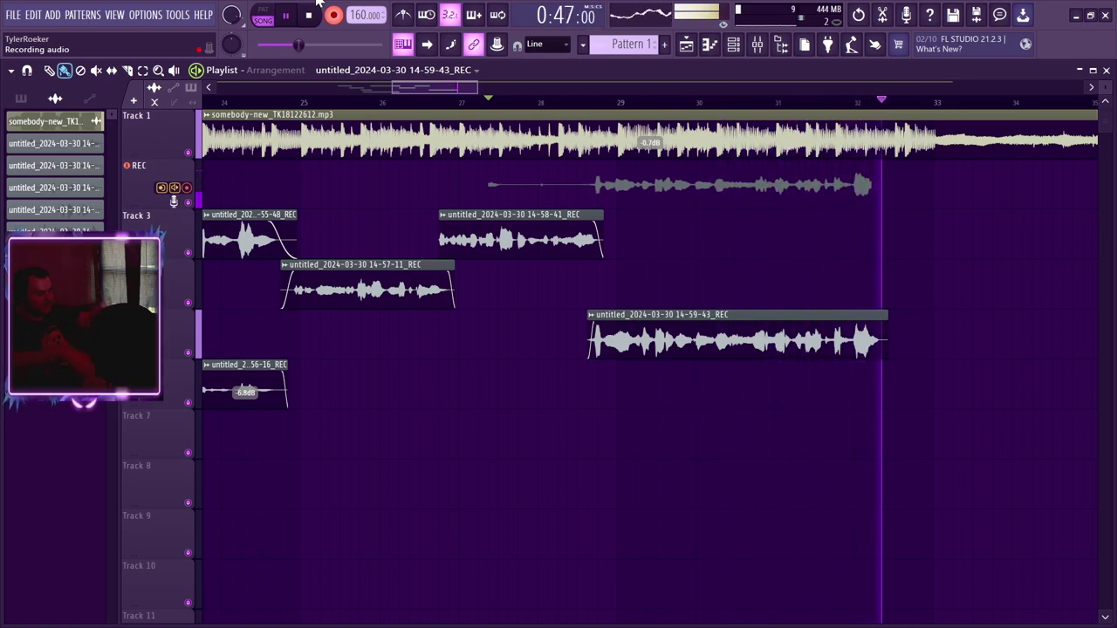
key("space")
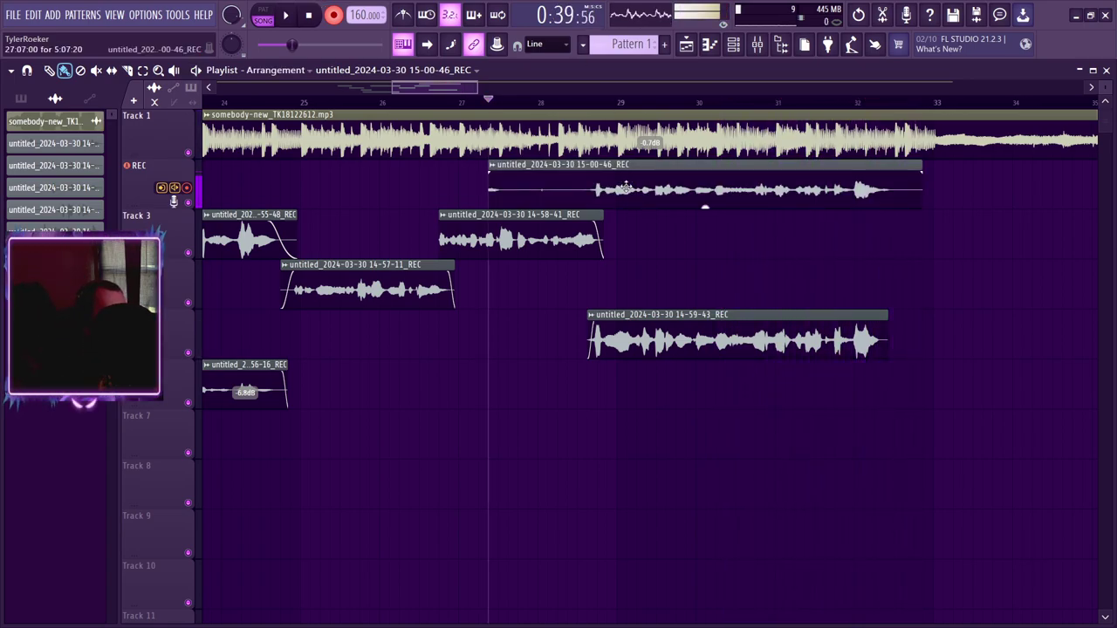
- Place the kept layering take on Track 7 at -3.8 dB and a second recorded layer on Track 8, both starting at about bar 28.5
left_click_drag(626, 182, 633, 438)
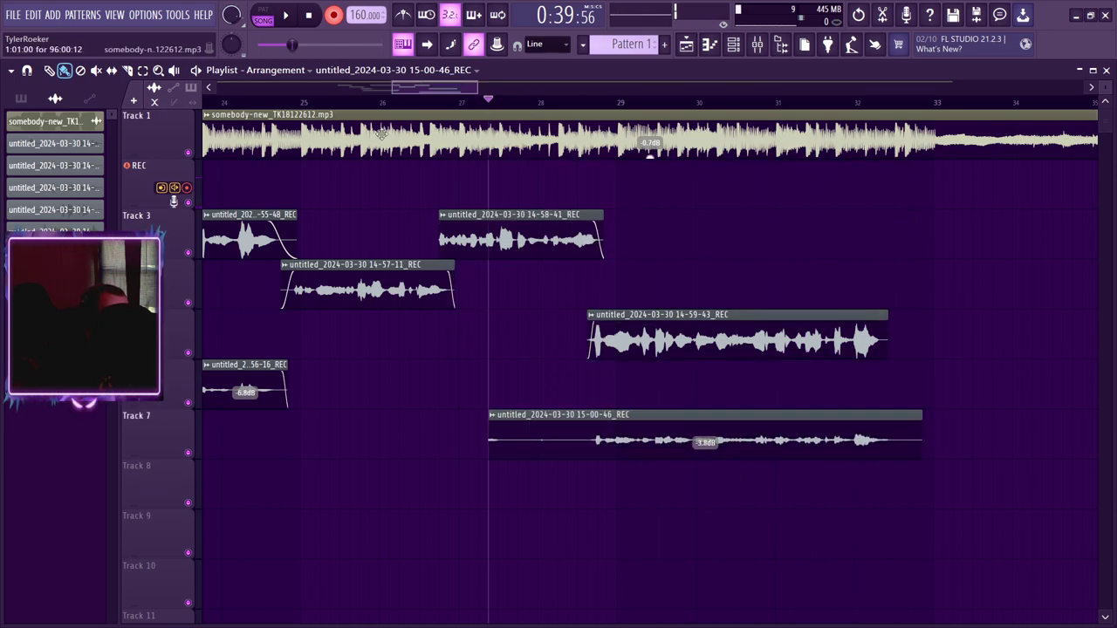
left_click_drag(493, 421, 591, 399)
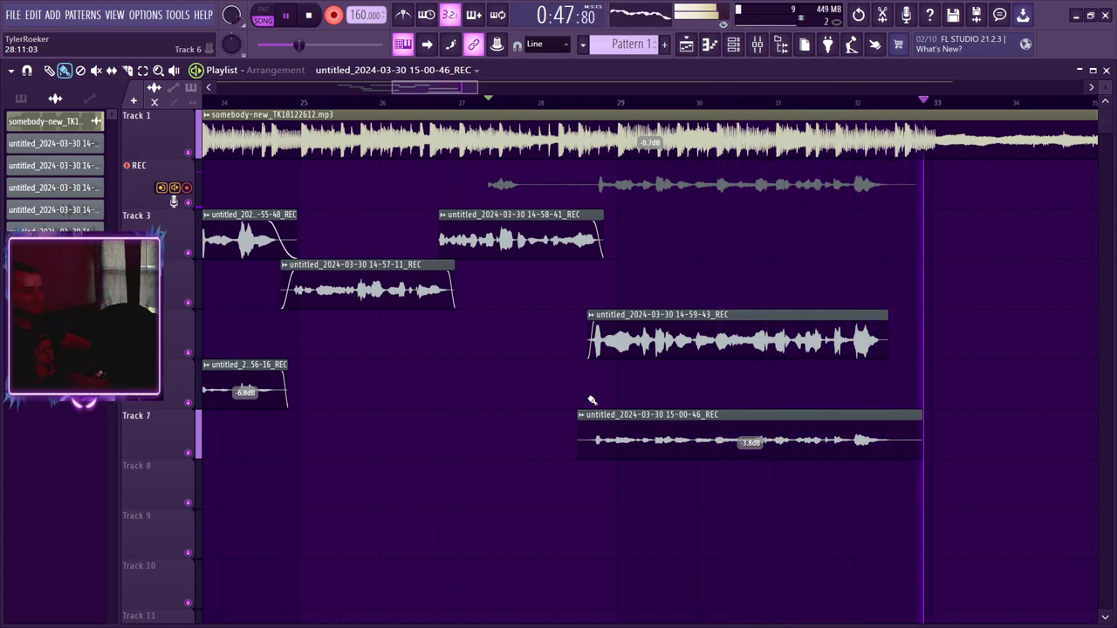
key("space")
left_click_drag(649, 201, 658, 501)
left_click_drag(483, 465, 588, 483)
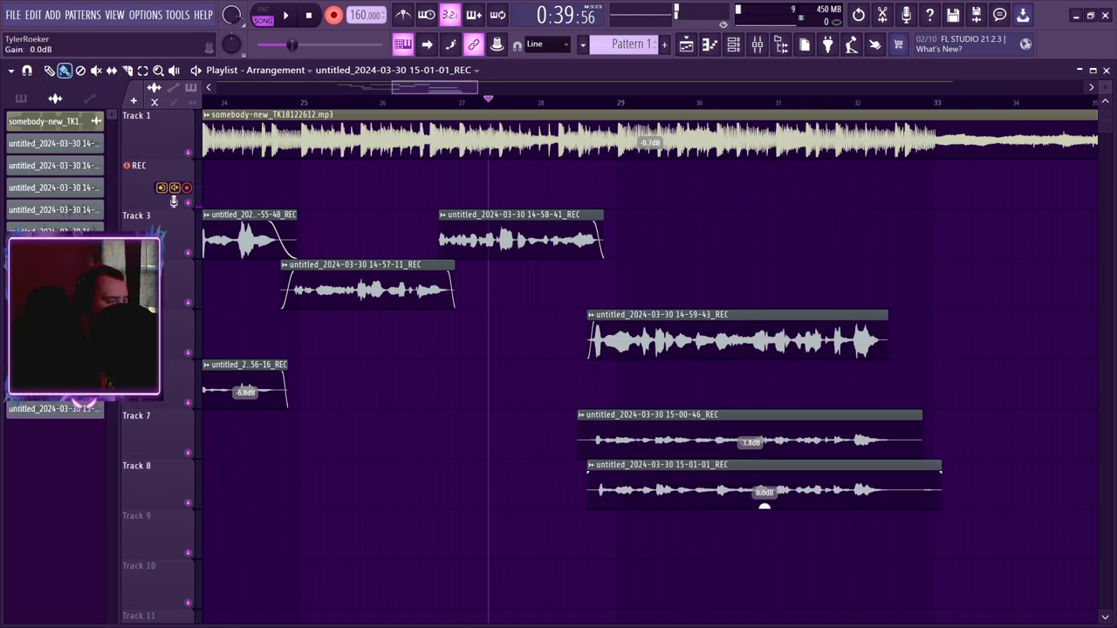
- Trim the Track 7 and Track 8 layers to about bars 28.6 to 32.5, with gains of -4.8 dB and -8.0 dB
key("space")
left_click_drag(940, 488, 897, 489)
left_click_drag(914, 414, 878, 429)
left_click_drag(577, 420, 587, 419)
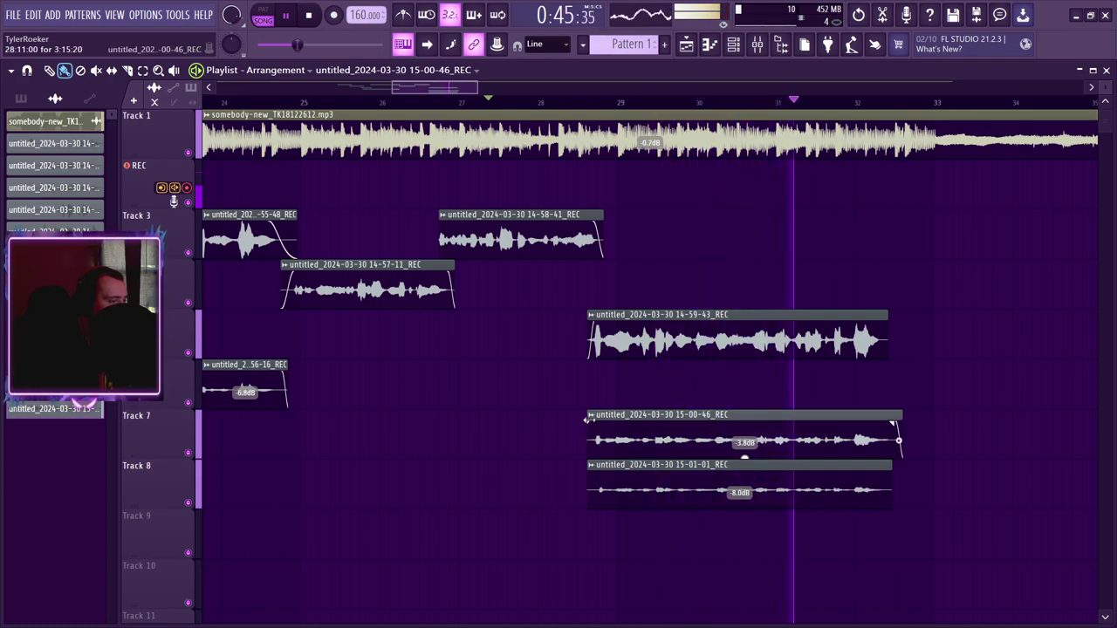
left_click_drag(744, 458, 745, 465)
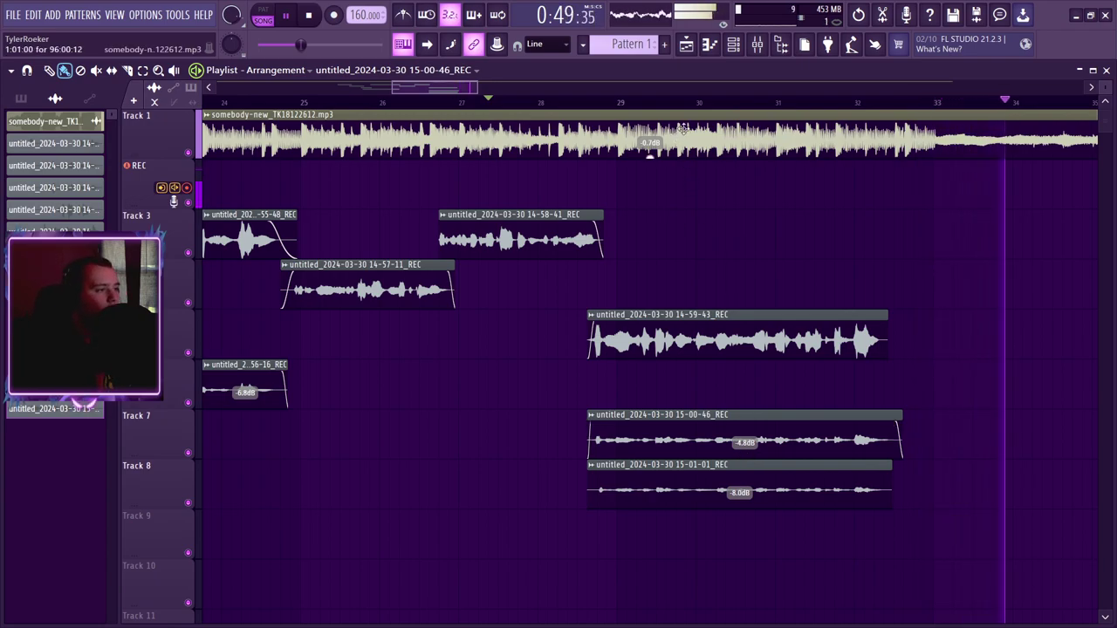
- Play back the arranged vocals from about bar 16.5 through the layered line that ends near bar 32.5
left_click_drag(455, 88, 373, 103)
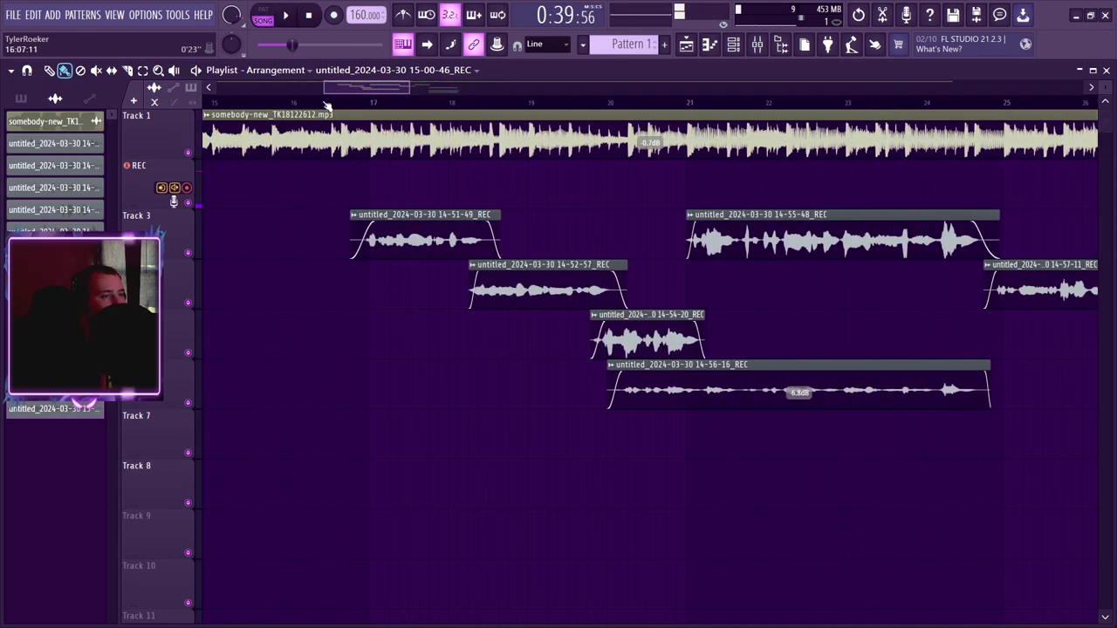
key("space")
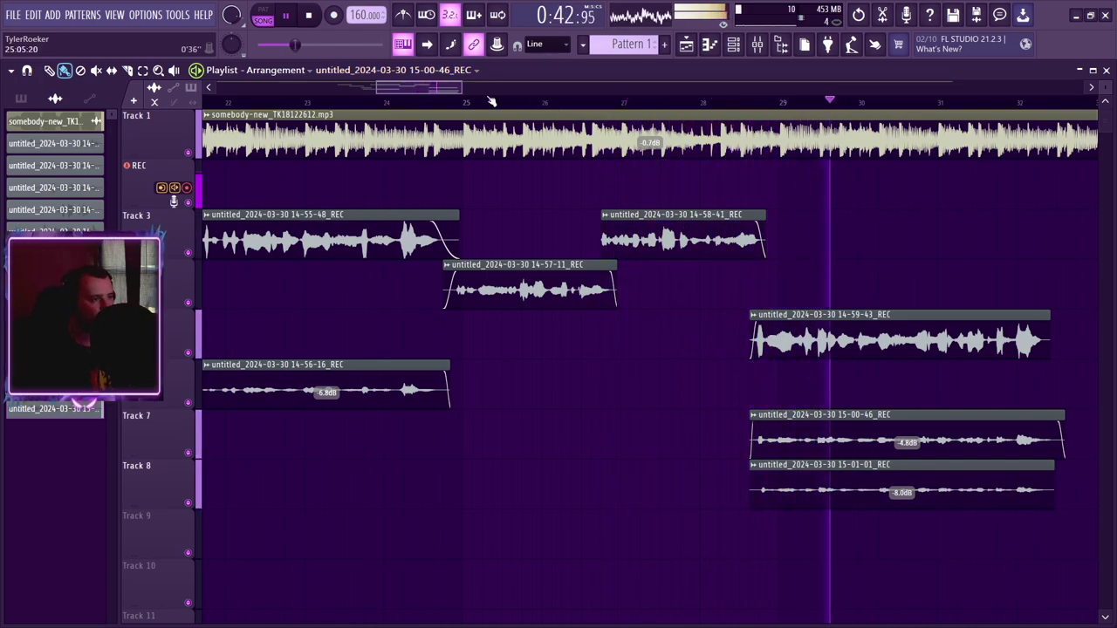
left_click_drag(445, 98, 495, 103)
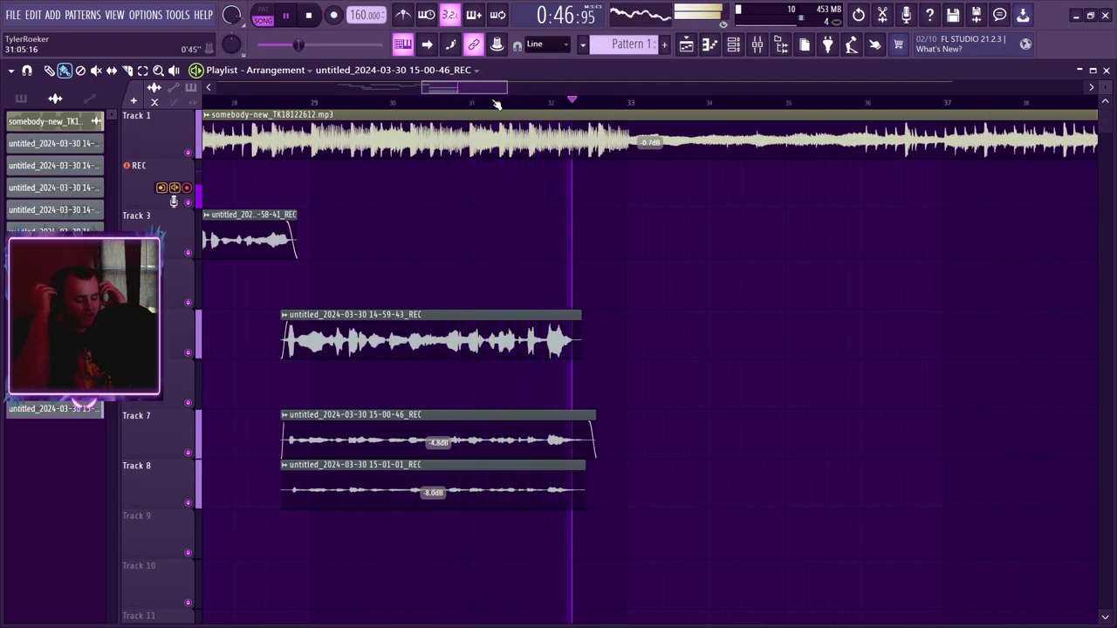
key("space")
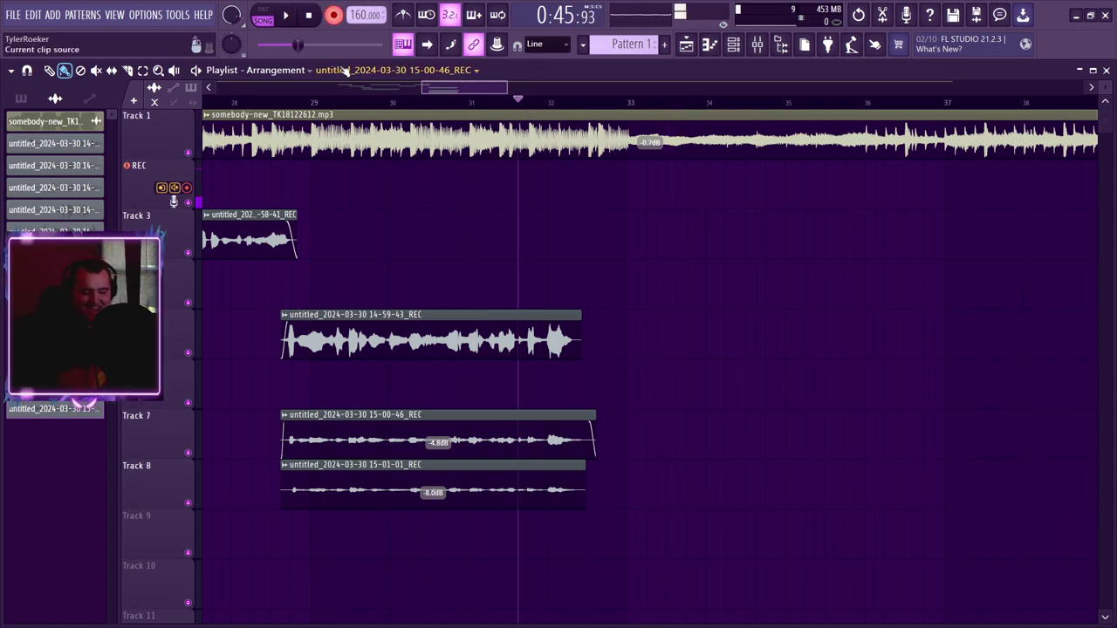
- Record two short takes from about bar 31.6, placing the first on Track 3 cut to start at bar 32.6 and the second on Track 4 at -8.0 dB
key("space")
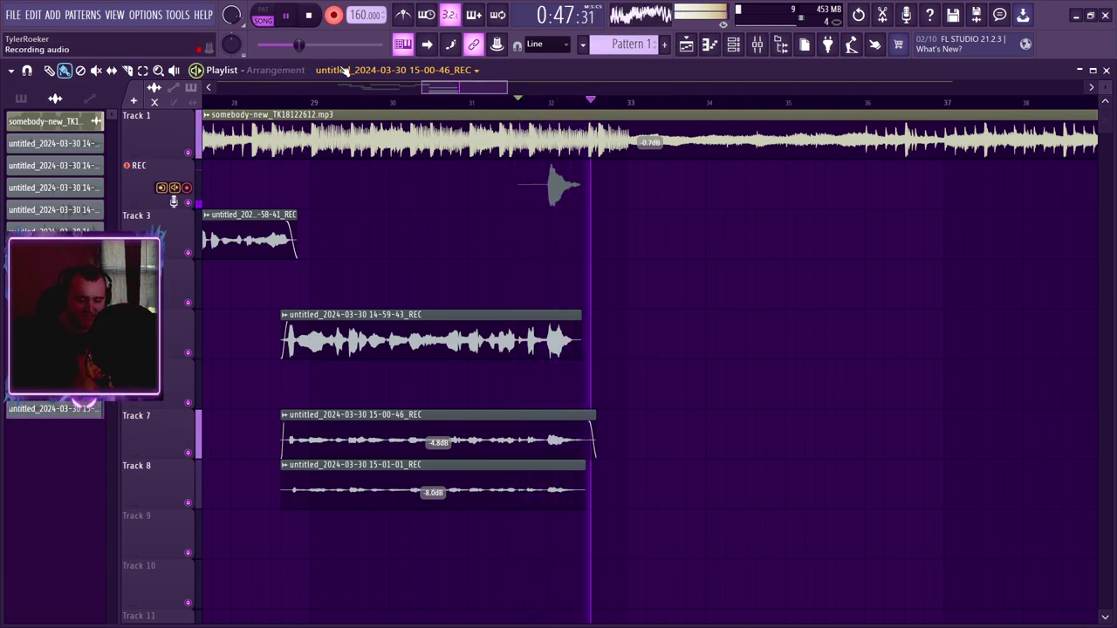
key("space")
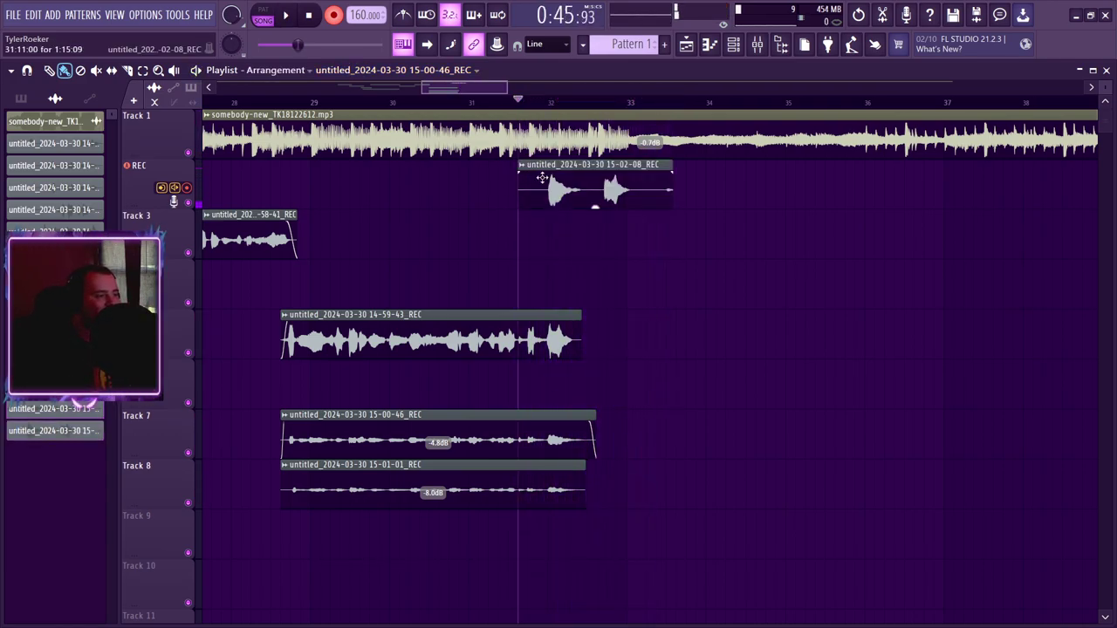
left_click_drag(548, 199, 547, 249)
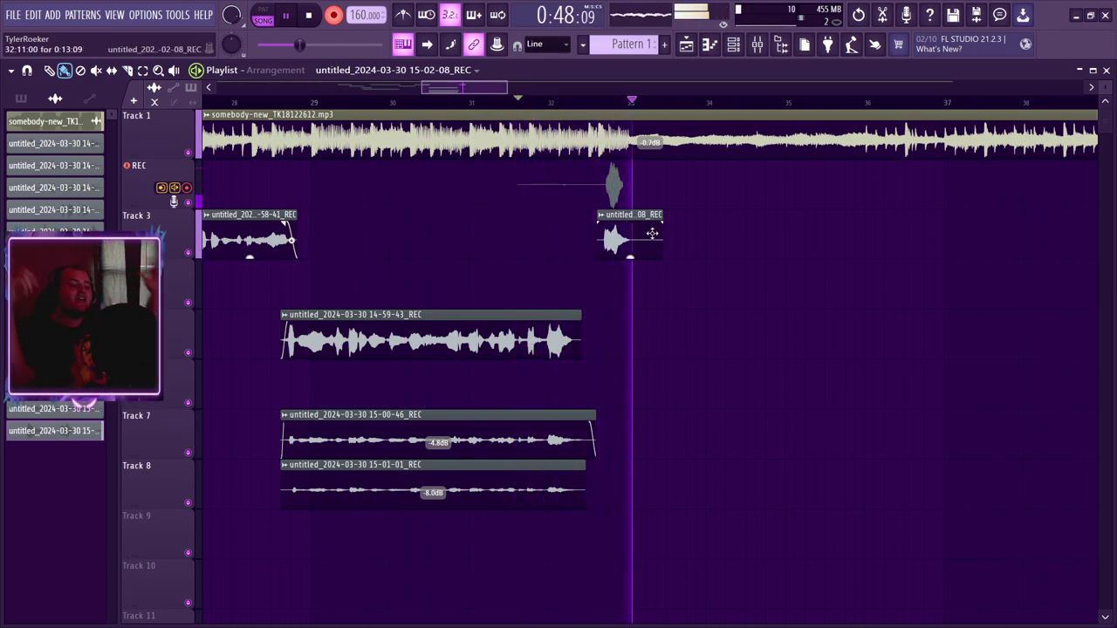
key("space")
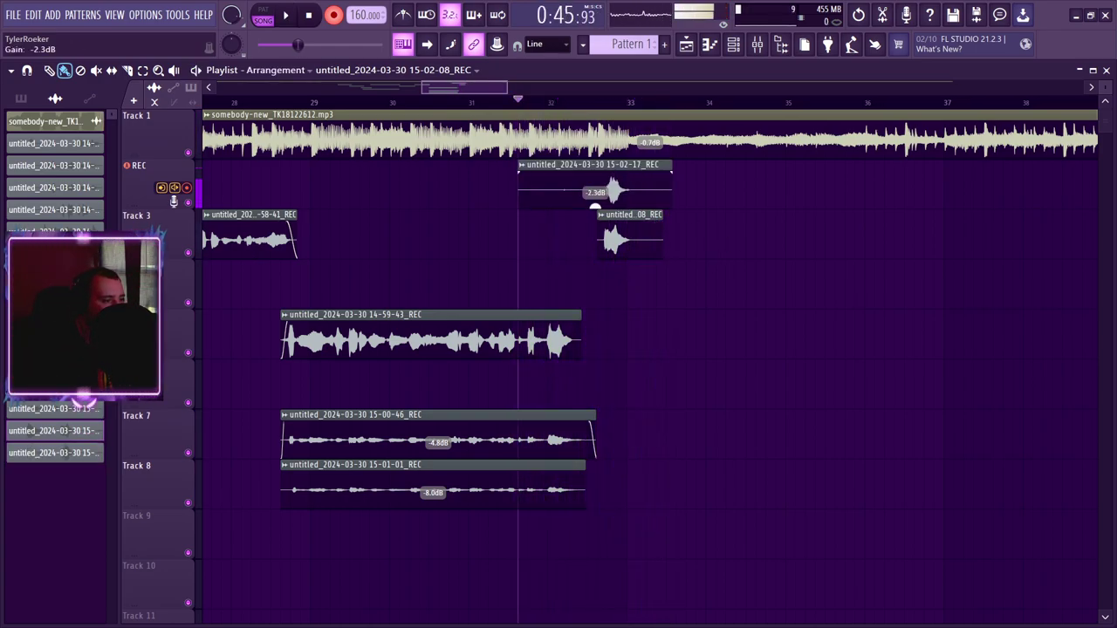
left_click_drag(593, 238, 599, 310)
- Trim the short takes on Tracks 3 and 4 to about bars 32.6 to 33 with short fades
key("space")
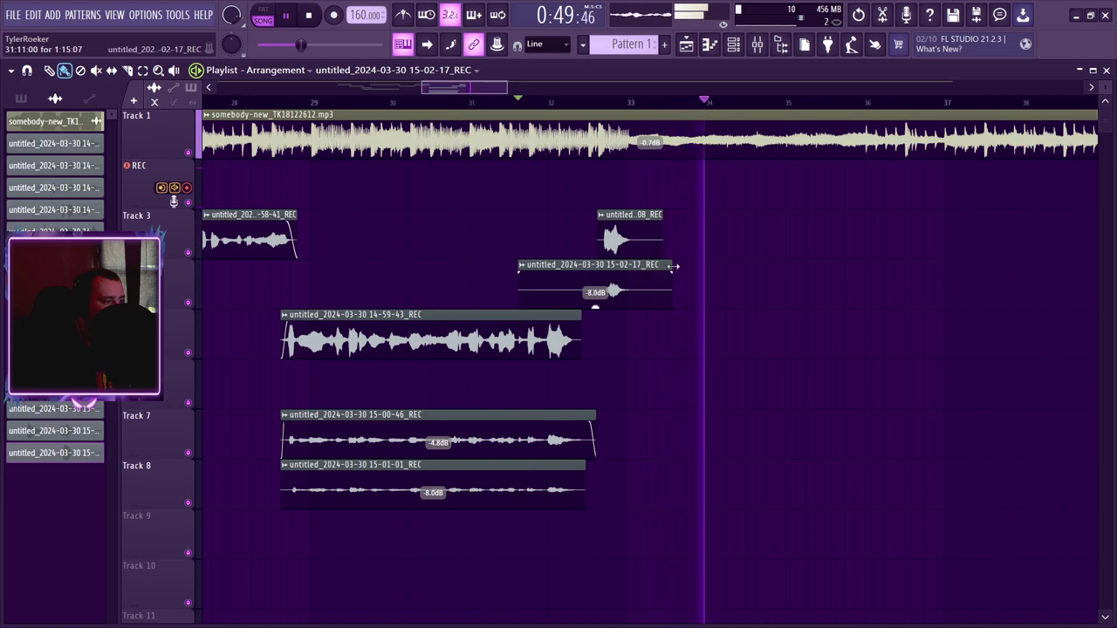
left_click_drag(664, 222, 607, 225)
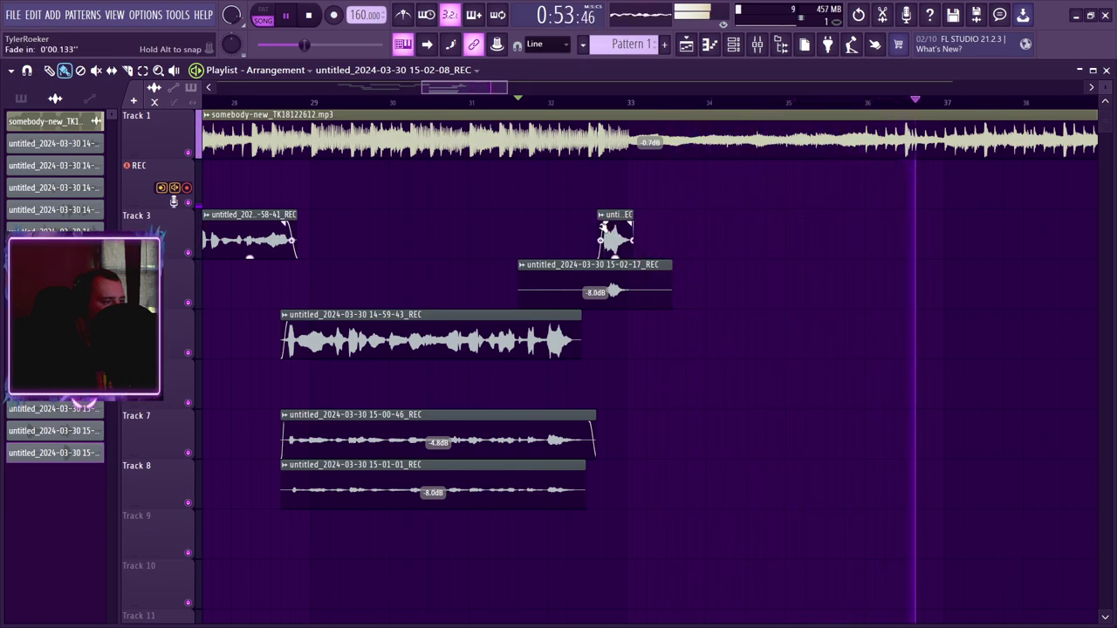
left_click_drag(516, 278, 602, 277)
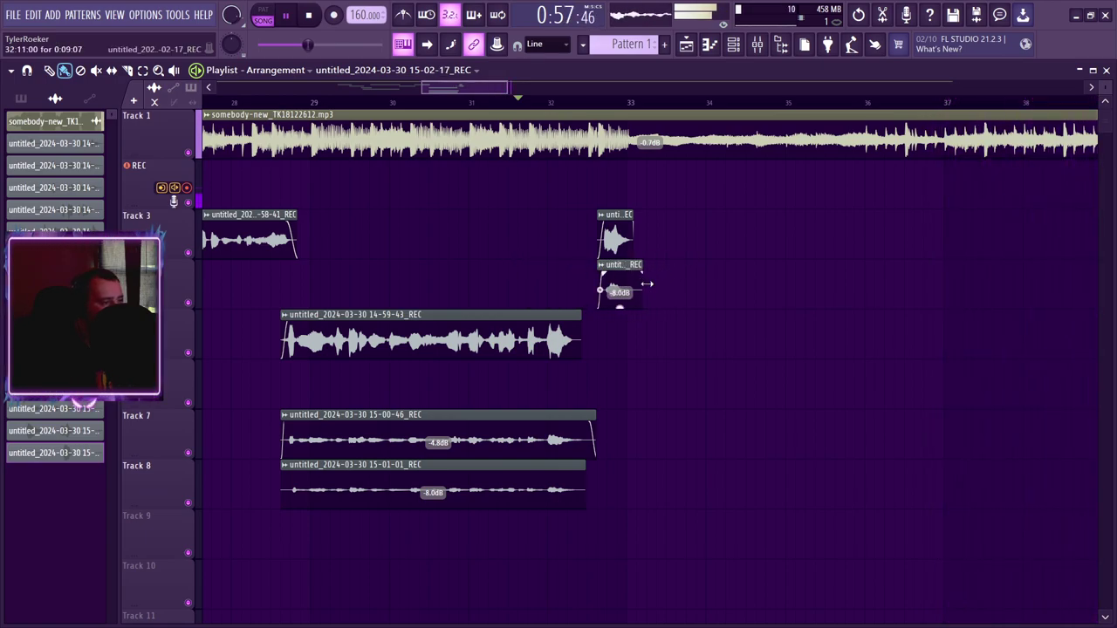
key("space")
left_click_drag(636, 274, 616, 263)
- Set the gain of the short takes to -1.3 dB on Track 3 and -11.0 dB on Track 4
key("space")
key("space")
left_click_drag(615, 307, 616, 311)
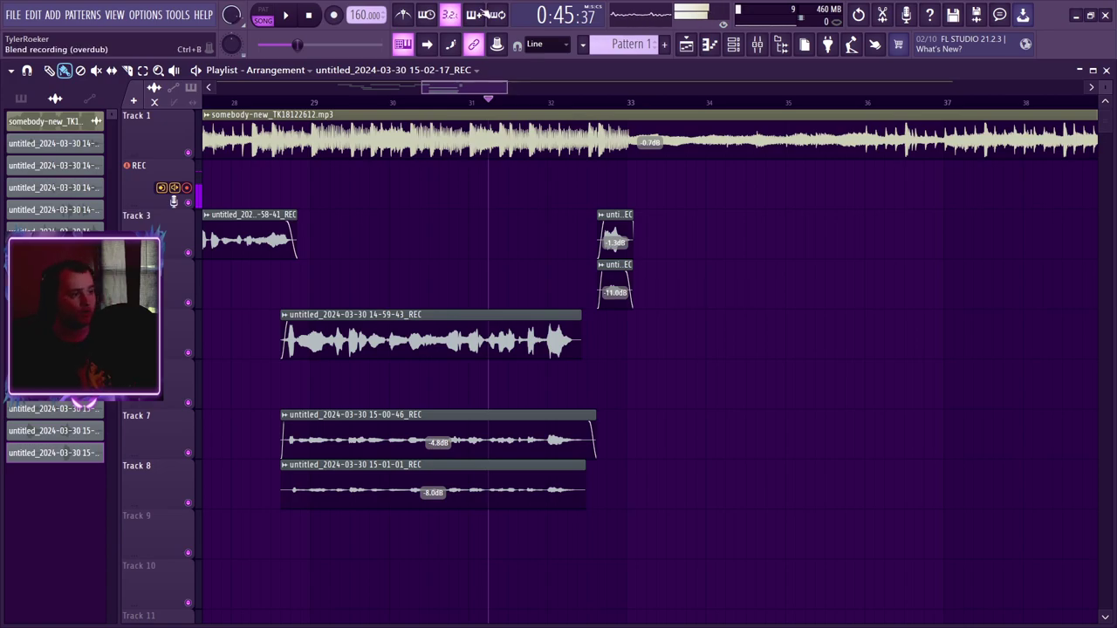
- Play back the vocals from about bar 16.6 and lower the Track 7 layer to -7.3 dB and the Track 8 layer to -9.0 dB
left_click_drag(451, 84, 349, 126)
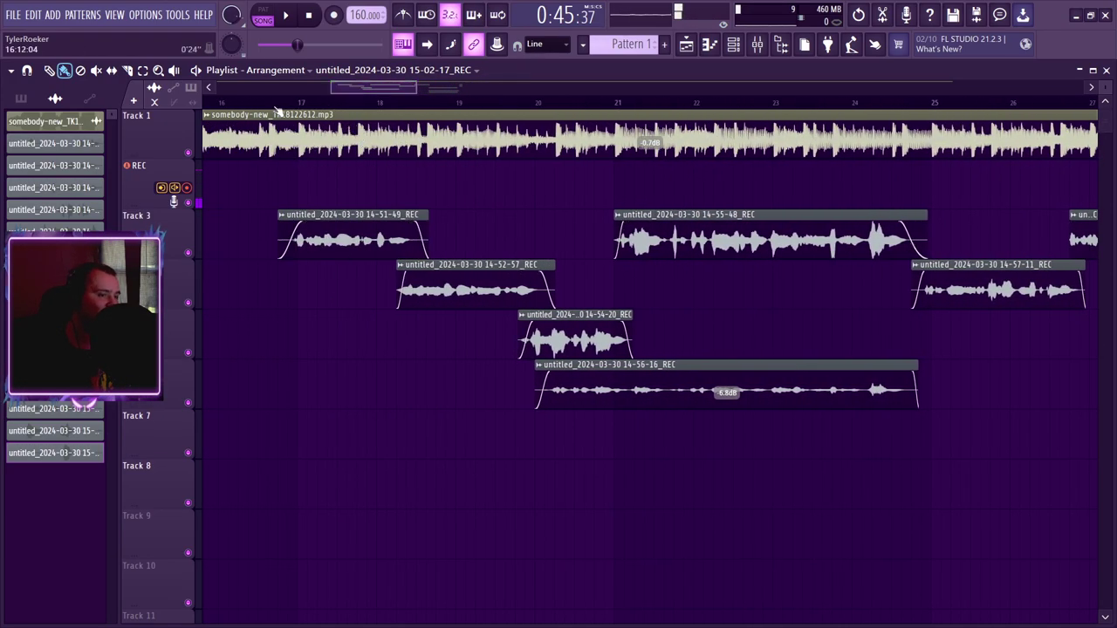
key("space")
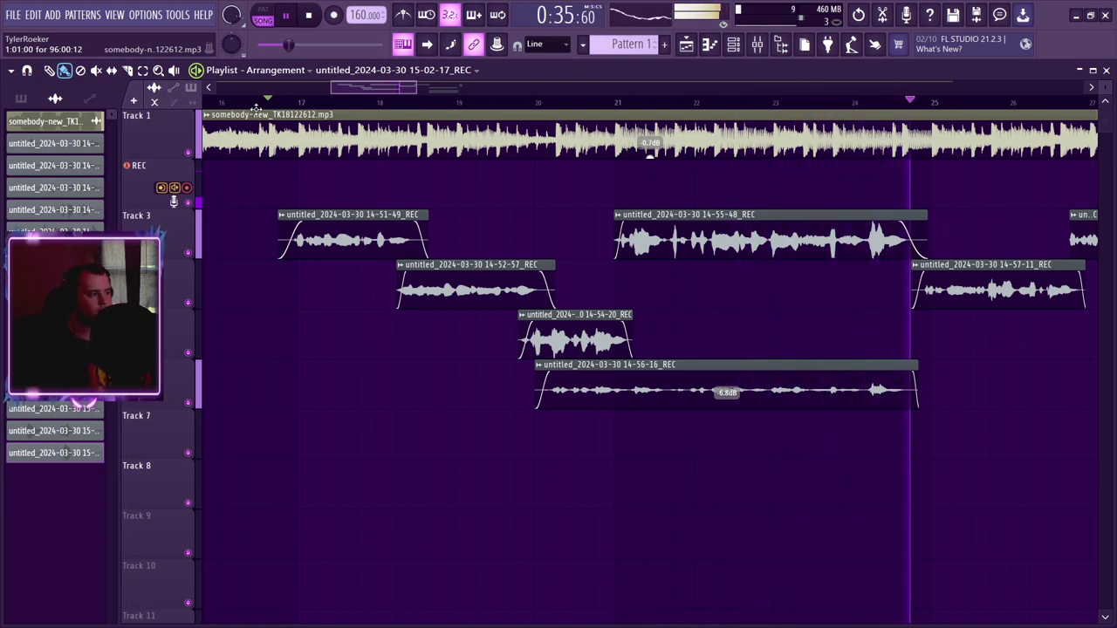
left_click_drag(381, 85, 455, 87)
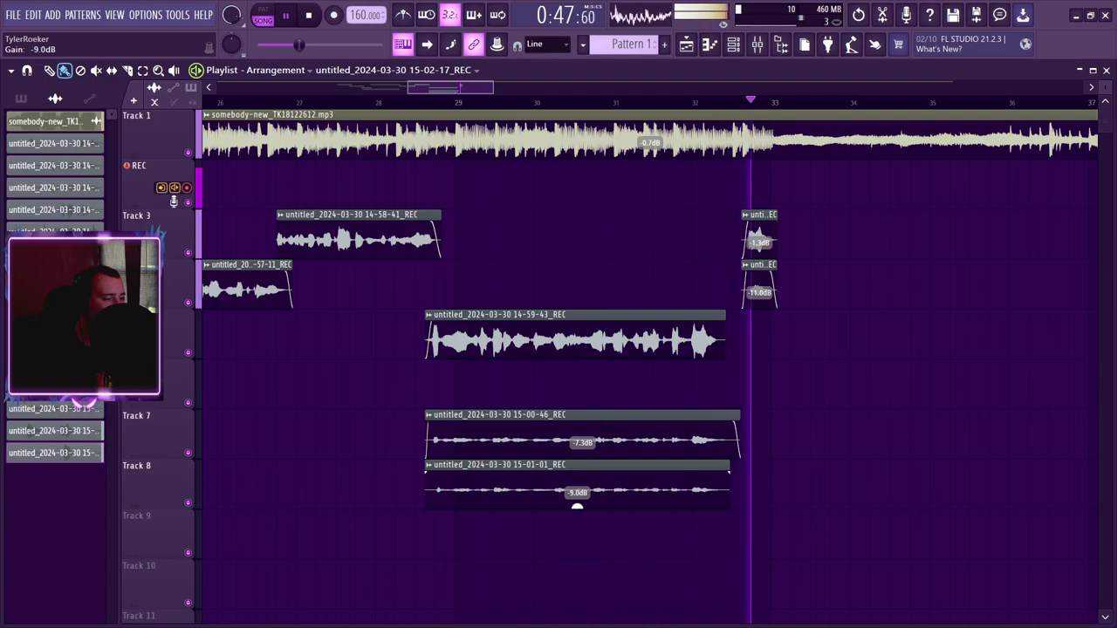
left_click_drag(477, 89, 422, 95)
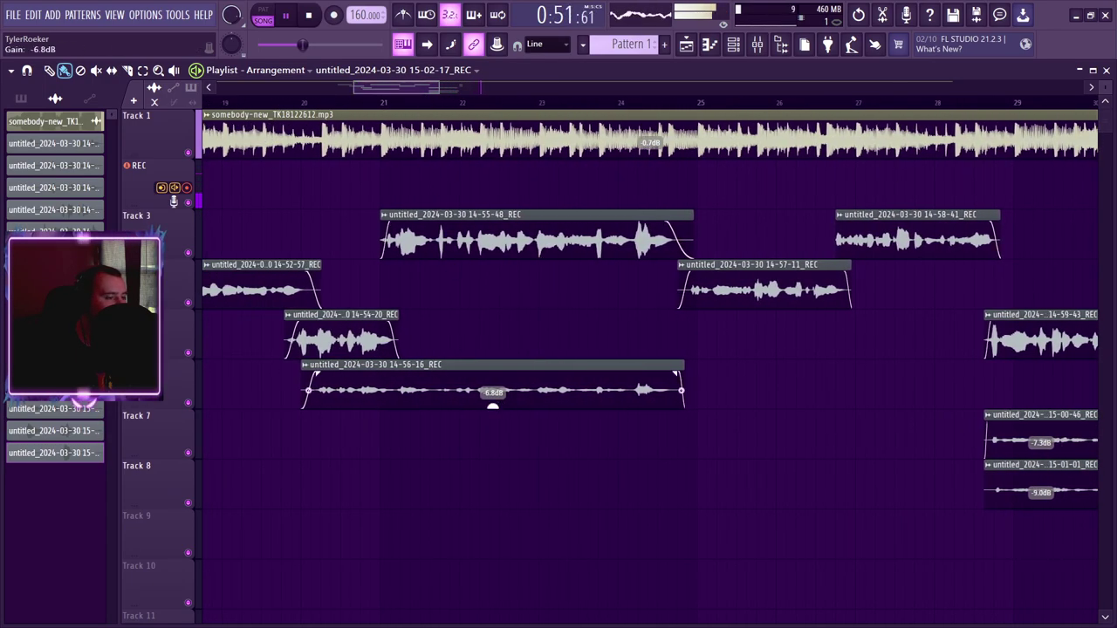
left_click_drag(421, 100, 479, 83)
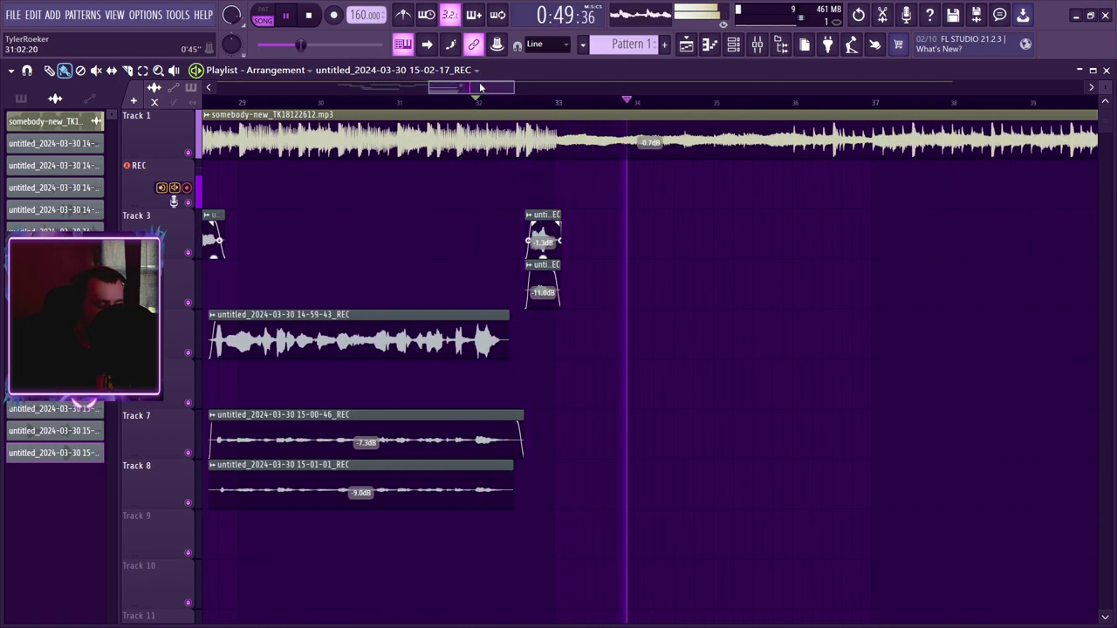
- Play the beat repeatedly from about bar 32.3 to rehearse the next vocal line
left_click(513, 103)
key("space")
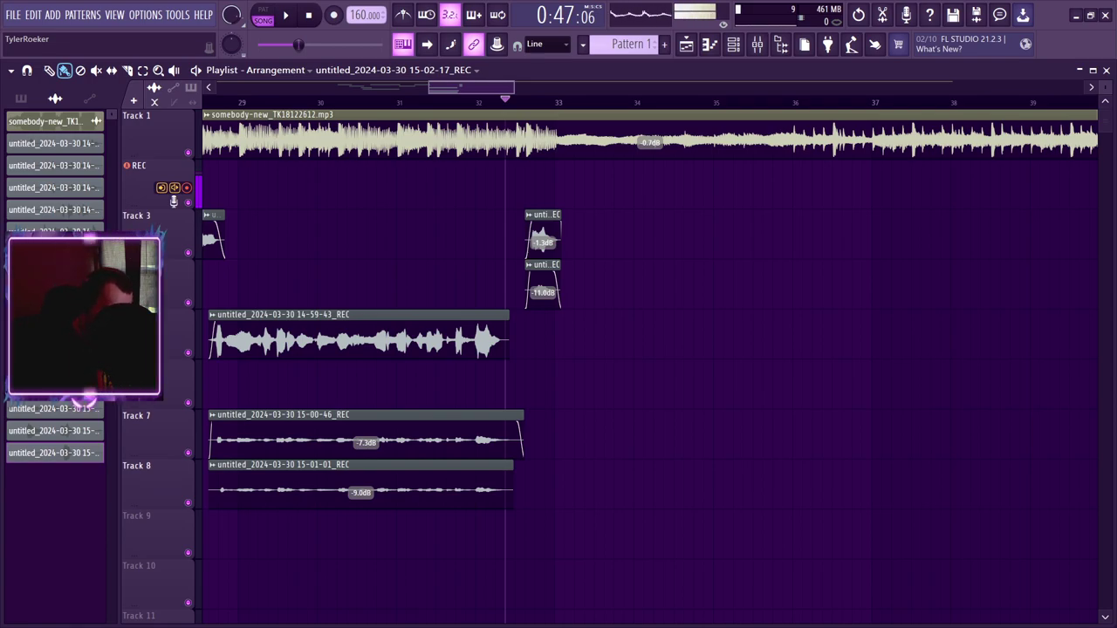
key("space")
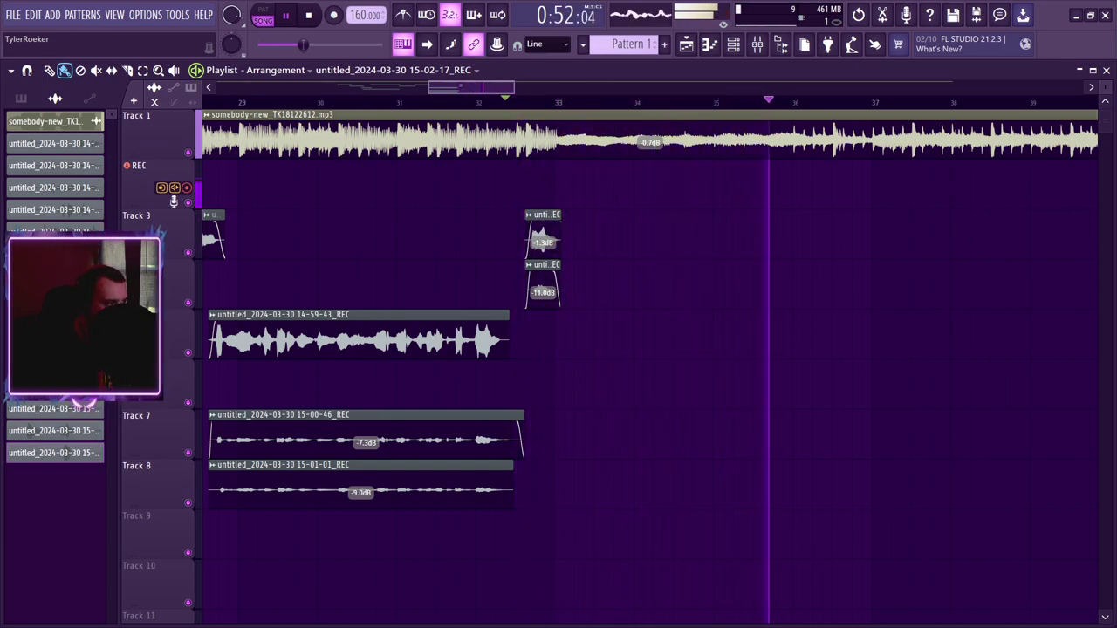
key("space")
key("space")
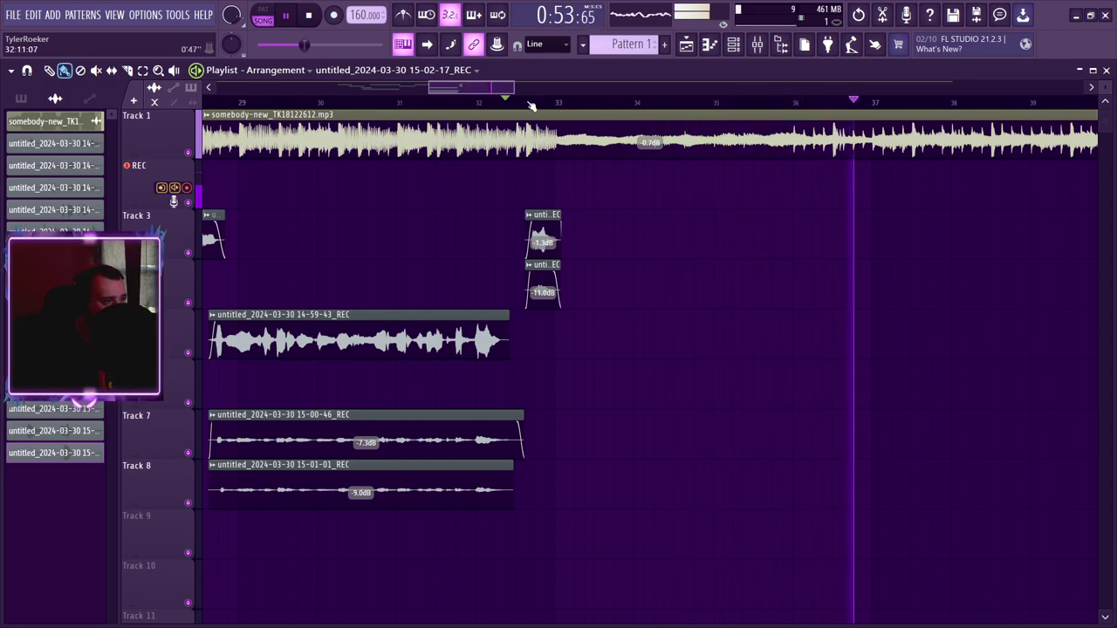
key("space")
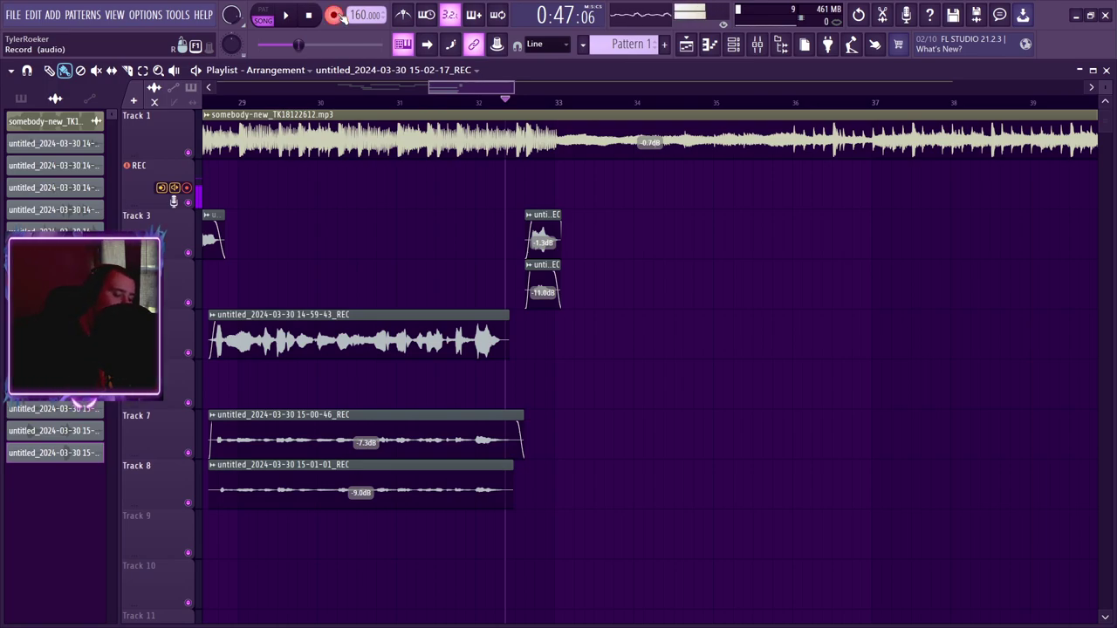
- Try twice to record the next vocal line on the REC track from about bar 32.3 and undo both takes
key("space")
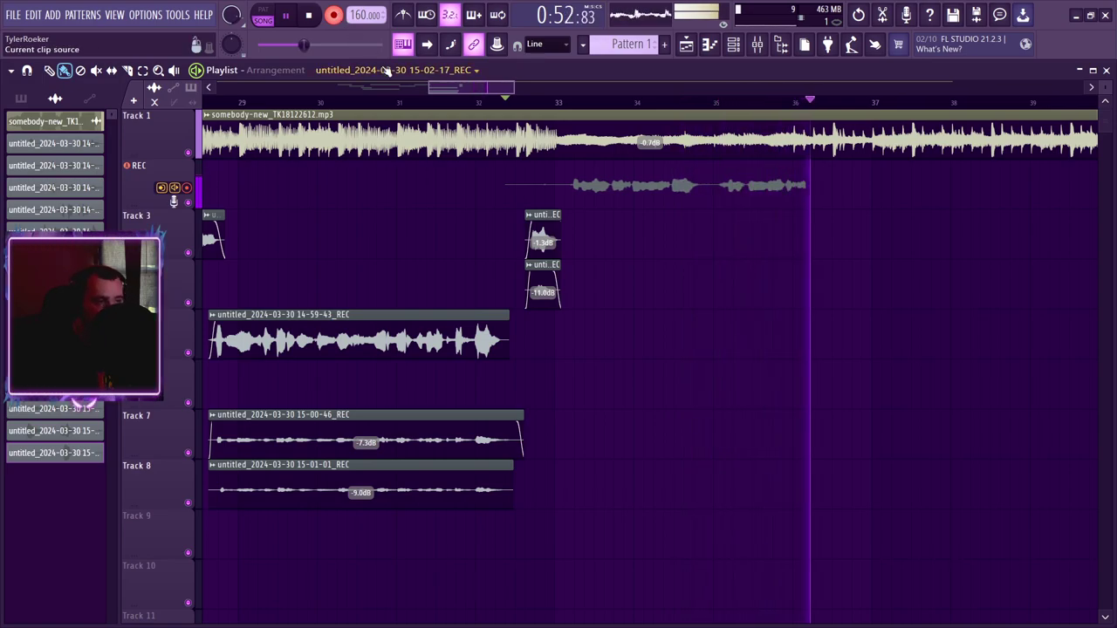
key("space")
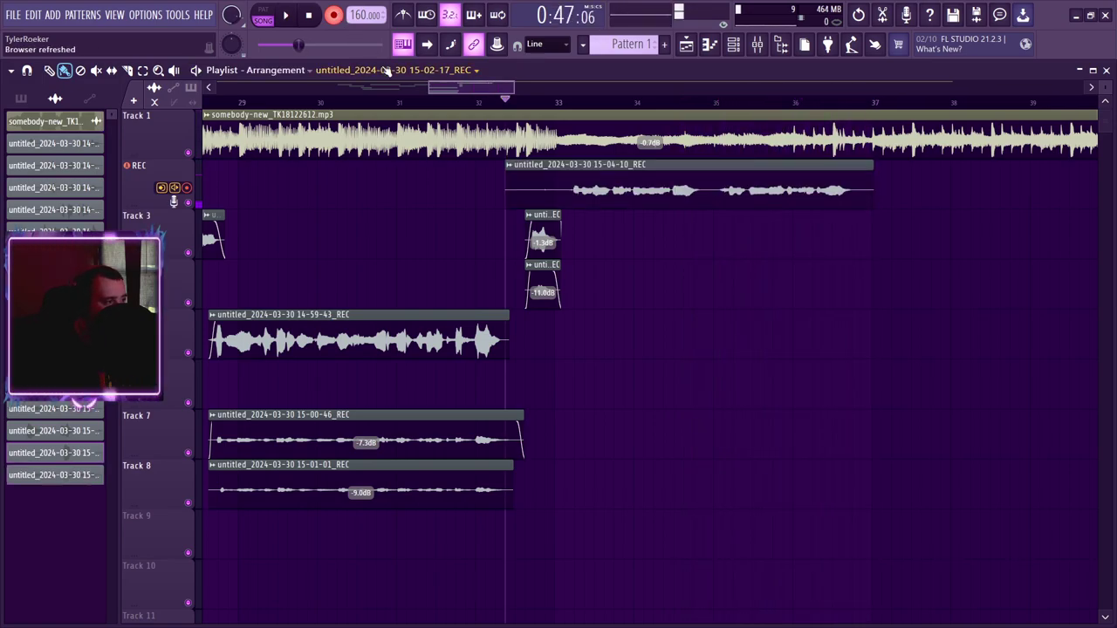
key("ctrl+z")
key("space")
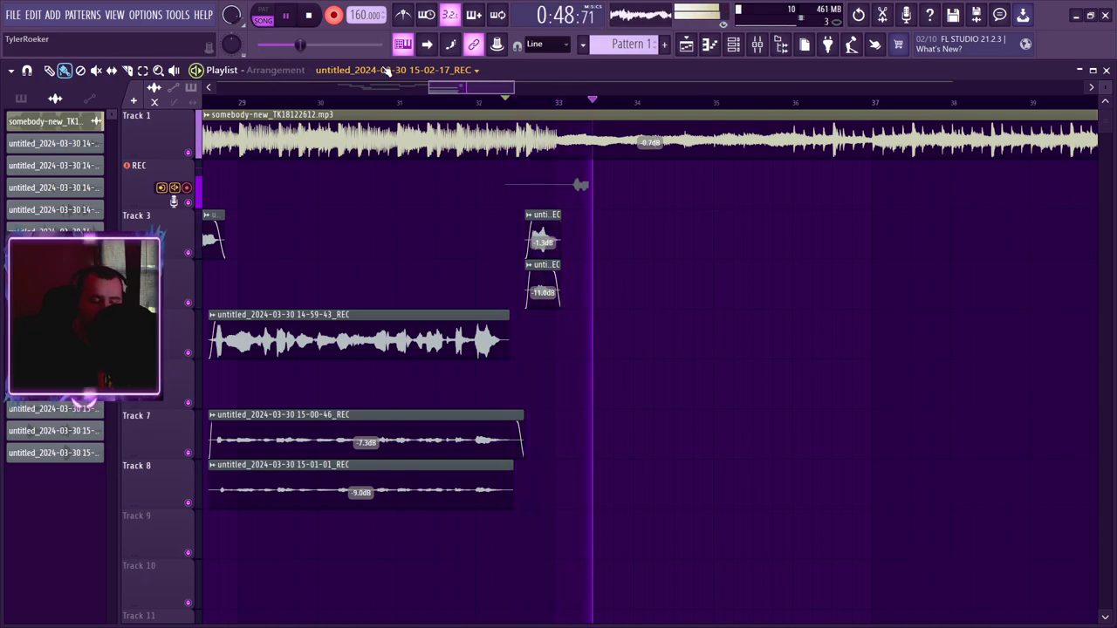
key("space")
key("ctrl+z")
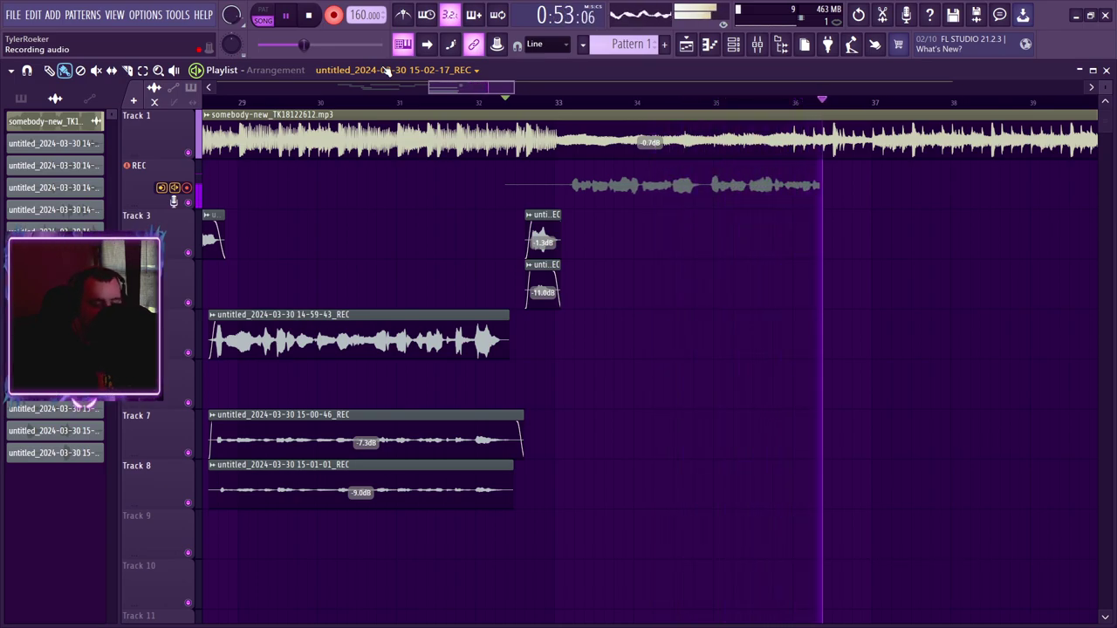
- Record the next vocal line from about bar 32.3 and place it on Track 3, trimmed to about bars 33.1 to 36.8 with fades
key("space")
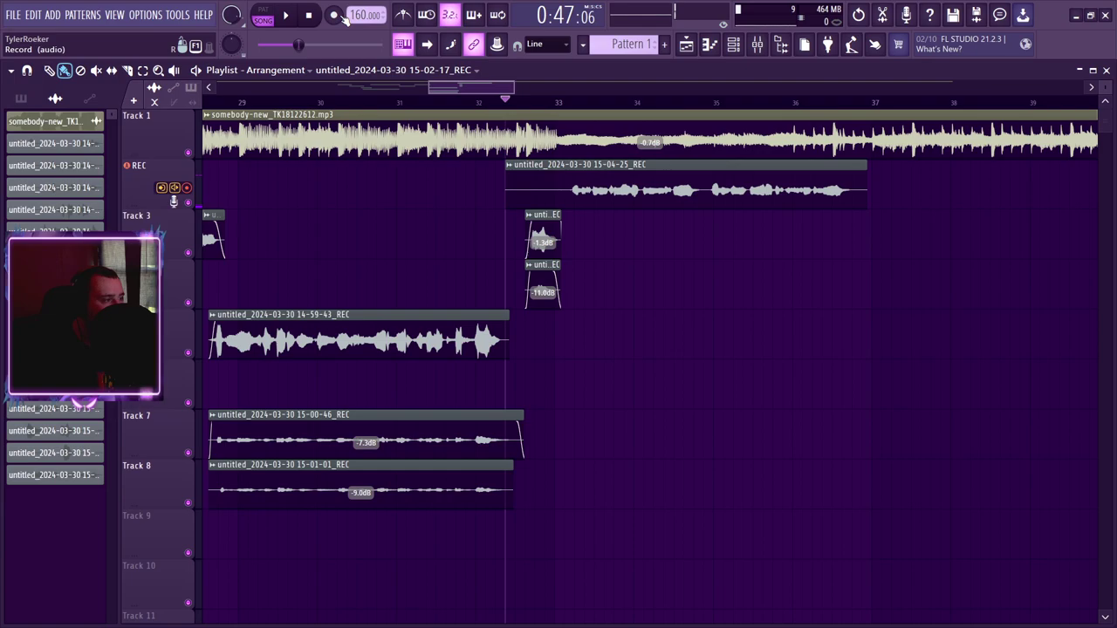
key("space")
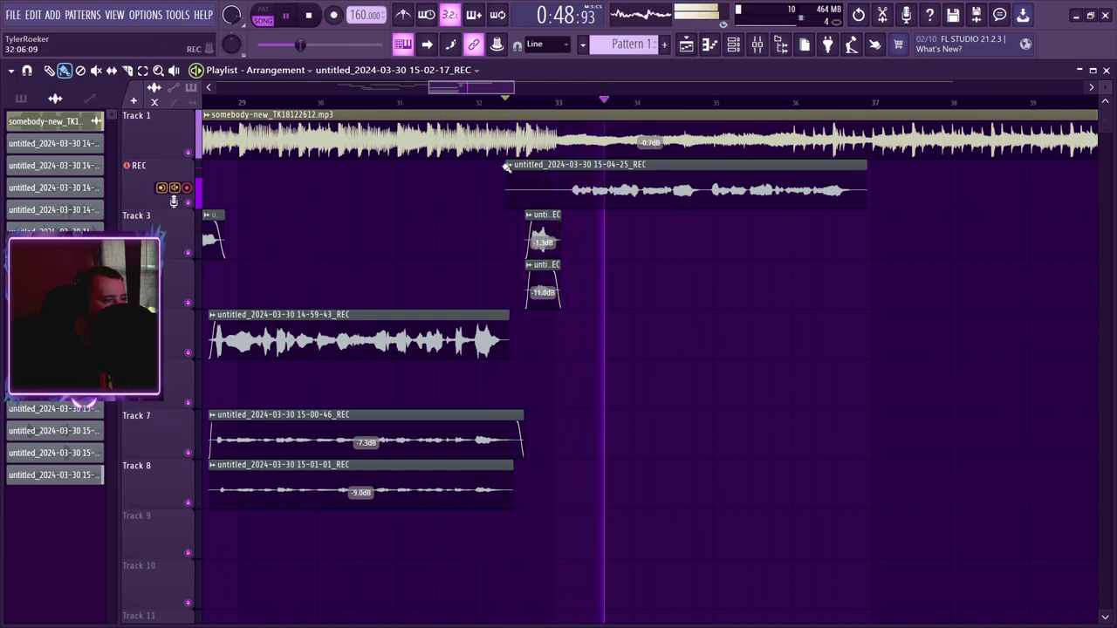
left_click_drag(504, 164, 565, 165)
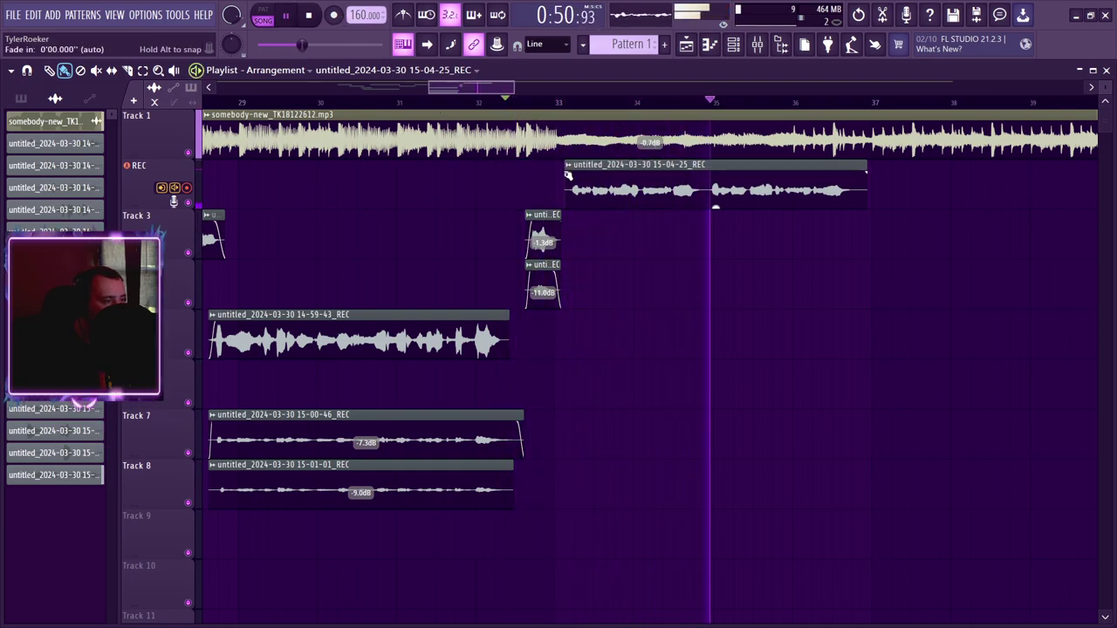
left_click_drag(863, 166, 854, 167)
left_click_drag(748, 201, 744, 251)
- Play back the new Track 3 vocal line, restarting from about bar 33.3
key("space")
key("space")
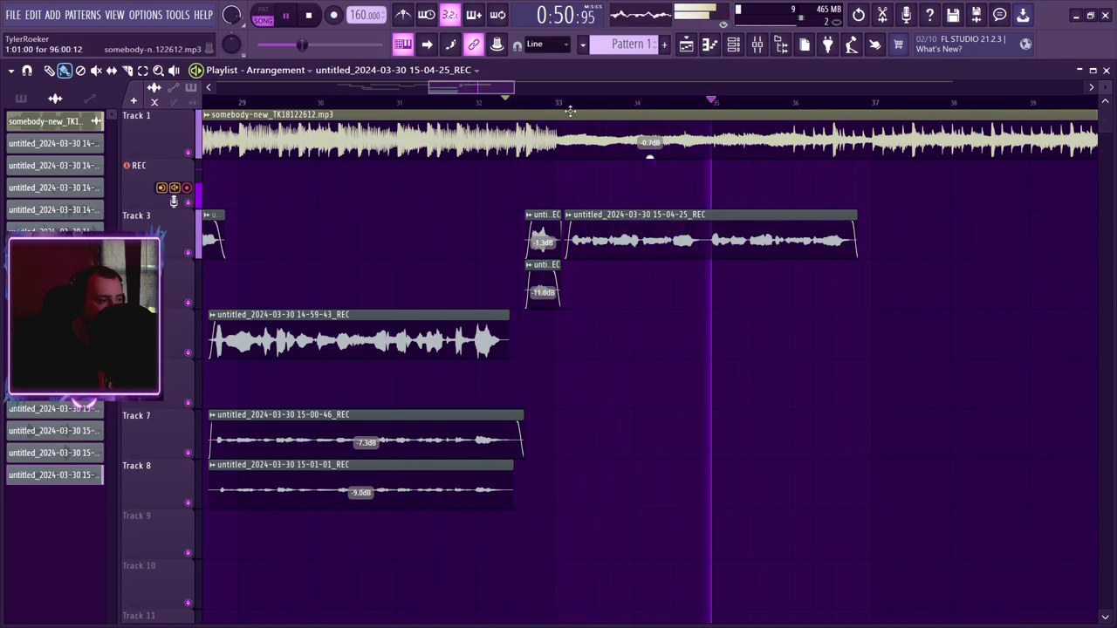
left_click(592, 102)
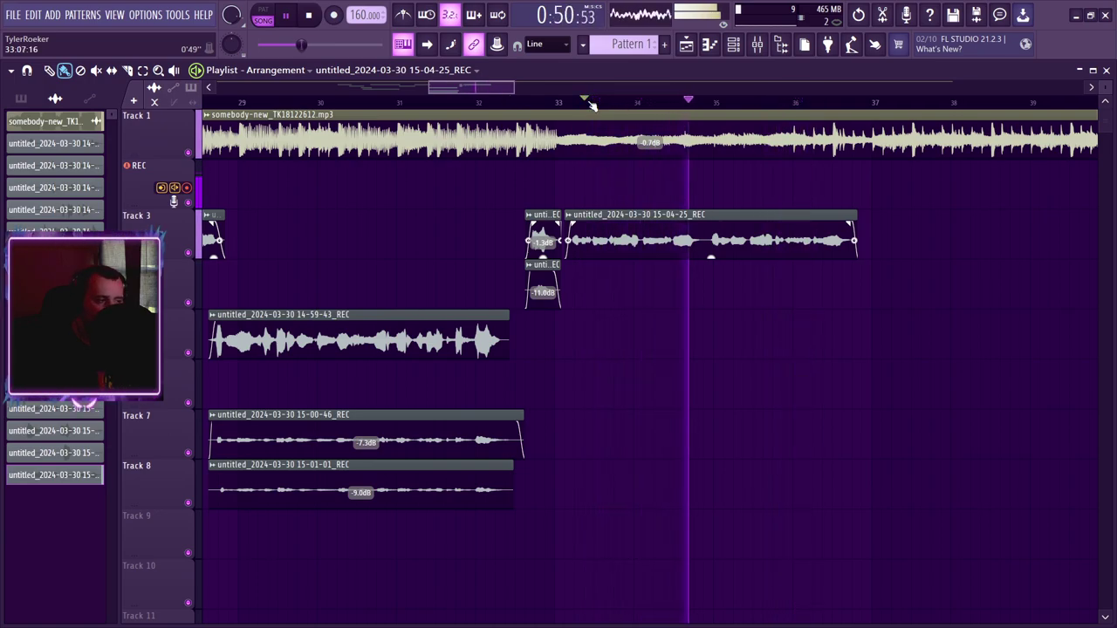
- Record a short vocal layer from about bar 33.6 and place it on Track 4, trimmed to about bars 34.5–35.4 with a fade-out, gain -2.7 dB
left_click(608, 104)
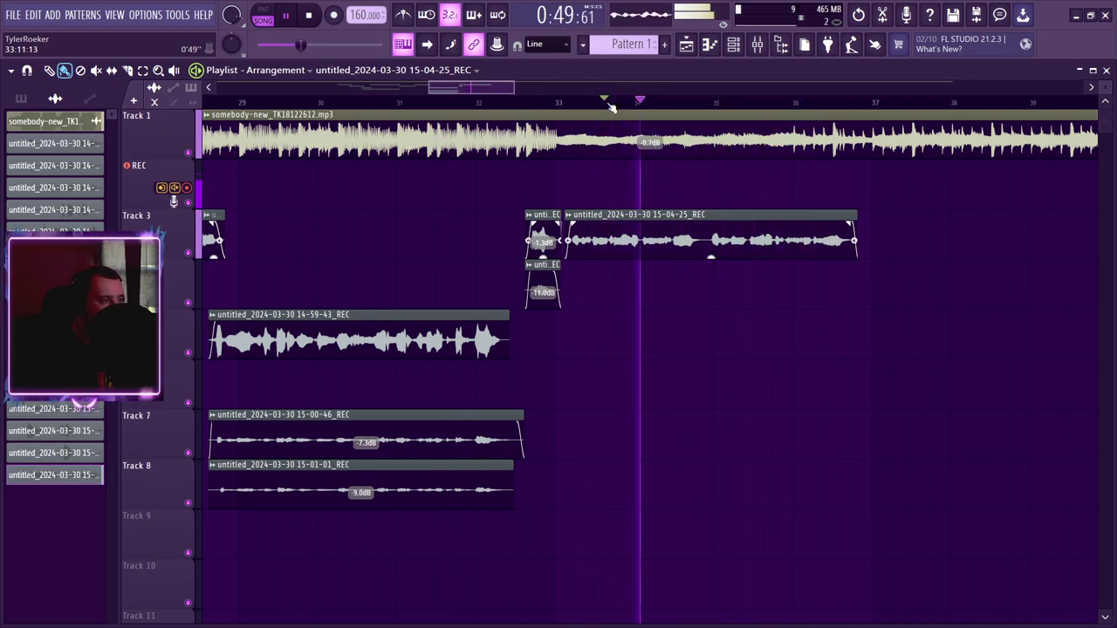
key("space")
left_click(335, 16)
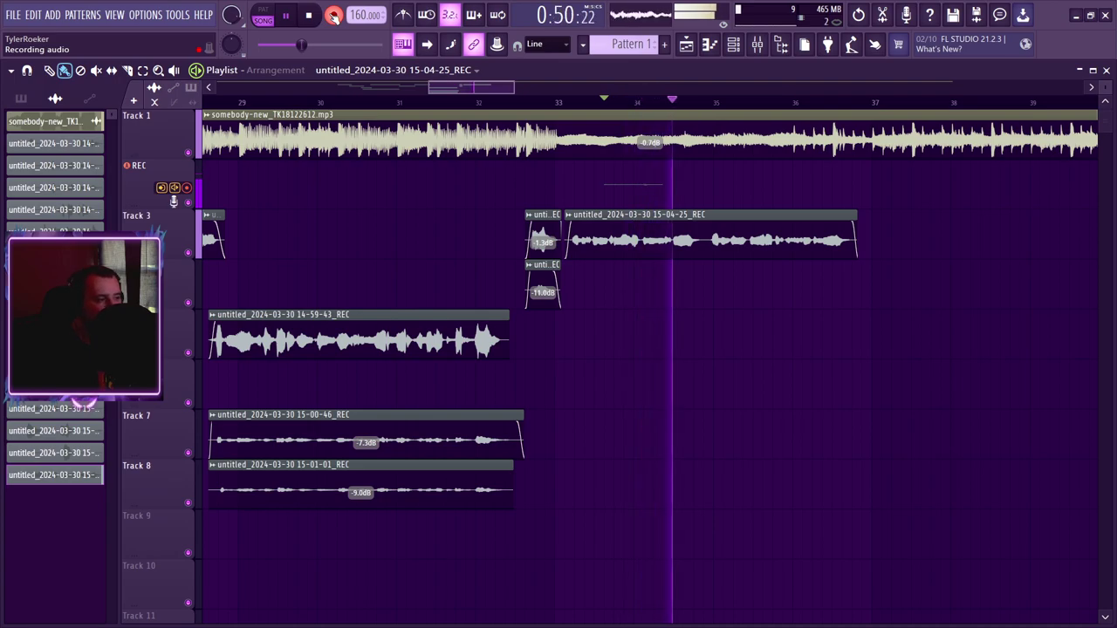
key("space")
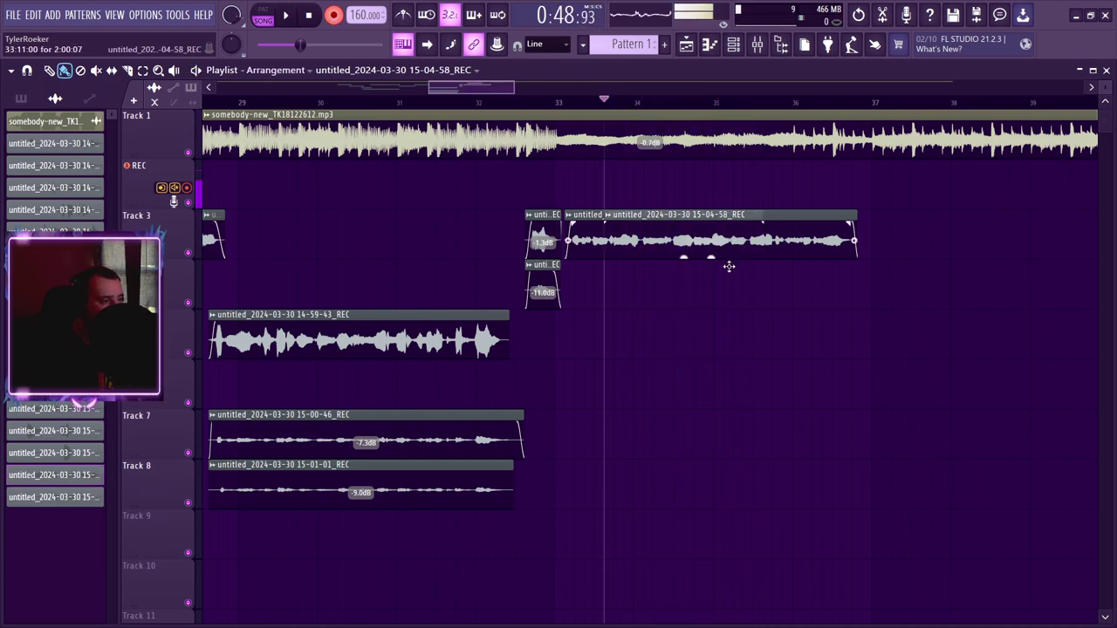
left_click_drag(729, 266, 727, 299)
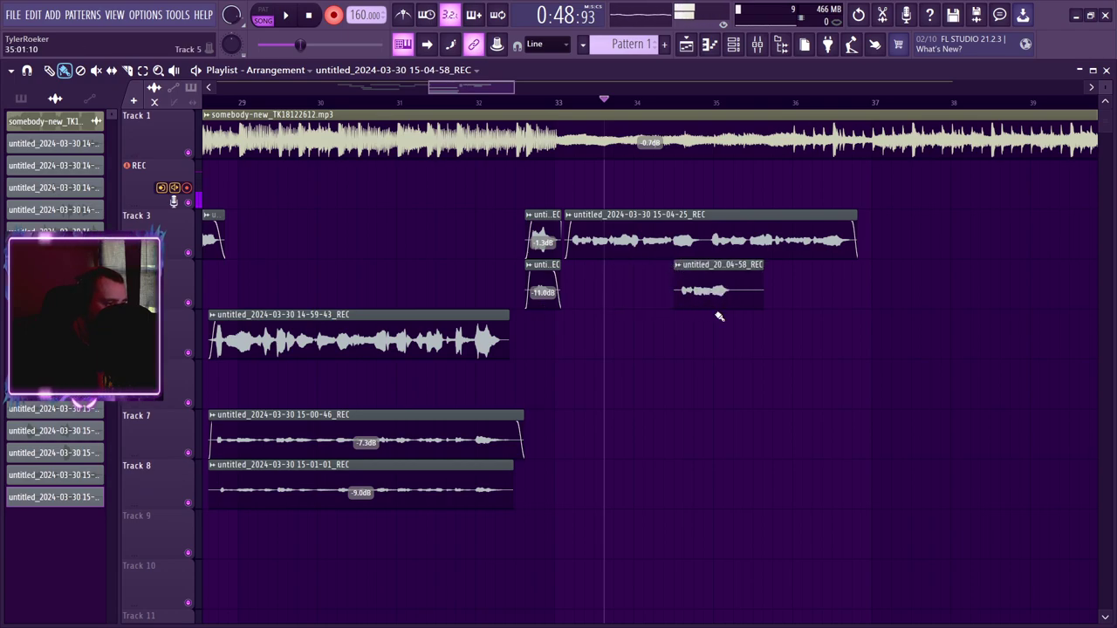
left_click_drag(749, 267, 725, 288)
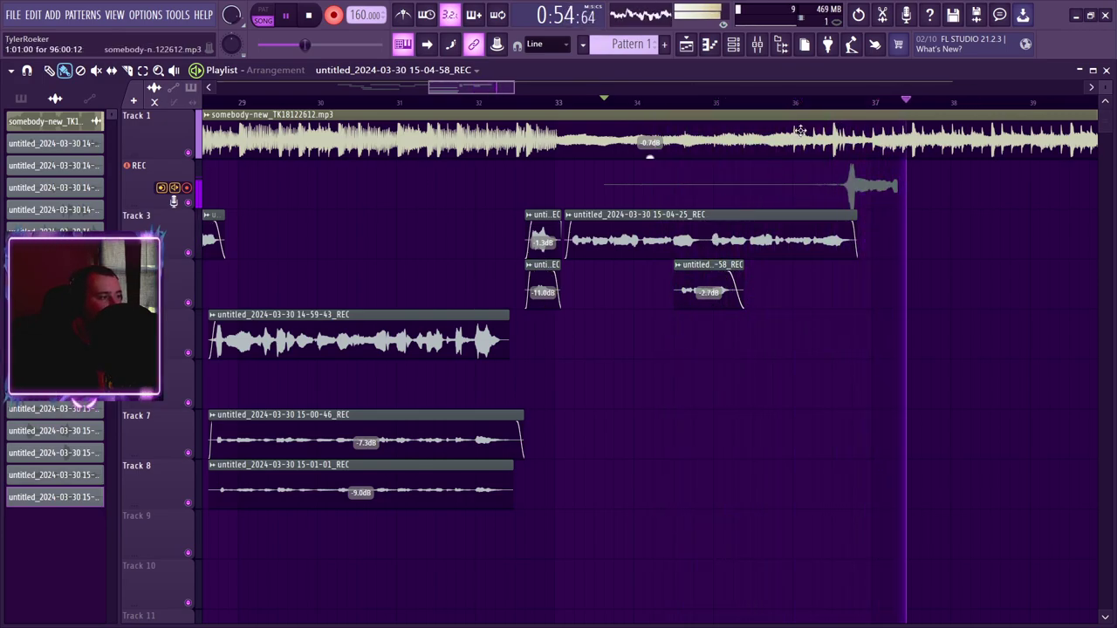
- Try twice to record the next vocal line on the REC track from about bar 33.6 and undo both takes
left_click_drag(494, 86, 535, 86)
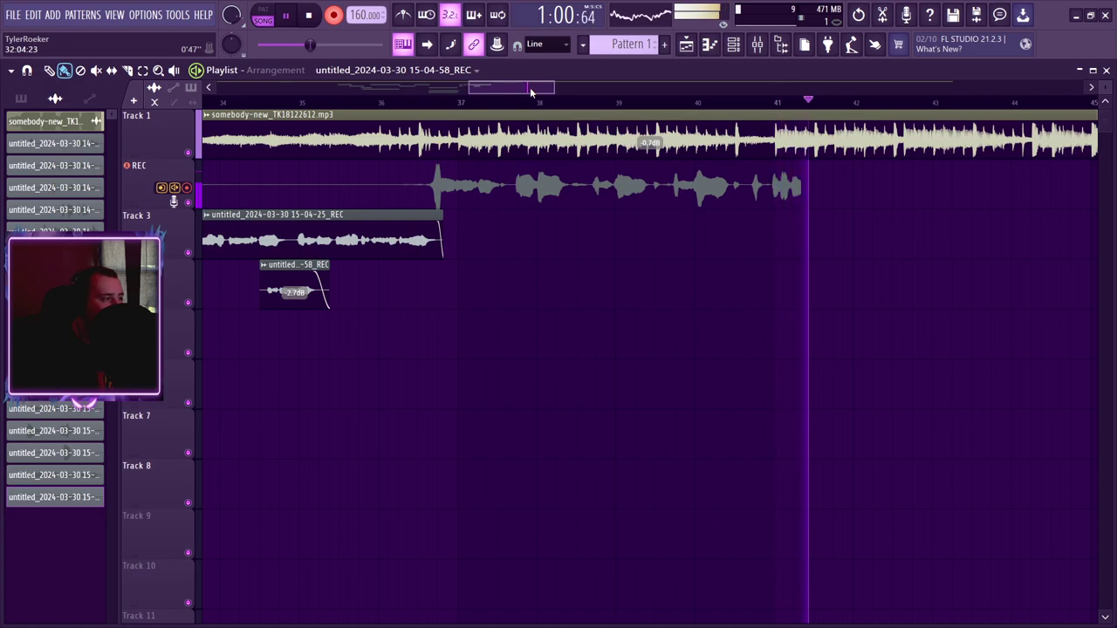
key("space")
key("ctrl+z")
key("space")
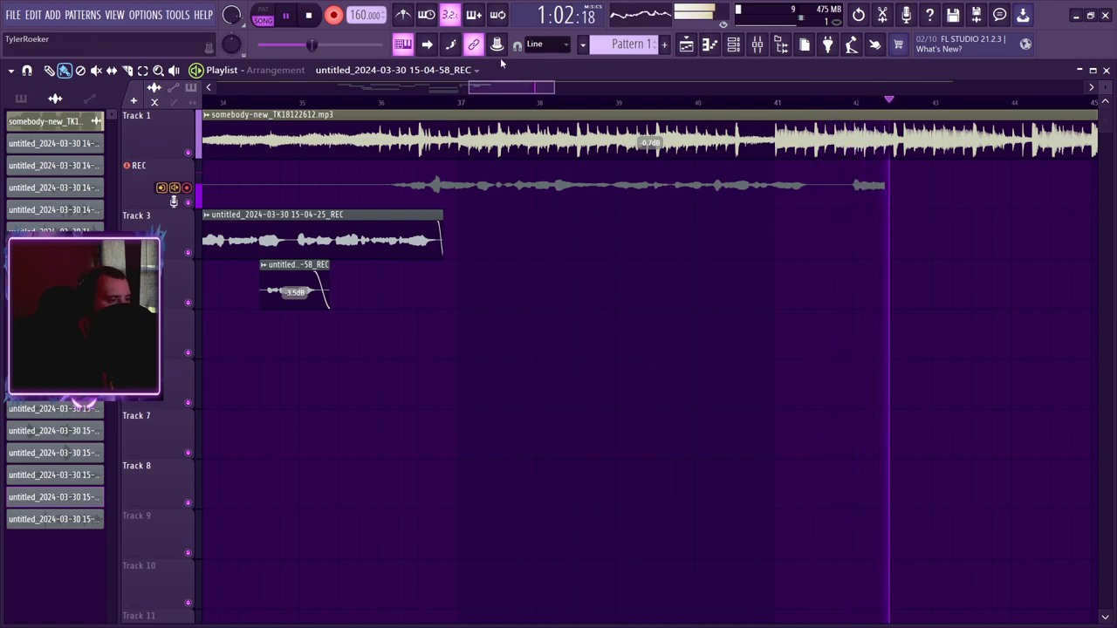
key("space")
key("ctrl+z")
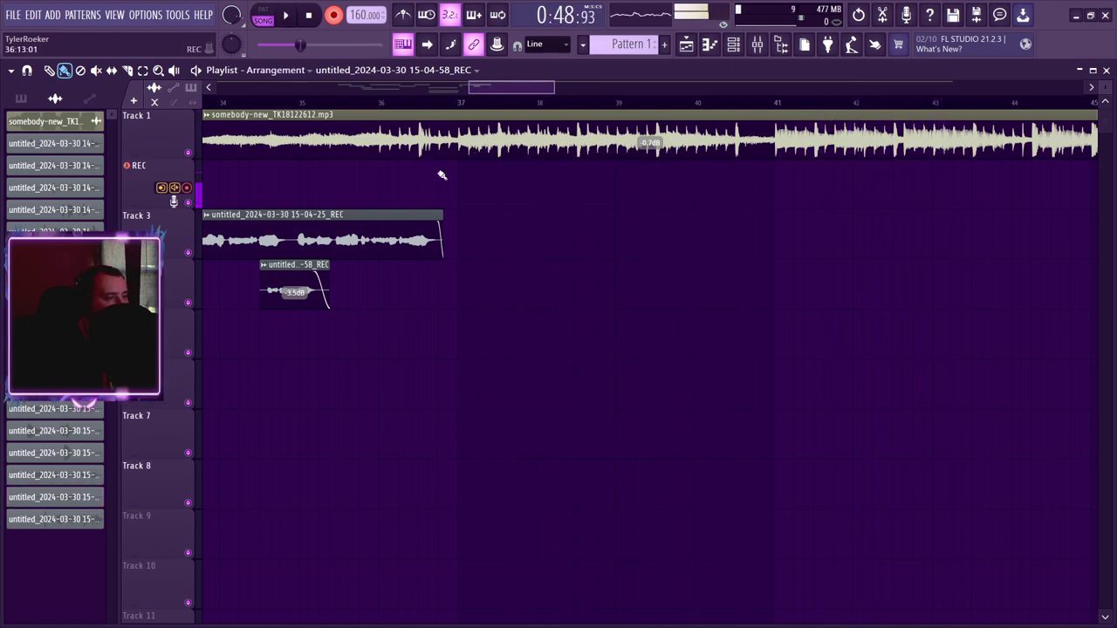
- Record a short vocal from about bar 34.8 and place it on Track 5 at about bars 36.4–37.3 with fades, gain -2.7 dB
left_click_drag(523, 87, 440, 87)
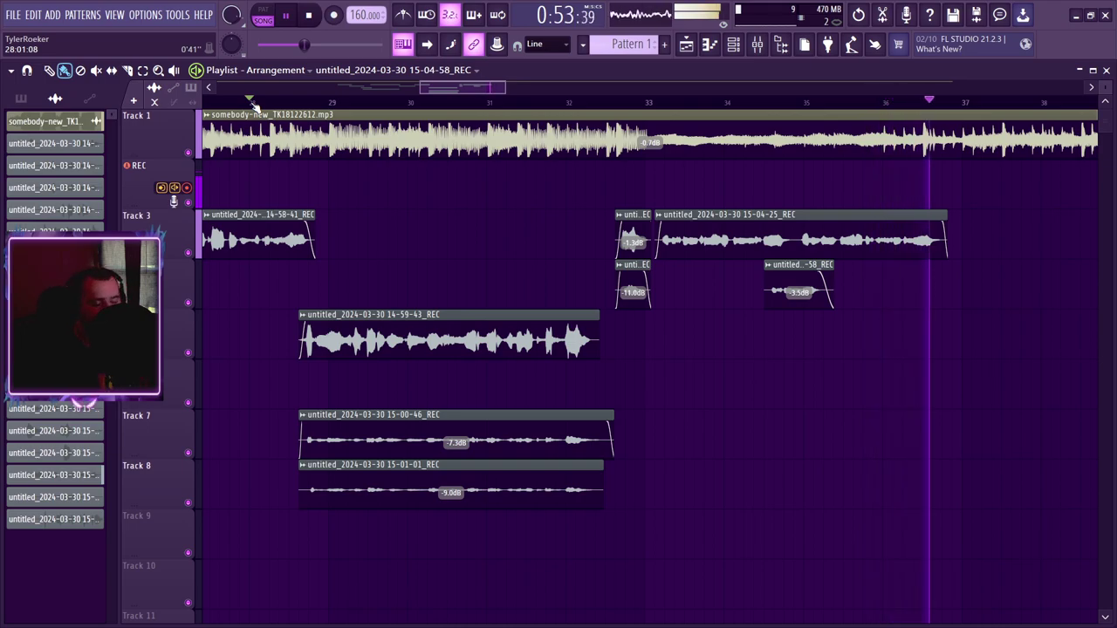
key("space")
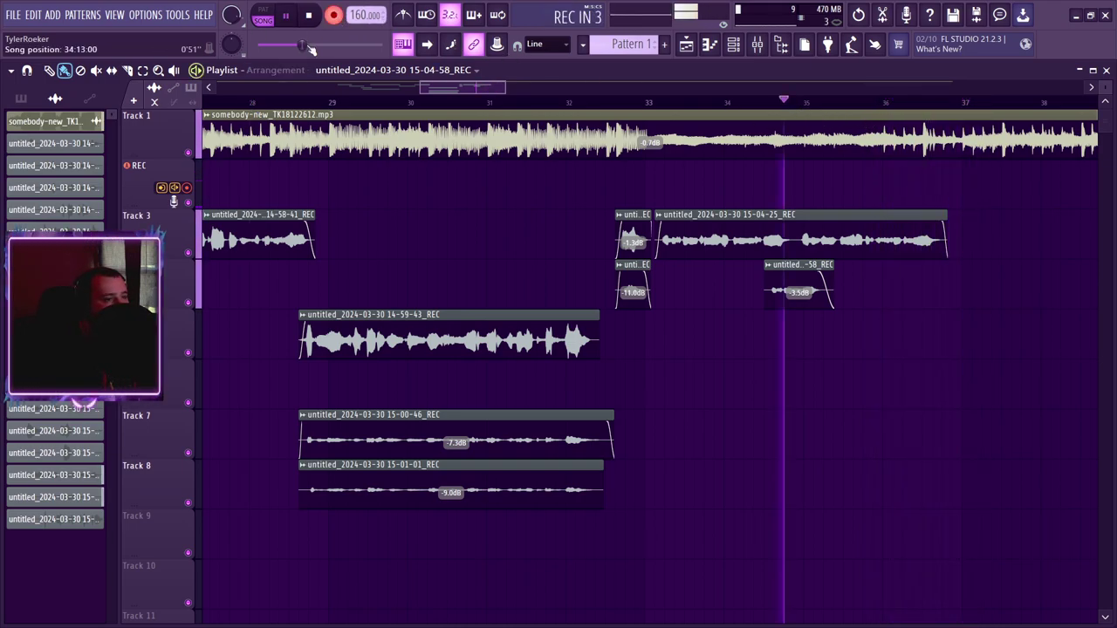
left_click_drag(437, 89, 465, 92)
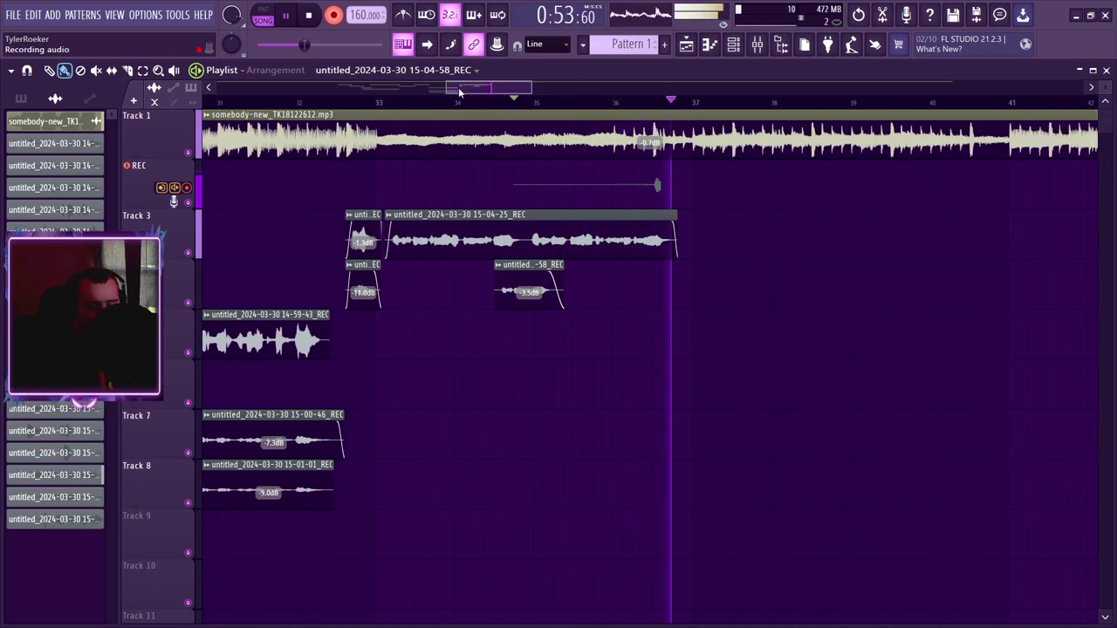
key("space")
left_click_drag(536, 183, 642, 315)
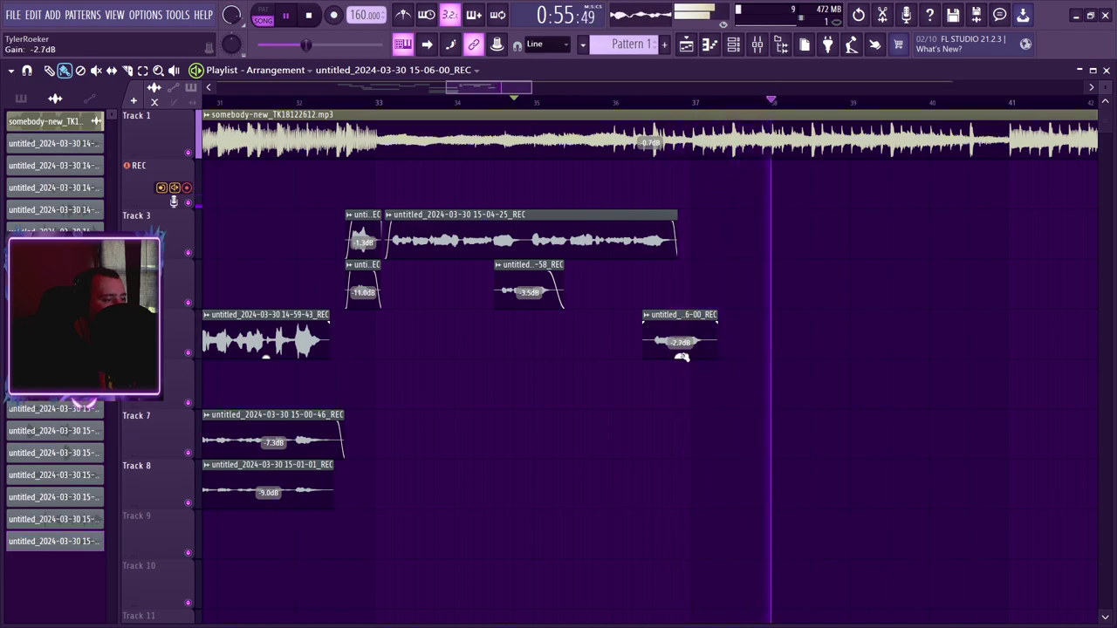
left_click_drag(714, 324, 654, 324)
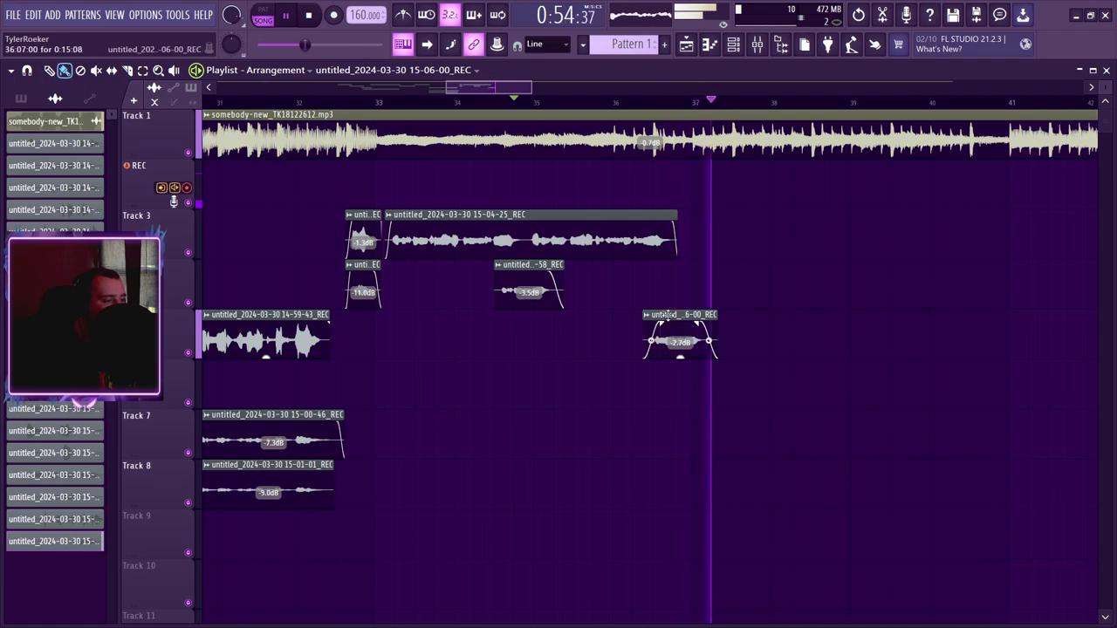
- Balance the short Track 5 vocal against playback from about bar 32.7, setting its gain to -3.5 dB, and replay from about bar 34.1
left_click(358, 104)
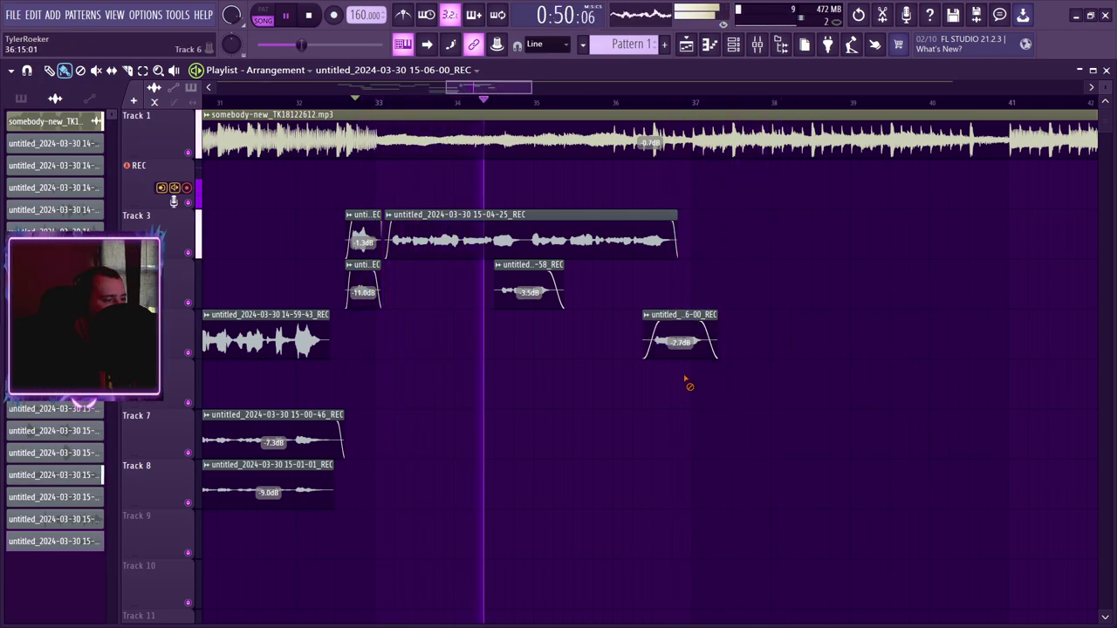
left_click_drag(680, 356, 681, 361)
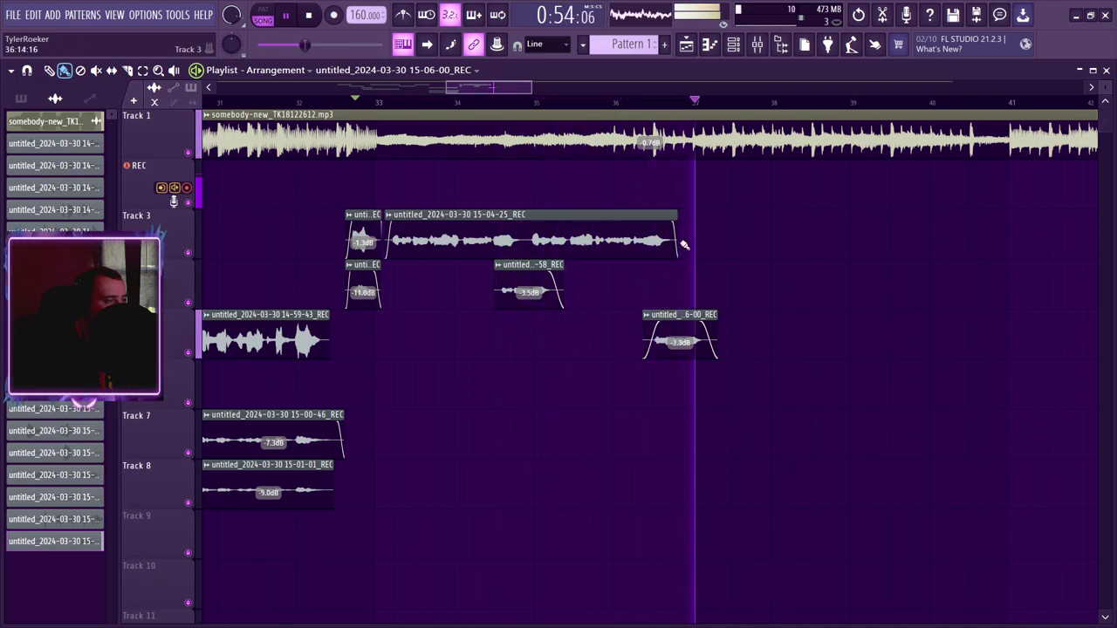
left_click_drag(685, 356, 685, 359)
key("space")
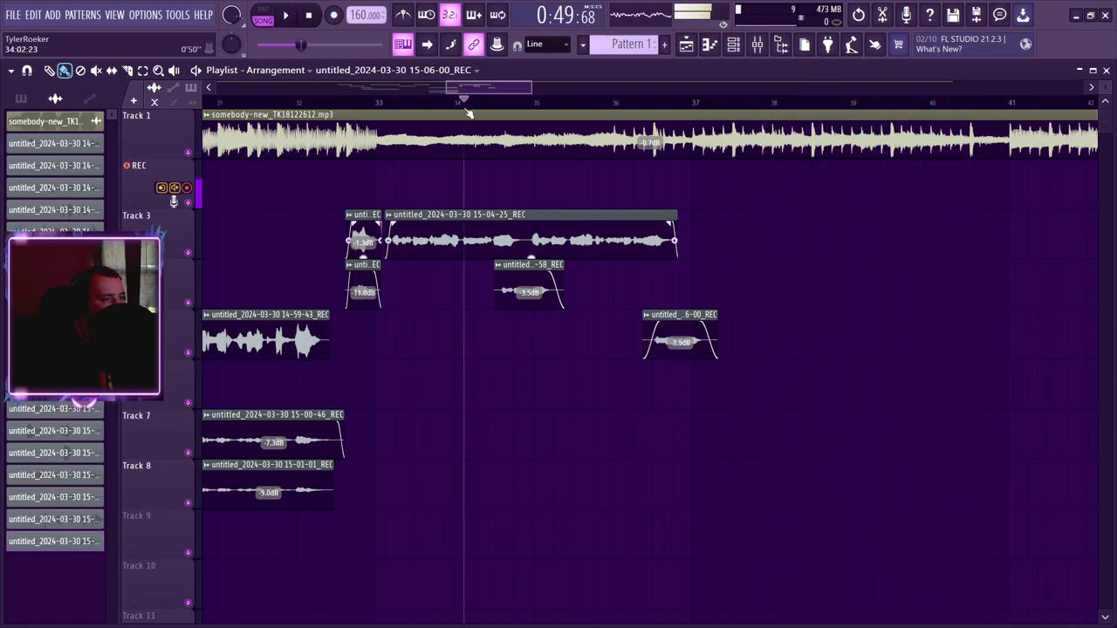
key("space")
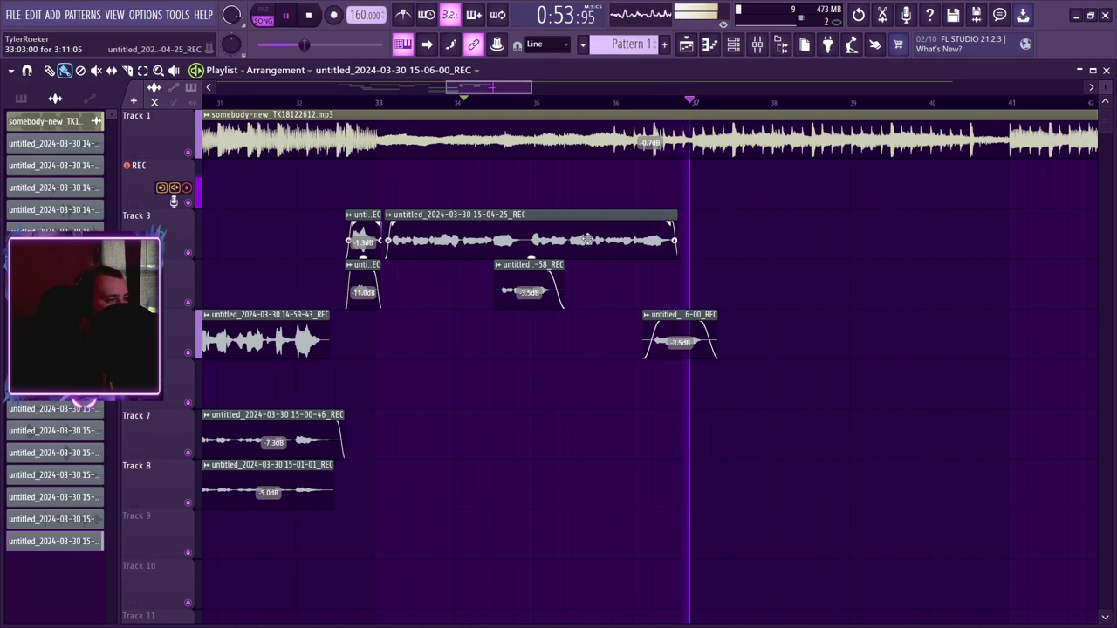
- Record the next vocal line from bar 36, place it on Track 4 trimmed to about bars 37–38.8 with fades, and play it back
left_click(613, 103)
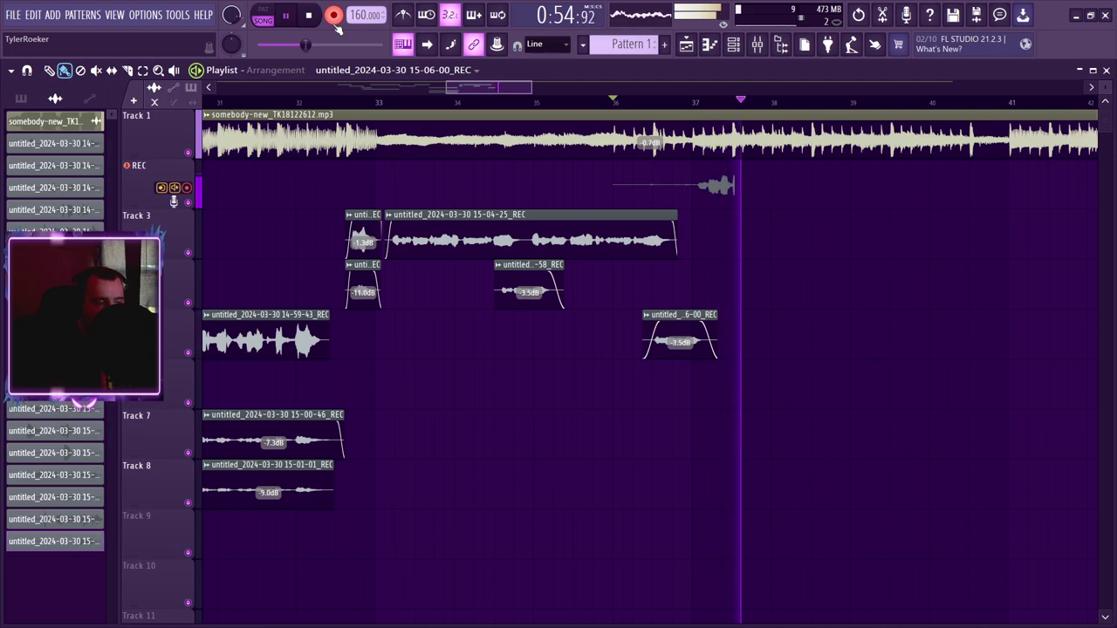
left_click(334, 18)
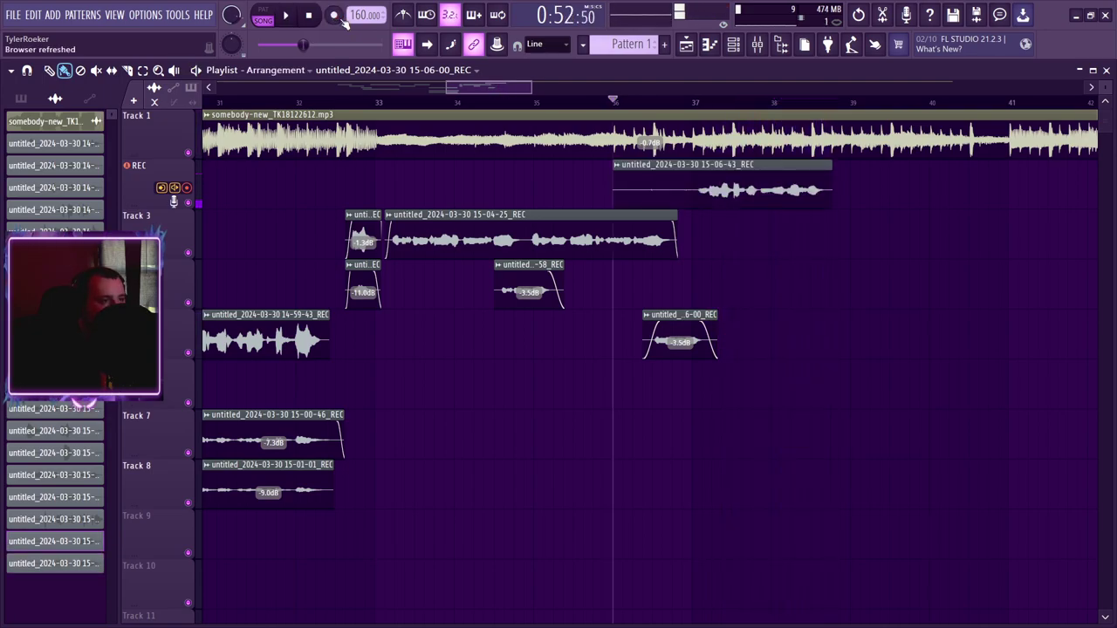
left_click_drag(638, 186, 693, 271)
key("space")
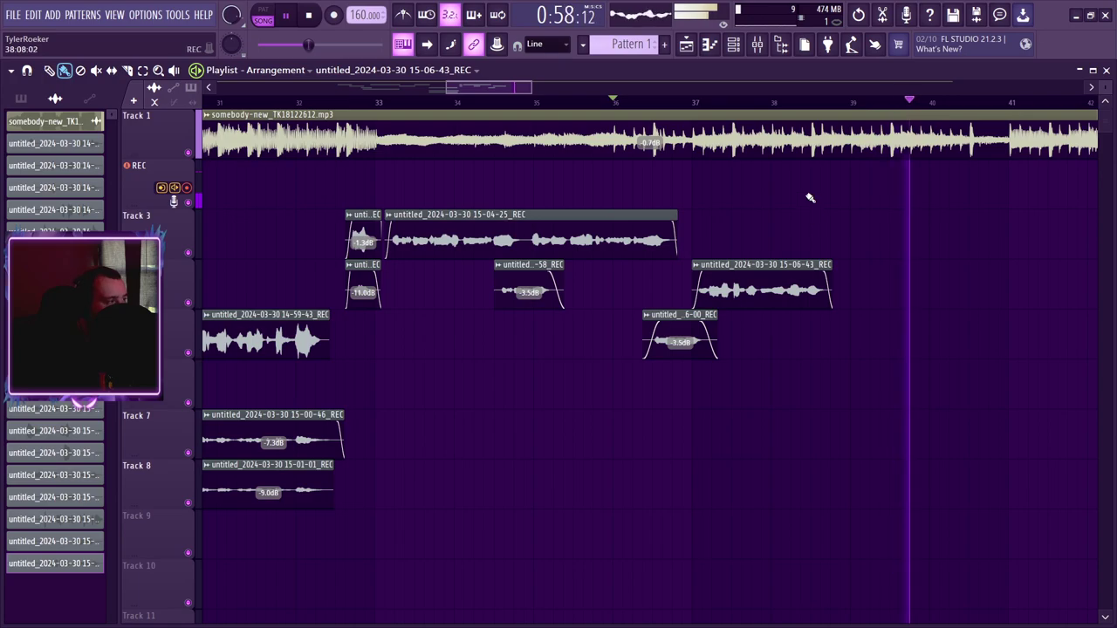
key("space")
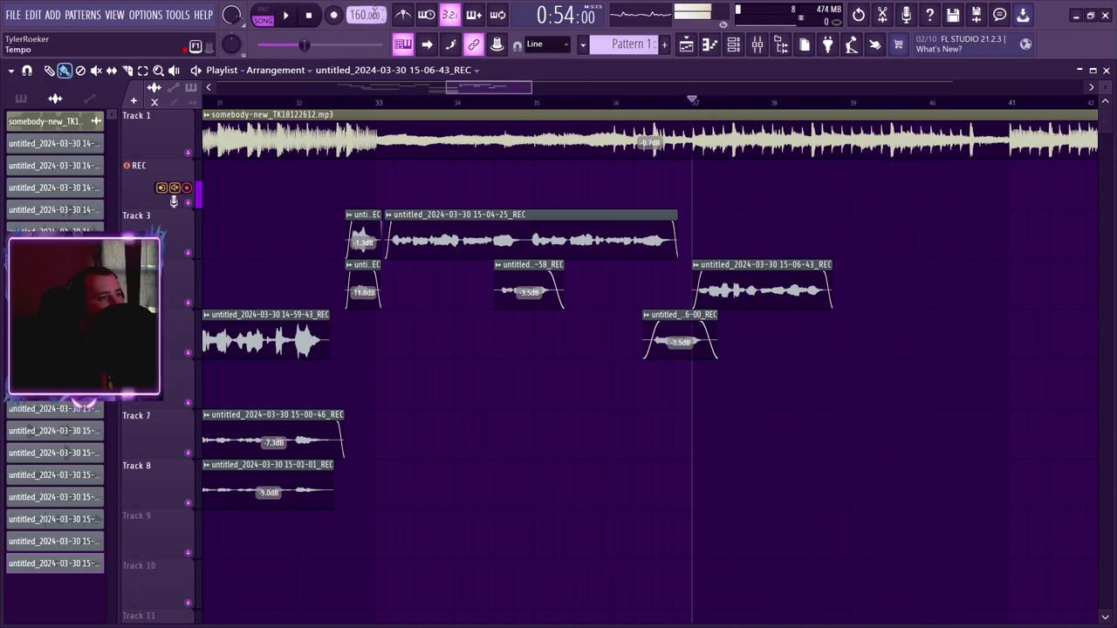
- Record the following vocal line from bar 37 and place it on Track 3, trimmed to about bars 38.4–40.1 with fades
key("space")
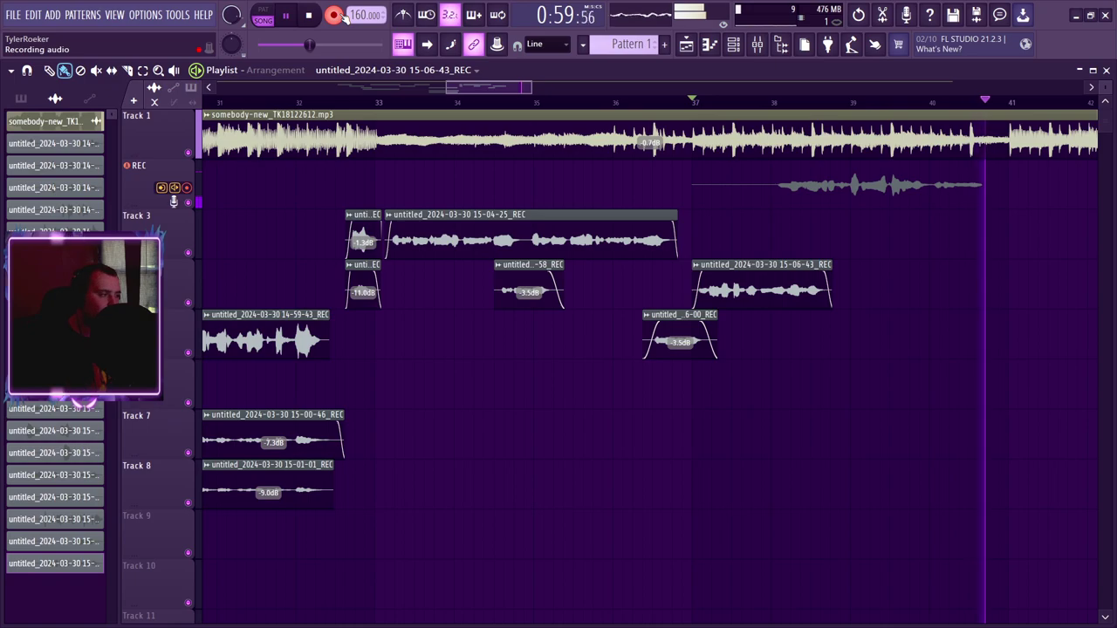
key("space")
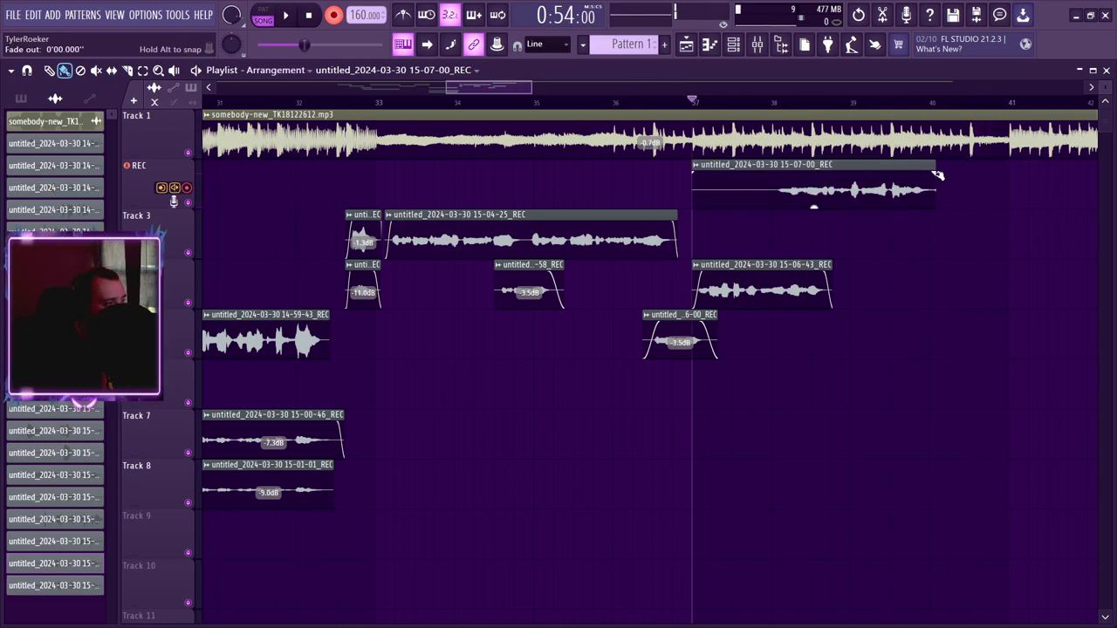
left_click_drag(741, 177, 823, 225)
- Try a take of the next vocal line from bar 37 on Track 6, play it back and delete it
key("space")
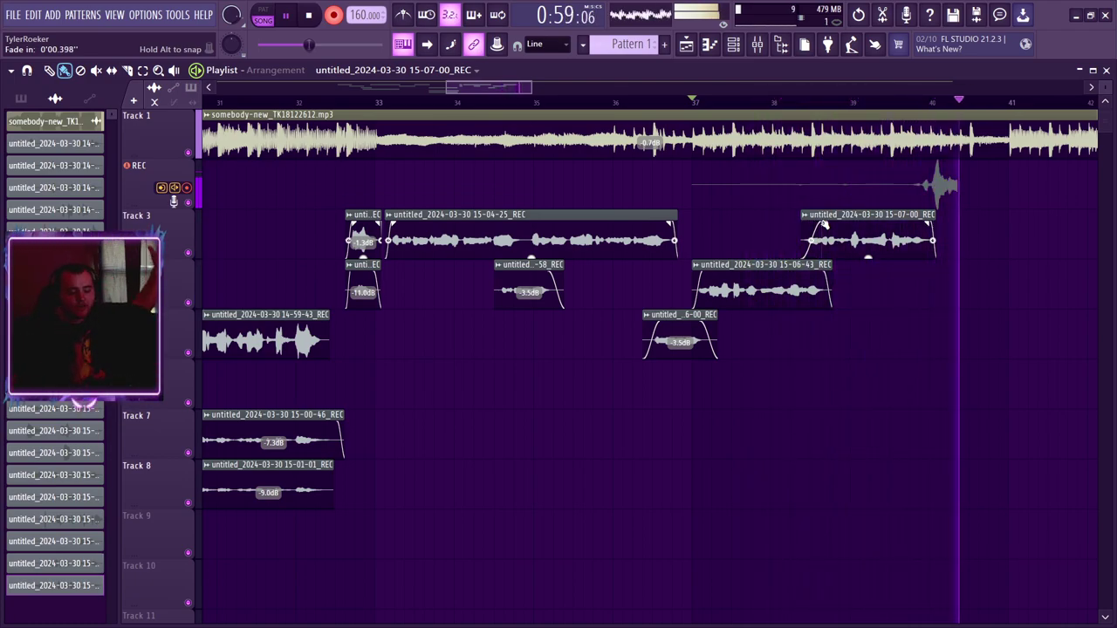
key("space")
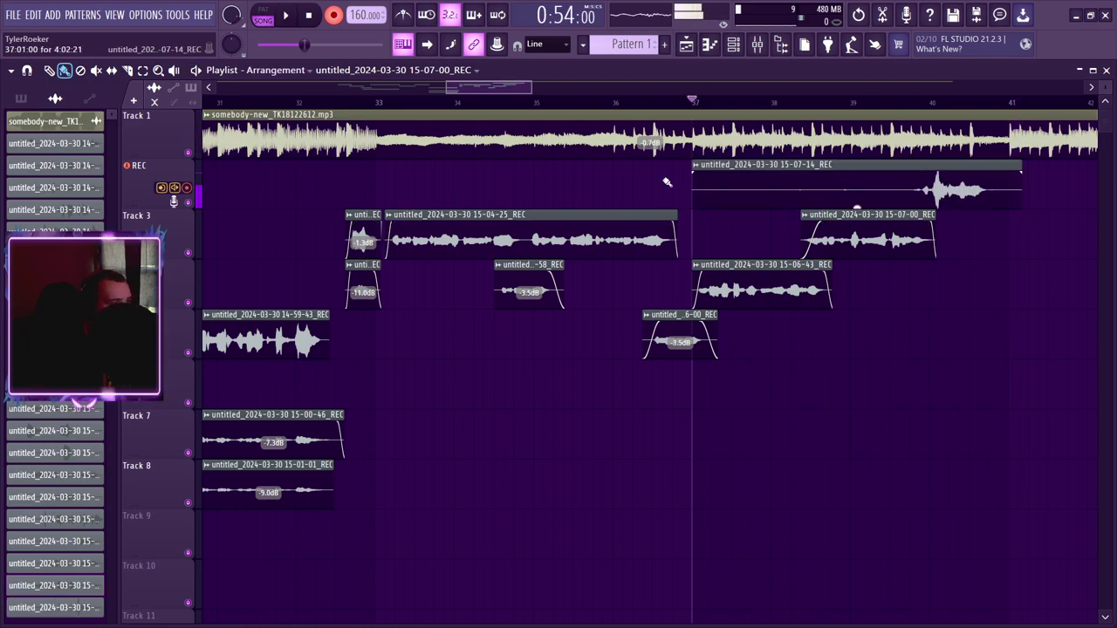
left_click_drag(893, 195, 899, 402)
key("space")
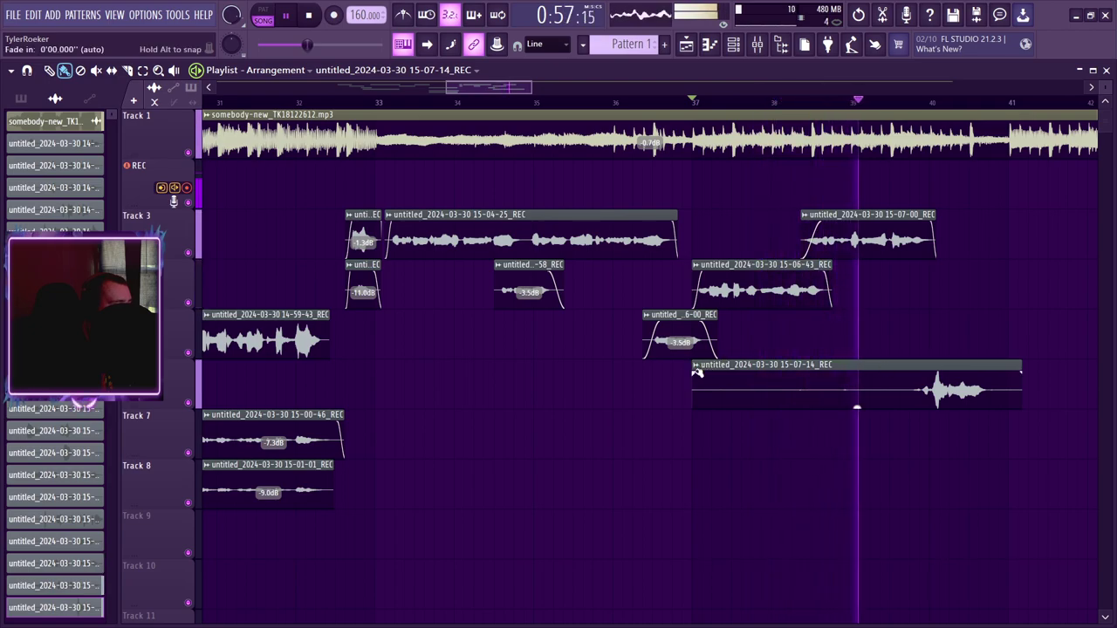
left_click_drag(690, 365, 870, 365)
key("space")
right_click(907, 386)
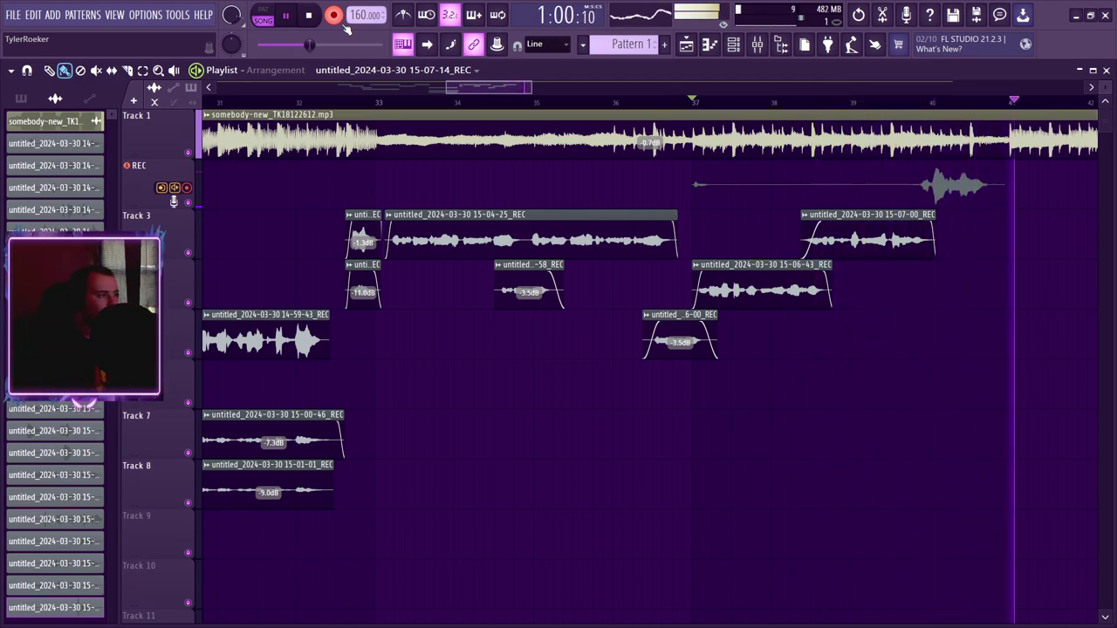
- Record the vocal line again from bar 37 and place it on Track 6, trimmed to about bars 39.7–40.8
key("space")
left_click_drag(839, 194, 832, 405)
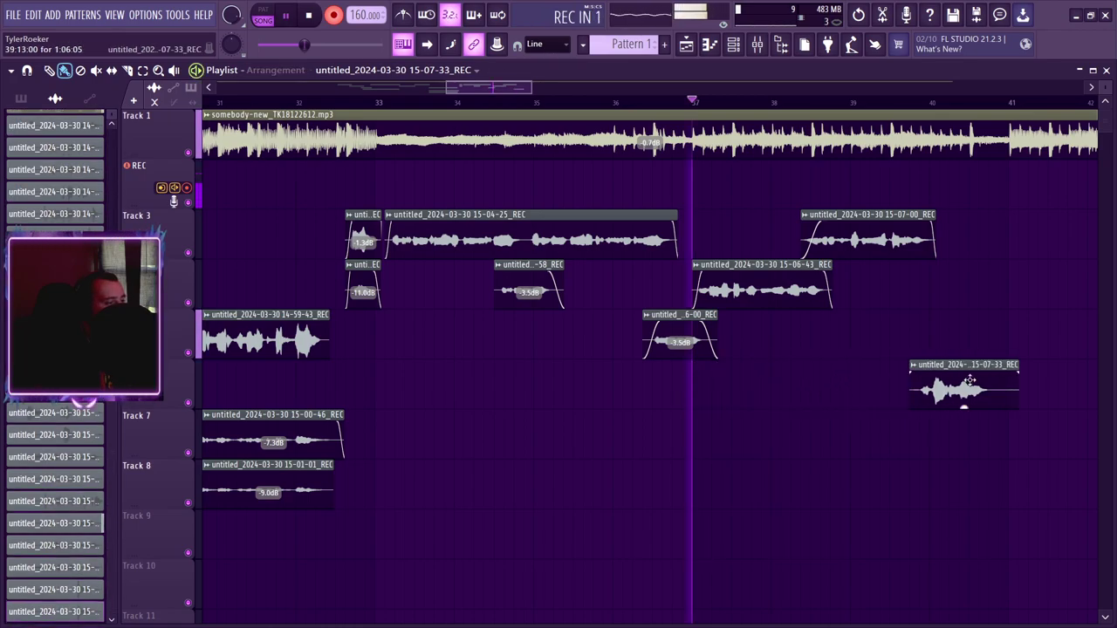
left_click_drag(1017, 385, 998, 386)
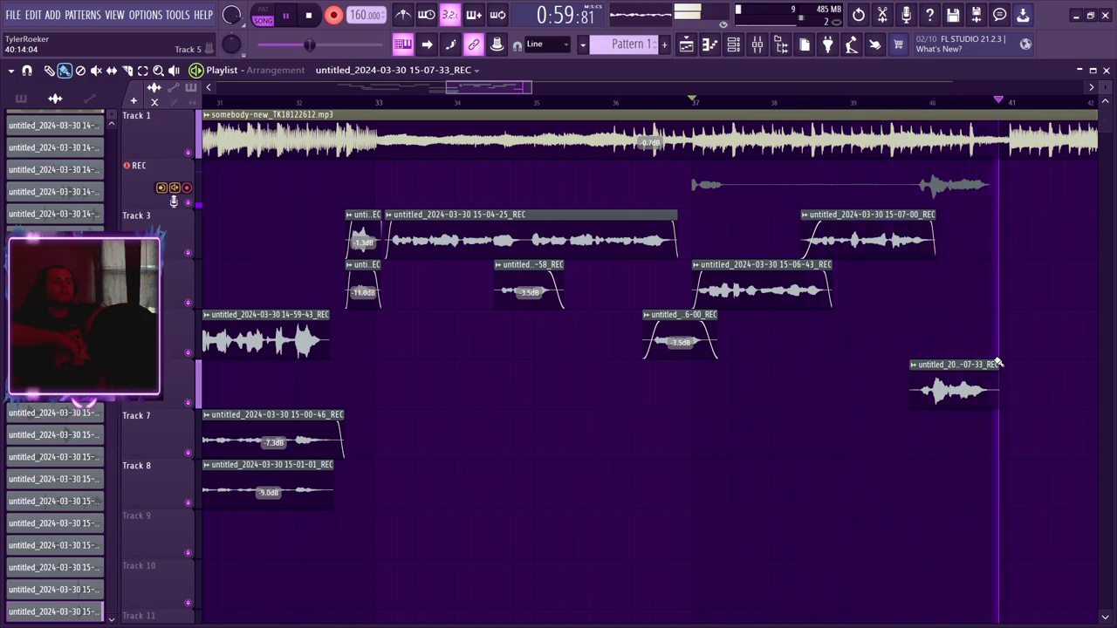
- Record a double of the Track 6 line and place it on Track 7, trimmed to about bars 39.7–40.8 with the gain at -8.5 dB
key("space")
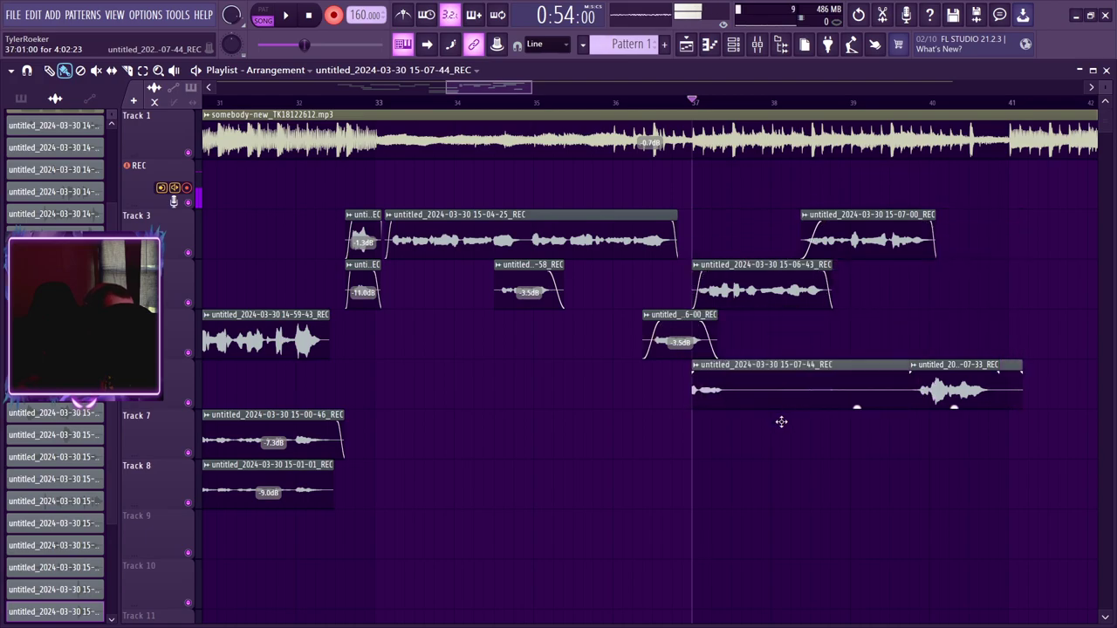
left_click_drag(781, 422, 740, 445)
left_click(697, 417)
left_click(696, 416)
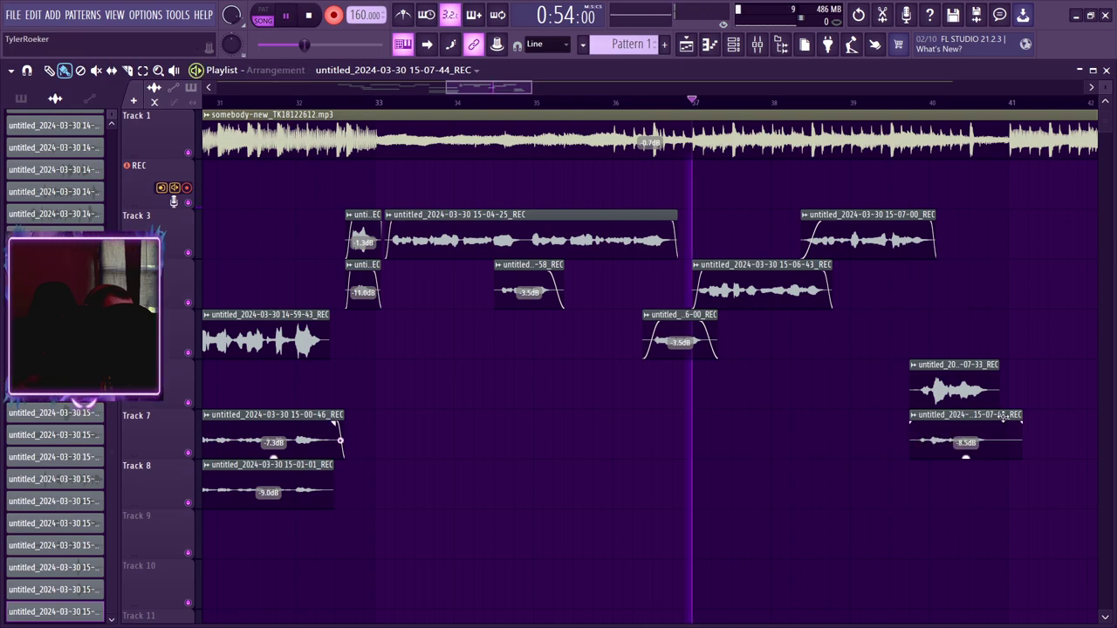
left_click_drag(996, 424, 988, 425)
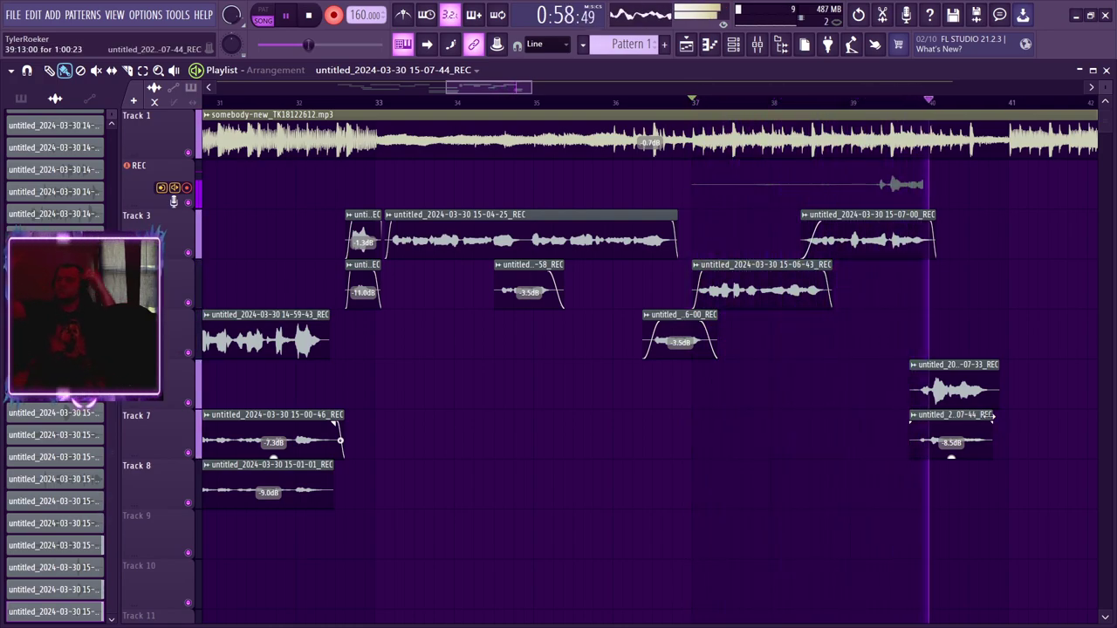
- Record another layer of the line and place it on Track 8, trimmed to about bars 39.7–40.8 with fades, gain -10.3 dB
key("space")
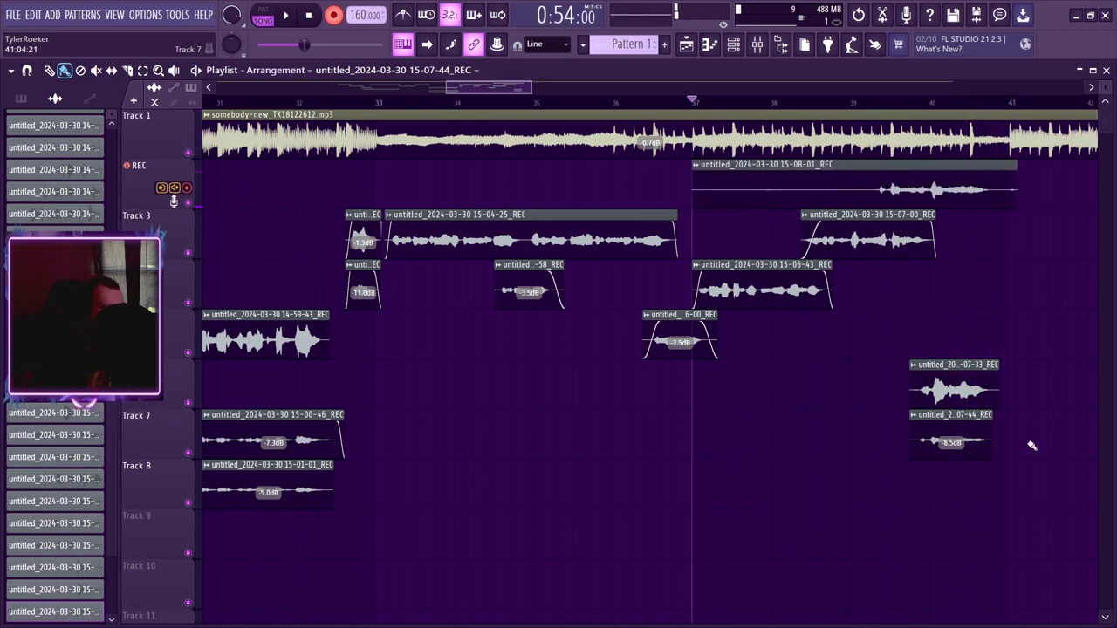
left_click_drag(851, 199, 854, 505)
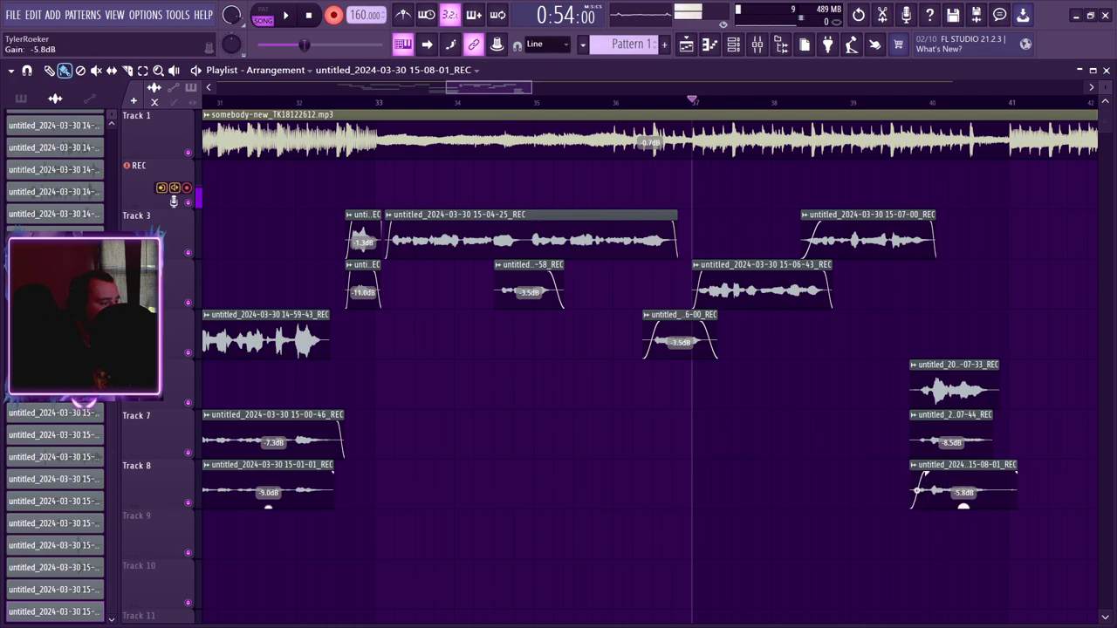
key("space")
left_click_drag(1015, 494, 994, 495)
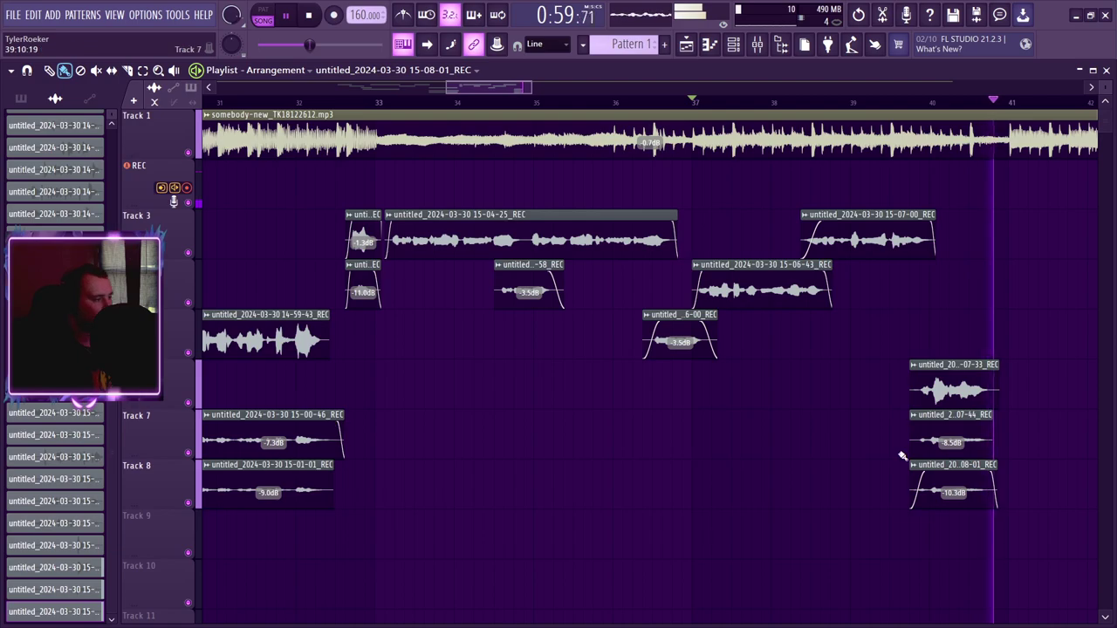
- Play back the layered line on Tracks 6–8 and the beat following it, starting around bar 39
right_click(912, 367)
left_click(907, 323)
left_click_drag(482, 87, 530, 101)
left_click(385, 102)
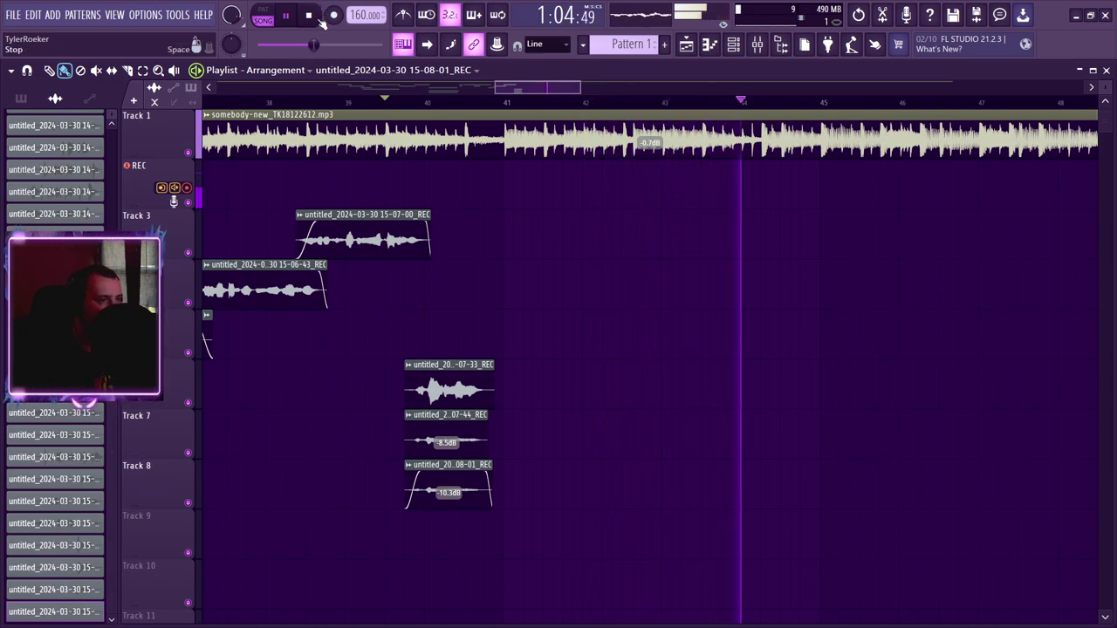
left_click(348, 102)
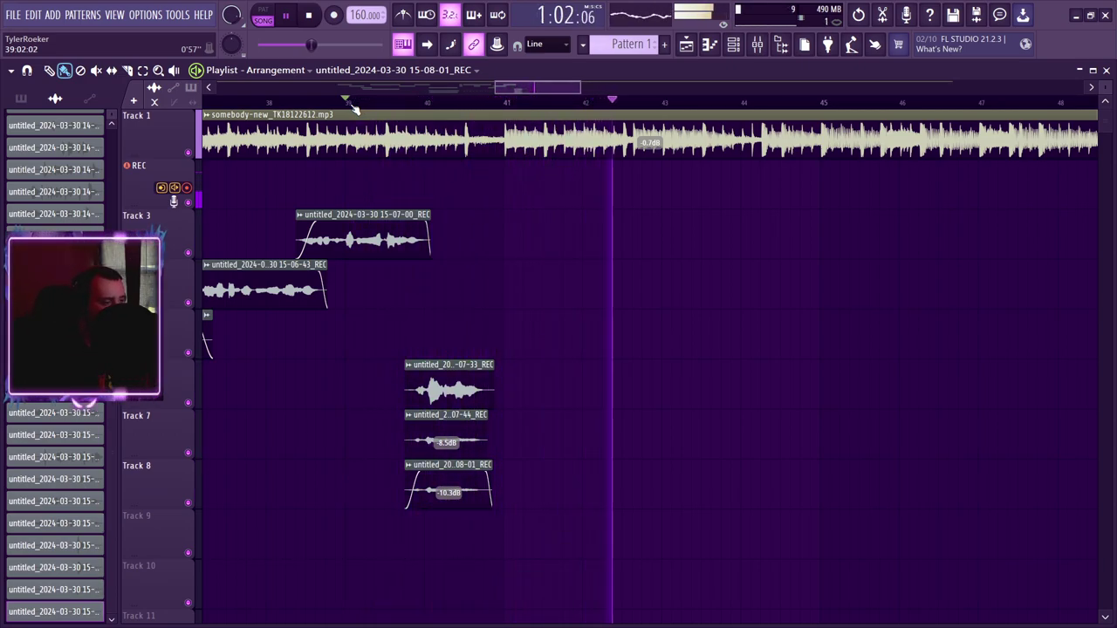
- Try a take of the next vocal line from bar 39, move it to Track 4 and delete it
key("space")
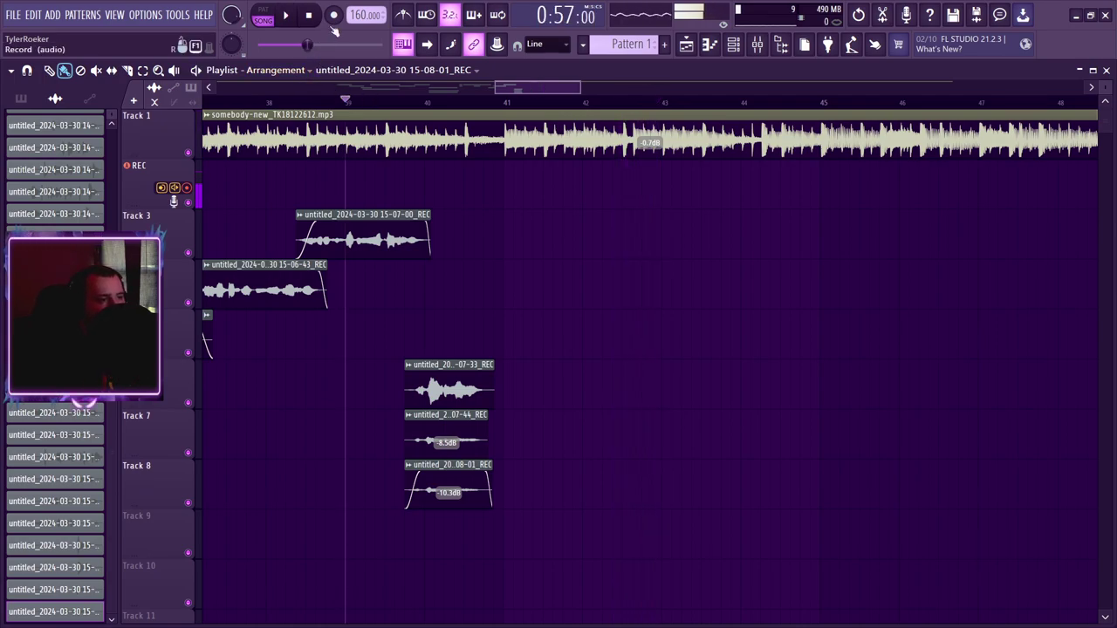
key("space")
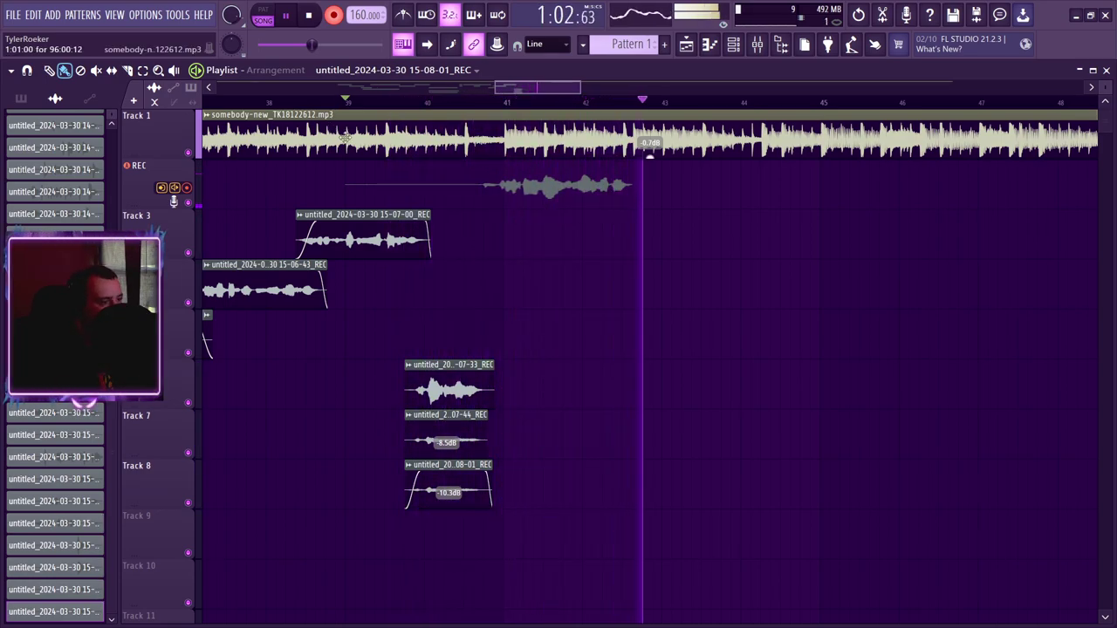
key("space")
left_click_drag(428, 186, 429, 299)
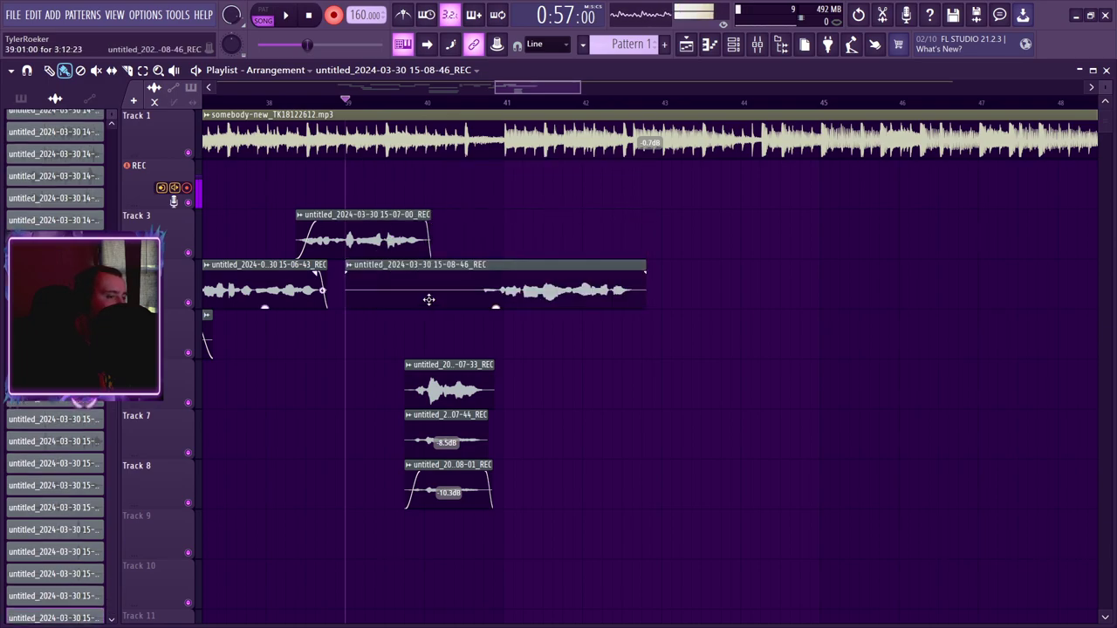
right_click(455, 262)
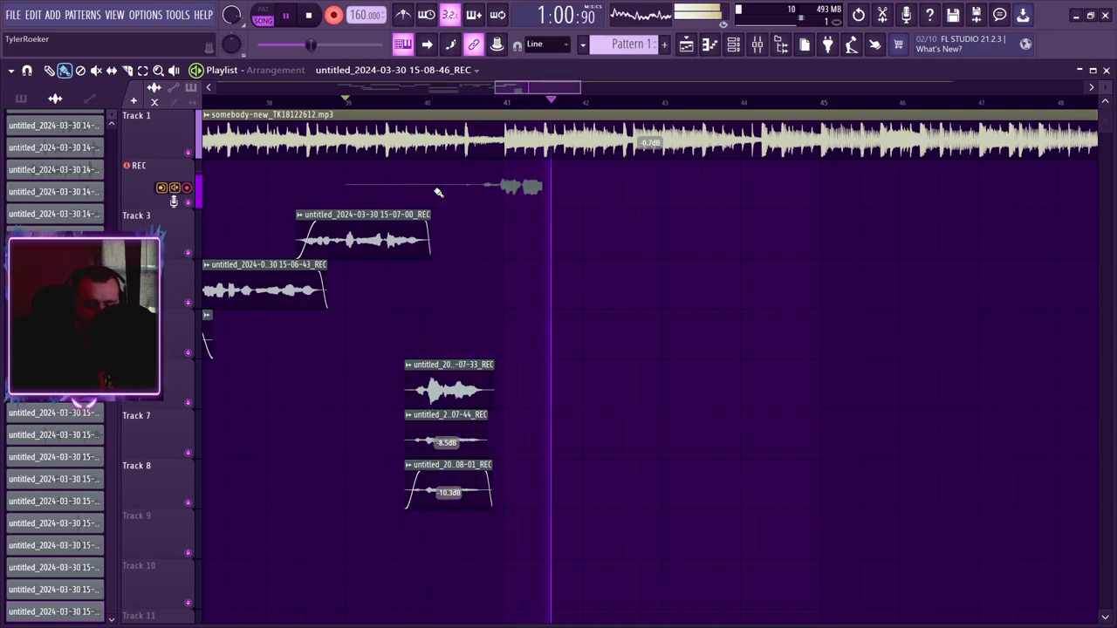
- Record the vocal line again from bar 39 and place it on Track 4, trimmed to about bars 40.7–42.7 with short fades
key("space")
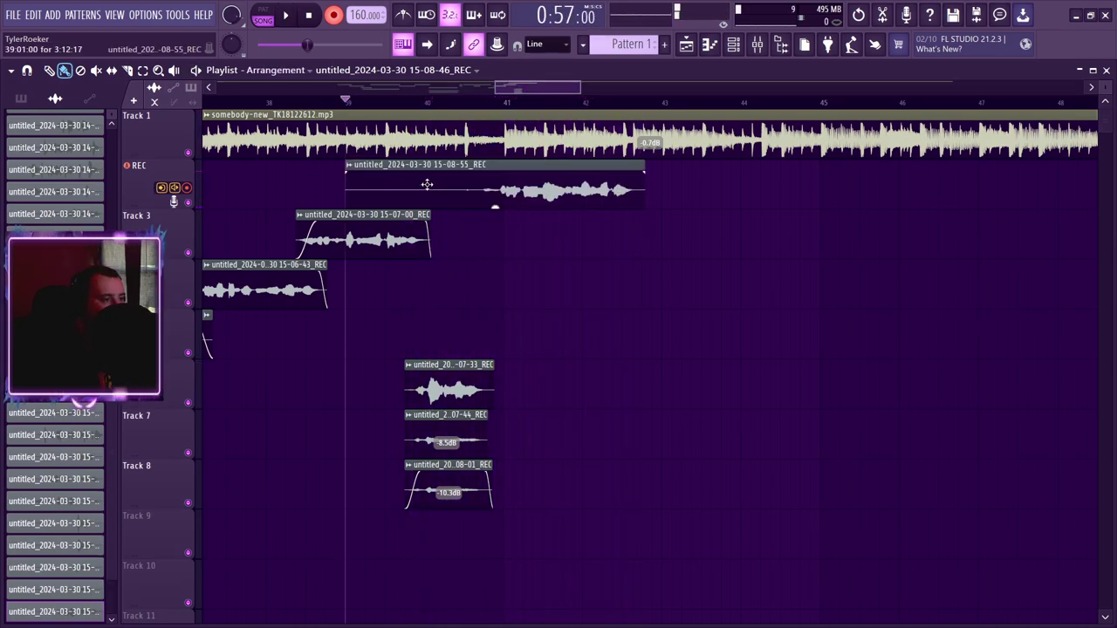
left_click_drag(426, 182, 451, 289)
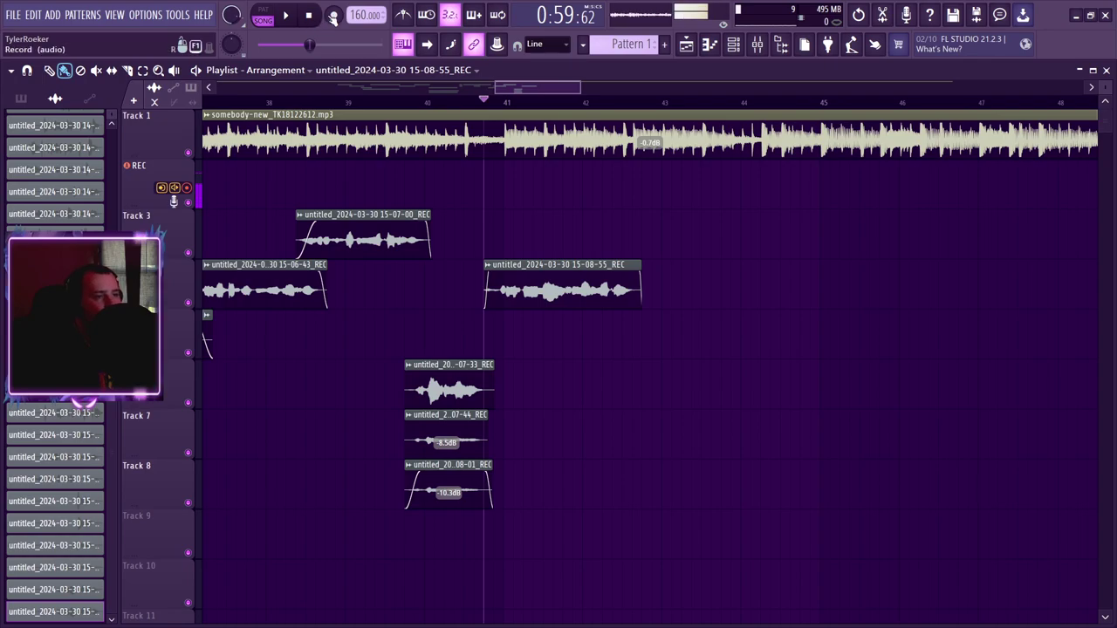
- Try two takes of the following vocal line from about bar 40.7 and undo both
key("space")
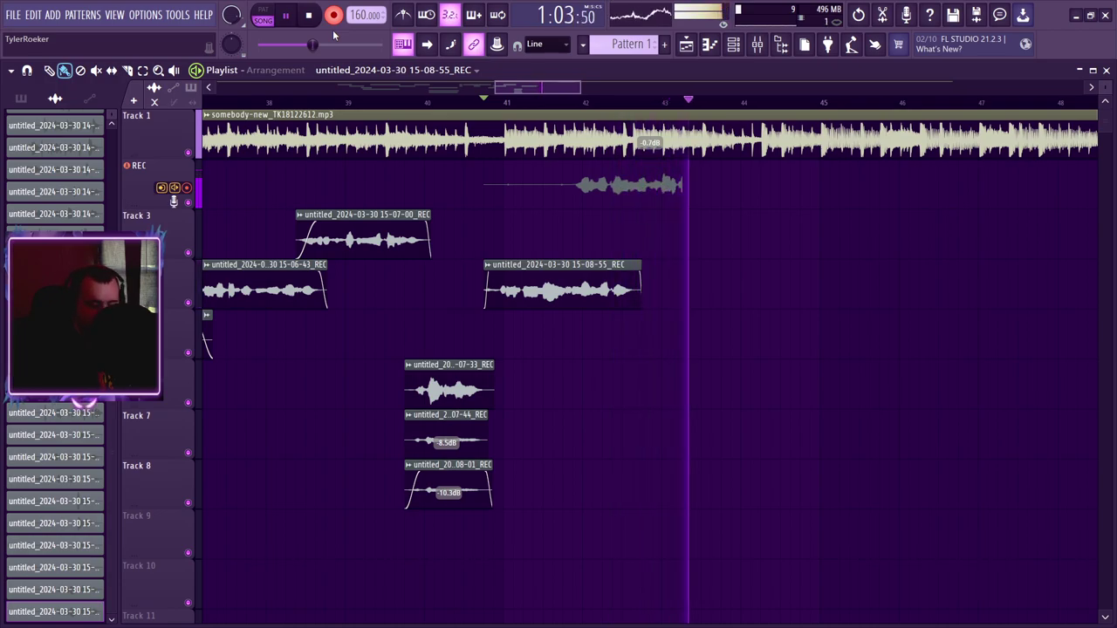
key("space")
key("ctrl+z")
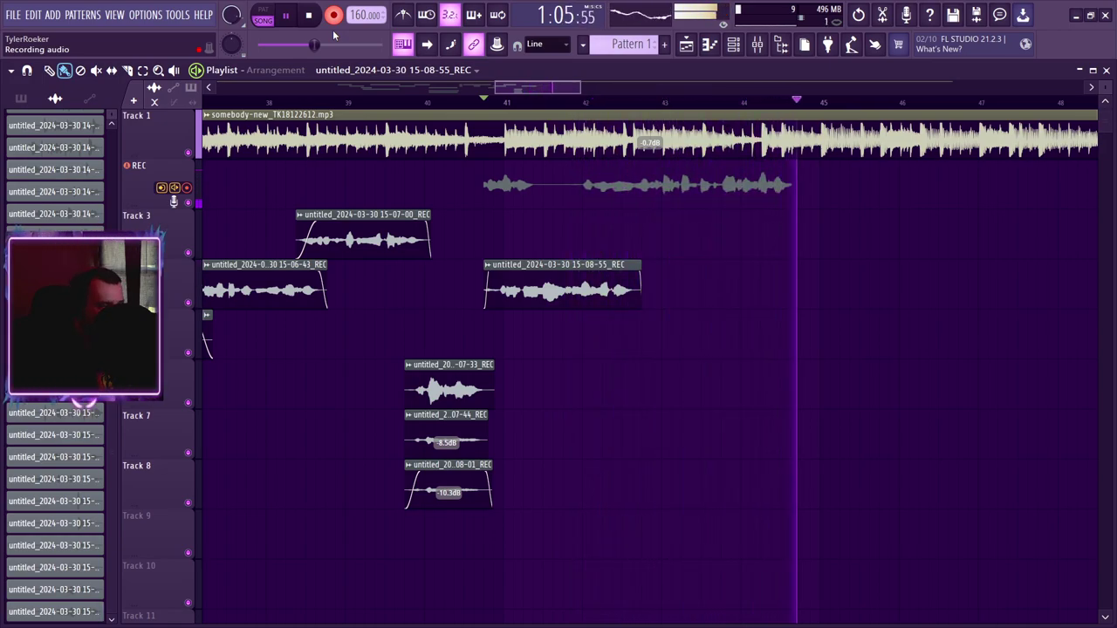
key("space")
key("ctrl+z")
- Record the following line from about bar 40.7 and place it on Track 3, trimmed to about bars 42.4–44.7
key("space")
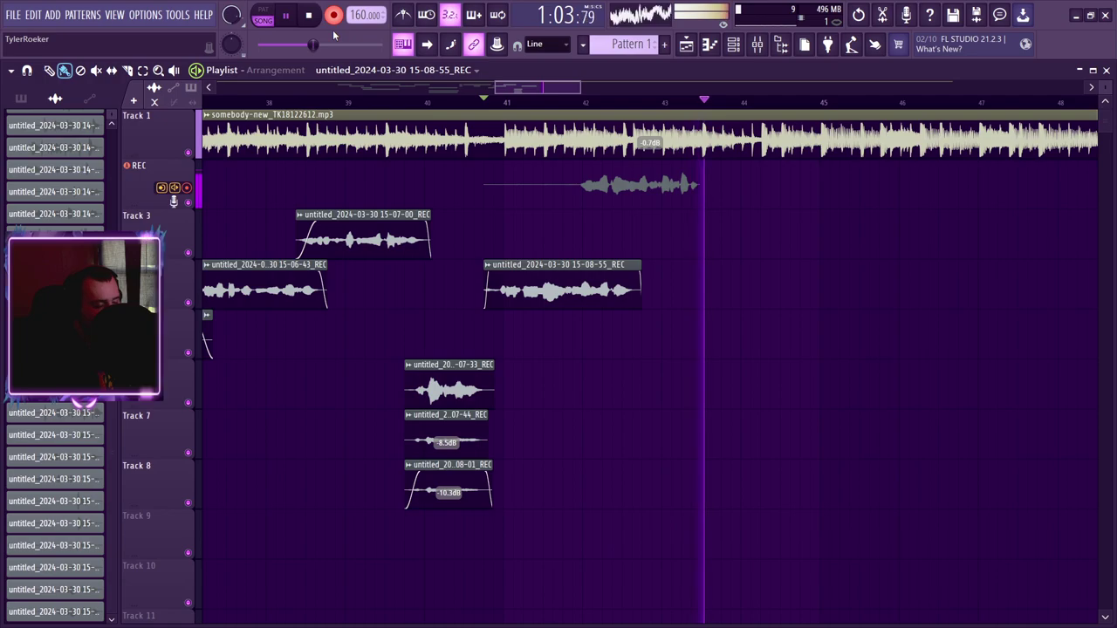
key("space")
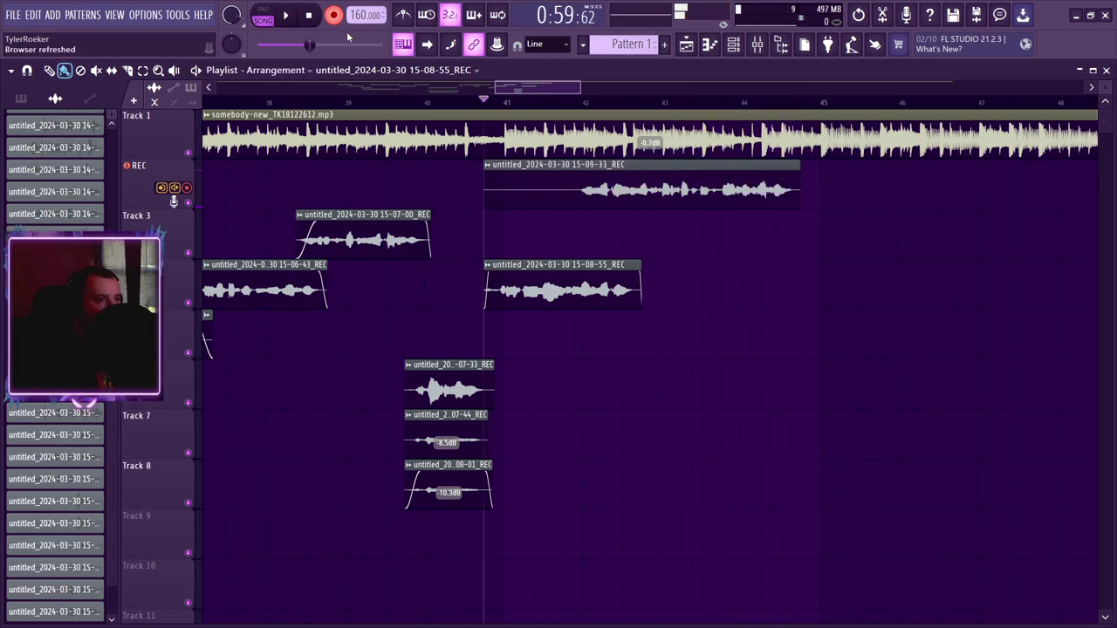
left_click_drag(493, 166, 482, 216)
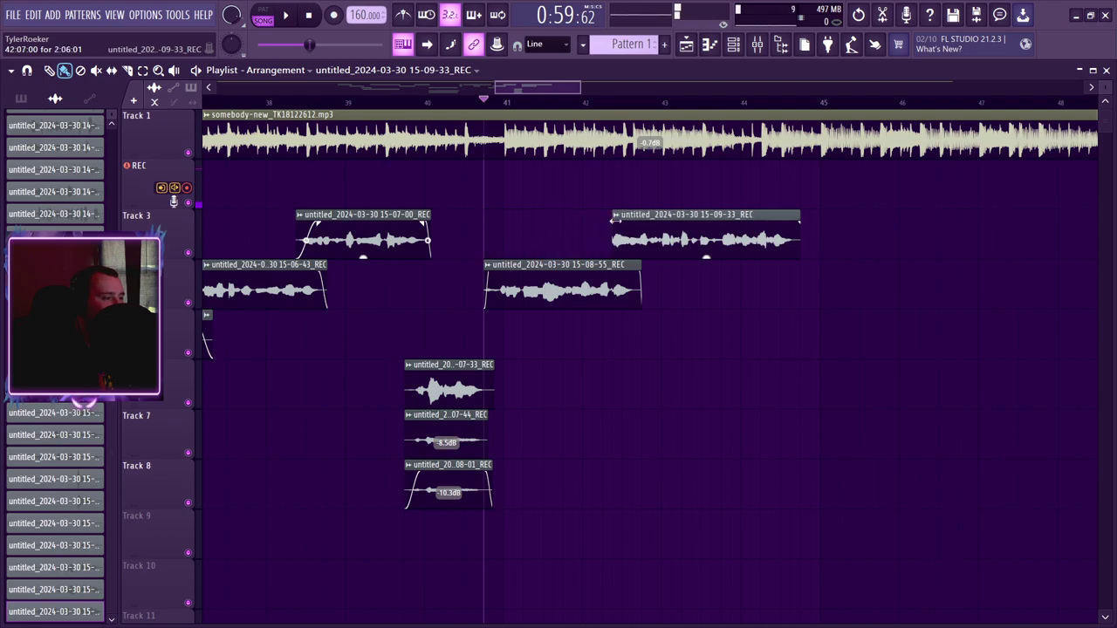
- Play back the new lines on Tracks 3 and 4 from about bar 40 and on into the beat after them
key("space")
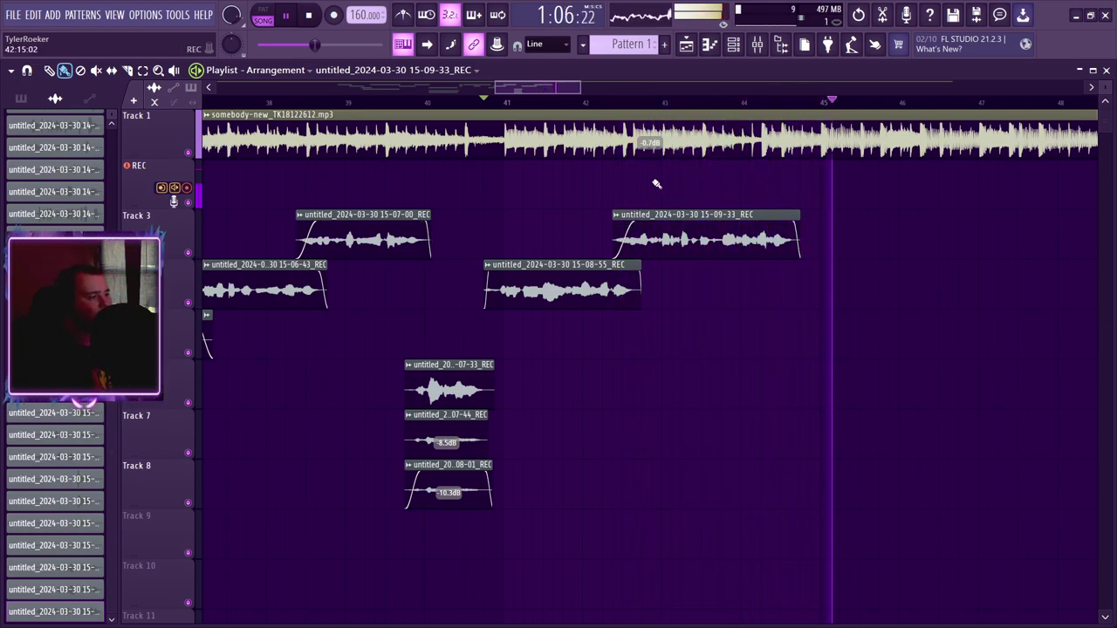
left_click(476, 104)
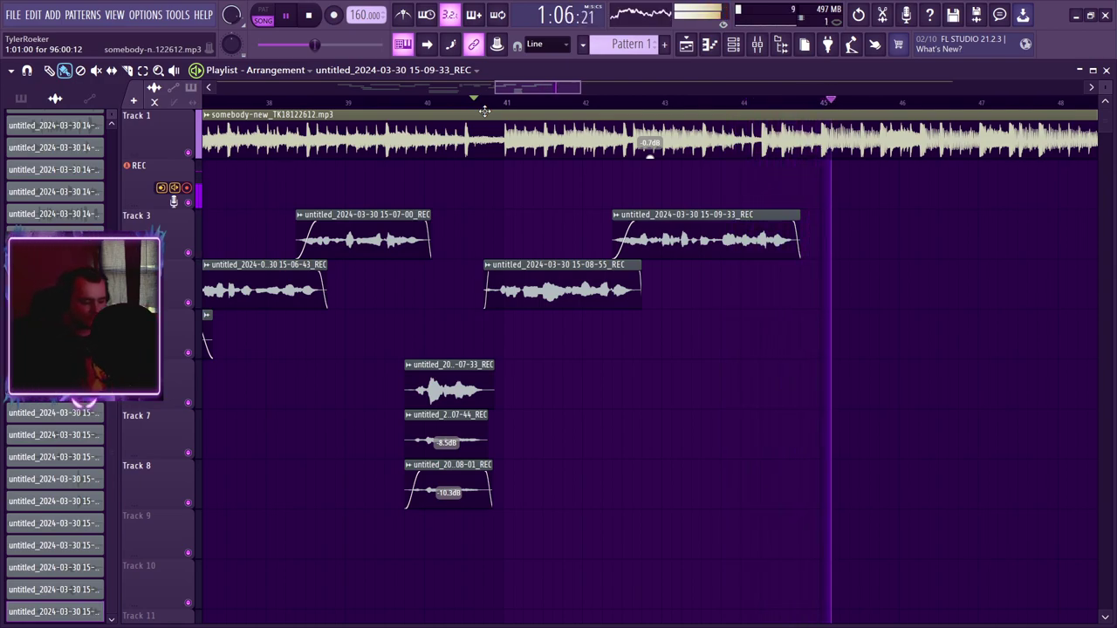
key("space")
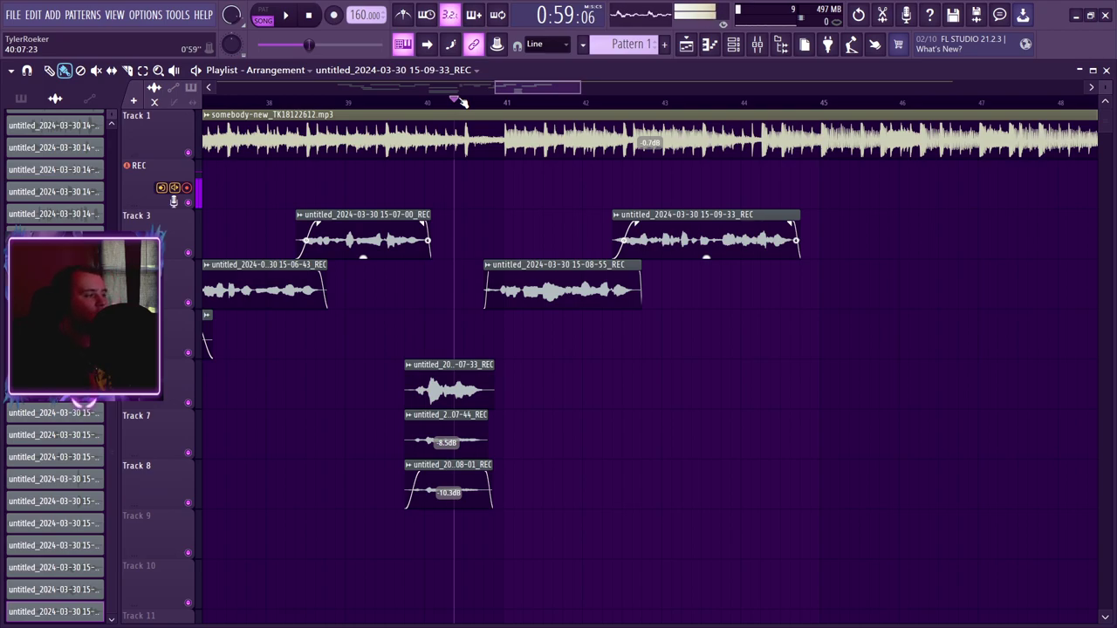
key("space")
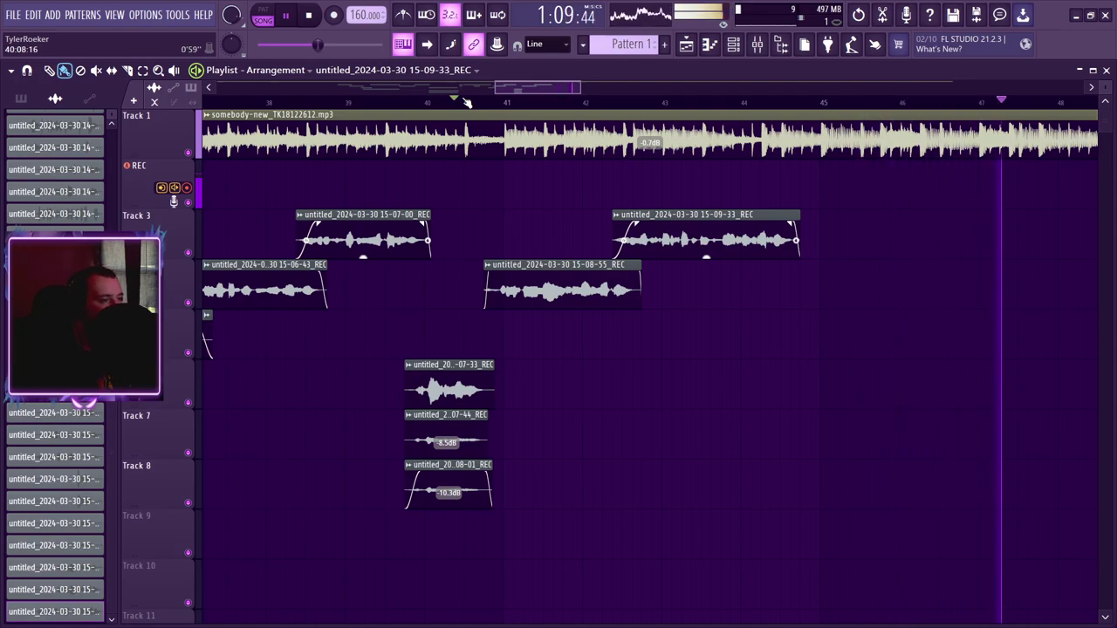
left_click_drag(493, 86, 554, 89)
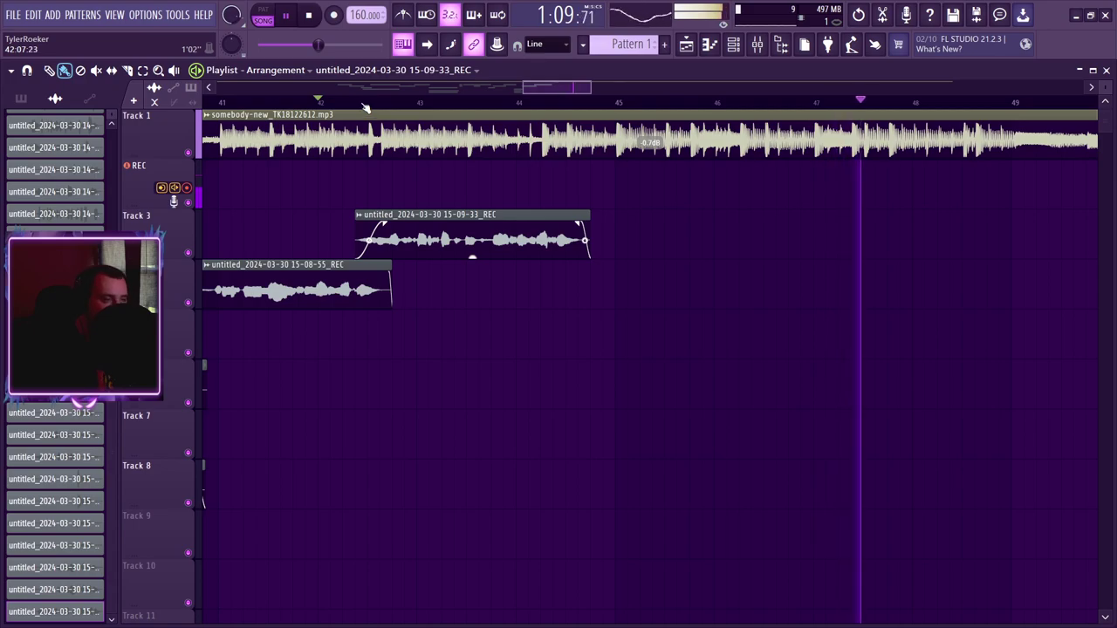
- Try a take of the next long vocal line from bar 42 and undo it
key("space")
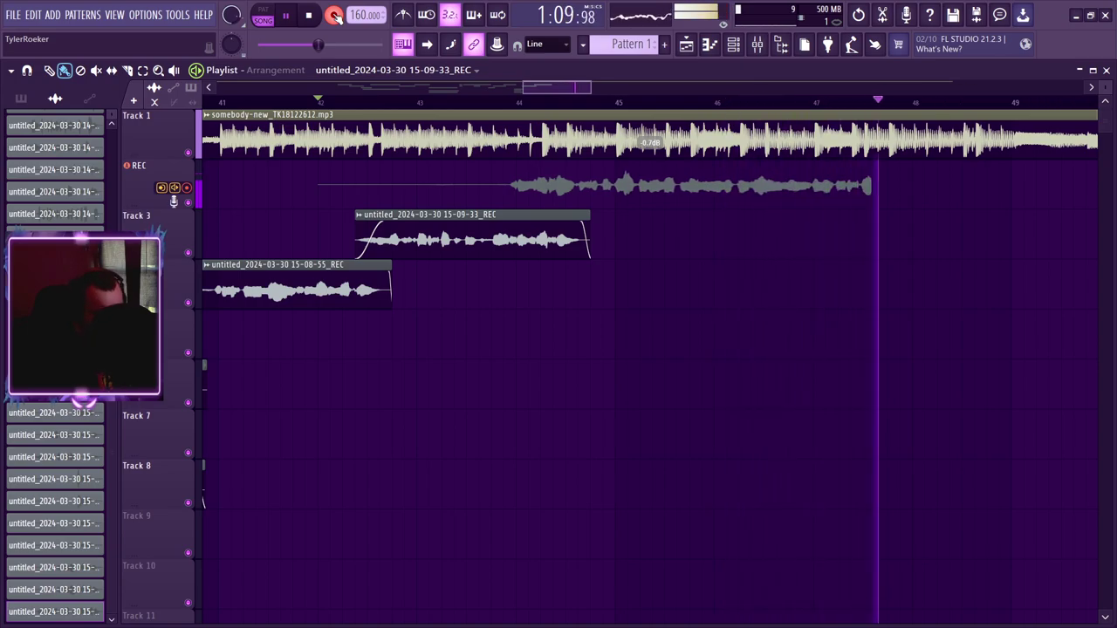
key("space")
key("ctrl+z")
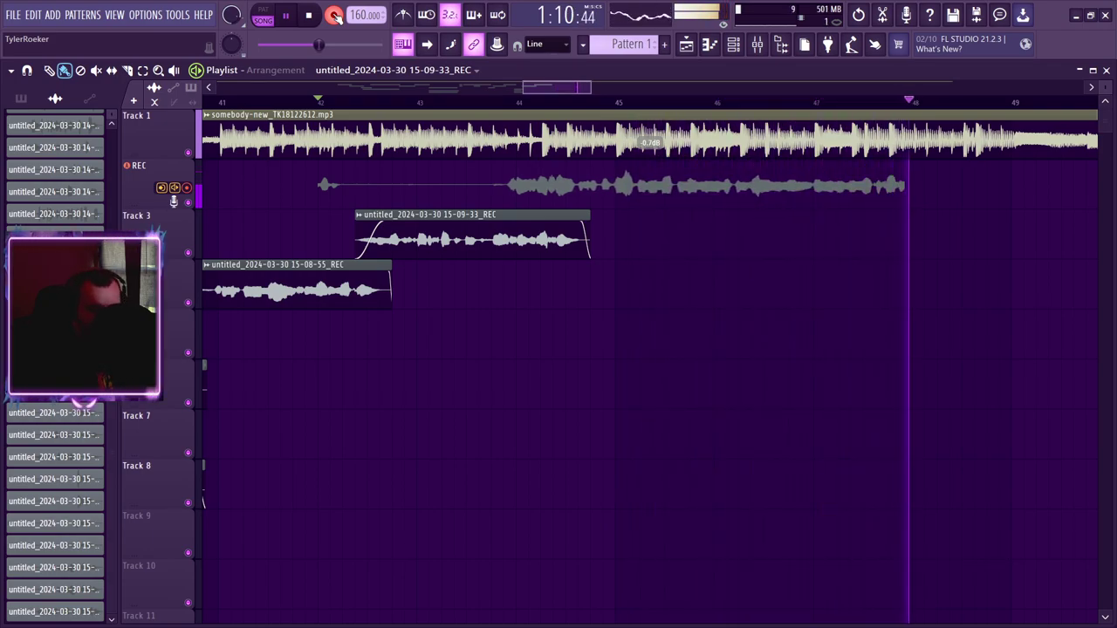
- Record the long line again from bar 42 and place it on Track 5, trimmed to about bars 44.4–48.9 with fades at both ends
key("space")
left_click_drag(470, 181, 469, 346)
key("space")
left_click_drag(314, 313, 566, 328)
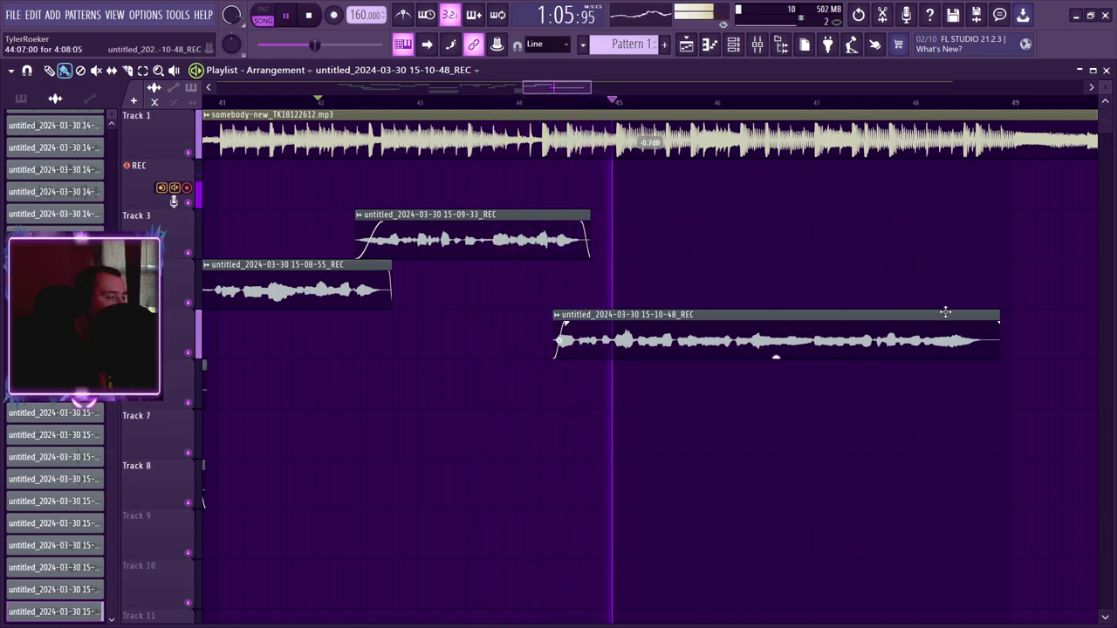
left_click_drag(997, 321, 970, 320)
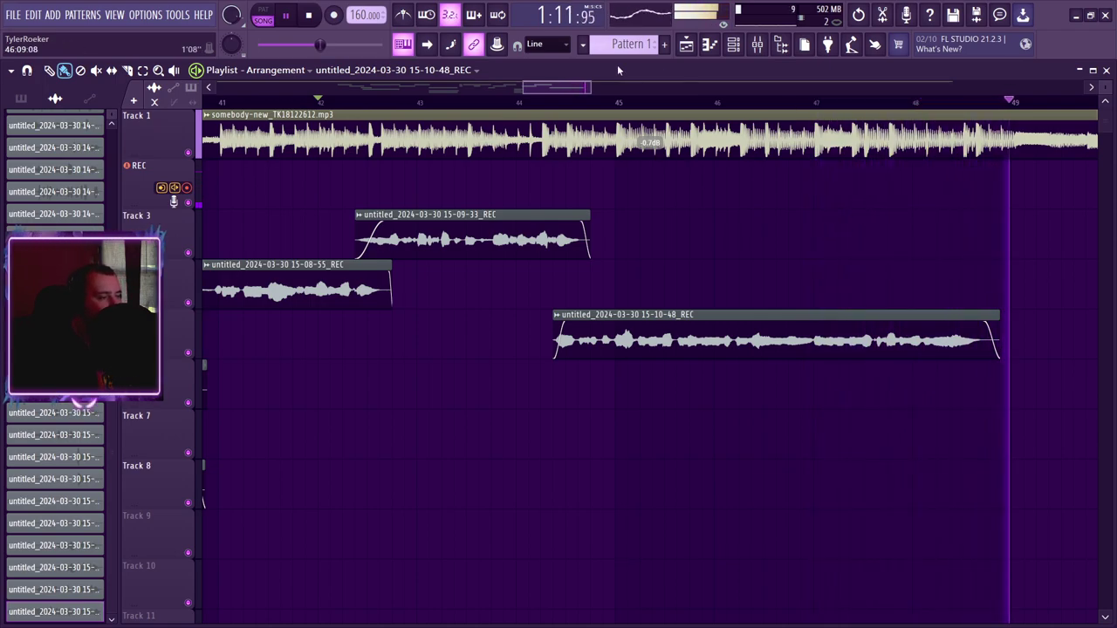
- Play back the Track 5 line and the beat section after it, including a replay from bar 45
left_click_drag(581, 89, 592, 91)
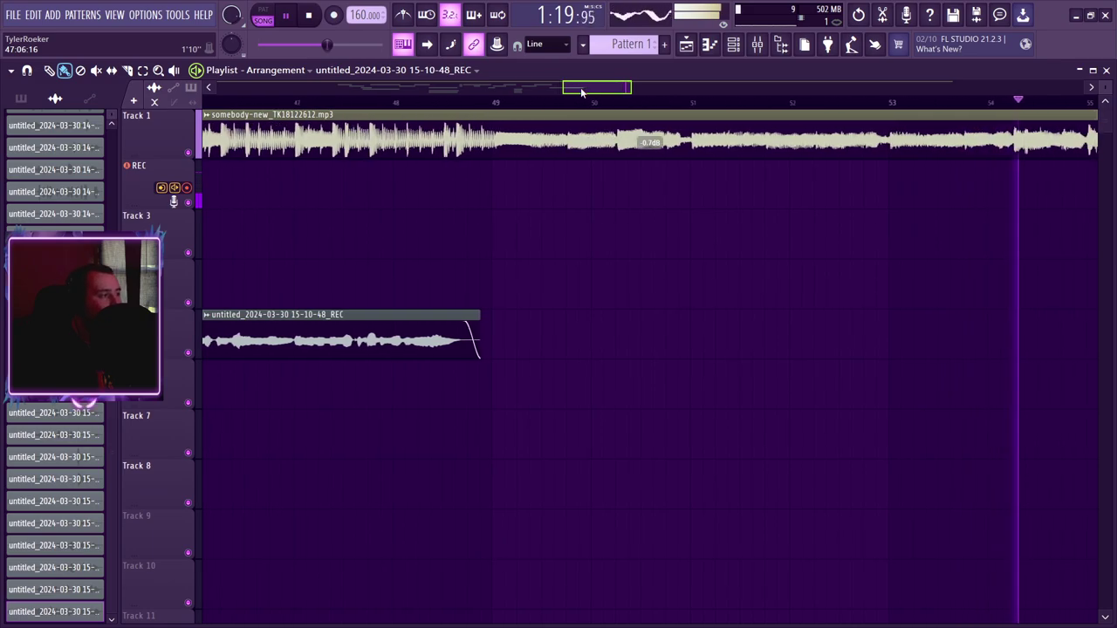
left_click_drag(560, 85, 596, 103)
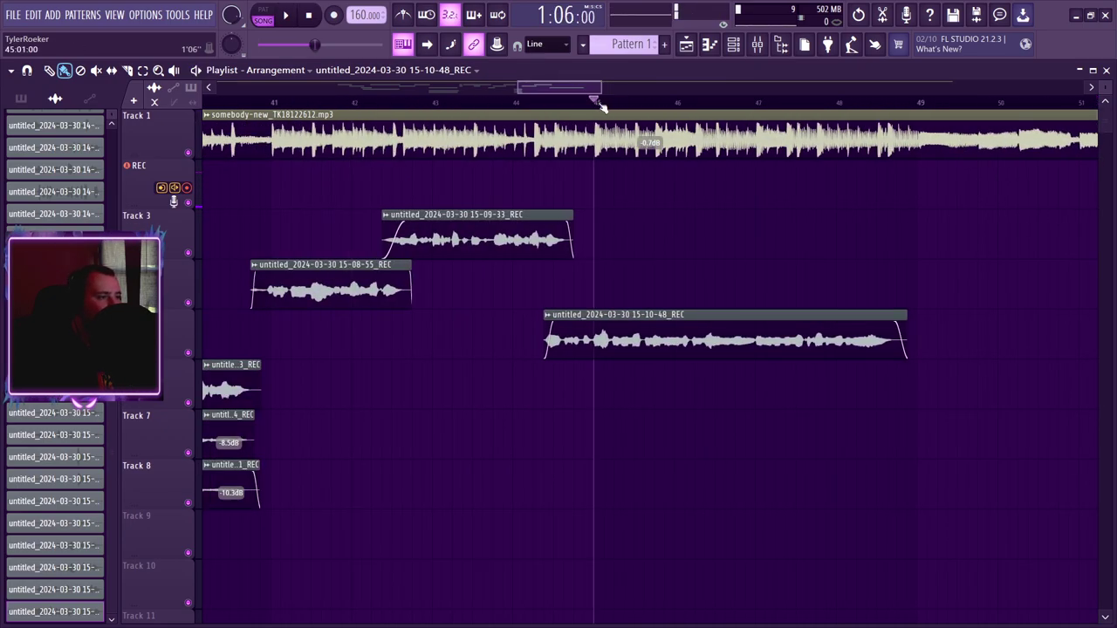
key("space")
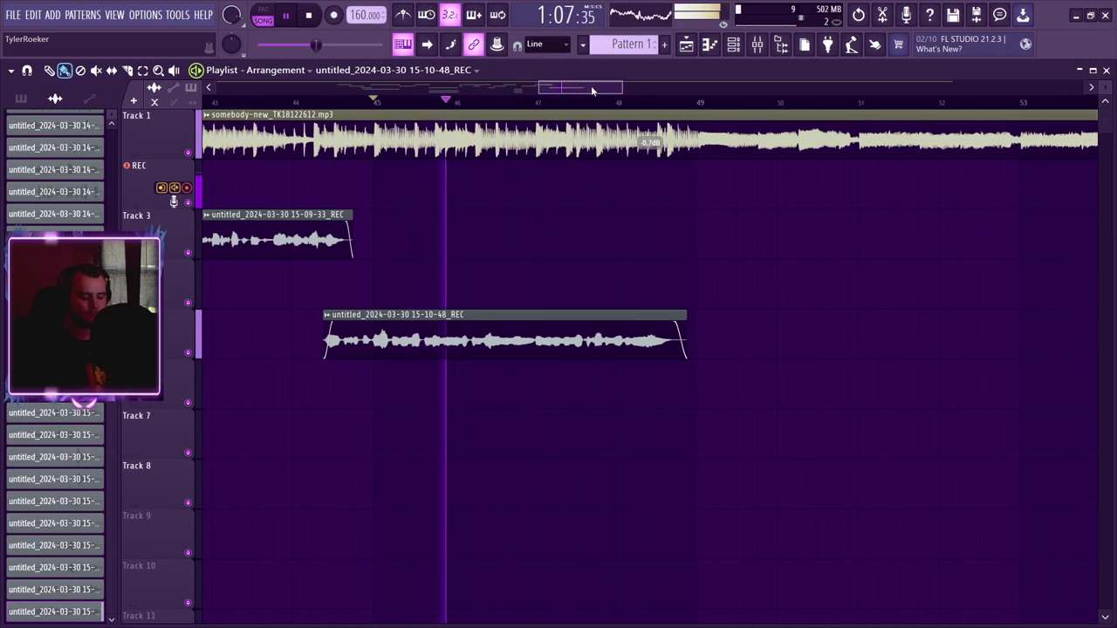
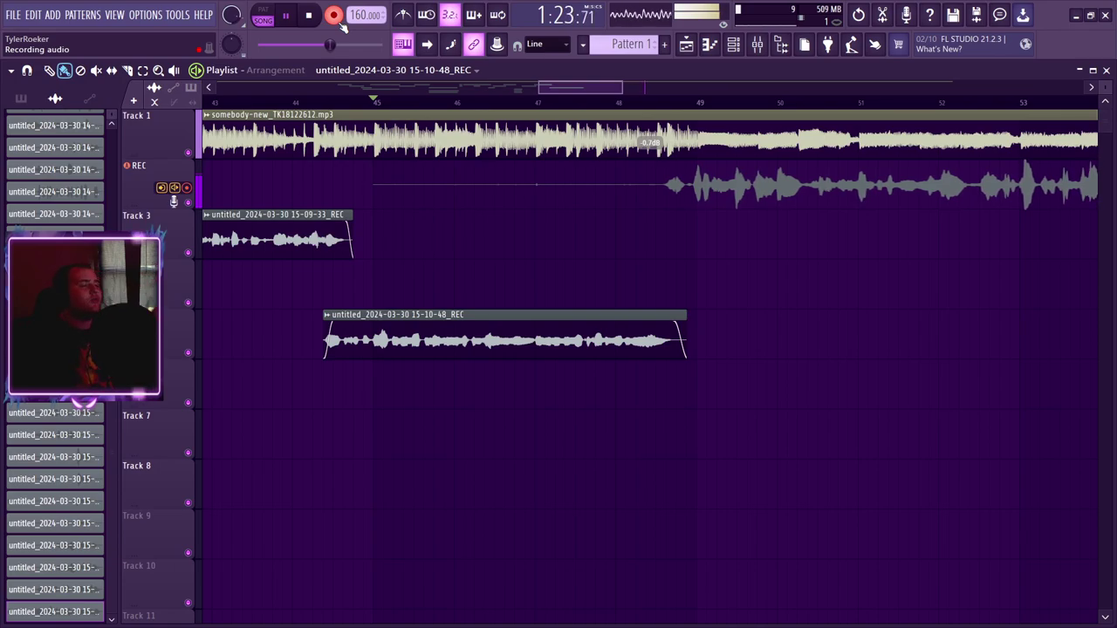
- Try several takes of the vocal section starting near bar 49, recording from bar 45, and undo them
key("space")
key("space")
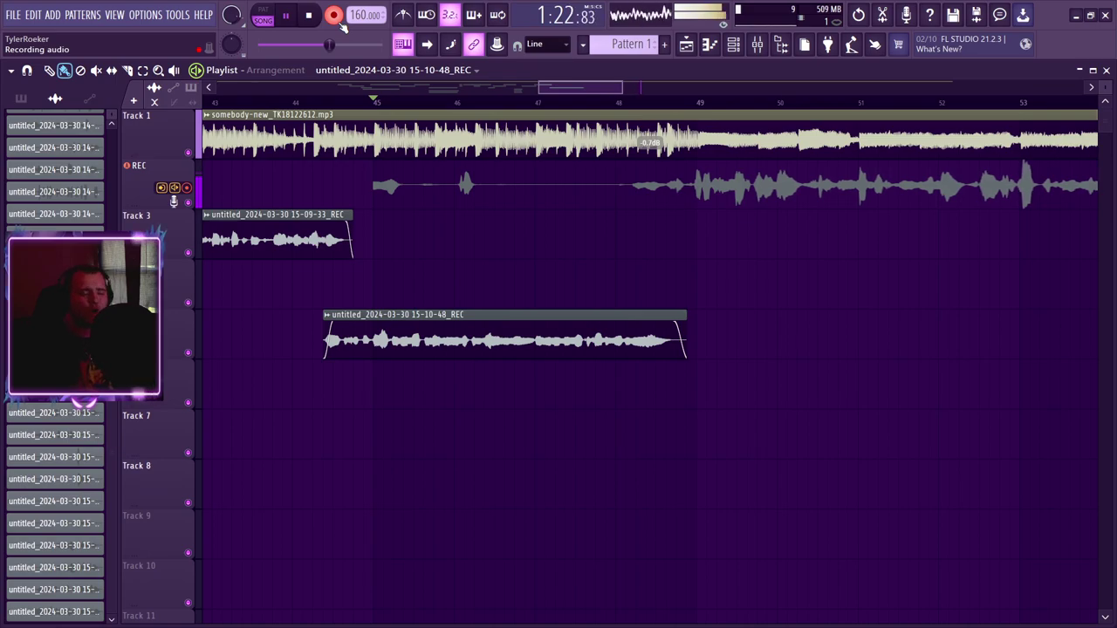
key("space")
key("ctrl+z")
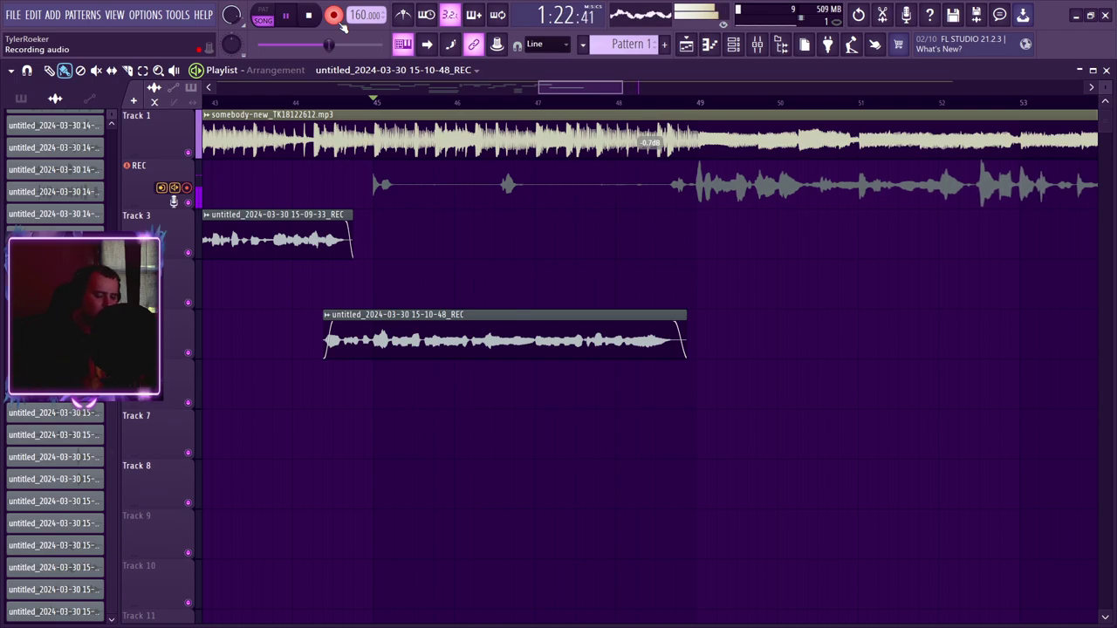
key("space")
key("ctrl+z")
- Record another take of the section from bar 45, play it back from about bar 48.7 and delete it
key("space")
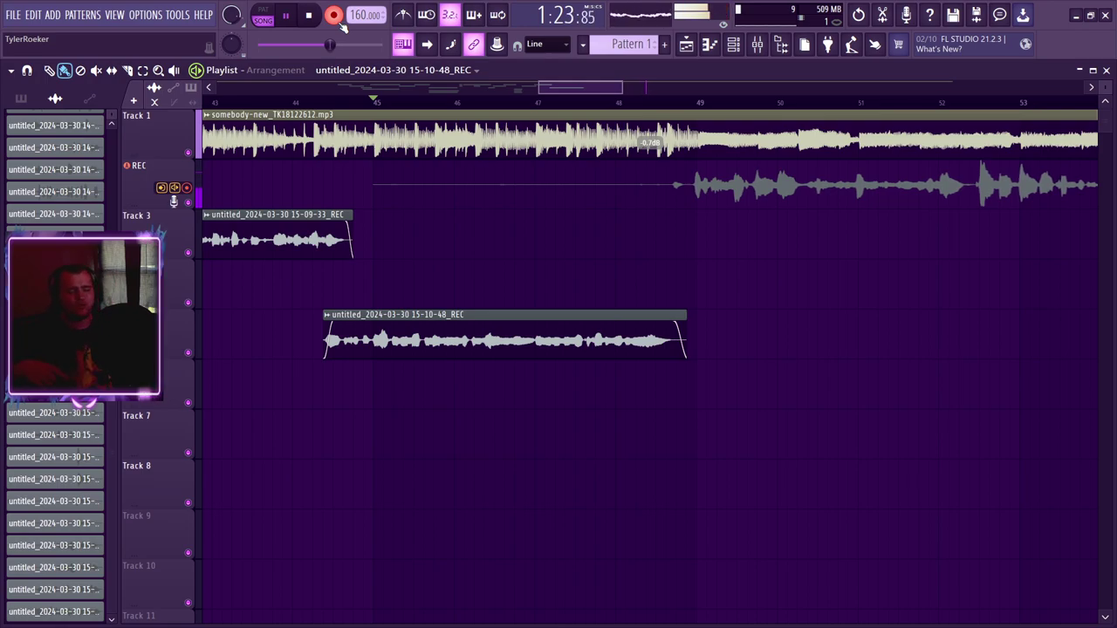
key("space")
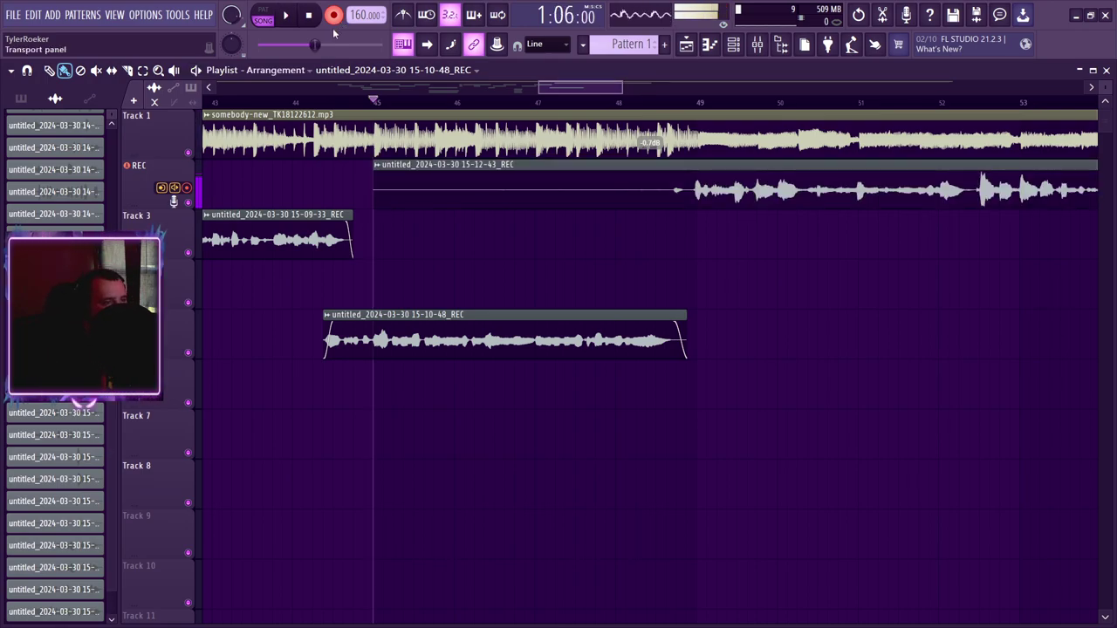
left_click(677, 114)
left_click(677, 103)
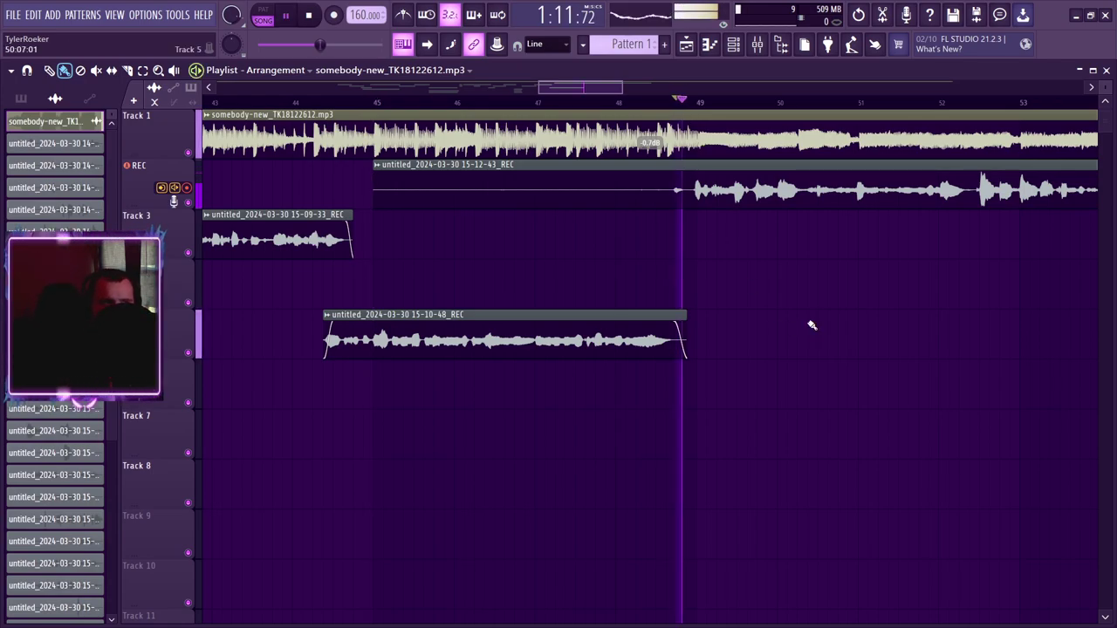
left_click_drag(570, 86, 589, 89)
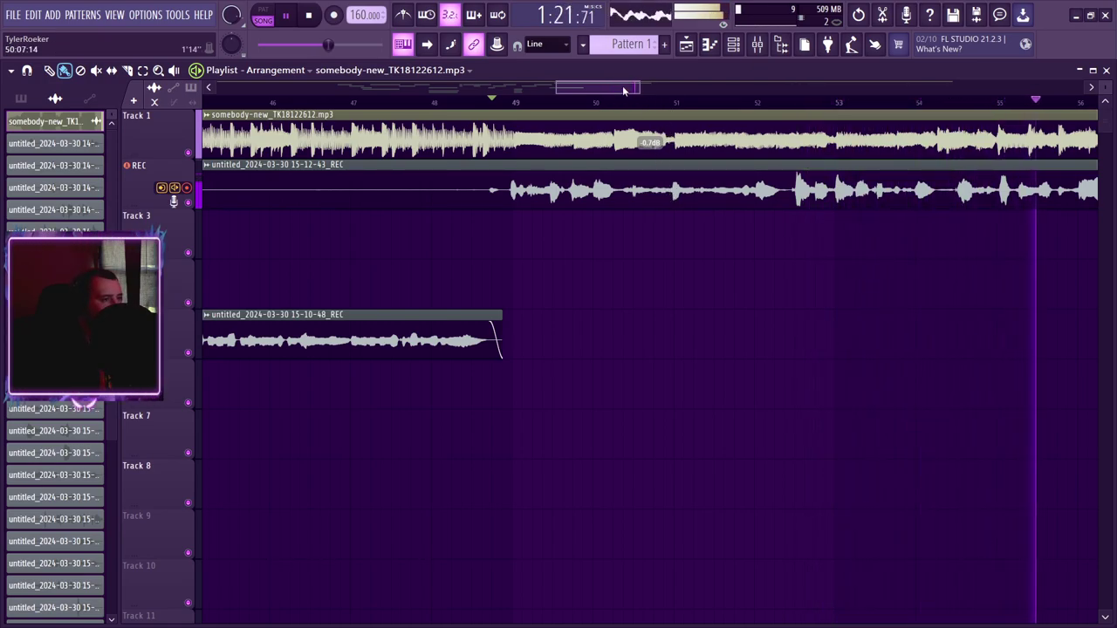
key("space")
right_click(625, 184)
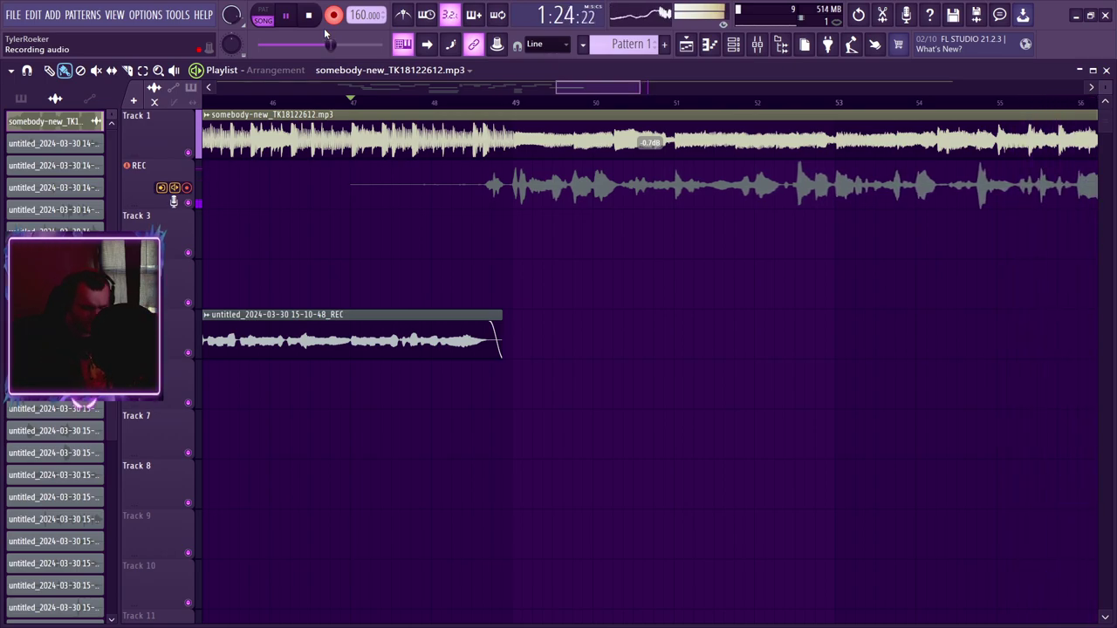
- Try two vocal takes from bar 47 on the REC track, play back the first one, and discard both
key("space")
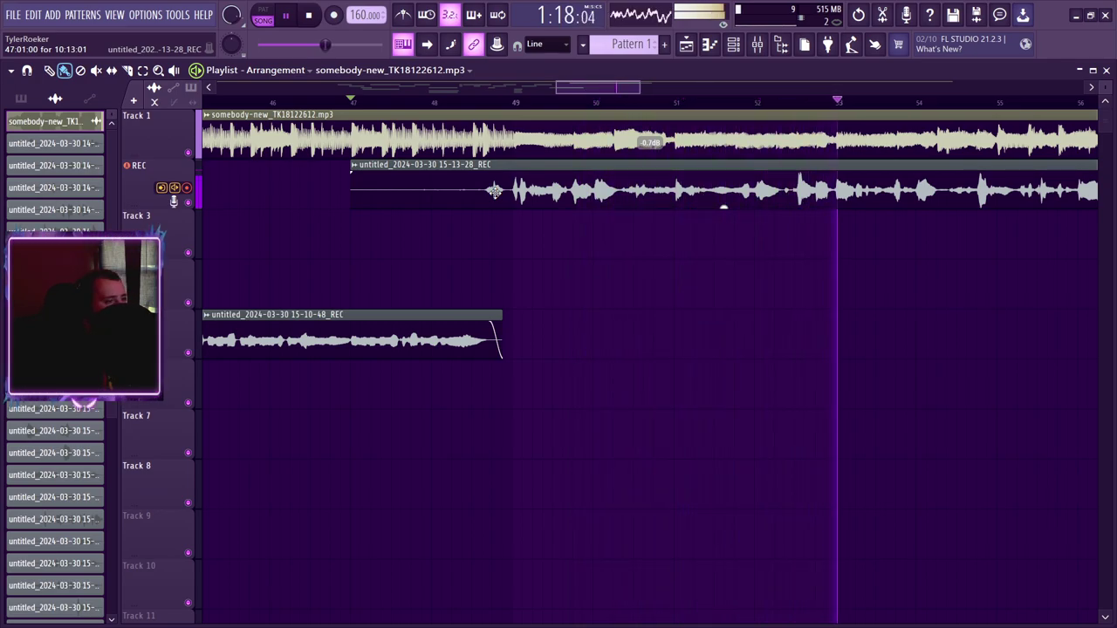
left_click_drag(594, 86, 636, 81)
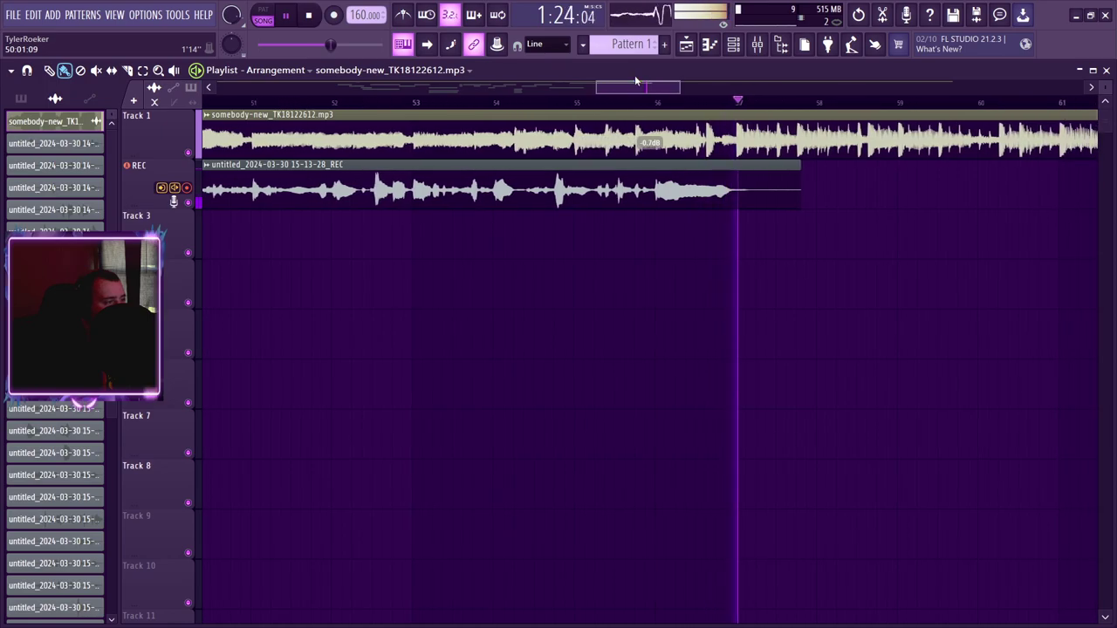
key("space")
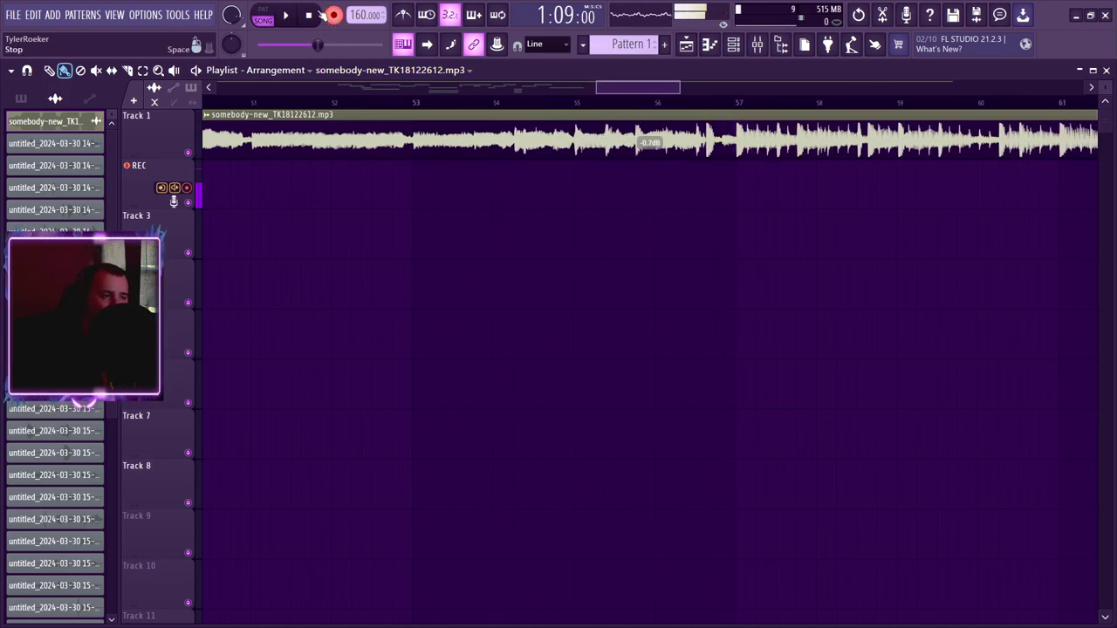
left_click_drag(614, 91, 562, 108)
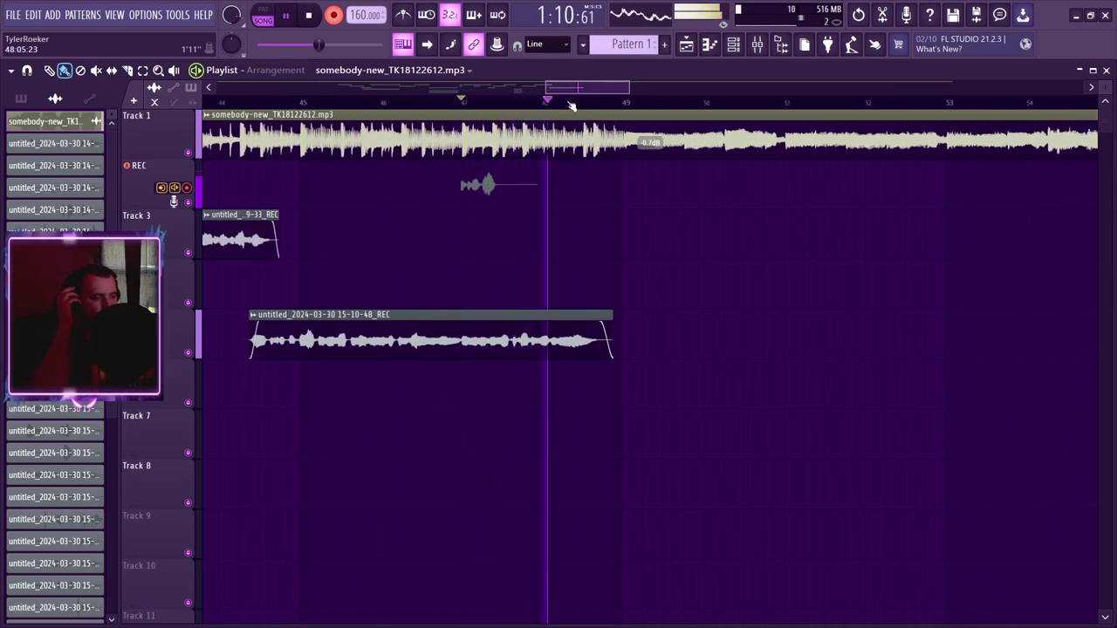
key("space")
key("ctrl+z")
- Record another vocal take from bar 47 on the REC track and play it back from about bar 48.6
key("space")
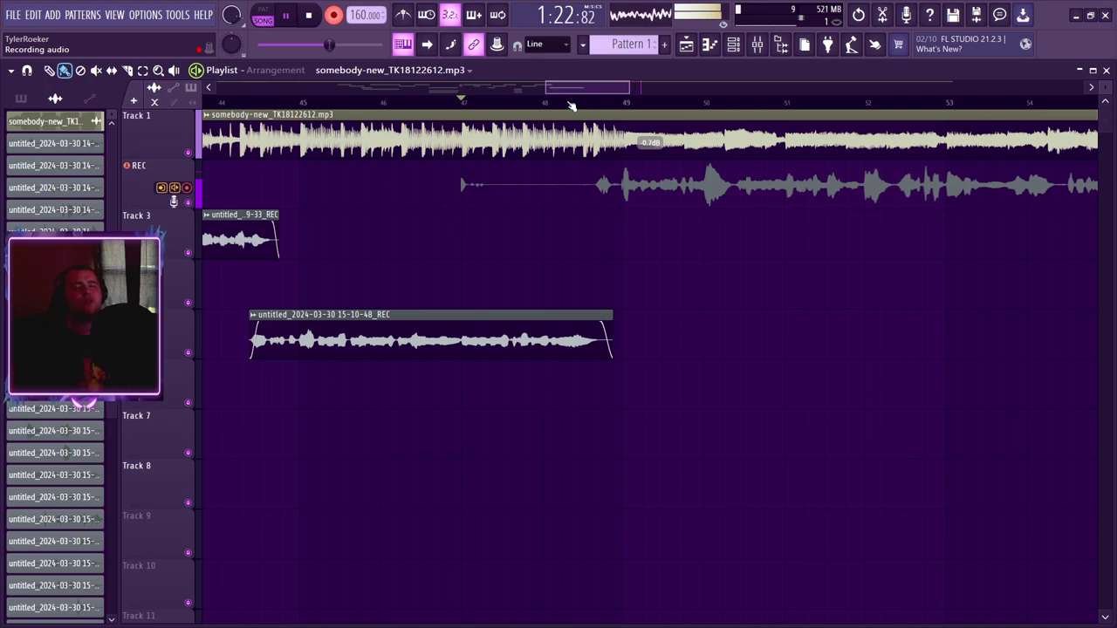
key("space")
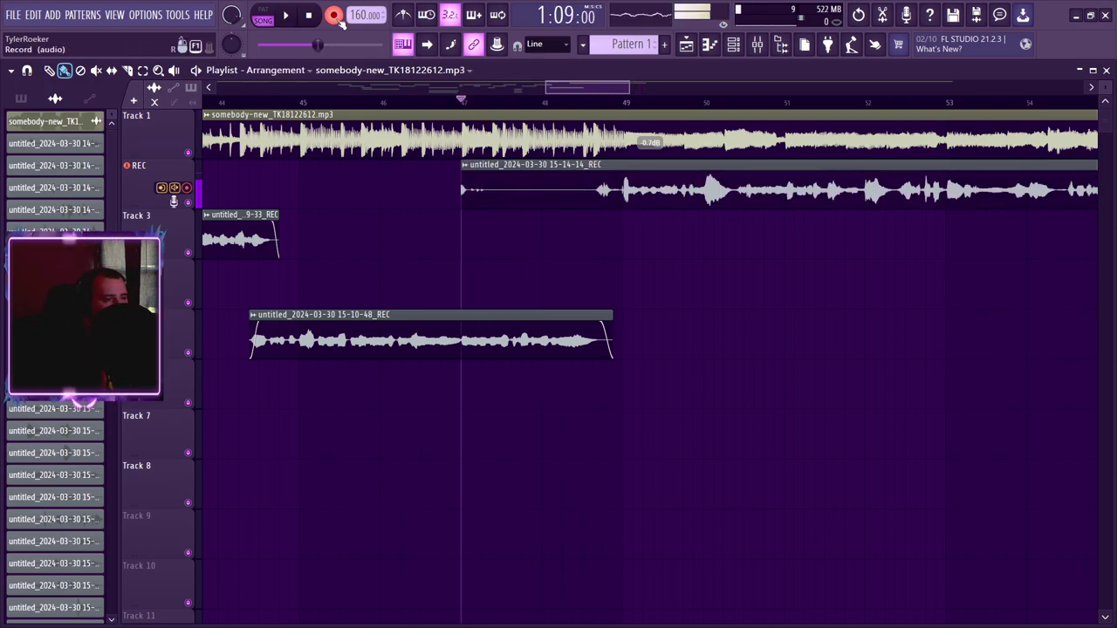
key("space")
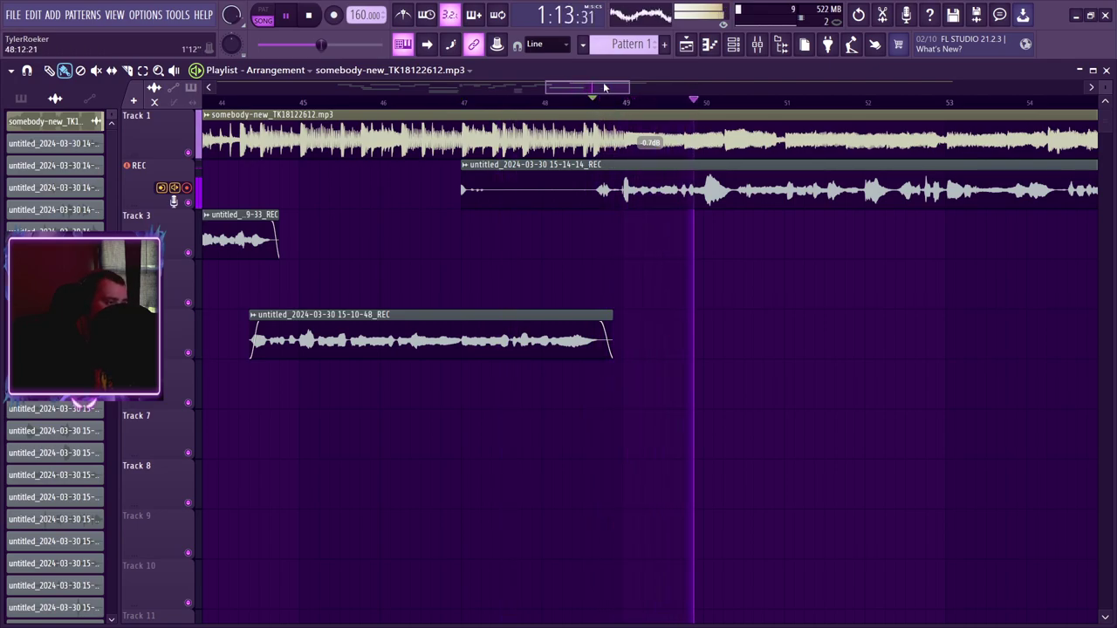
left_click_drag(610, 90, 646, 93)
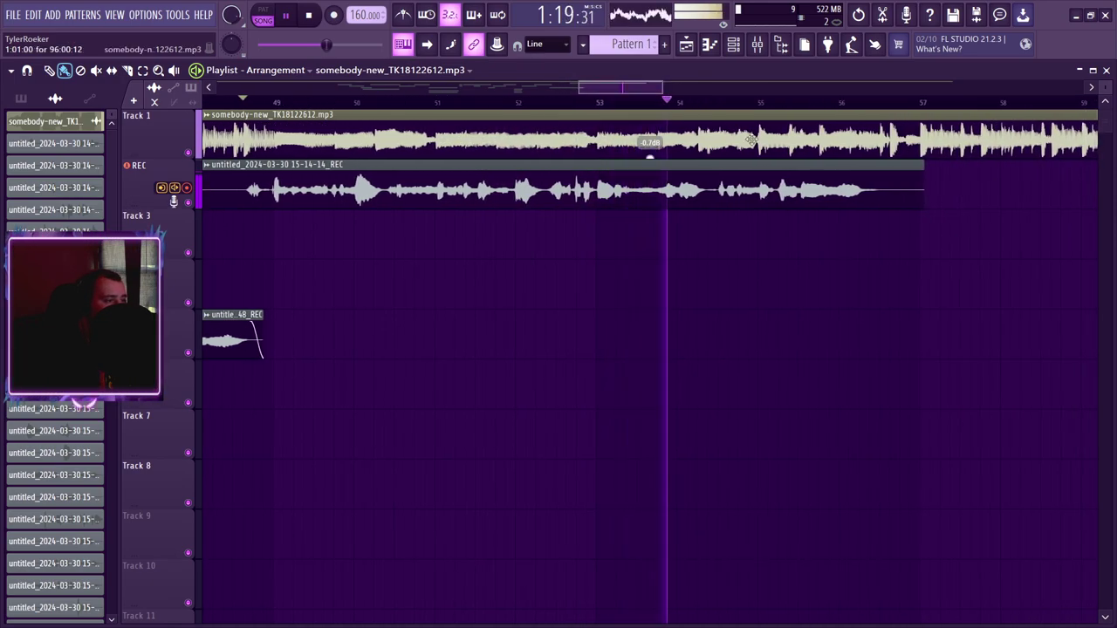
- Trim the new take to about bars 48.5–56.6 with fades at both ends, move it to Track 4, and play it back
left_click_drag(922, 168, 885, 175)
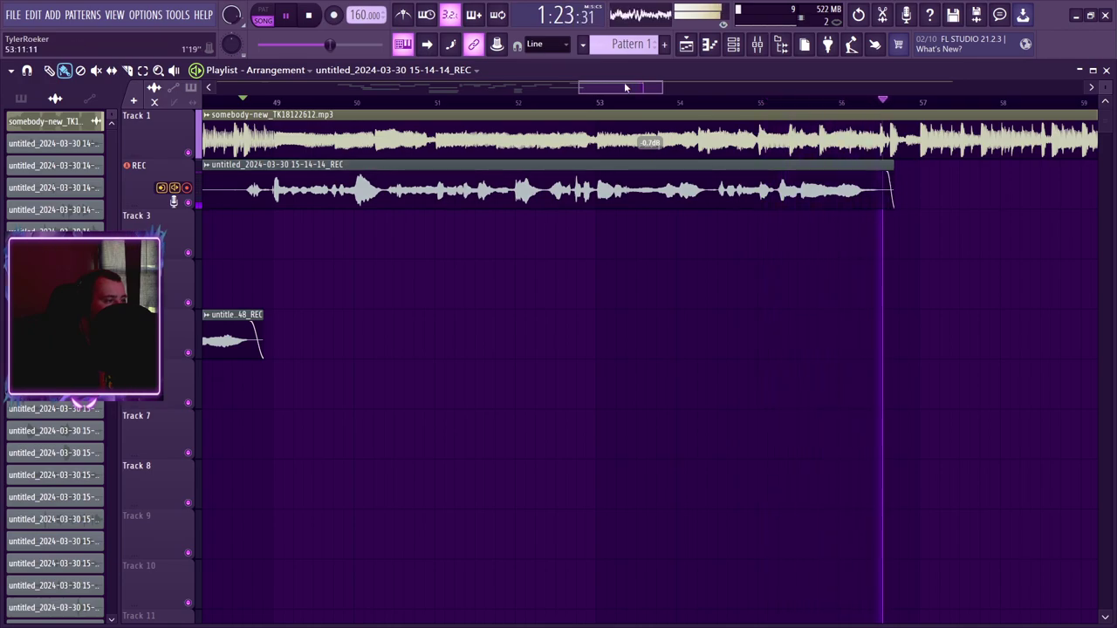
key("space")
left_click_drag(457, 164, 533, 173)
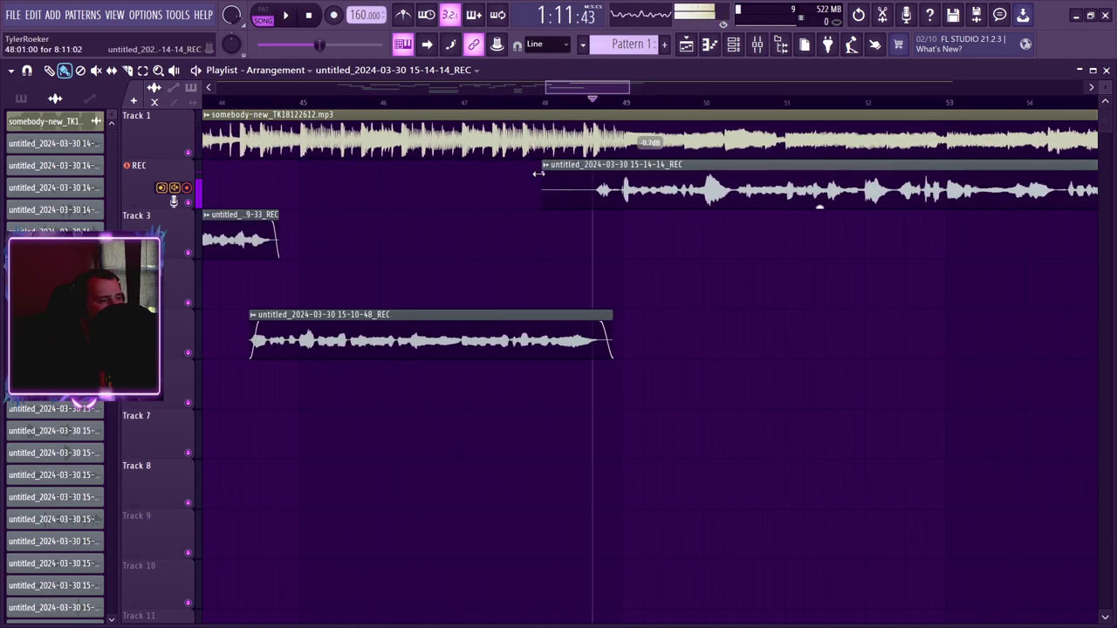
left_click_drag(623, 187, 624, 238)
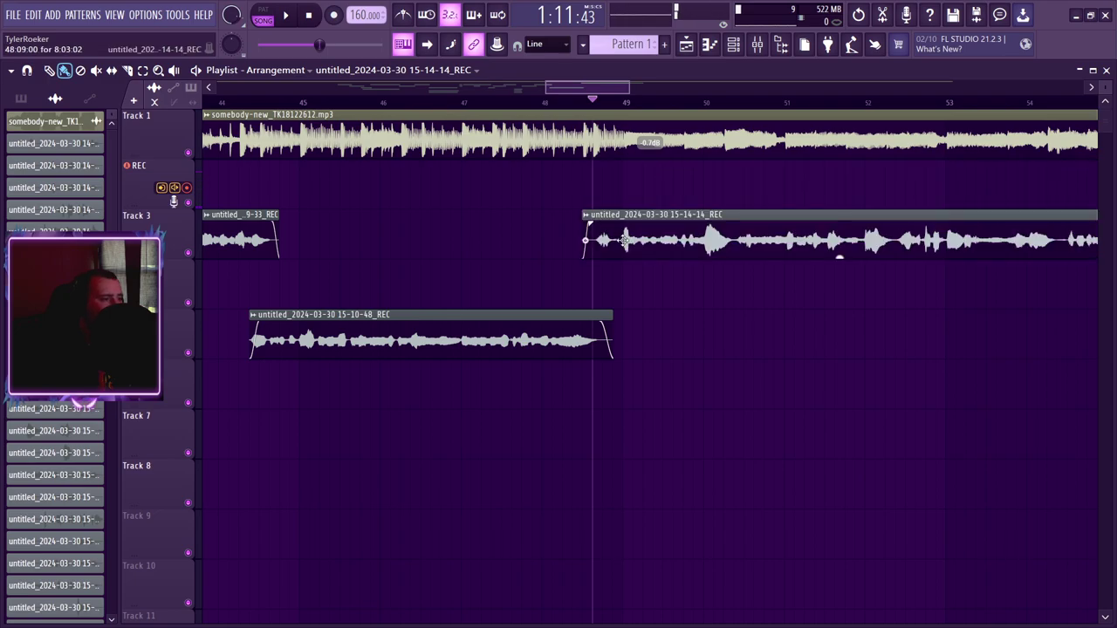
left_click_drag(624, 283, 624, 284)
key("space")
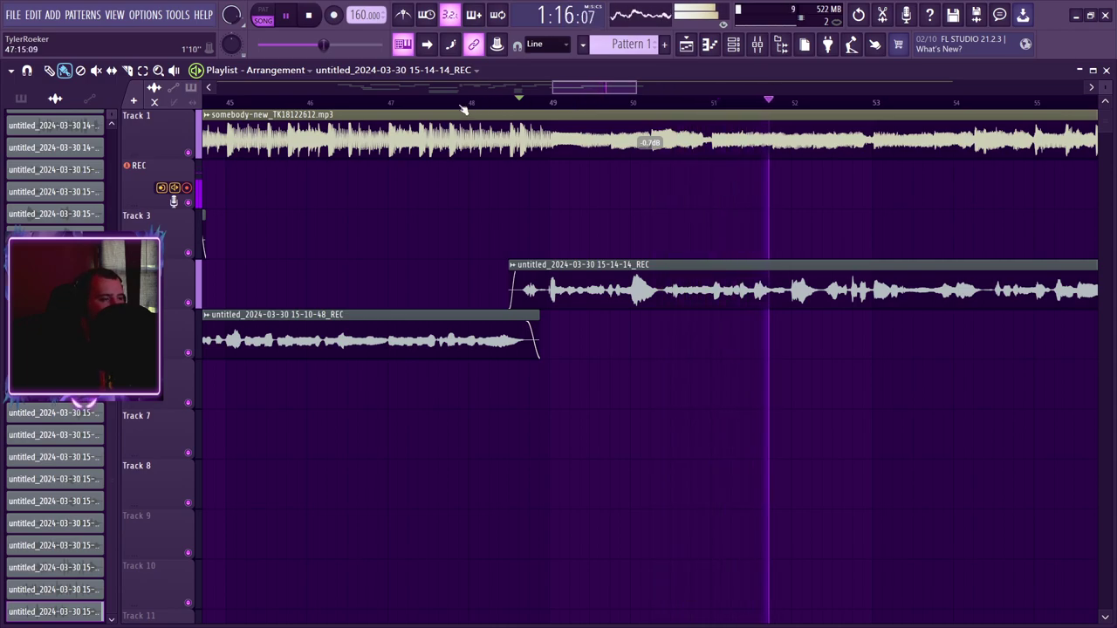
key("space")
- Record a backing layer from about bar 47.5, move it to Track 6, and set its gain to -6.0 dB
left_click(429, 103)
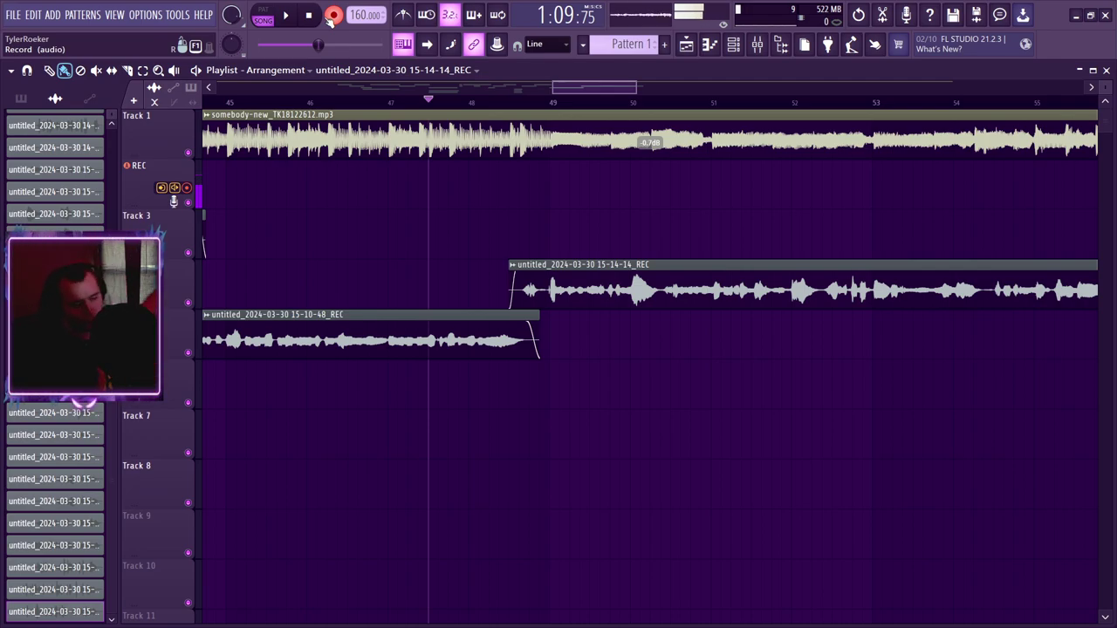
key("space")
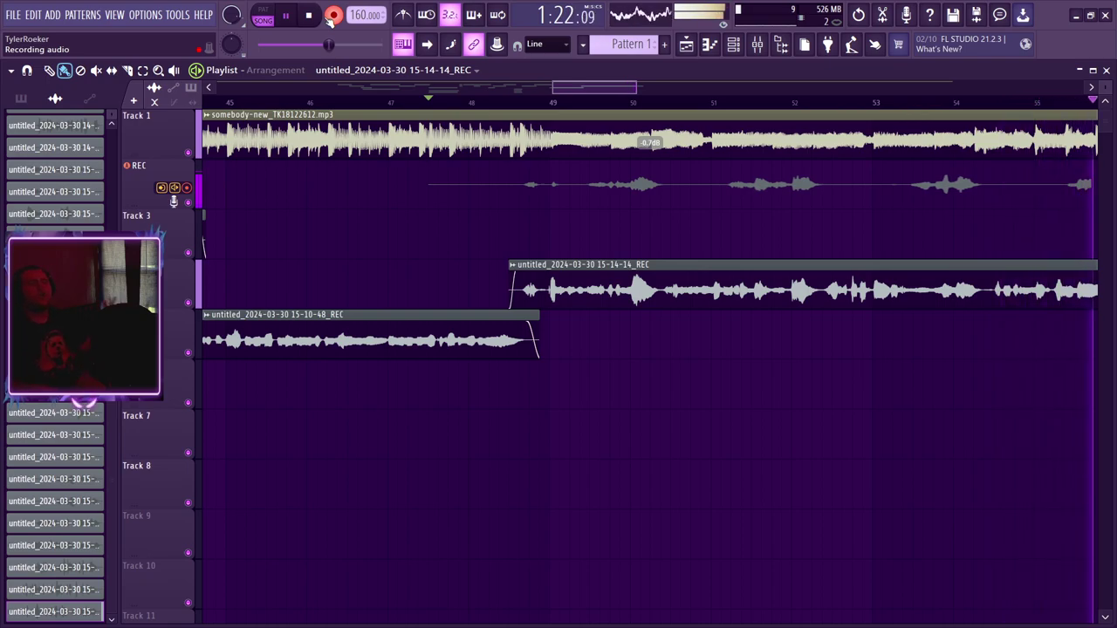
key("space")
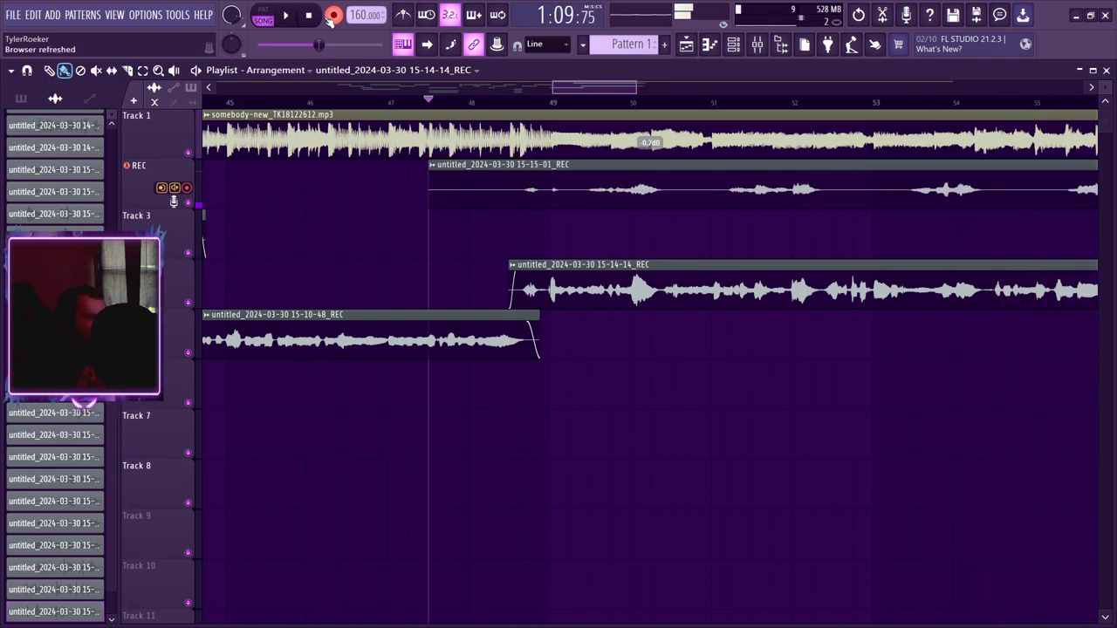
left_click_drag(456, 189, 461, 390)
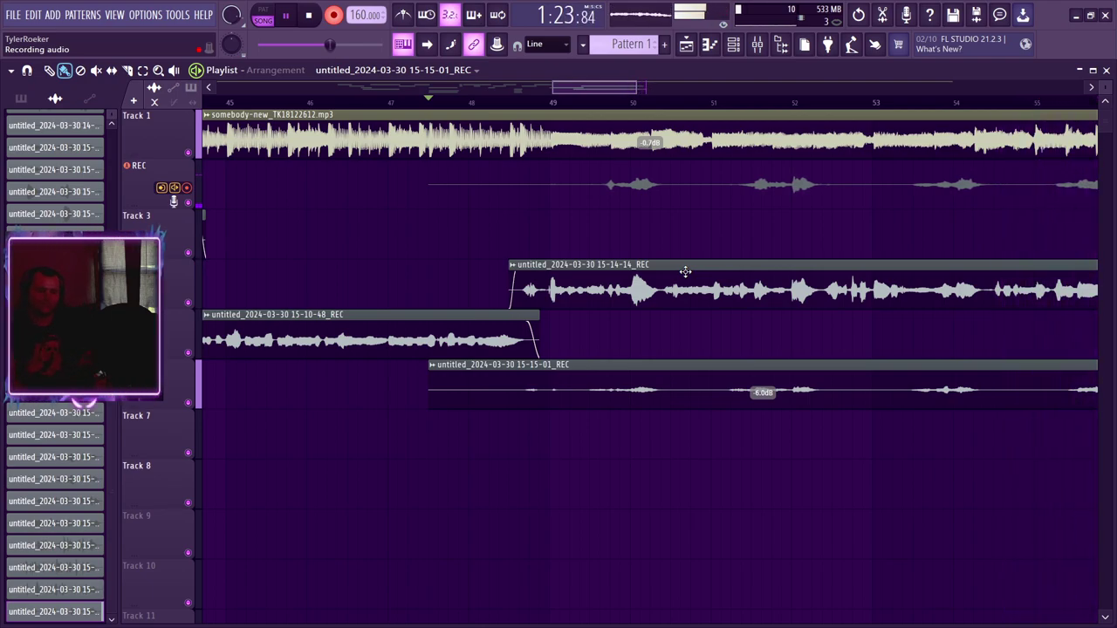
- Finish a second backing layer, place it on Track 7 with its gain at -11.0 dB, and play the layers together
key("space")
left_click_drag(599, 192, 699, 455)
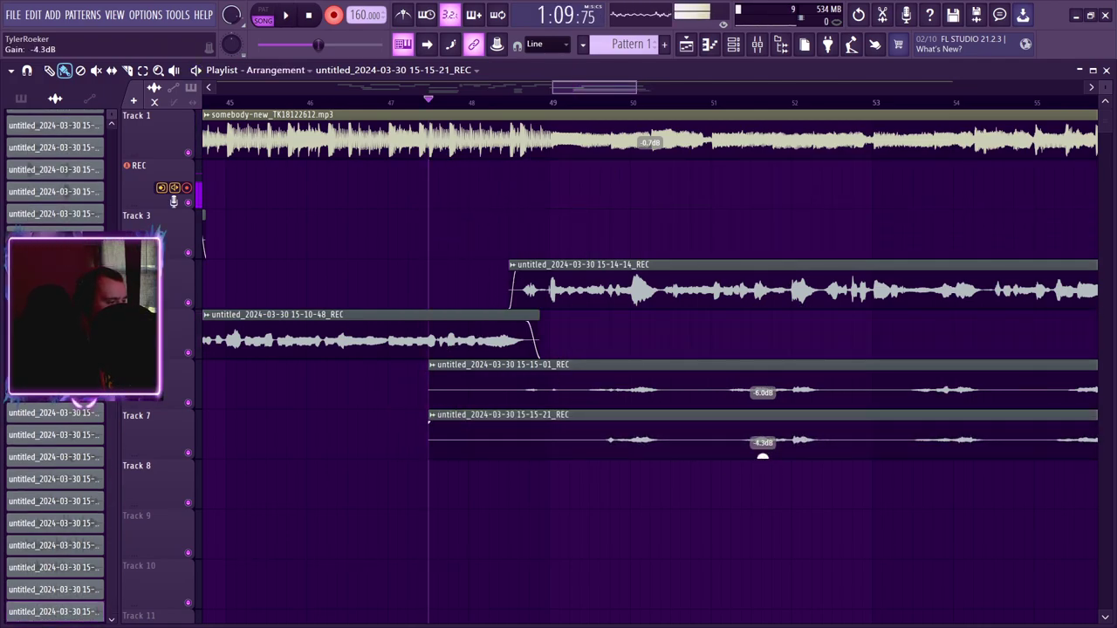
key("space")
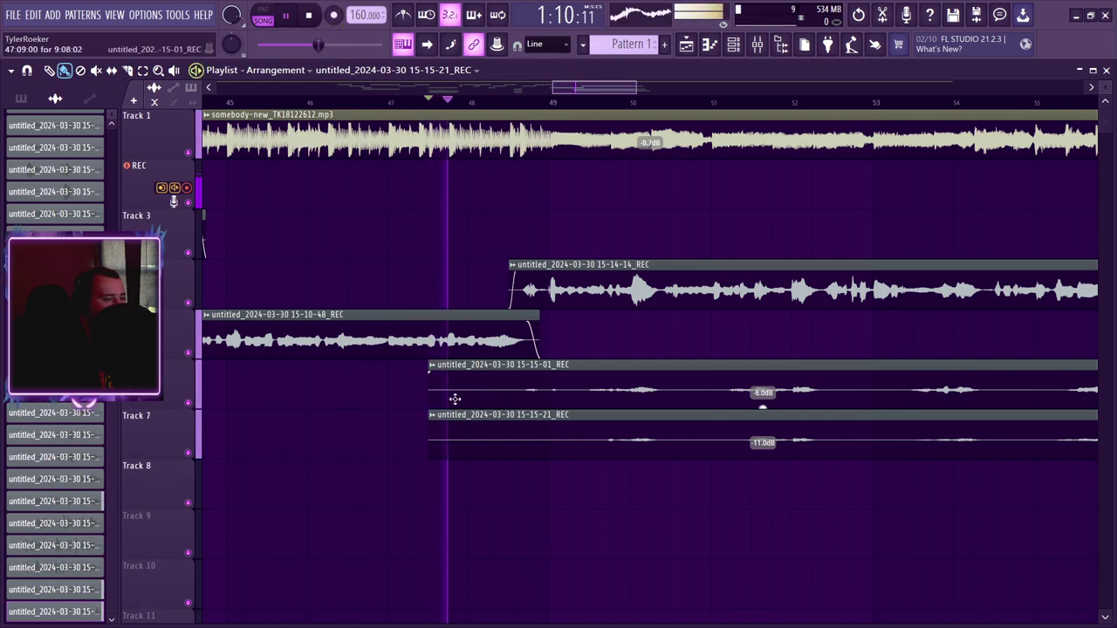
- Trim the Track 6 layer to about bars 49.2–56.5 and the Track 7 layer to about bars 49.6–56.5
left_click_drag(428, 365, 568, 384)
left_click_drag(429, 416, 601, 417)
left_click_drag(606, 88, 659, 96)
left_click_drag(669, 418, 589, 419)
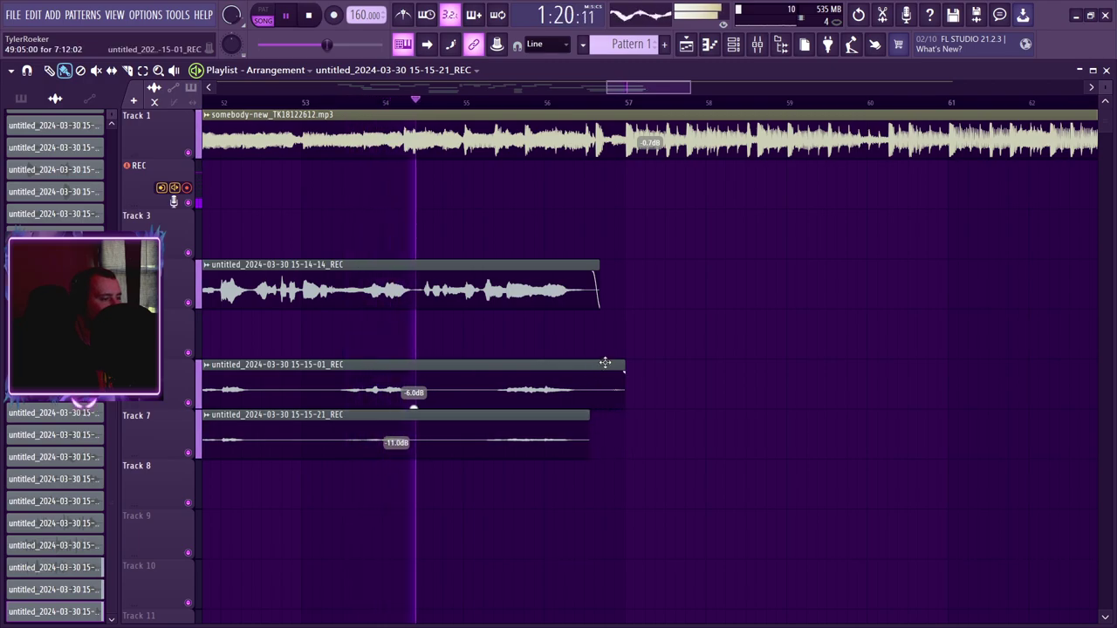
left_click_drag(623, 371, 594, 393)
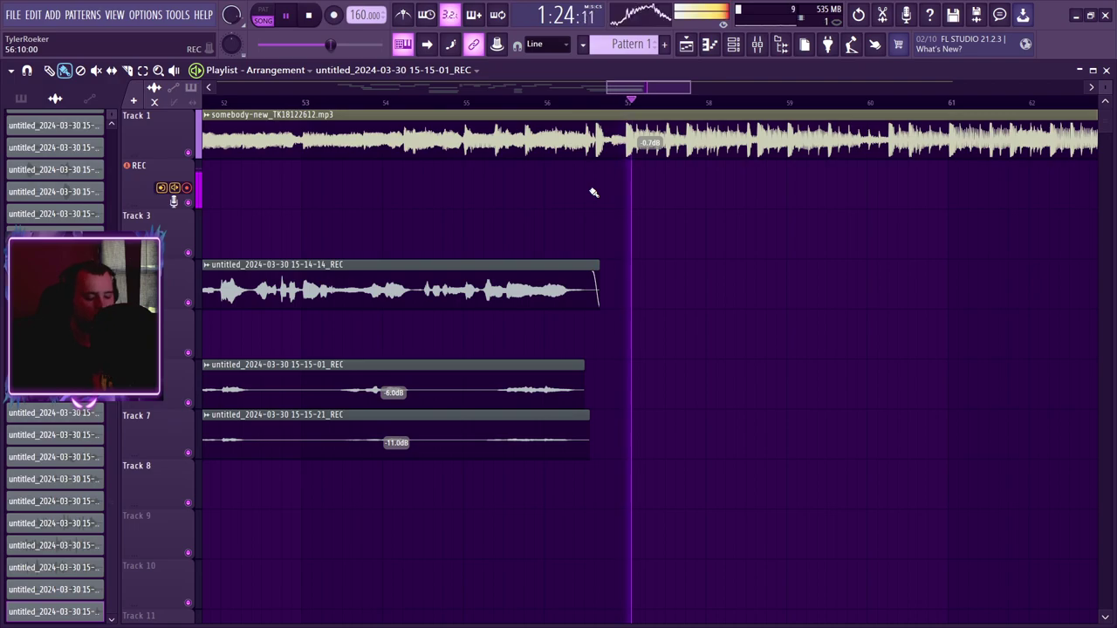
- Copy all vocal clips between about bars 16.7 and 33 and place the copies from about bar 56.7 on Tracks 5–10
left_click_drag(627, 89, 370, 123)
key("space")
scroll(379, 103, "left", 5)
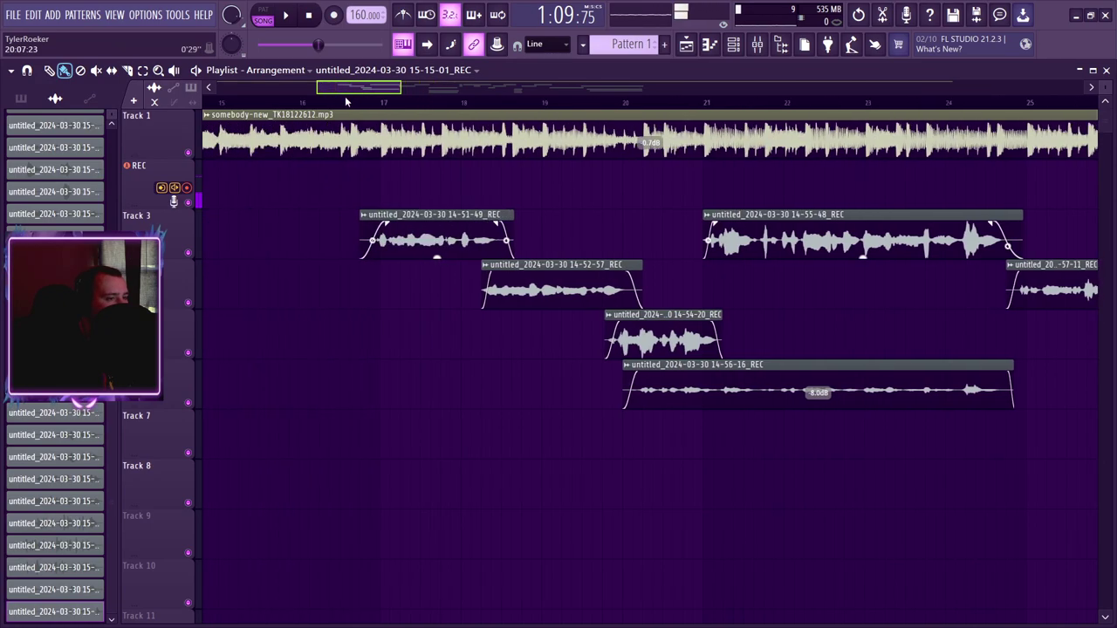
key("space")
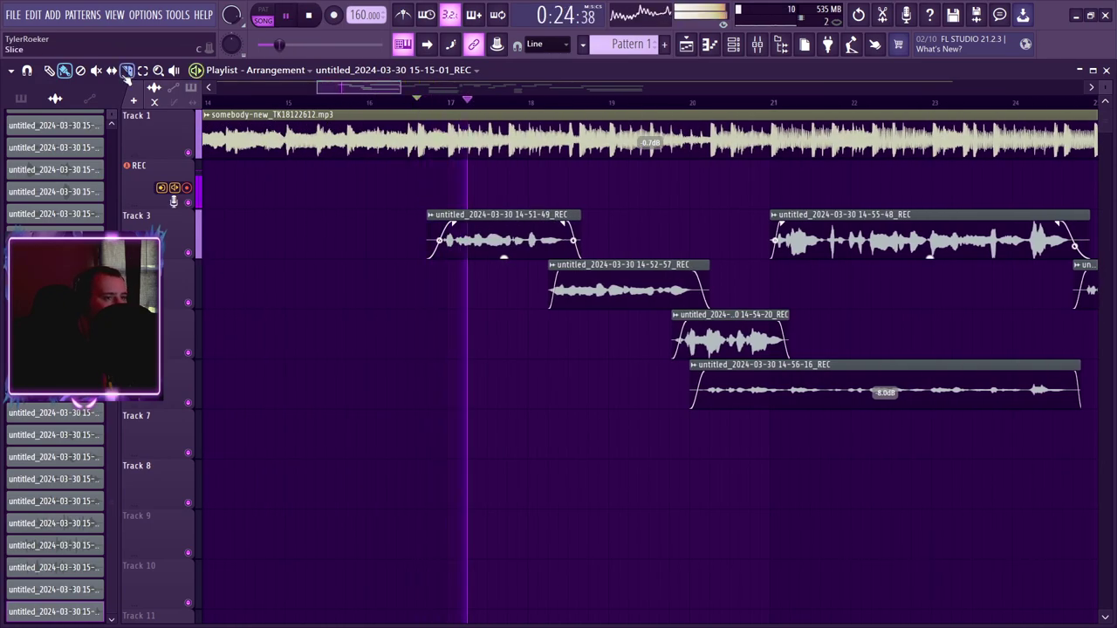
key("e")
left_click_drag(425, 478, 756, 229)
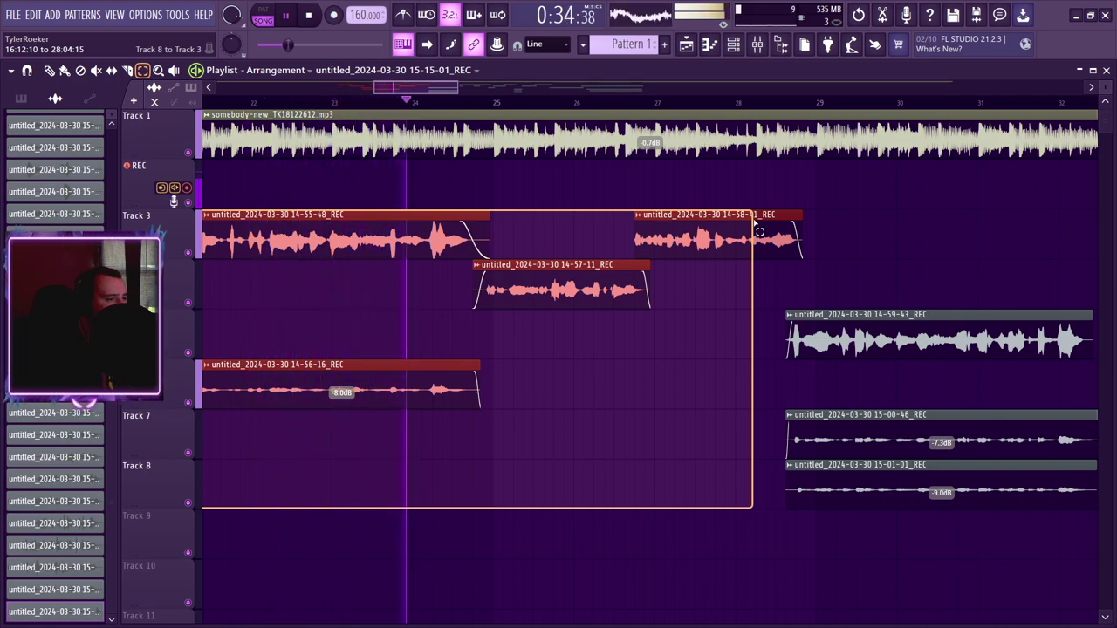
left_click_drag(754, 221, 566, 234)
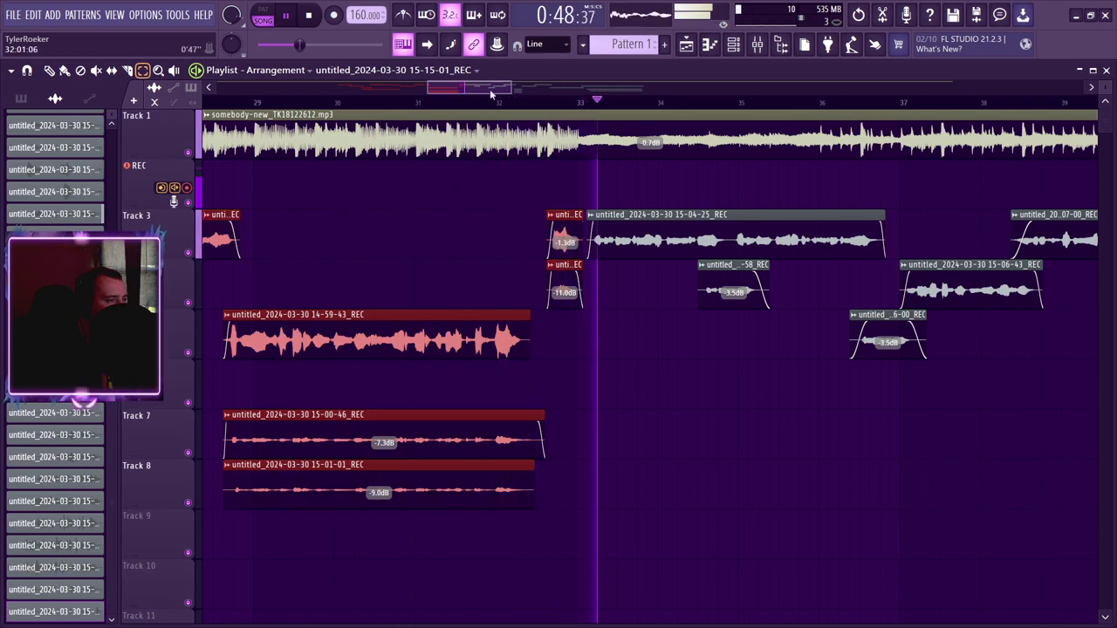
left_click_drag(477, 89, 563, 186)
key("space")
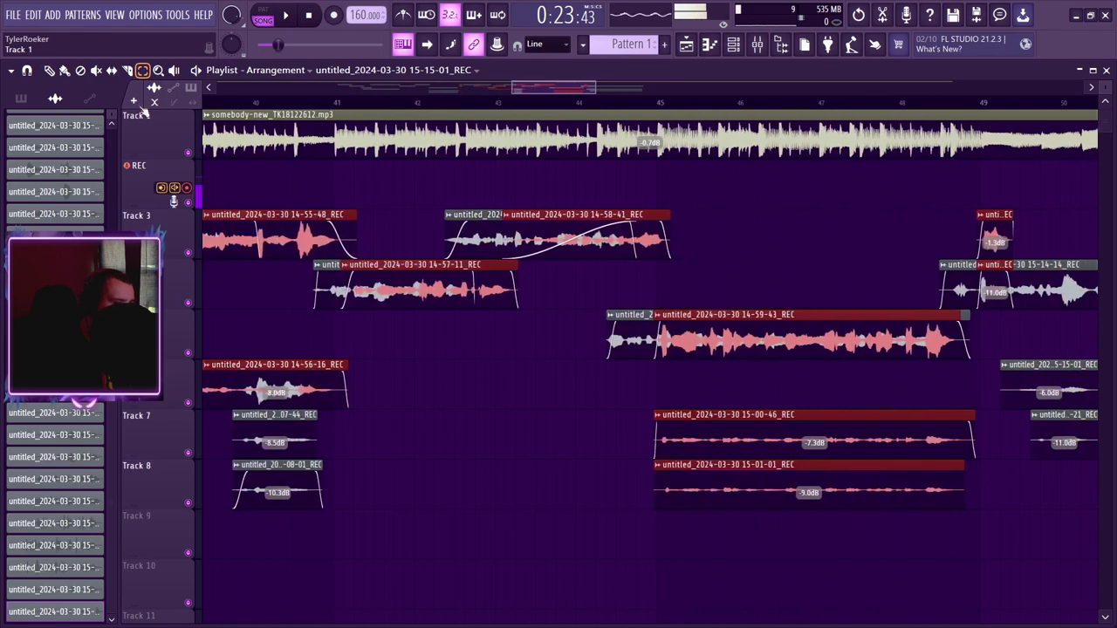
left_click_drag(274, 233, 1076, 310)
left_click_drag(699, 87, 658, 187)
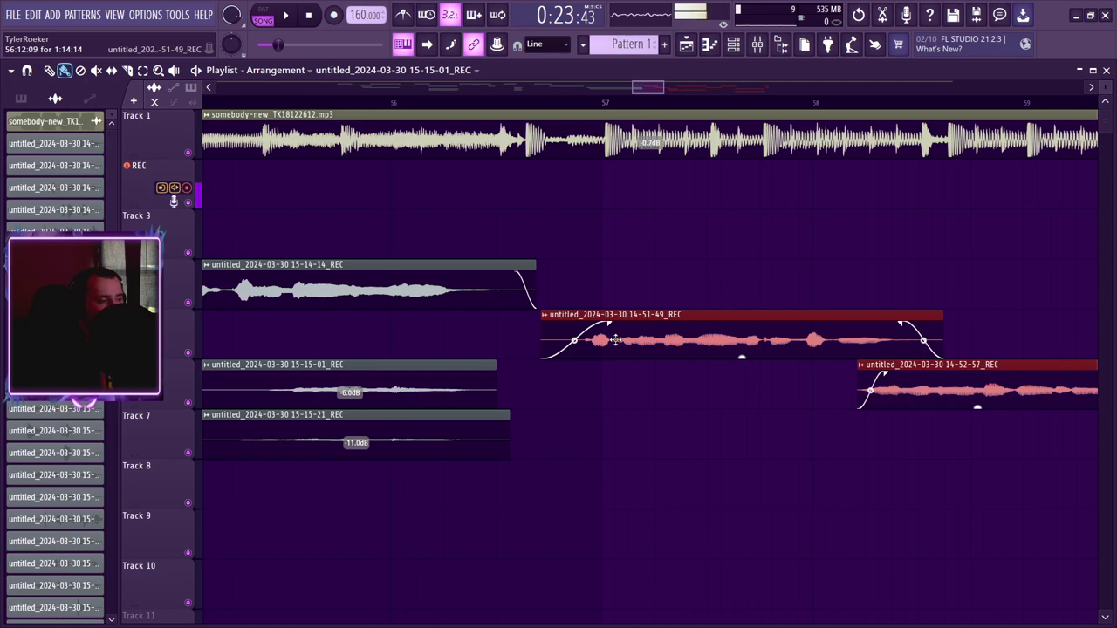
- Nudge the copied vocal clips slightly later against the beat, play them from about bar 56, and deselect them
left_click_drag(616, 339, 622, 339)
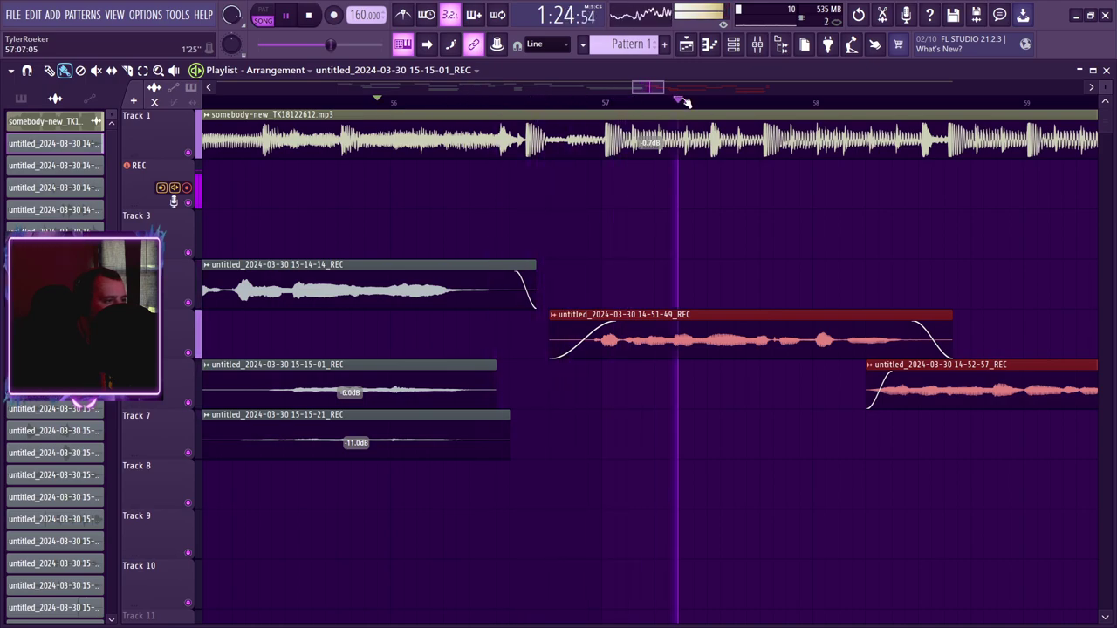
left_click_drag(665, 88, 778, 89)
left_click(769, 213, "ctrl")
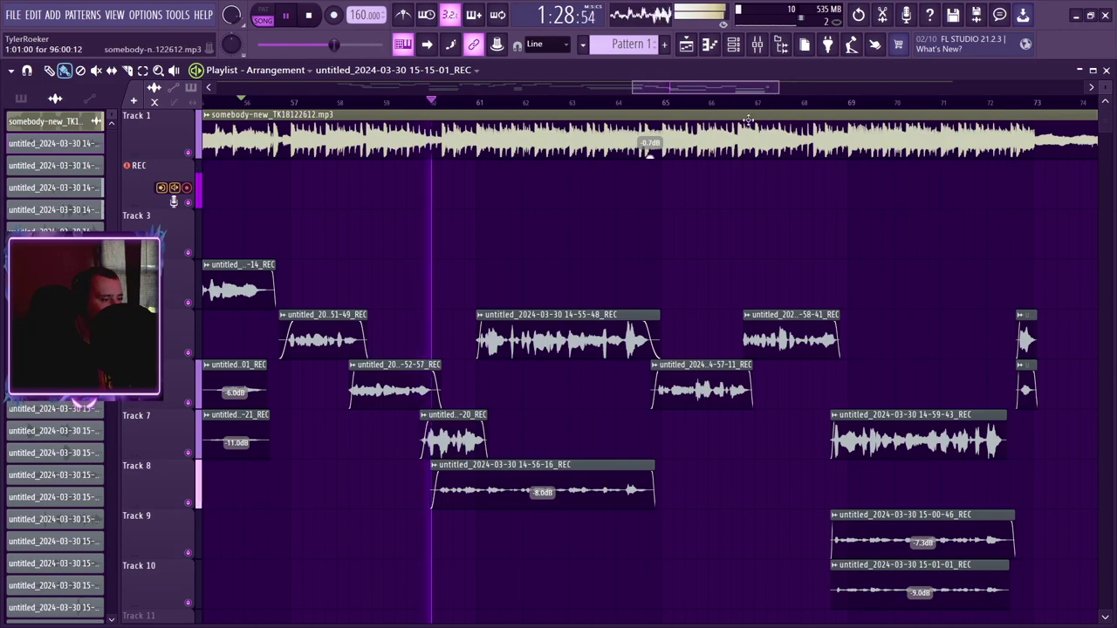
- Save the project as "Twisted9 - Trying Me" in a new project folder
left_click(13, 15)
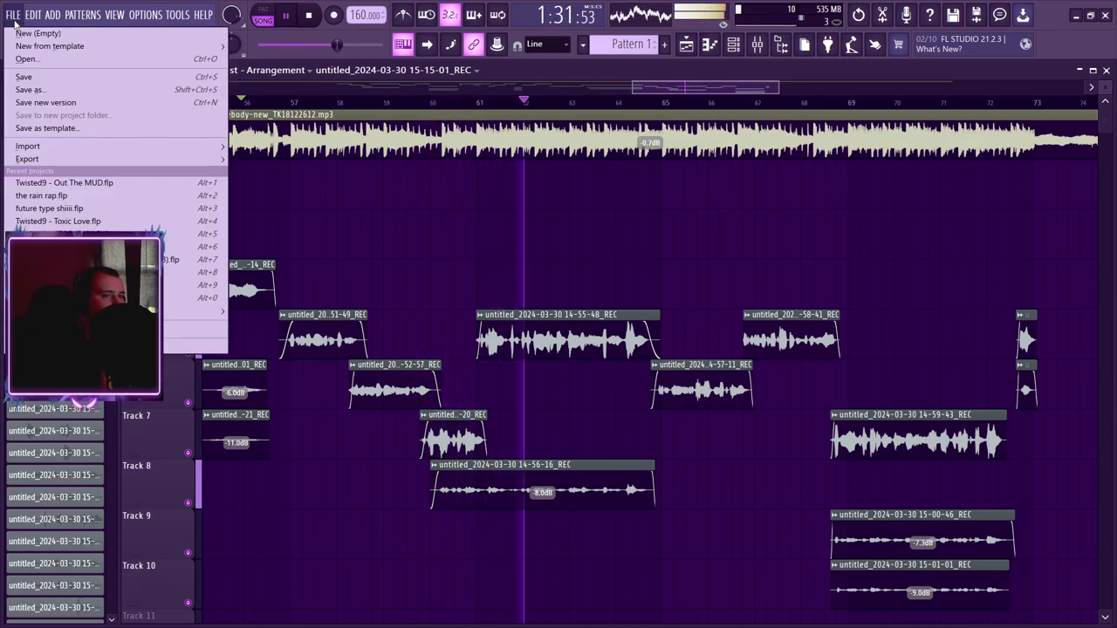
left_click(34, 76)
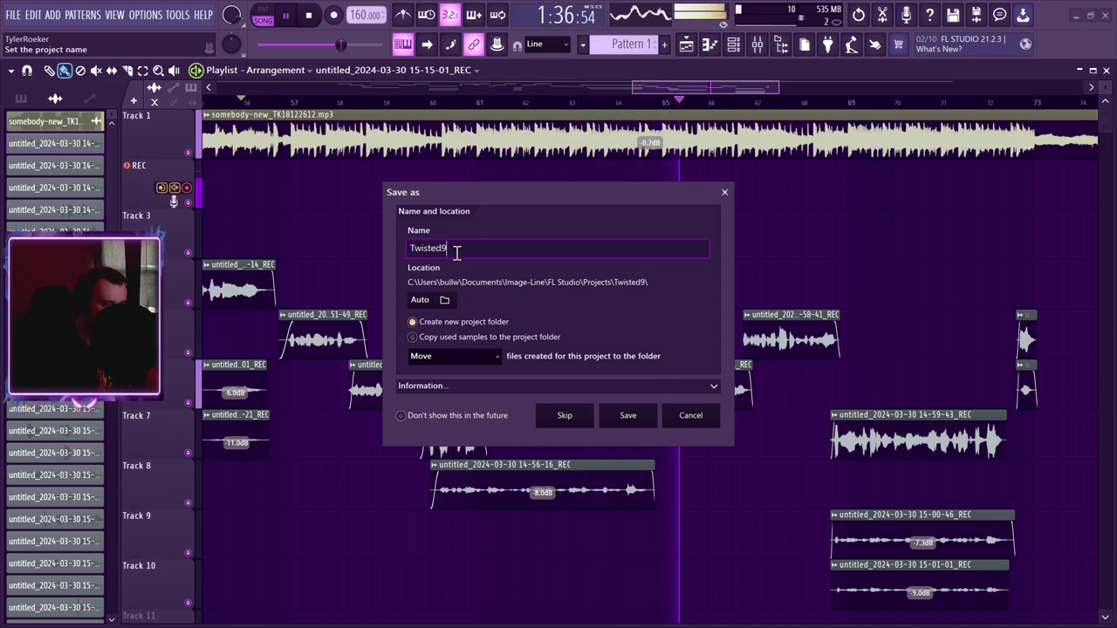
type("Twisted9 - Trying Me")
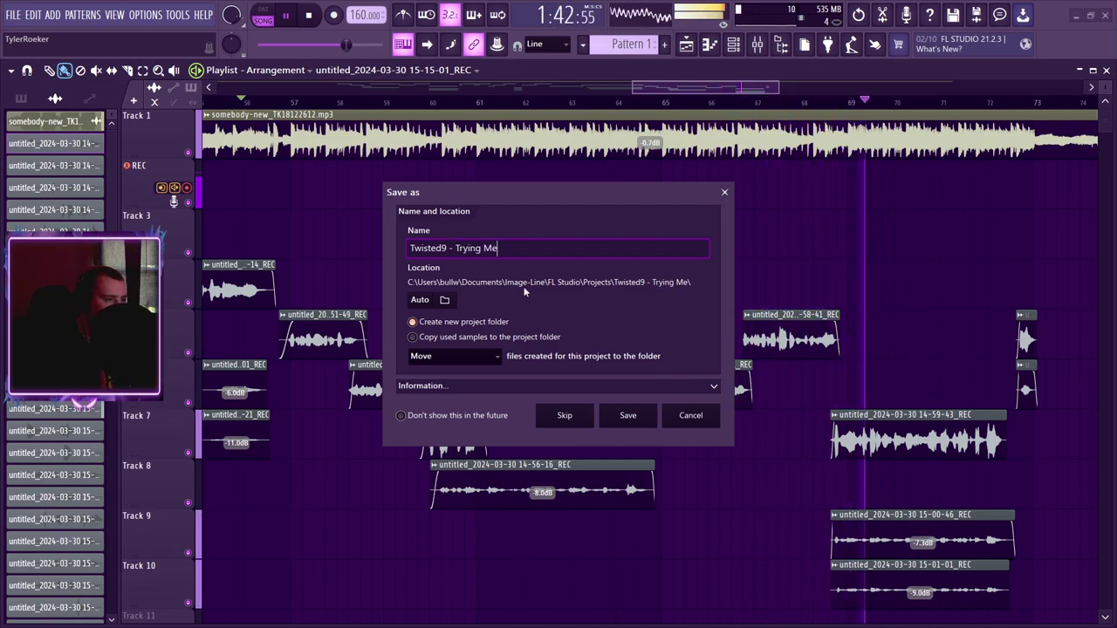
left_click(627, 415)
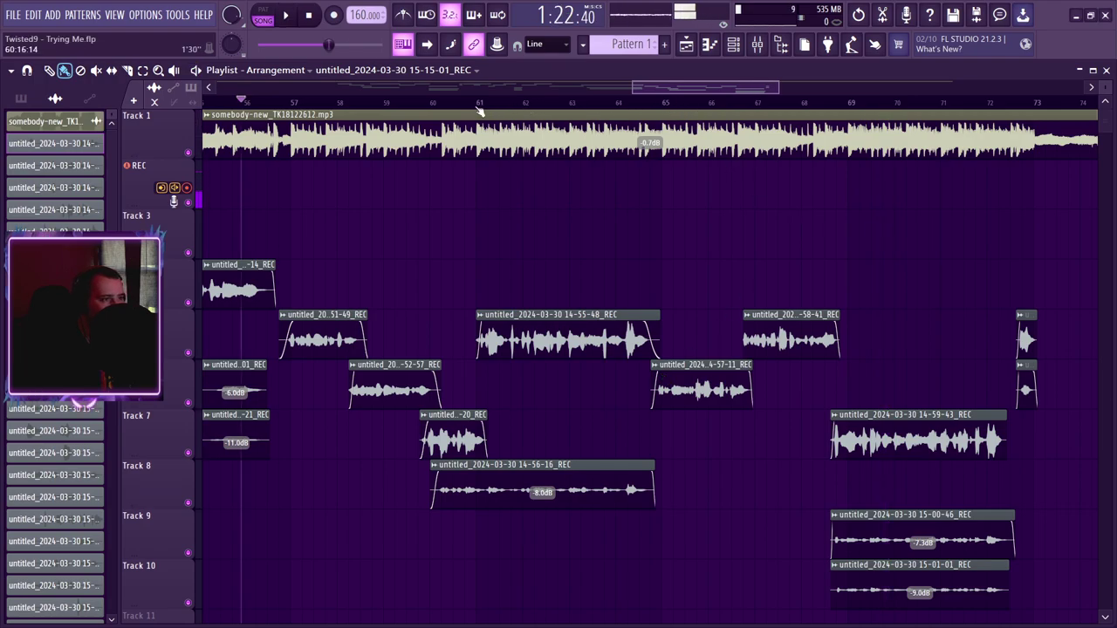
- Play the copied vocal section from about bar 60.7 and review the empty beat section after bar 73
key("space")
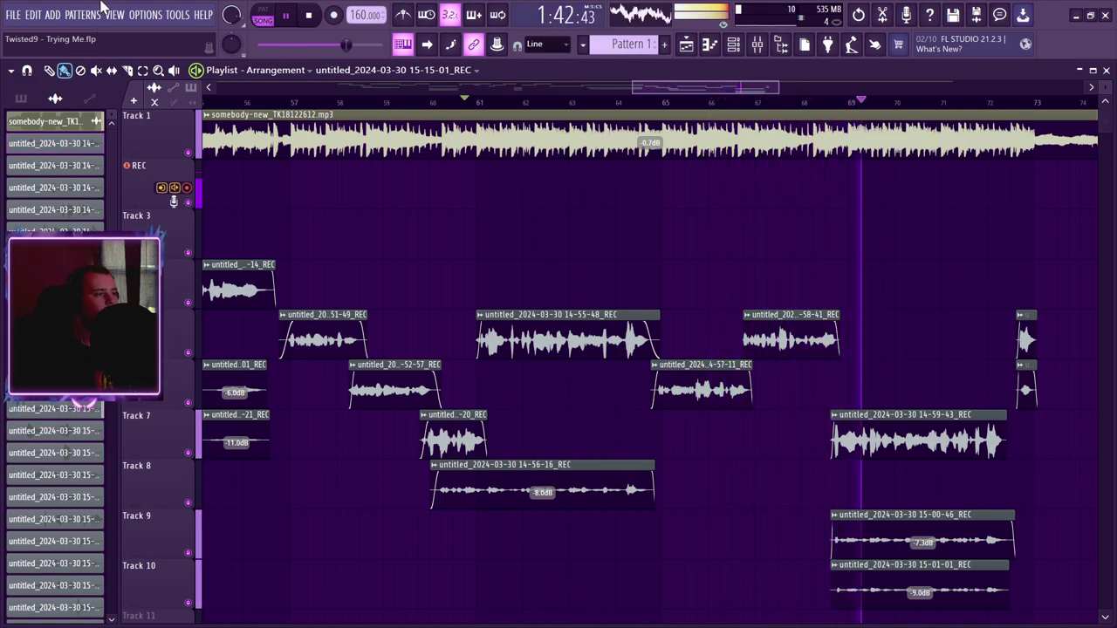
left_click_drag(632, 85, 773, 86)
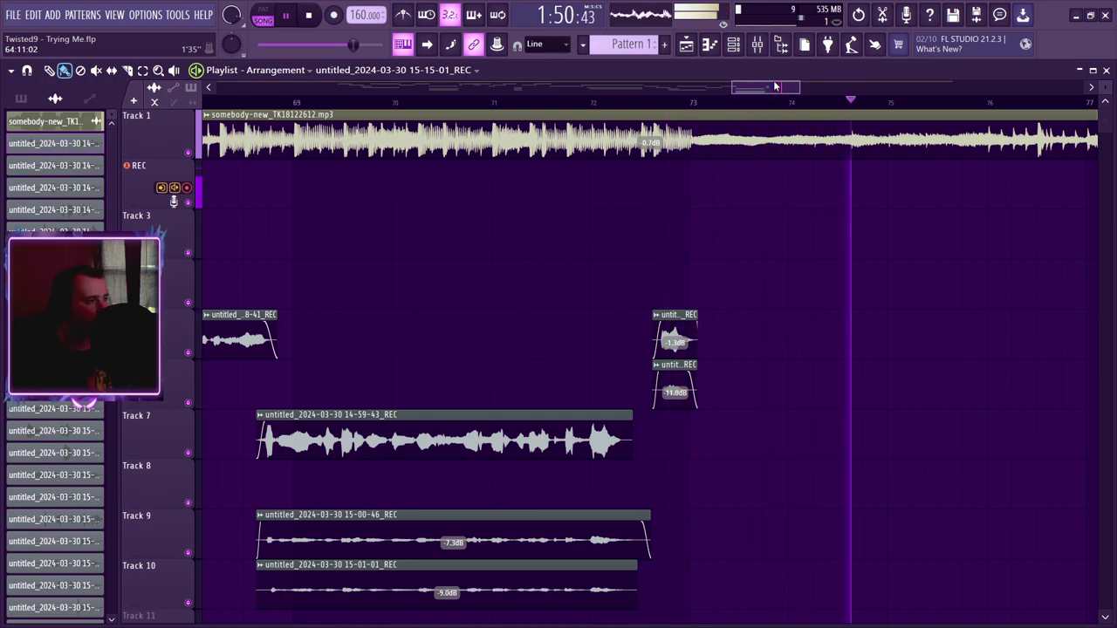
mouse_move(775, 87)
left_mouse_down()
mouse_move(803, 88)
mouse_move(742, 88)
mouse_move(833, 88)
mouse_move(792, 89)
left_mouse_up()
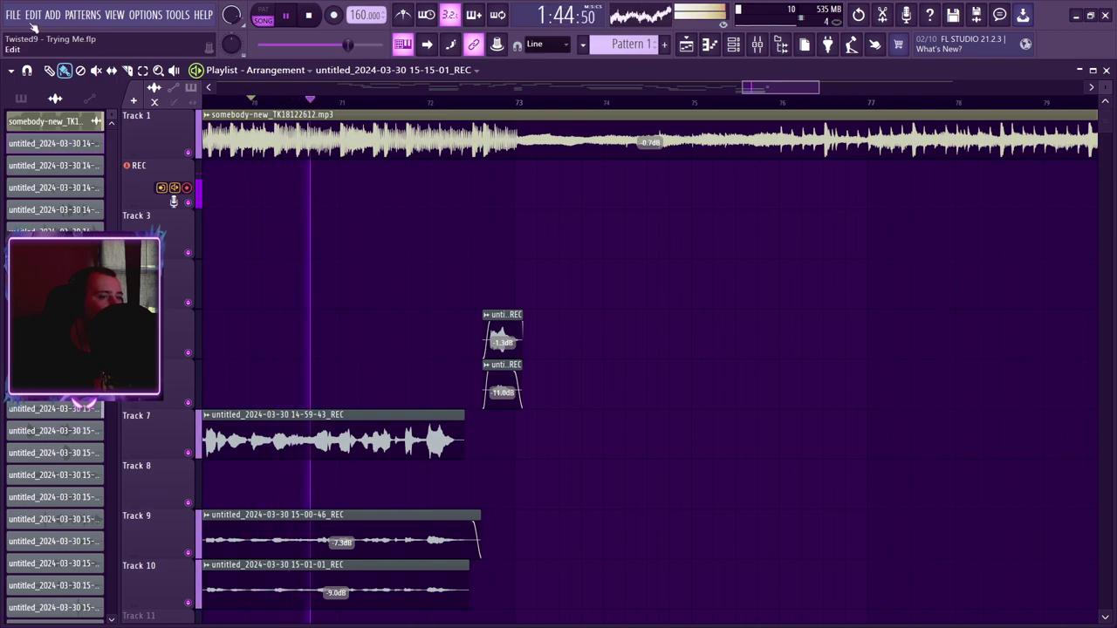
- Save the project
left_click(14, 15)
left_click(26, 77)
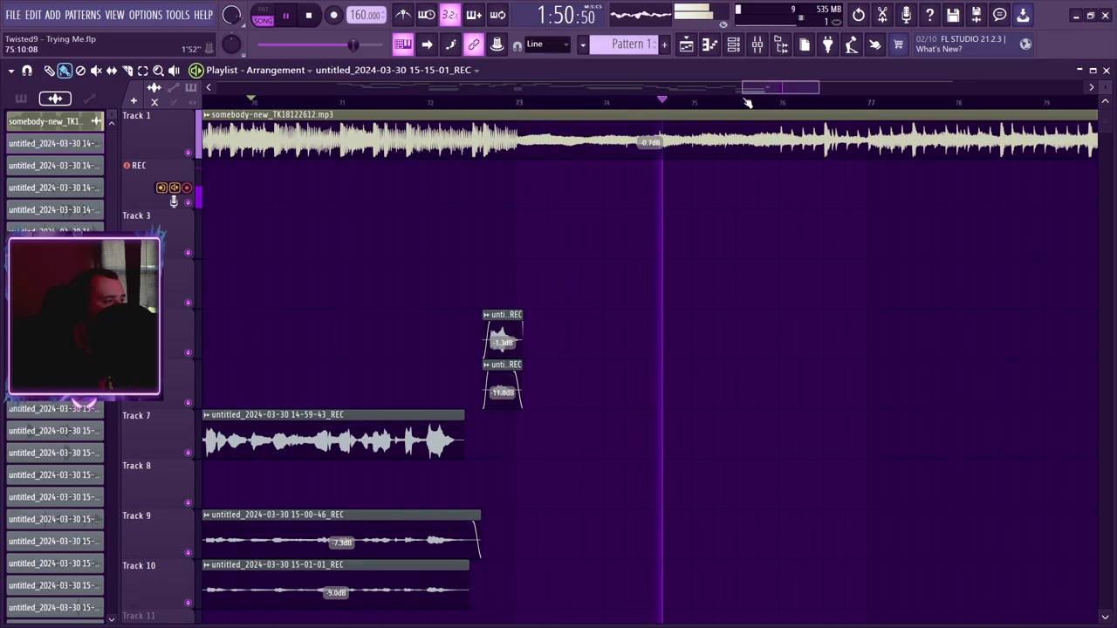
- Play the arrangement from about bar 16 and follow the vocal clips through to the empty beat section after bar 73
left_click_drag(774, 89, 637, 84)
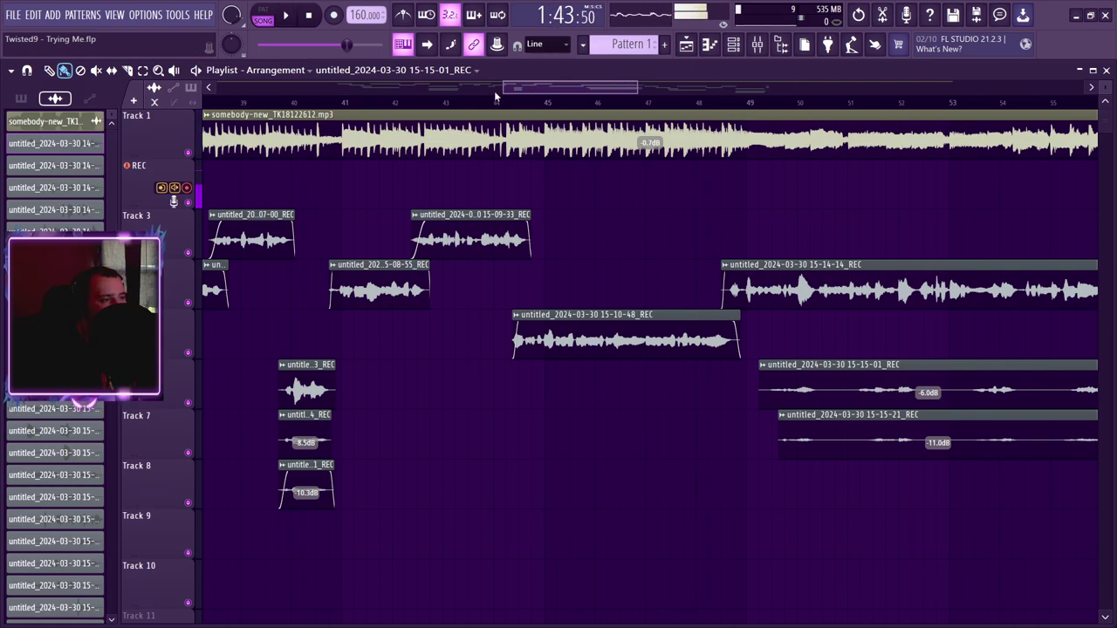
left_click_drag(503, 88, 317, 103)
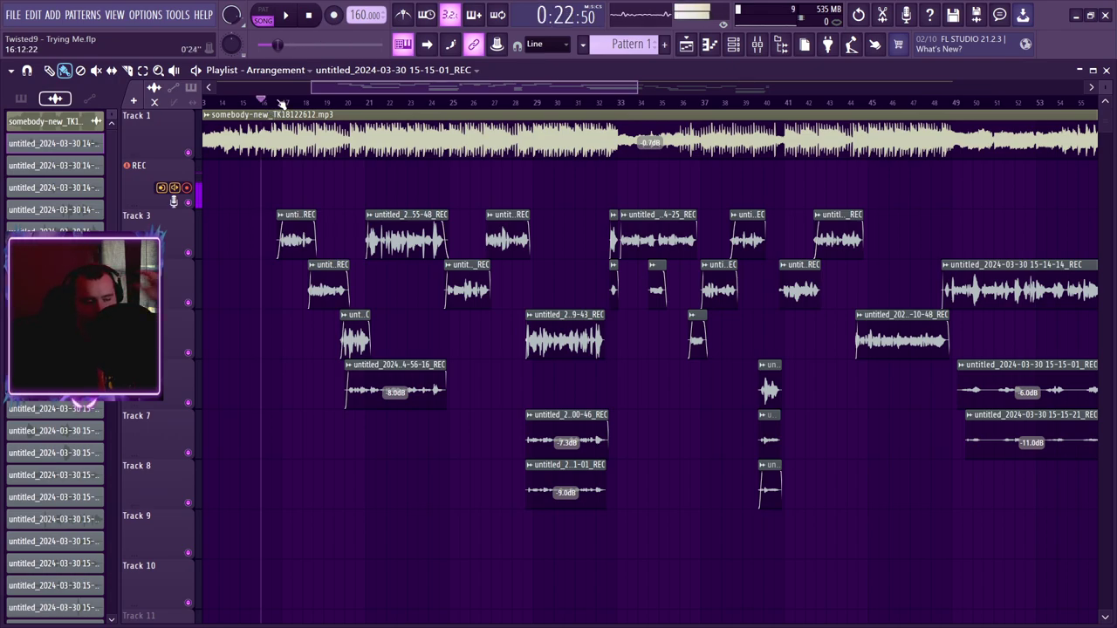
key("space")
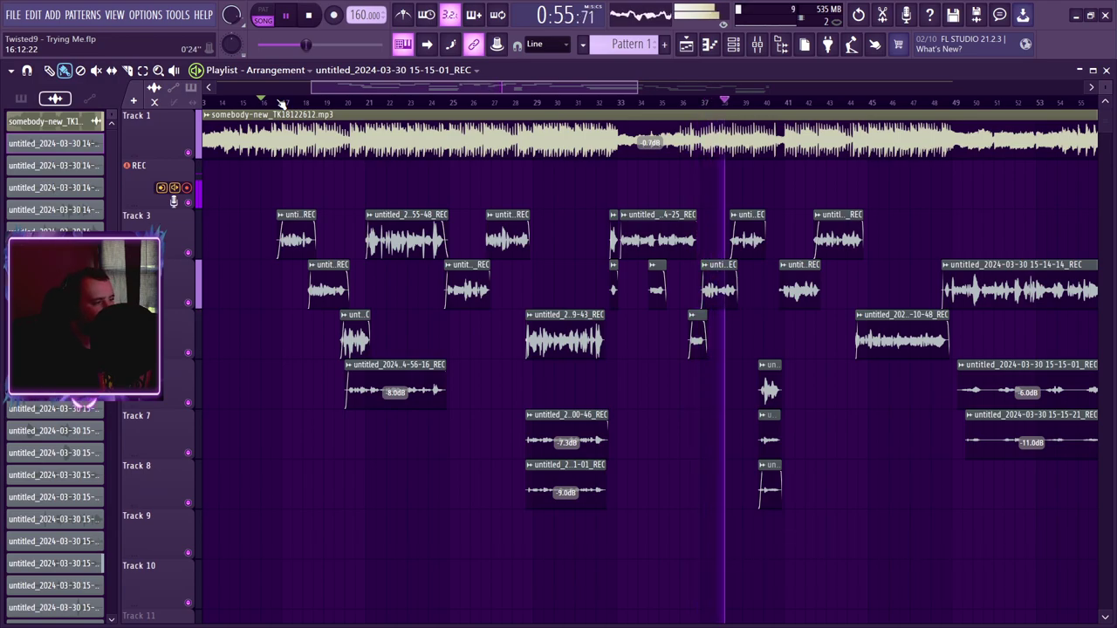
left_click_drag(400, 91, 529, 89)
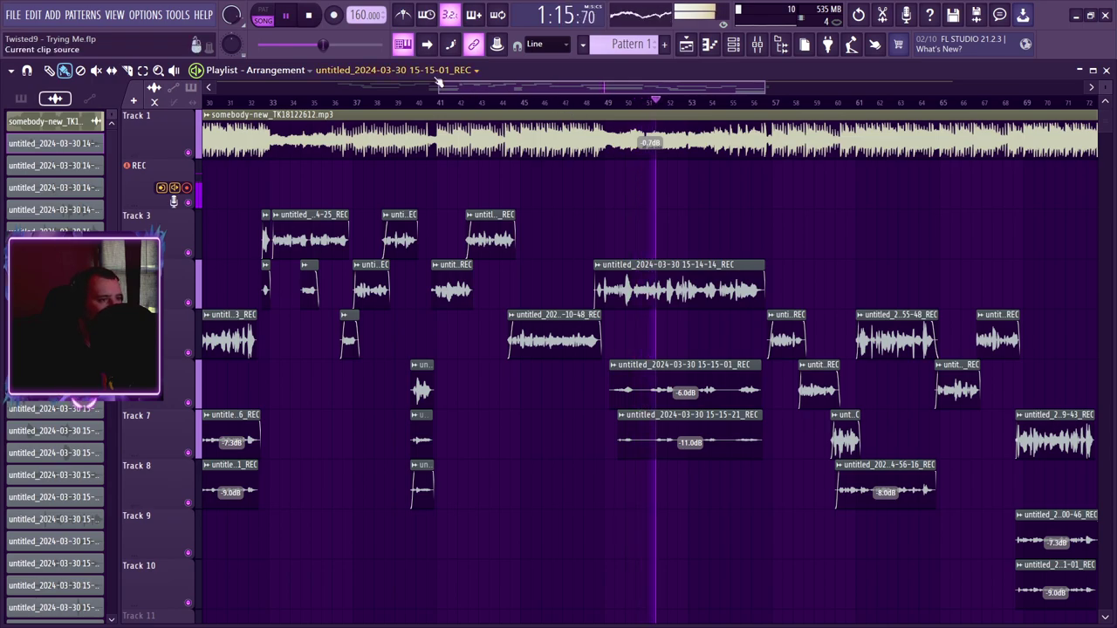
left_click_drag(438, 90, 520, 87)
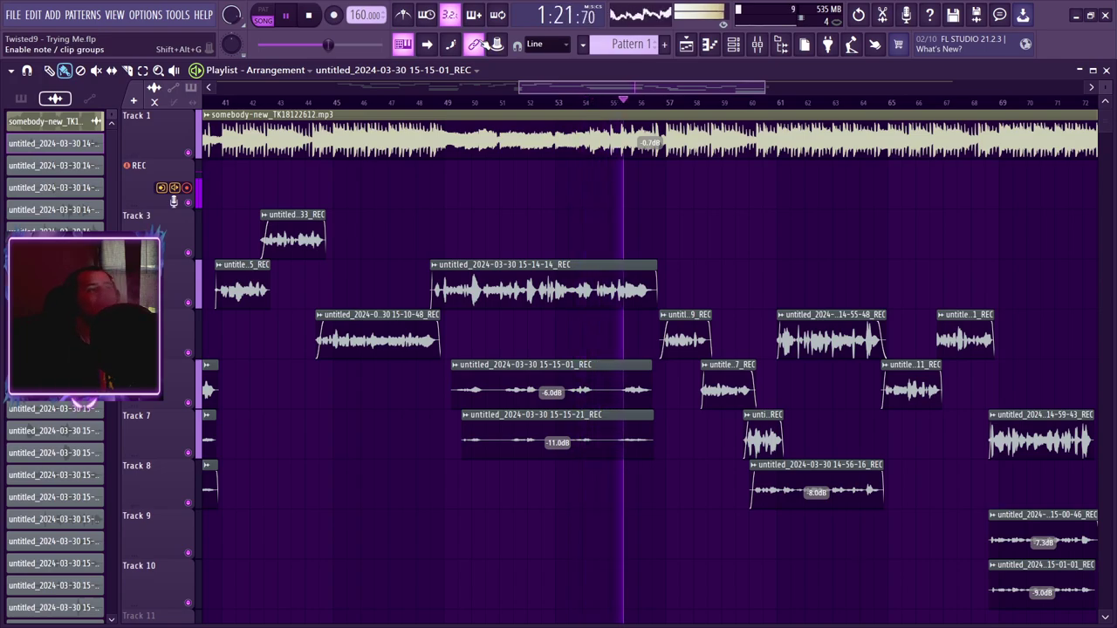
left_click_drag(577, 89, 655, 78)
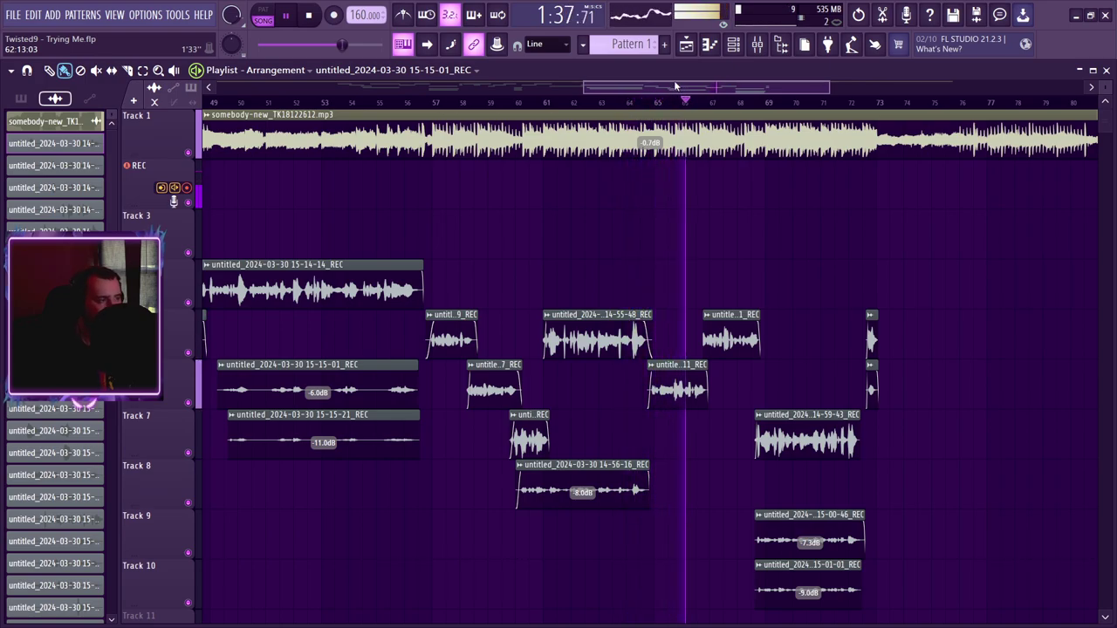
left_click_drag(679, 91, 709, 91)
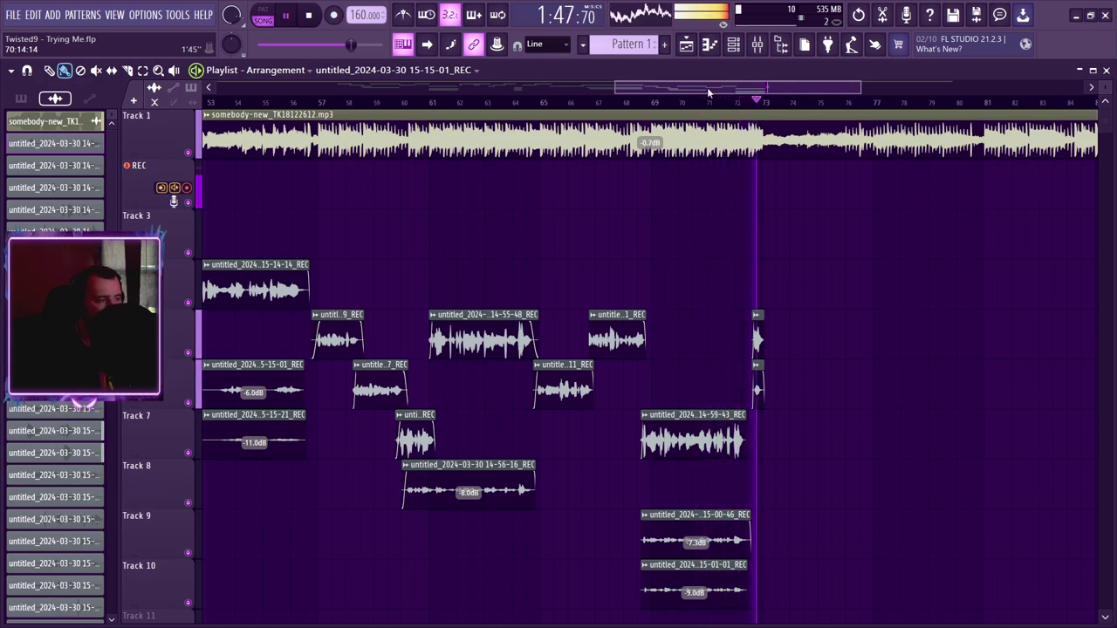
left_click_drag(615, 91, 672, 92)
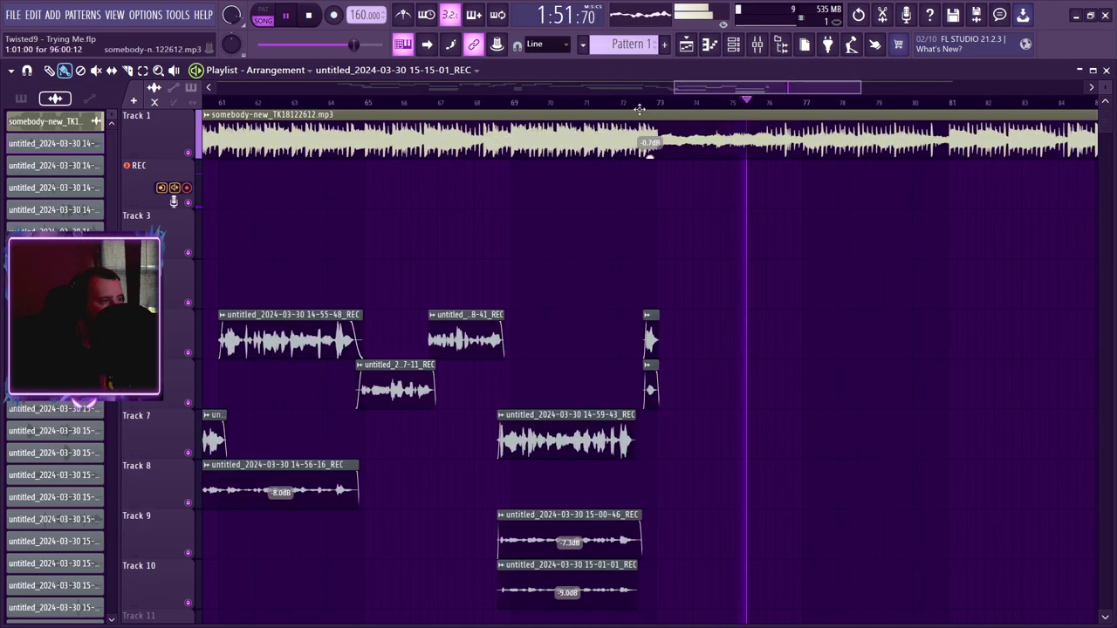
- Set the playback start to about bar 72.5 and replay the empty beat section from there several times
left_click(639, 99)
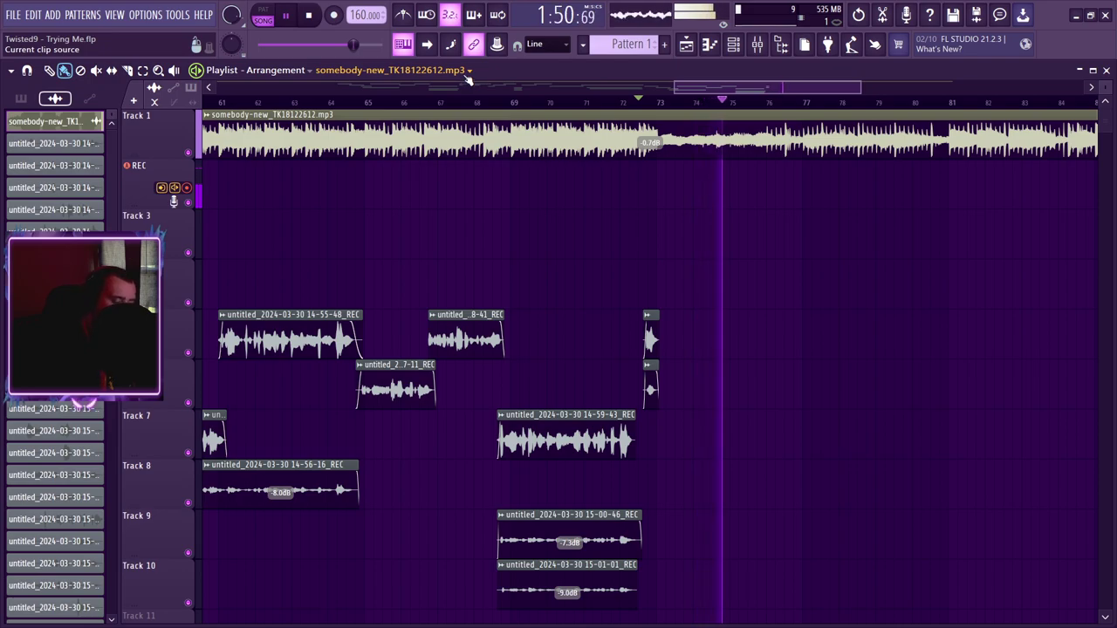
key("space")
key("space")
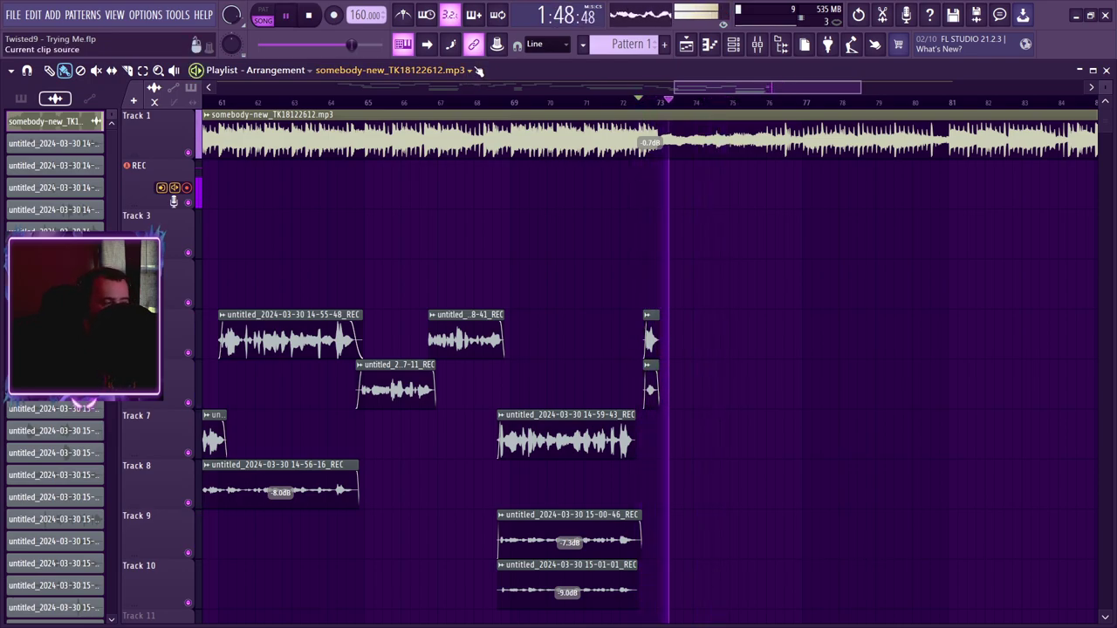
key("space")
key("space")
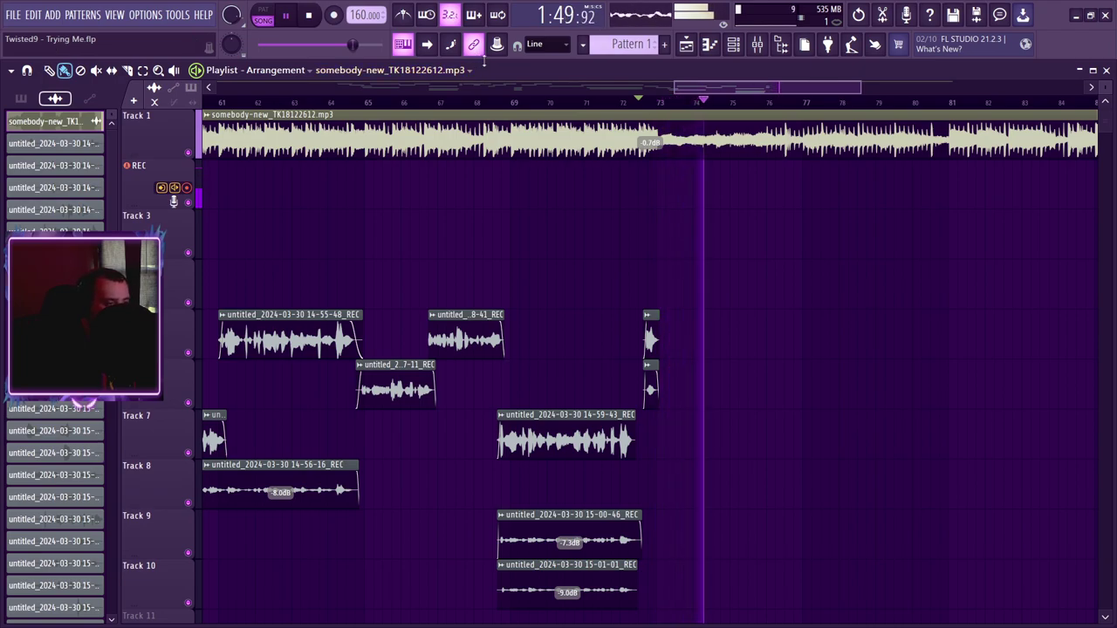
key("space")
key("space")
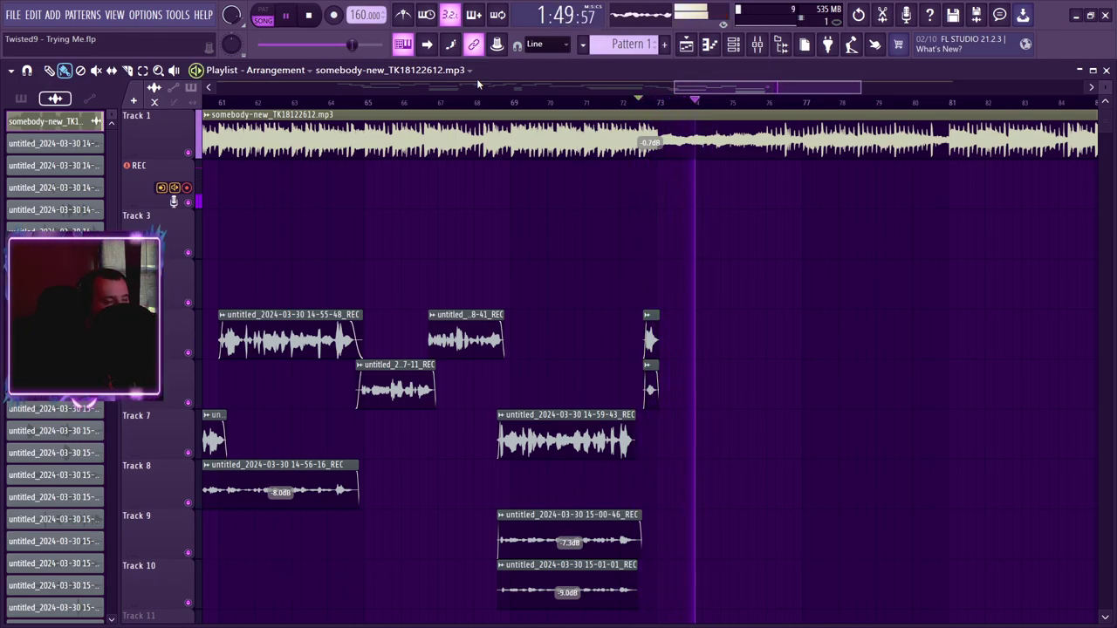
key("space")
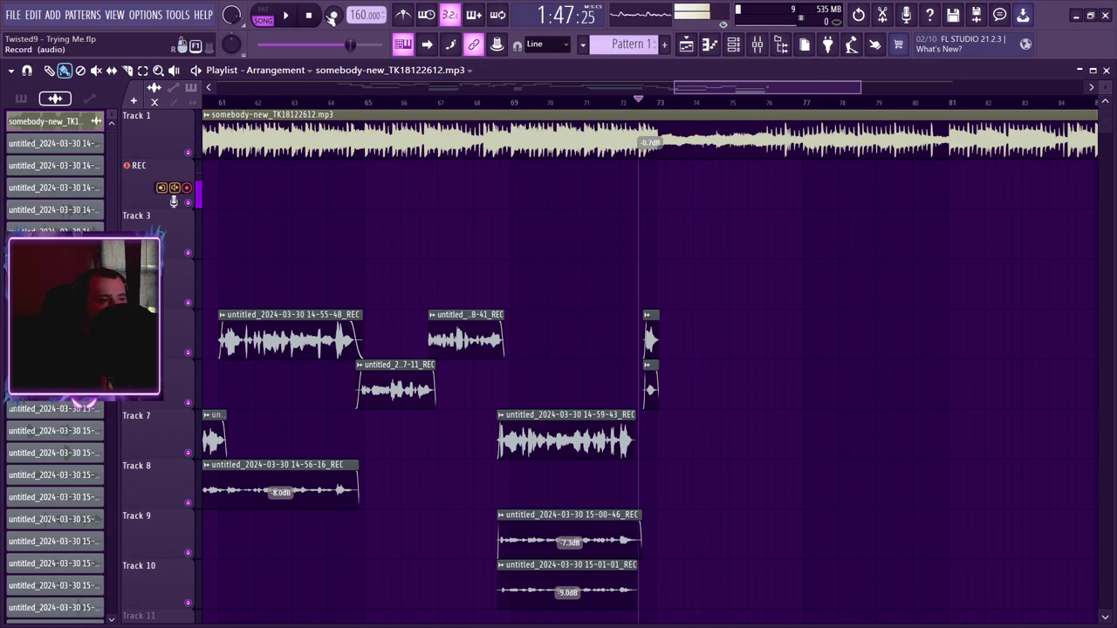
- Record a vocal take from about bar 72.5 and place it on Track 3, trimmed to start at bar 73
key("space")
left_click_drag(672, 89, 740, 83)
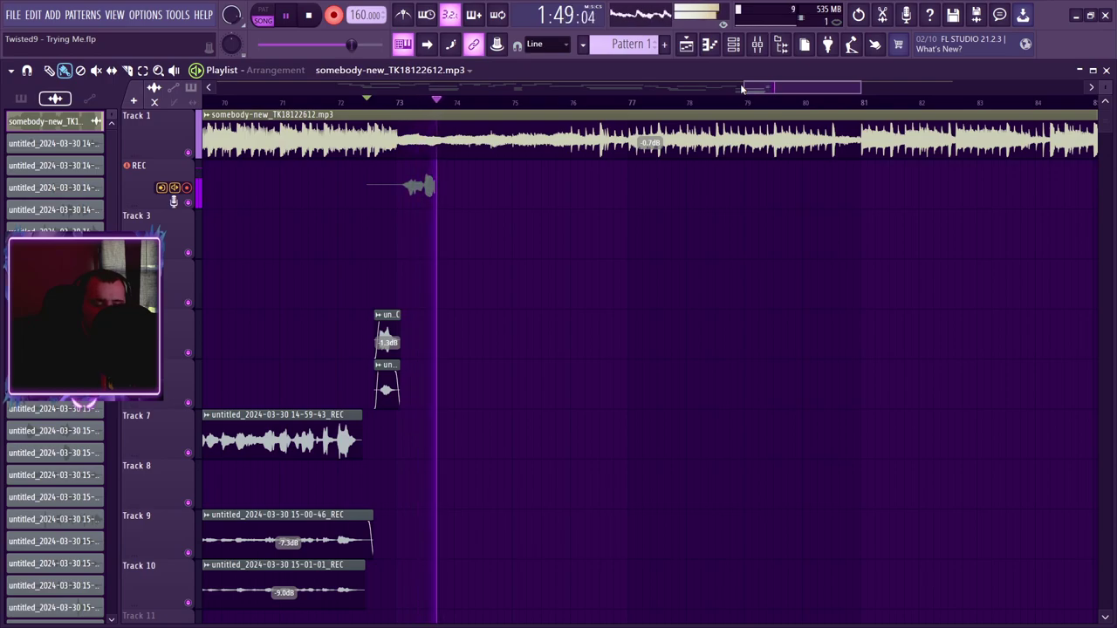
key("space")
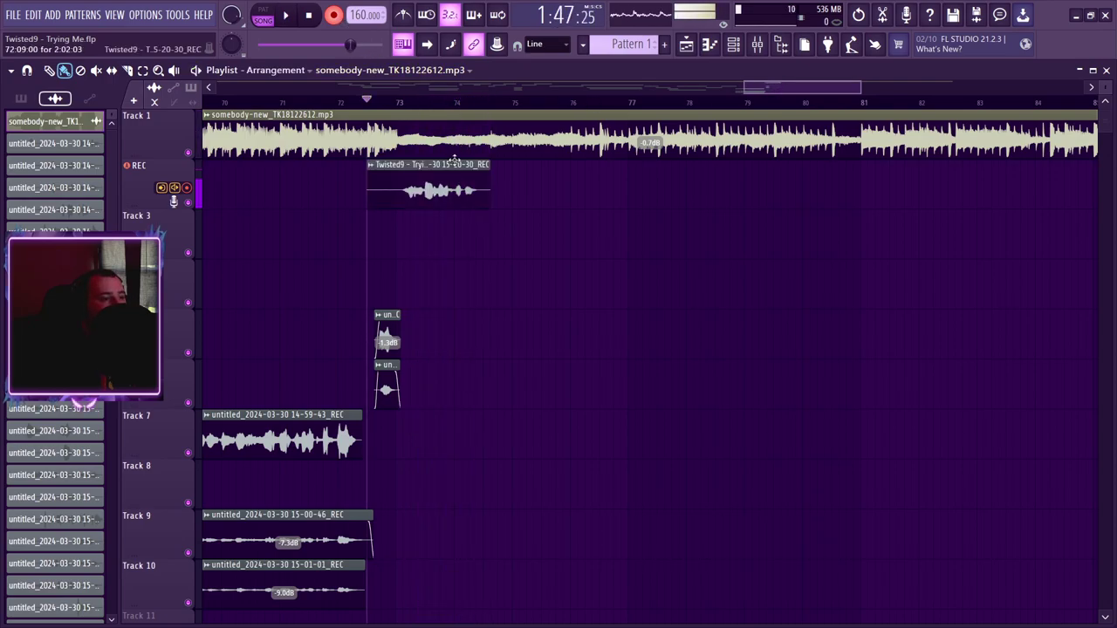
left_click_drag(450, 223, 442, 224)
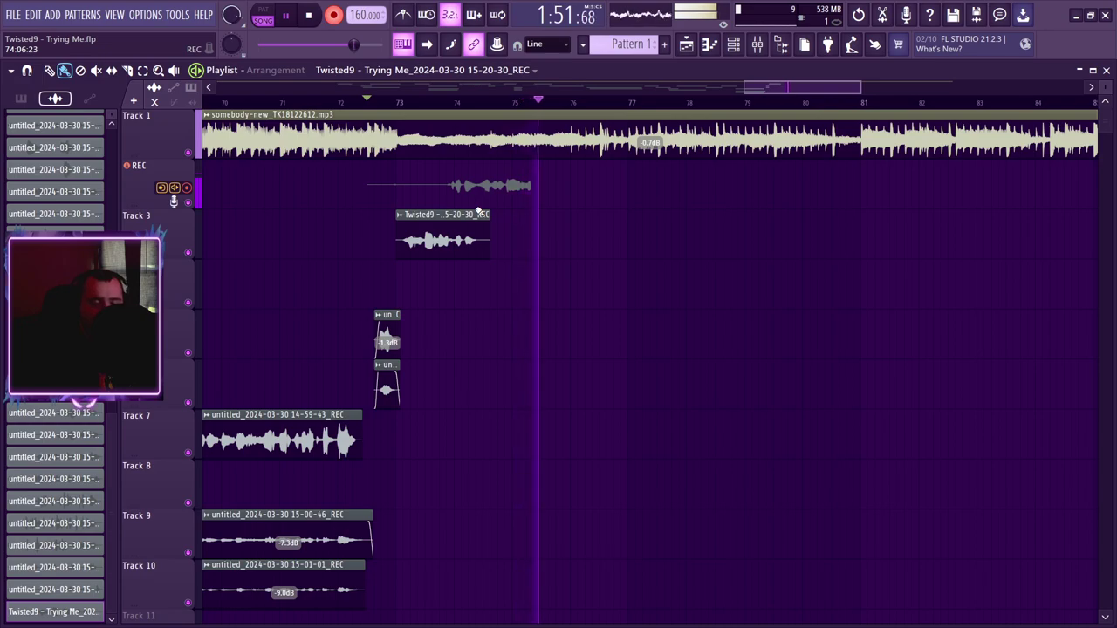
- Try a follow-up vocal take on Track 4, trimmed to start at about bar 74.2, and play it back
key("space")
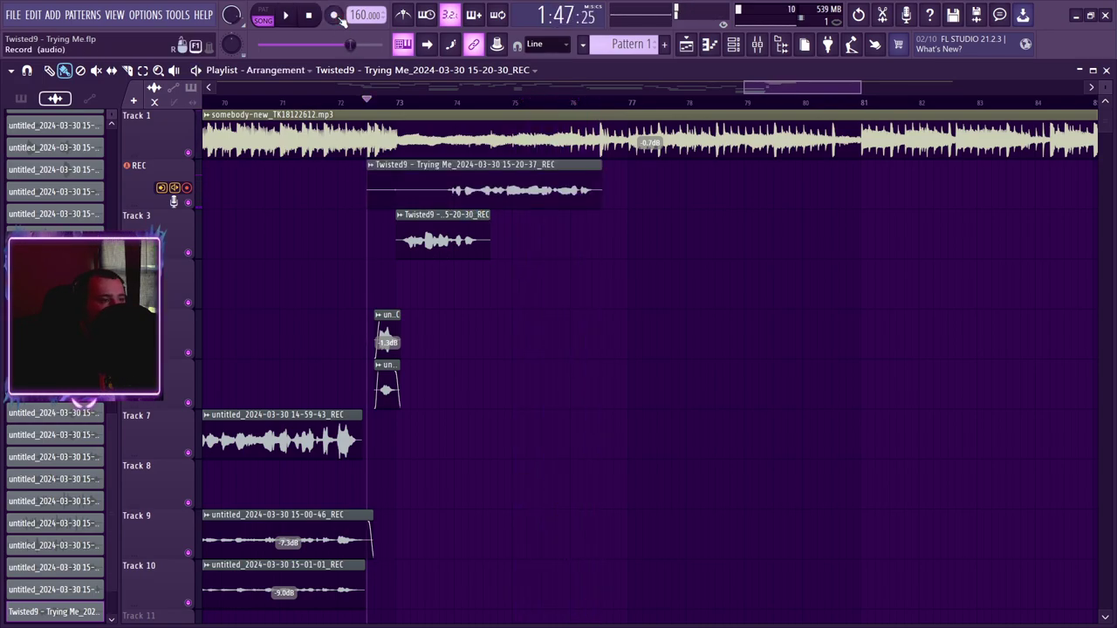
left_click_drag(464, 186, 464, 283)
key("space")
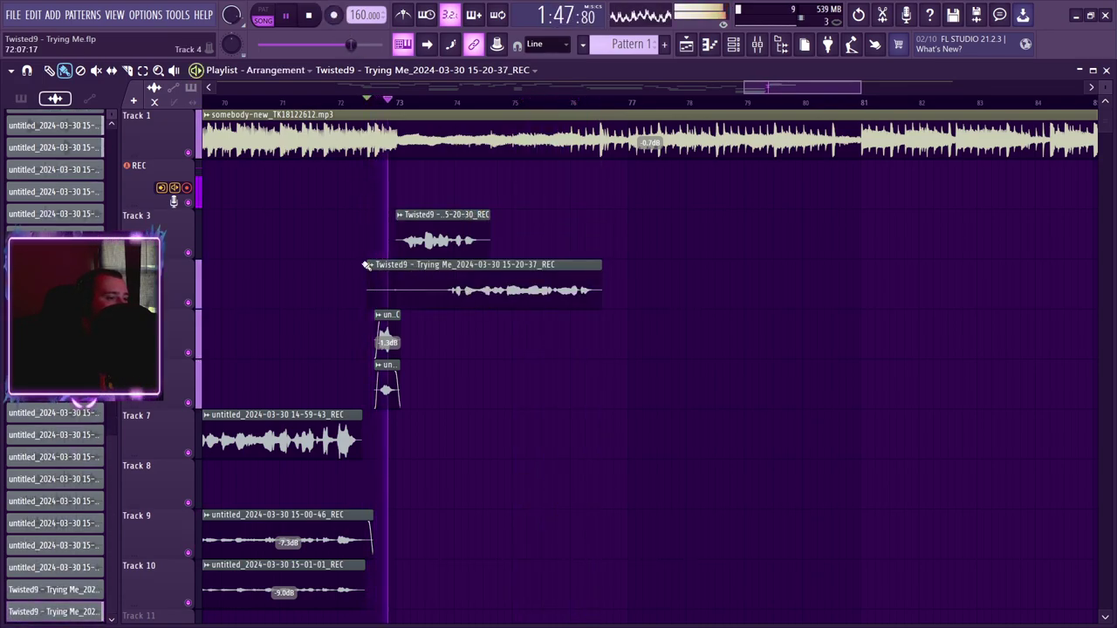
left_click_drag(362, 264, 482, 273)
key("space")
key("space")
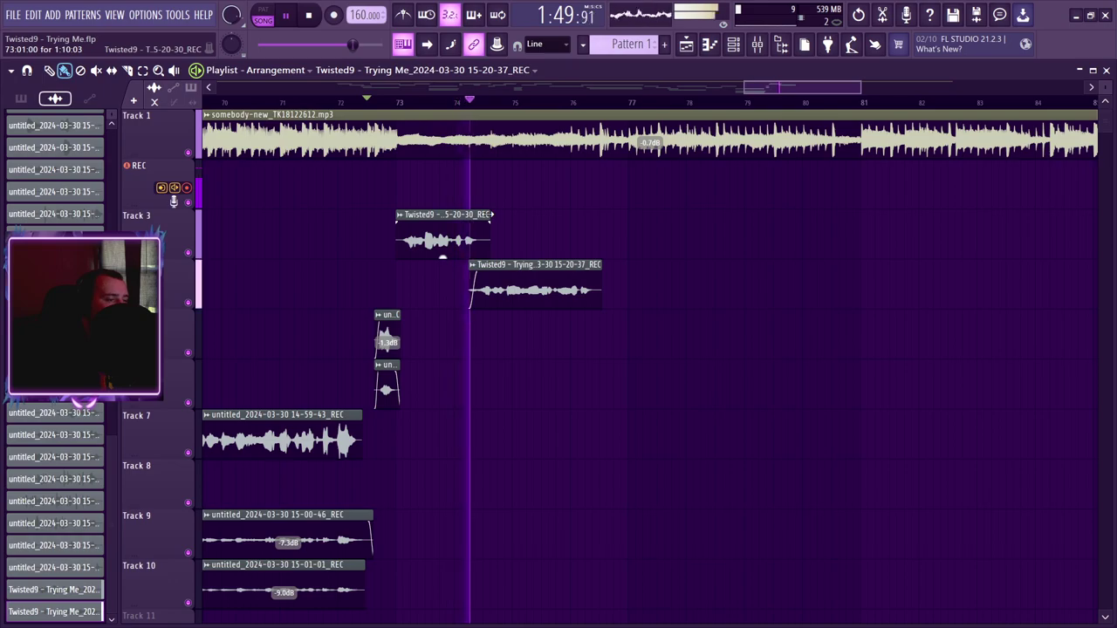
- Re-record the follow-up vocal from about bar 72.5 and place it on Track 4, trimmed to start at about bar 74.2
key("space")
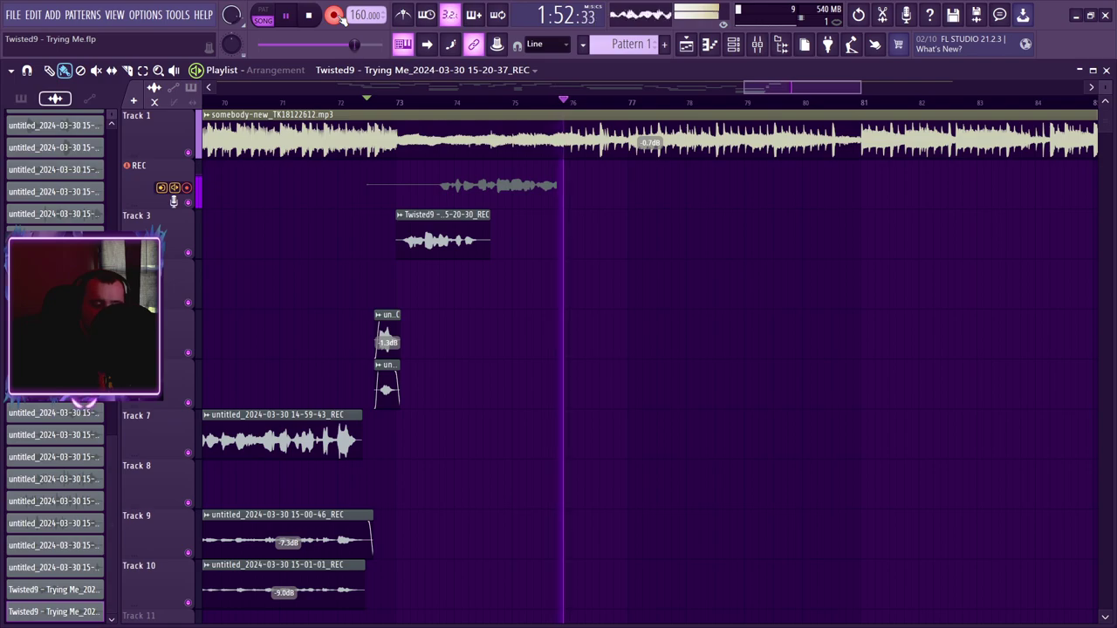
key("space")
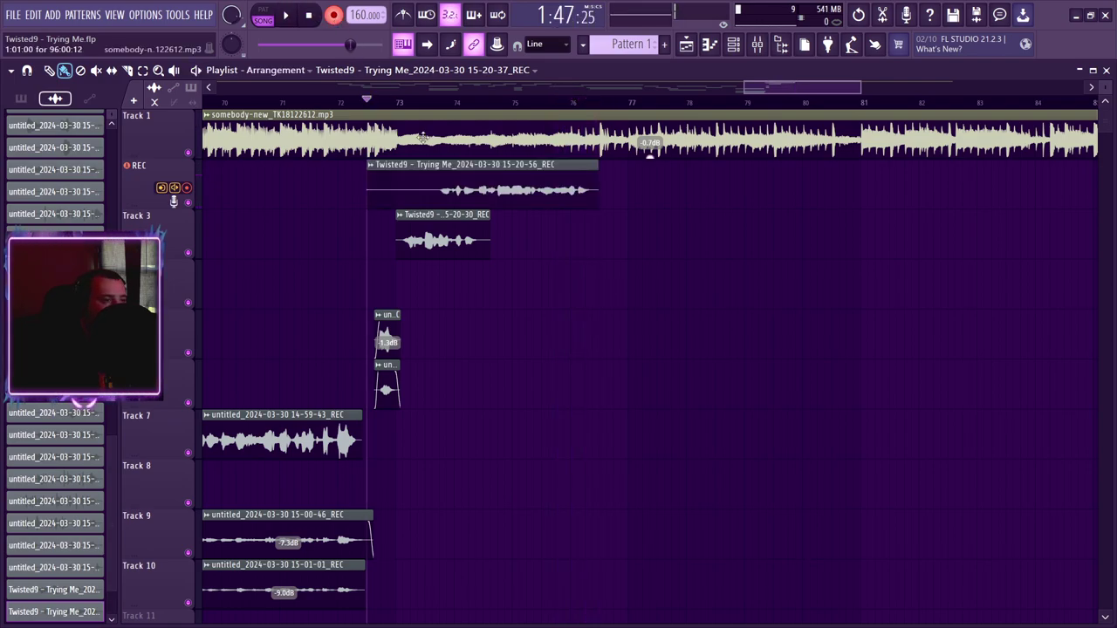
left_click_drag(451, 187, 450, 288)
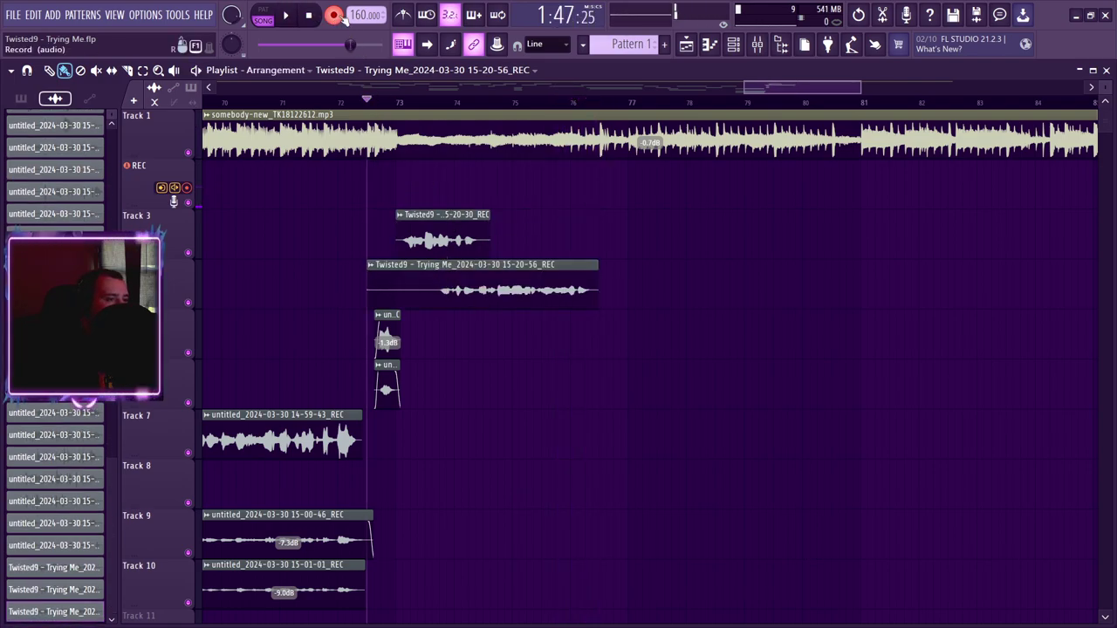
key("space")
left_click_drag(365, 263, 472, 275)
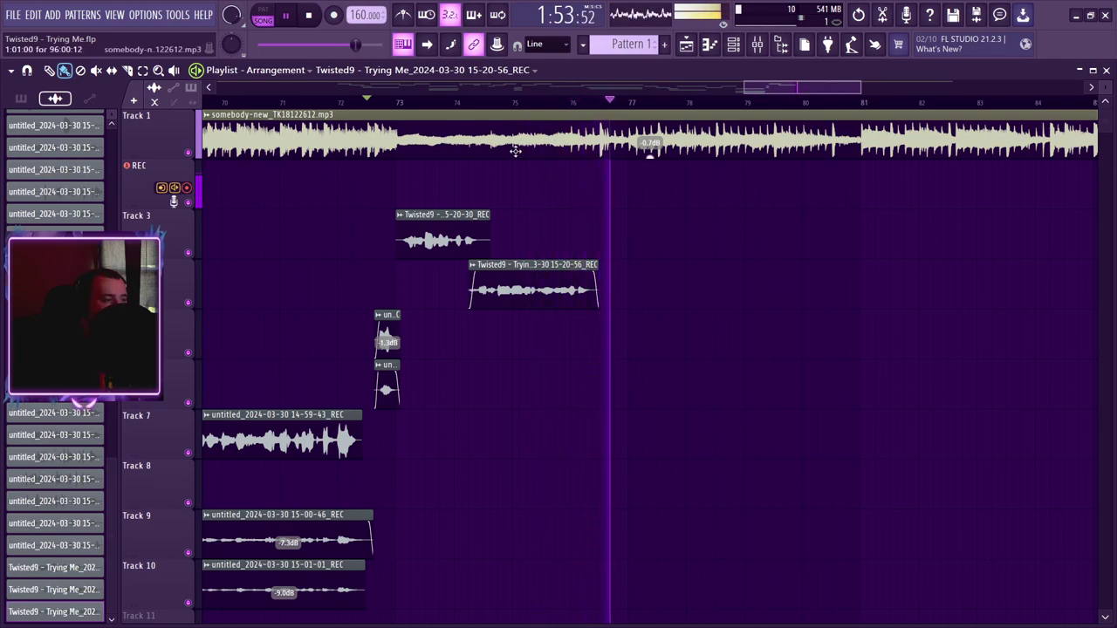
- Record a vocal take from about bar 75, place it on Track 3 trimmed to start at about bar 76.2, and play it back
left_click(513, 102)
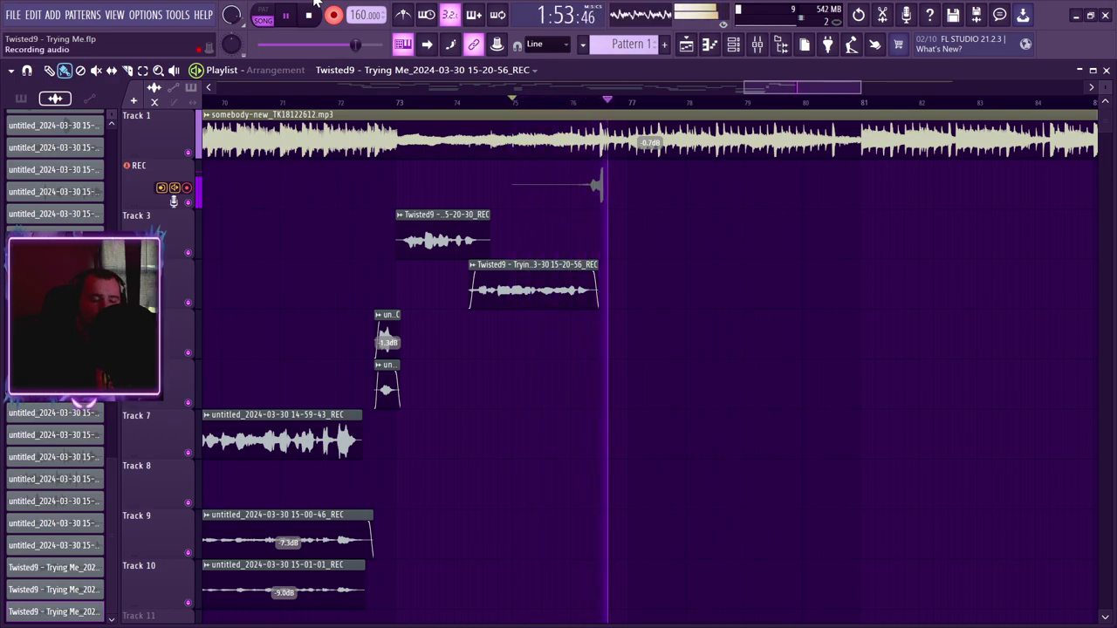
key("space")
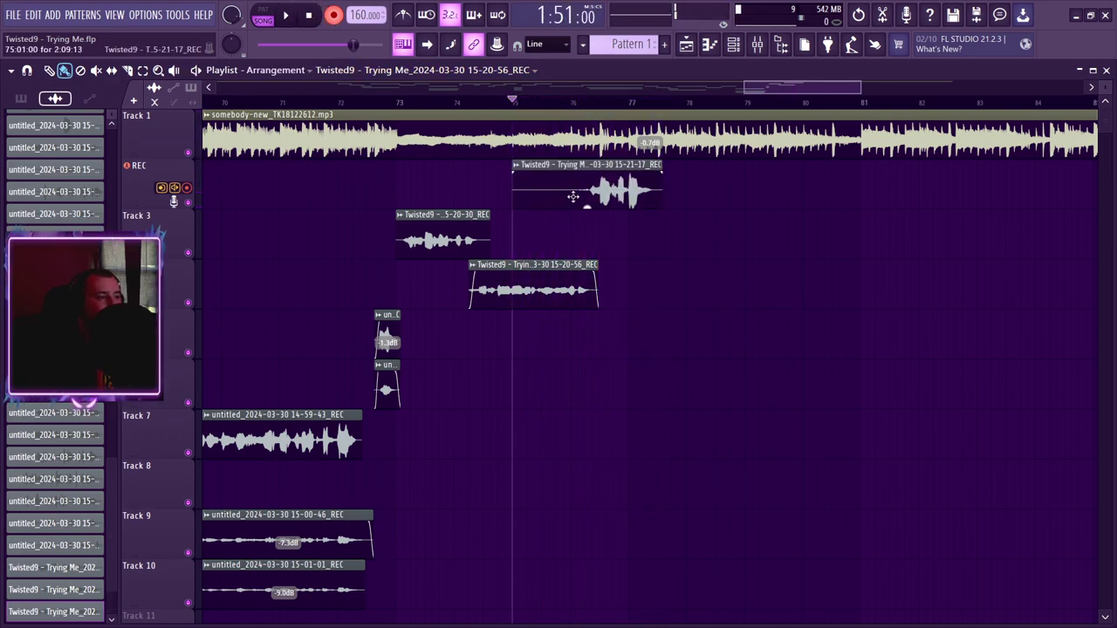
left_click_drag(572, 238, 573, 239)
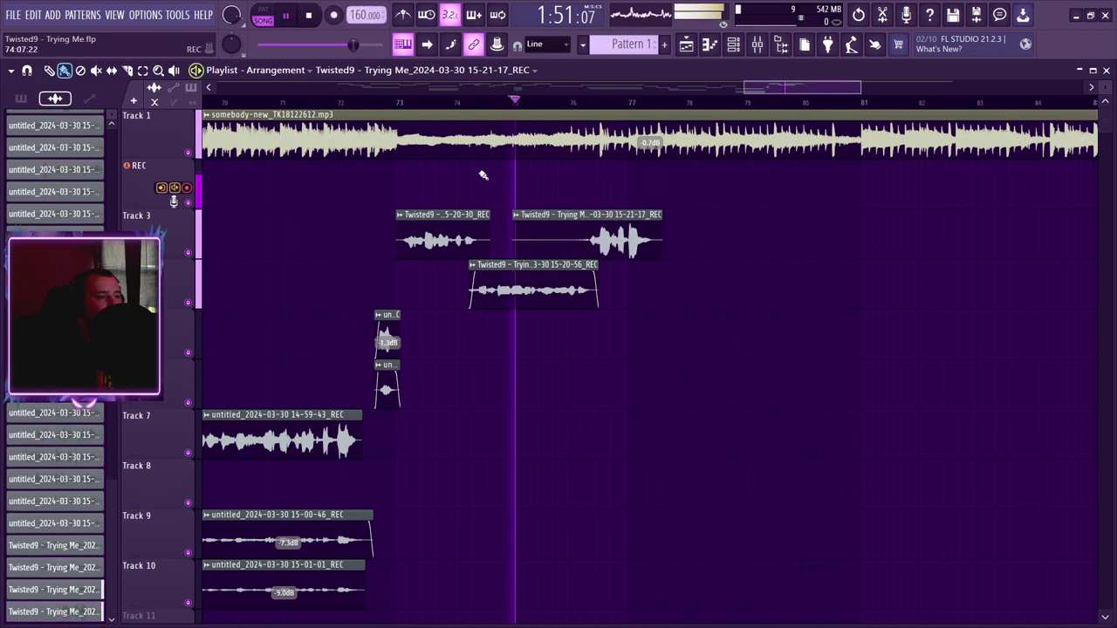
left_click_drag(509, 219, 649, 227)
key("space")
key("space")
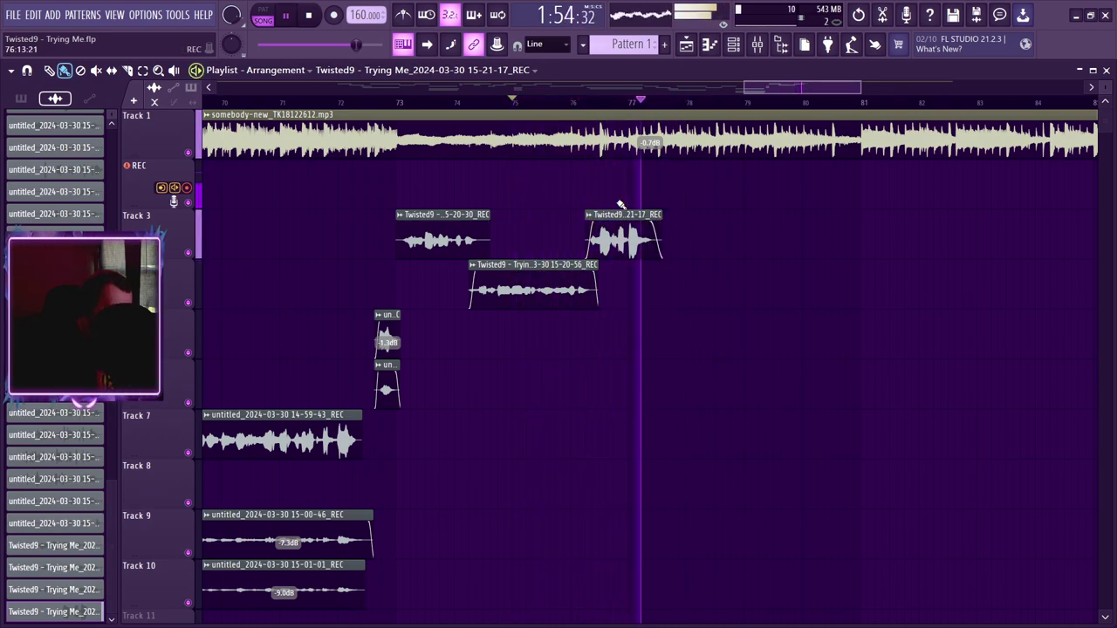
key("space")
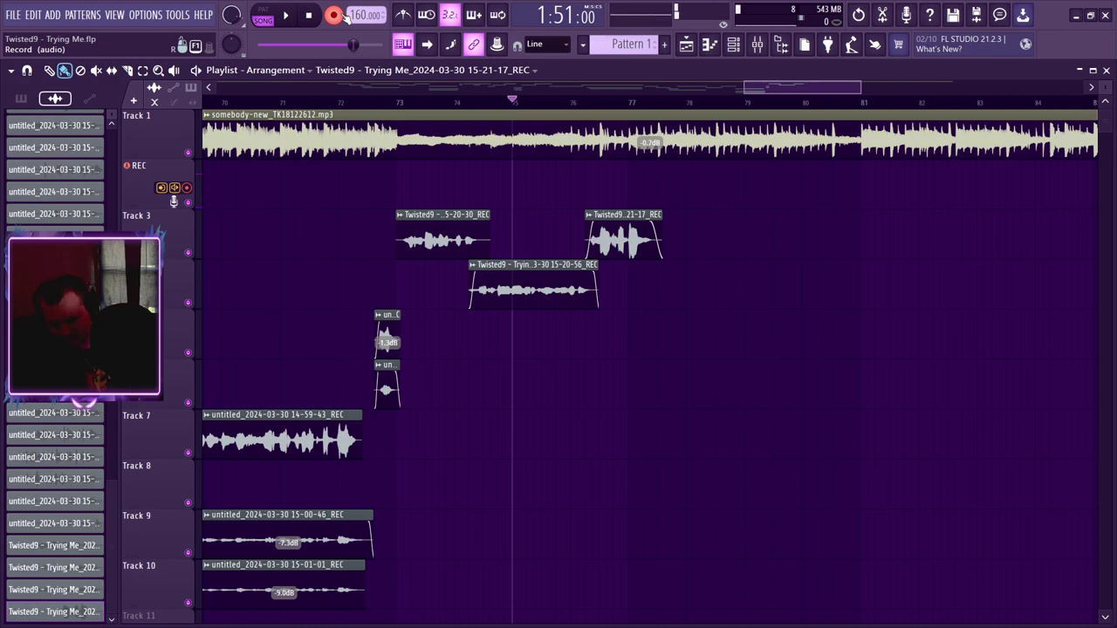
- Record another vocal take from about bar 75 and place it on Track 5, trimmed to start at about bar 77.1
key("space")
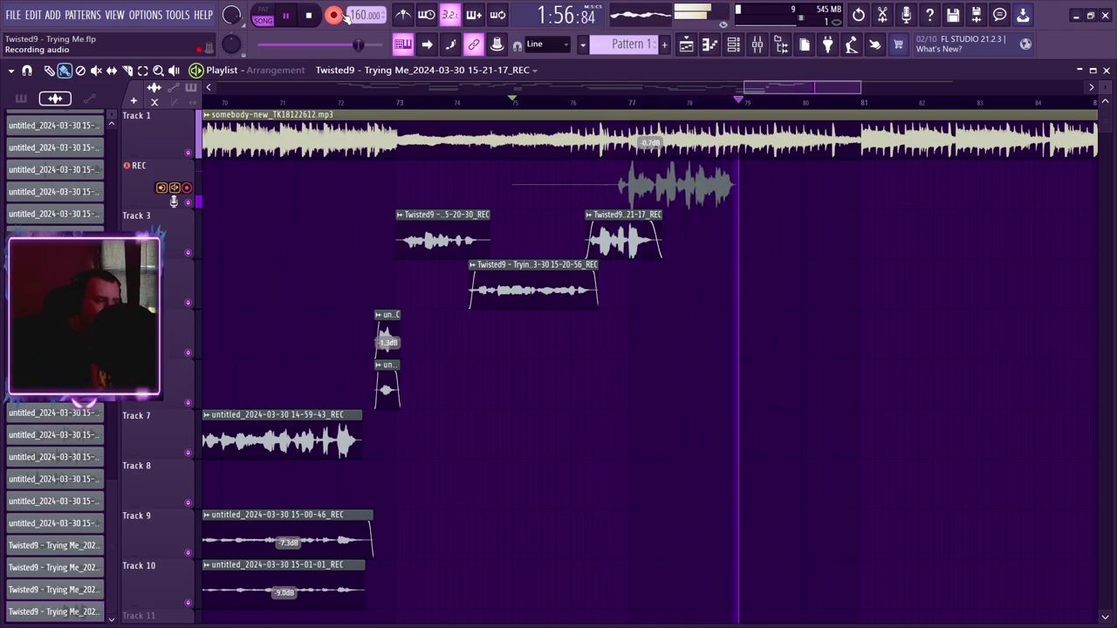
key("space")
left_click_drag(606, 192, 596, 366)
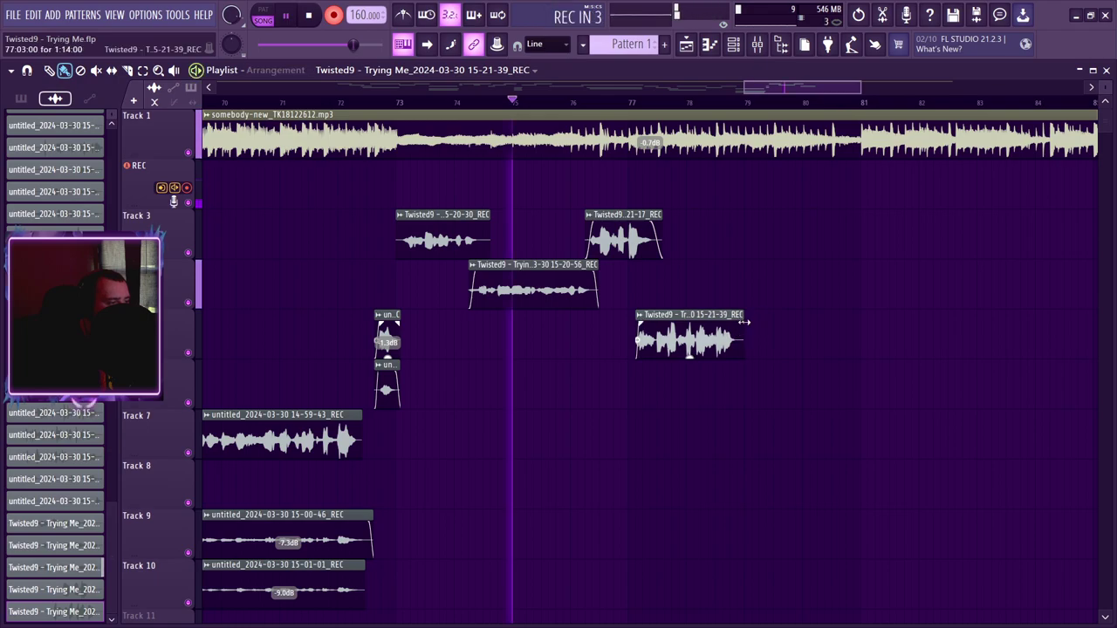
- Add a short fade-out and a fade-in of about 0.18 s to the new Track 5 vocal clip
left_click_drag(744, 325, 737, 326)
key("space")
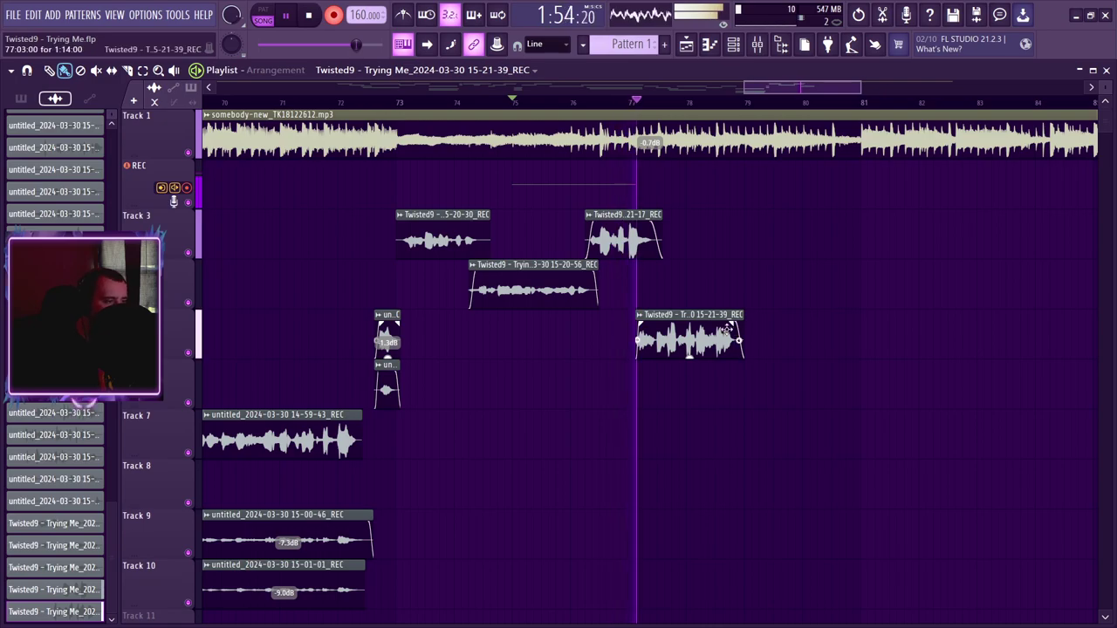
left_click_drag(648, 323, 645, 328)
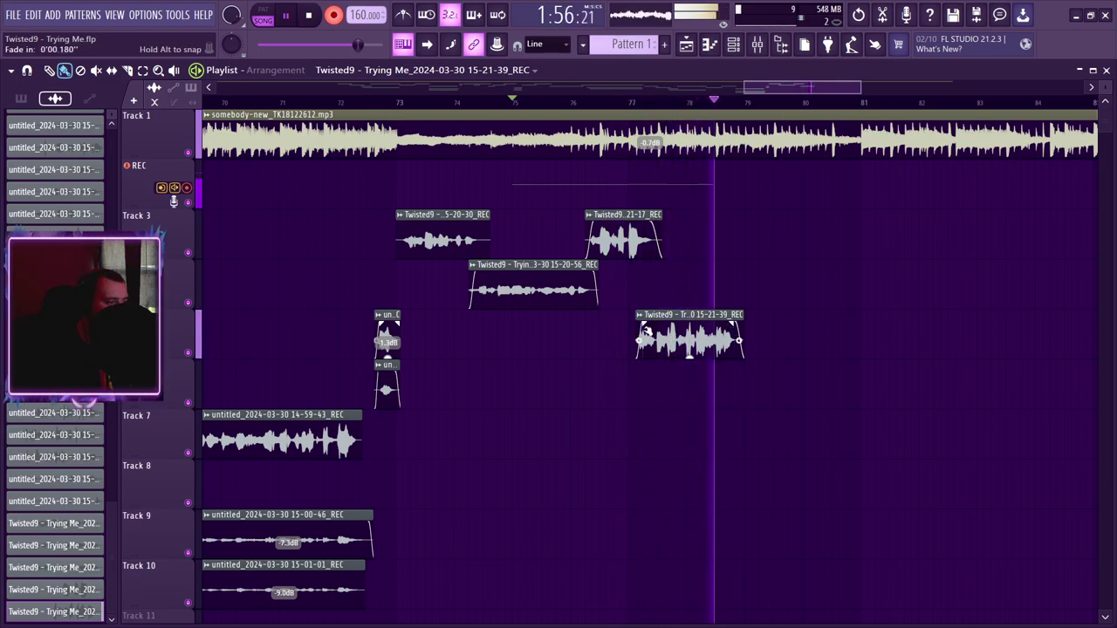
key("space")
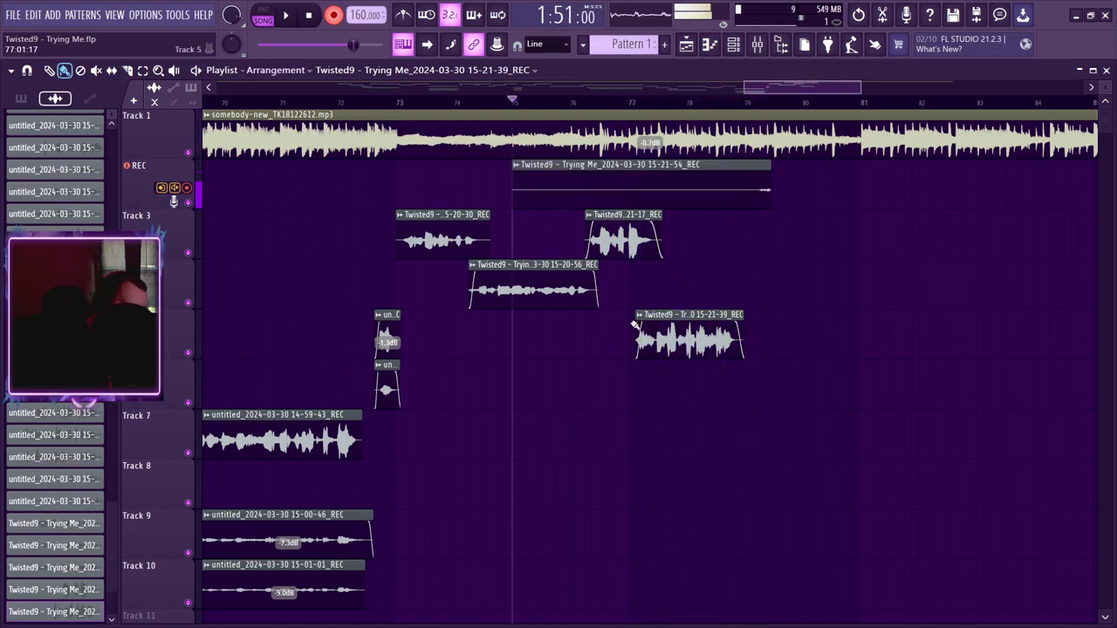
left_click_drag(862, 88, 817, 93)
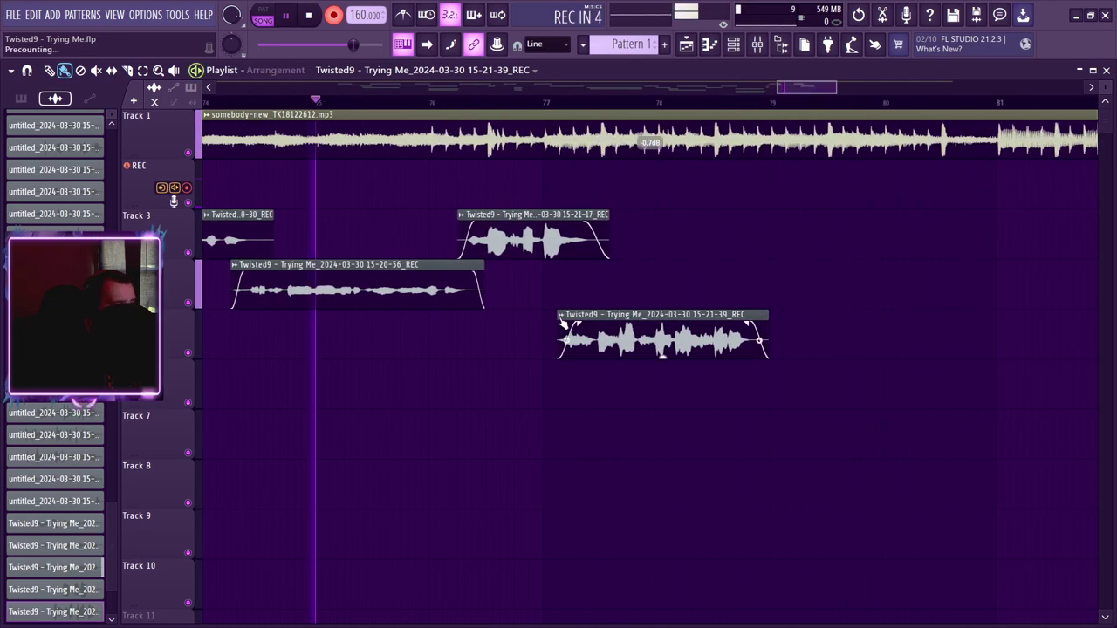
- Extend the start of the newest Track 5 vocal clip to about bar 77.0 and set its fade-in to about 0.13 s
key("space")
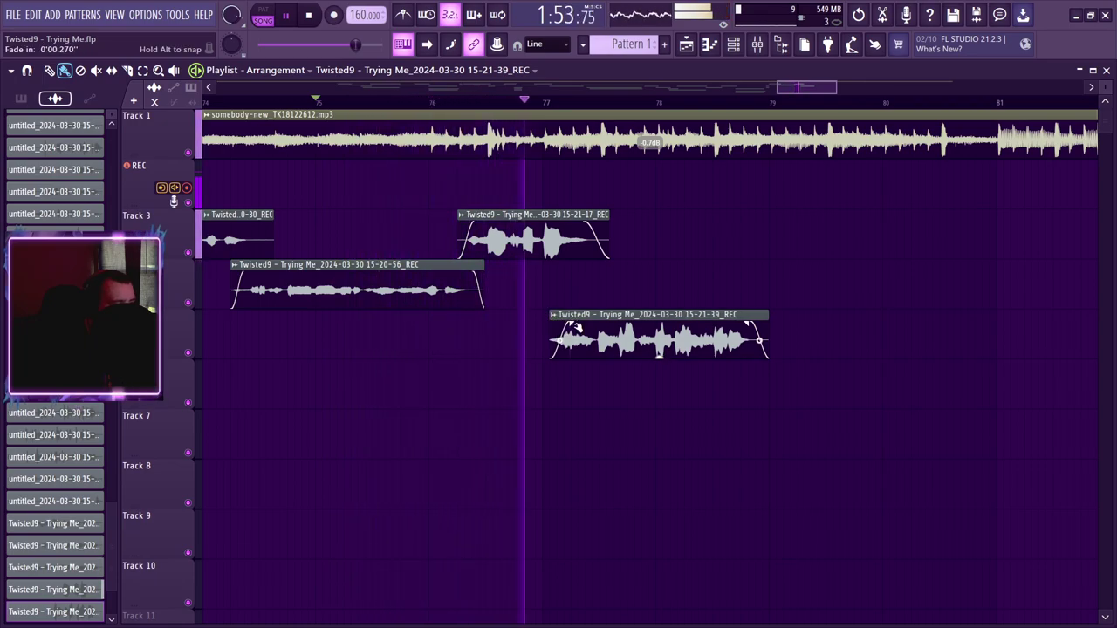
left_click_drag(565, 326, 561, 328)
key("space")
key("space")
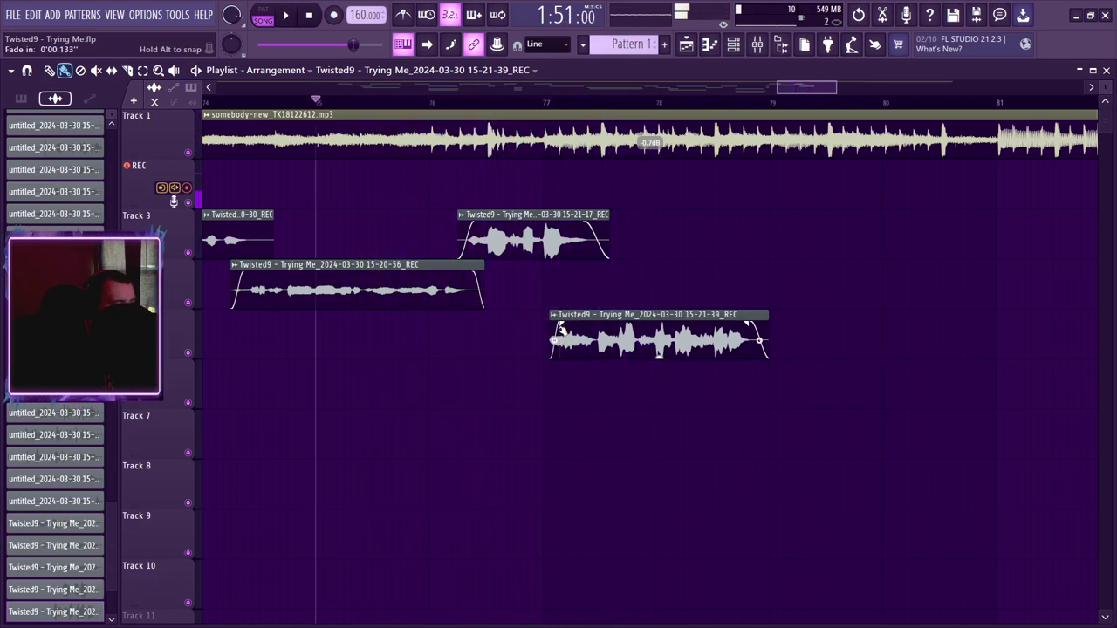
left_click(536, 103)
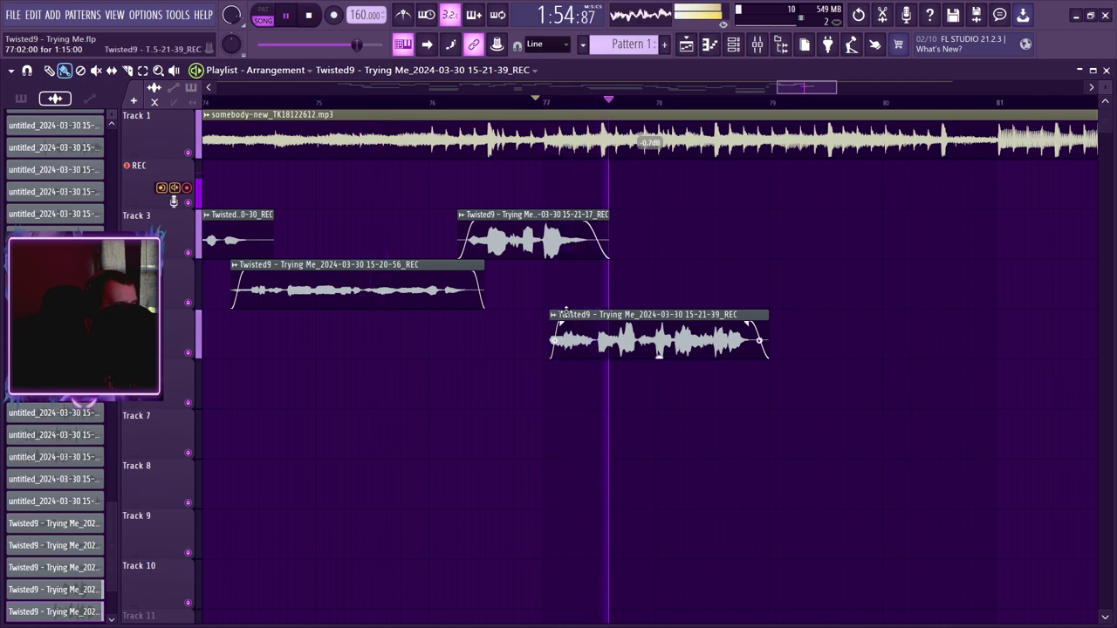
- Try several vocal takes on the REC track from about bar 76 and discard each one
left_click(436, 103)
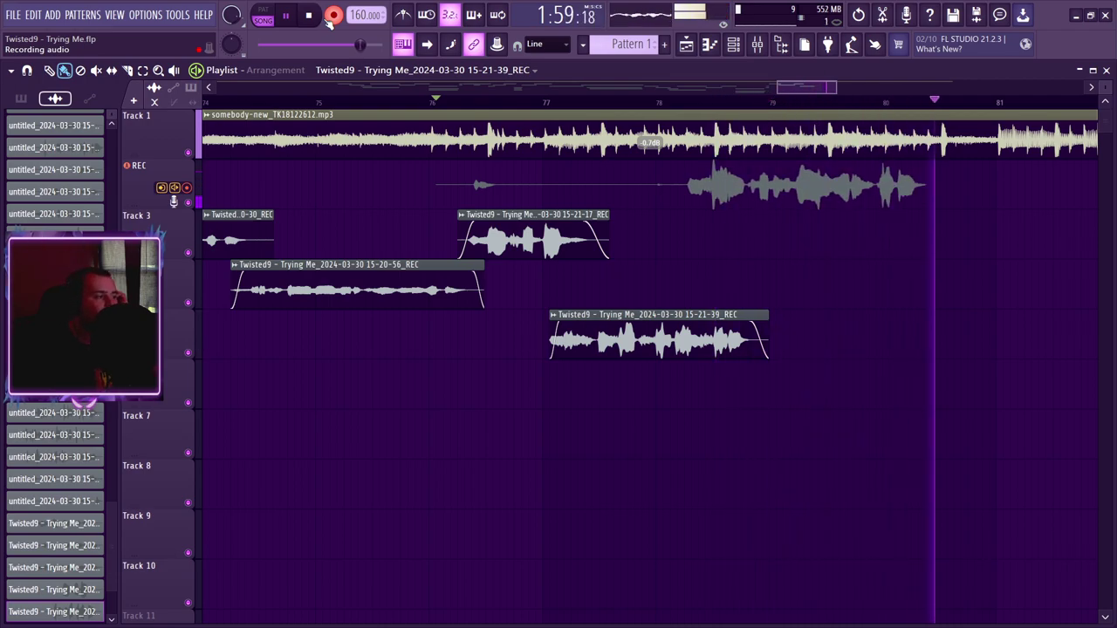
key("space")
key("ctrl+z")
key("space")
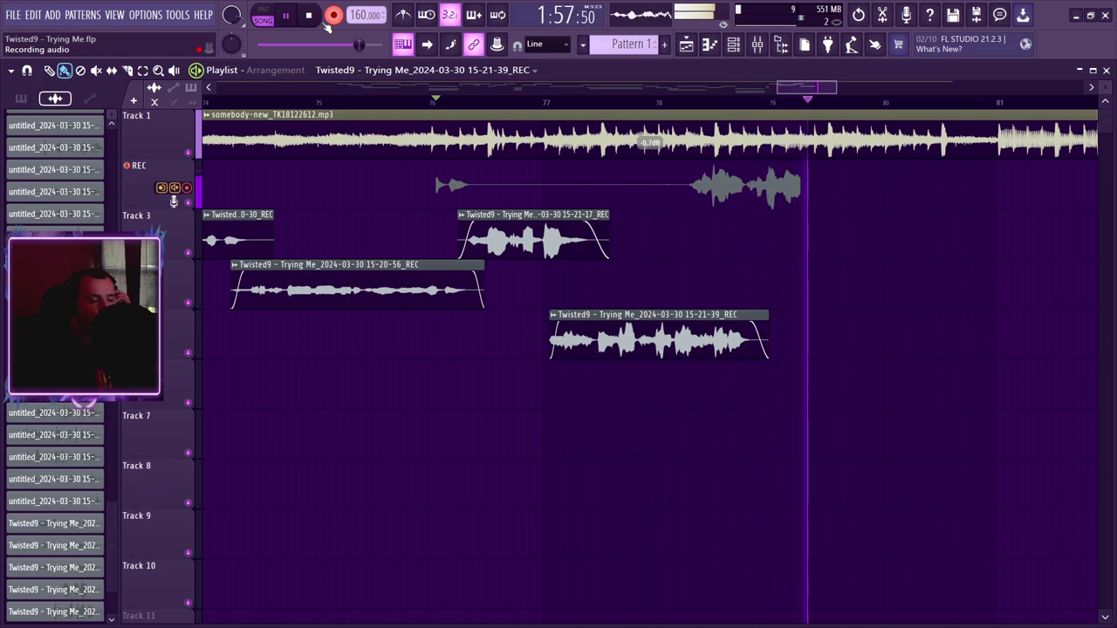
key("ctrl+z")
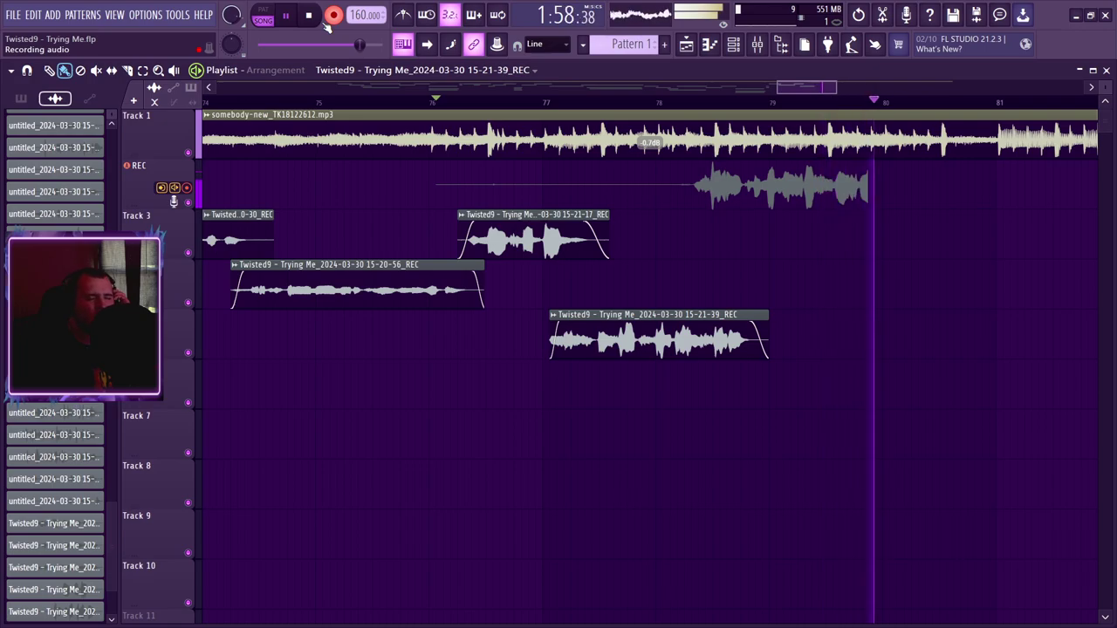
key("space")
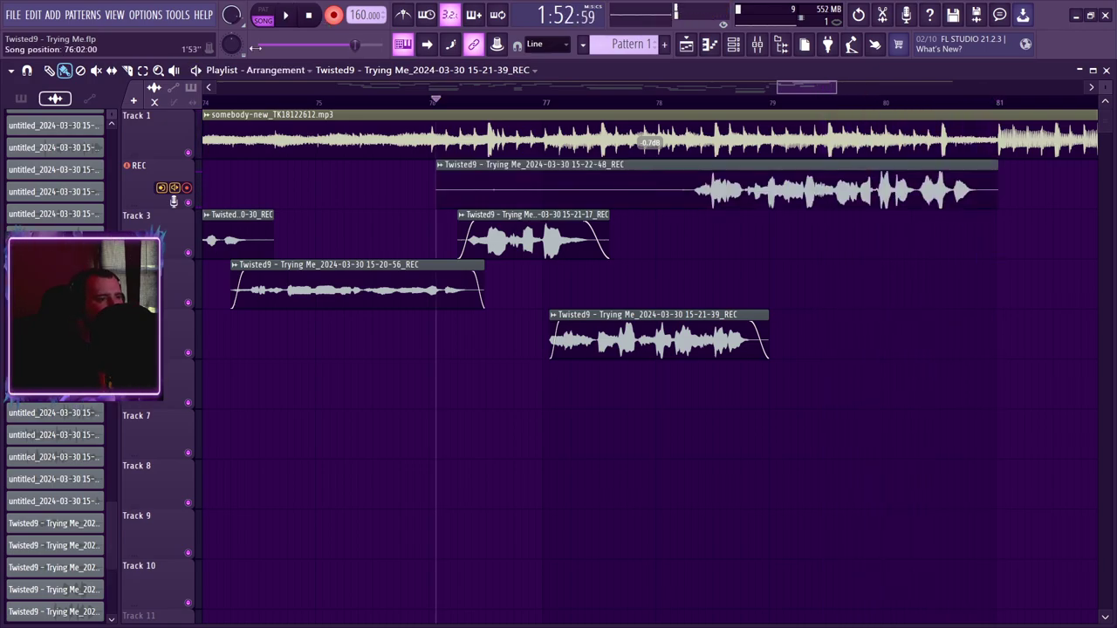
right_click(570, 179)
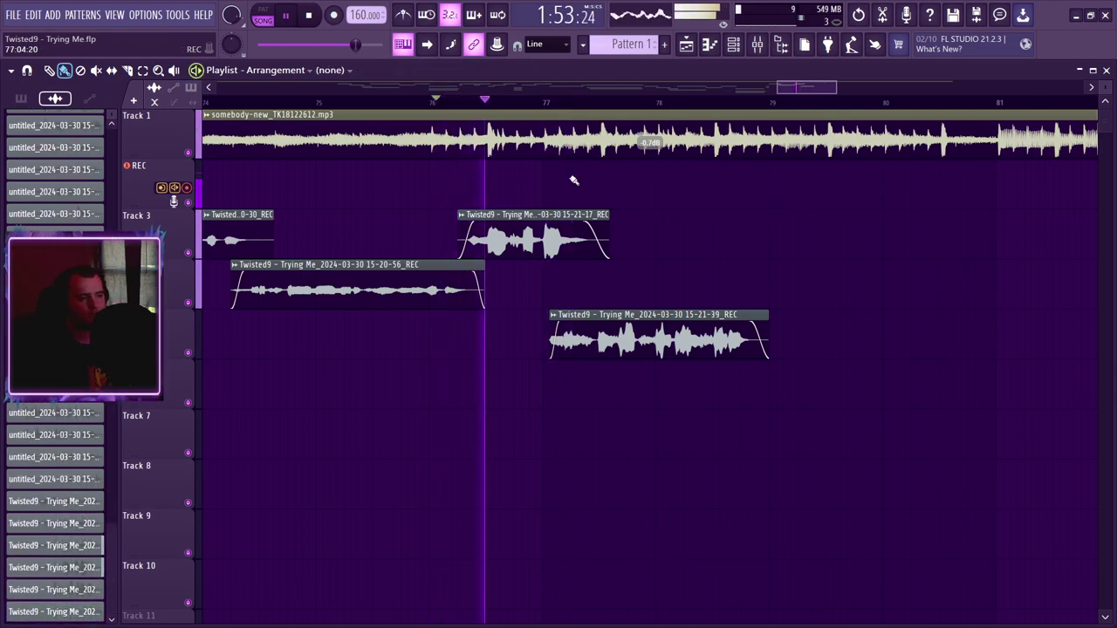
- Record a fresh vocal take from about bar 76 and place it on Track 6 at the same start position
key("space")
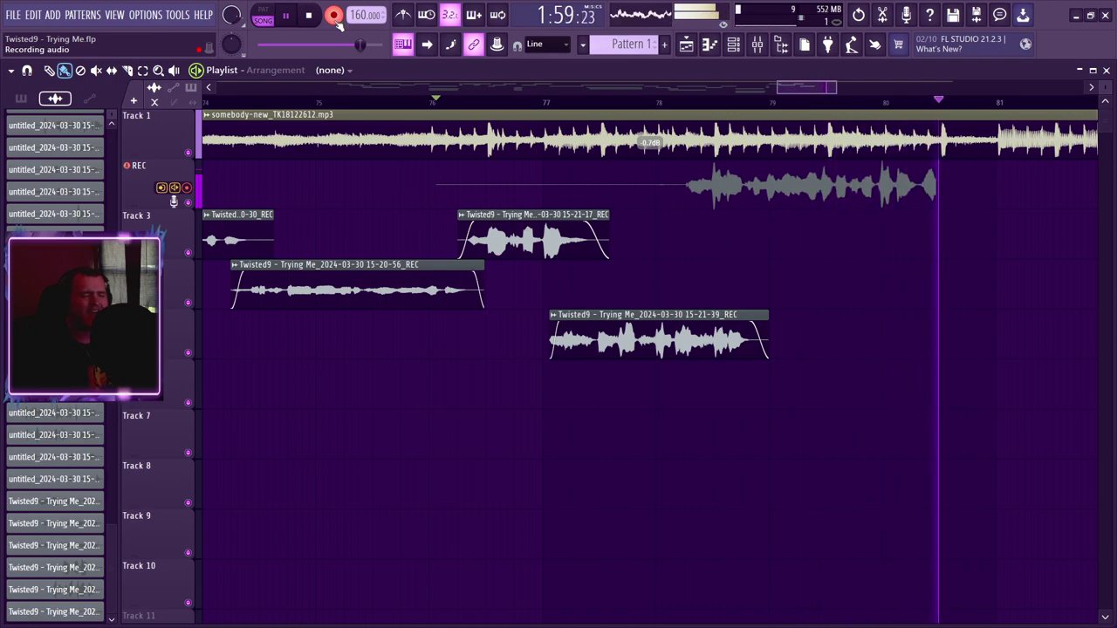
key("space")
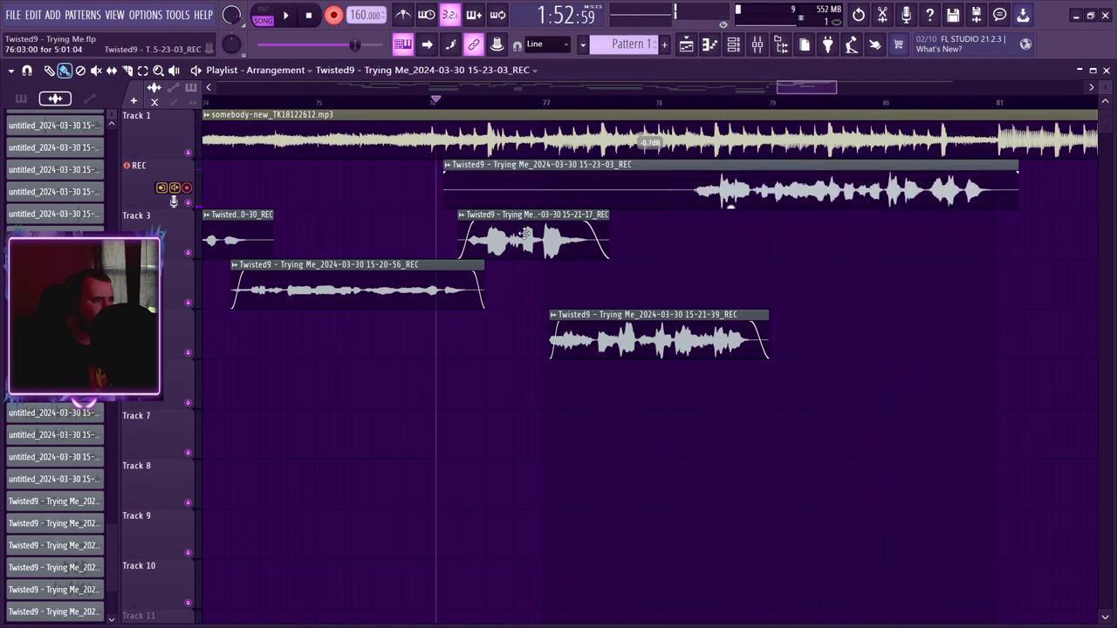
left_click_drag(526, 192, 521, 394)
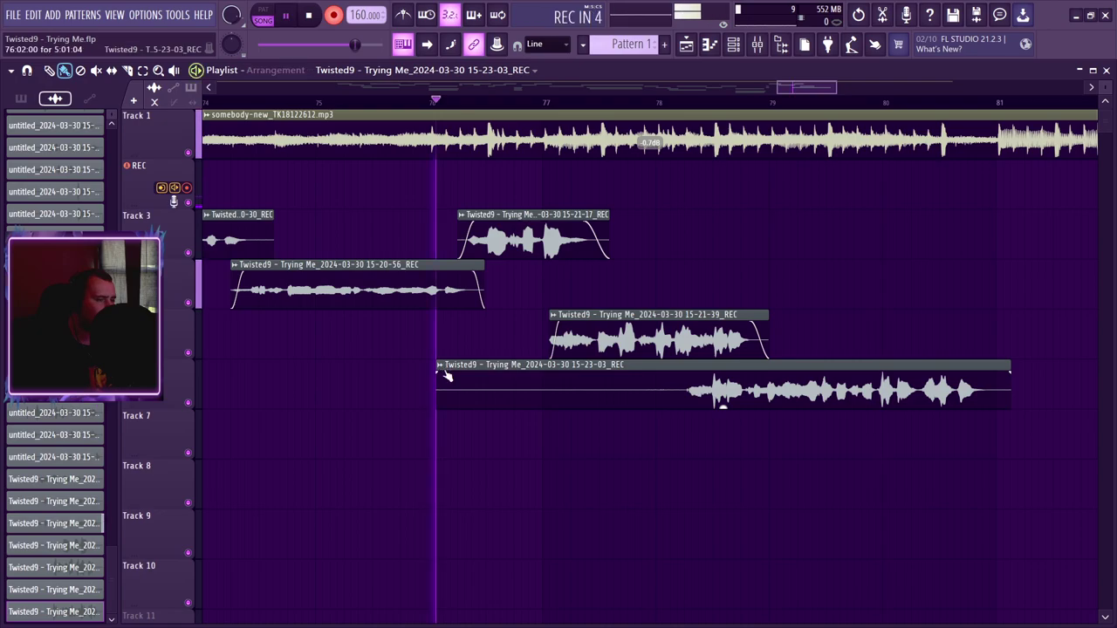
- Trim the Track 6 vocal to span about bars 78.7 to 80.9 with a short fade-in and fade-out, checking it in playback
key("space")
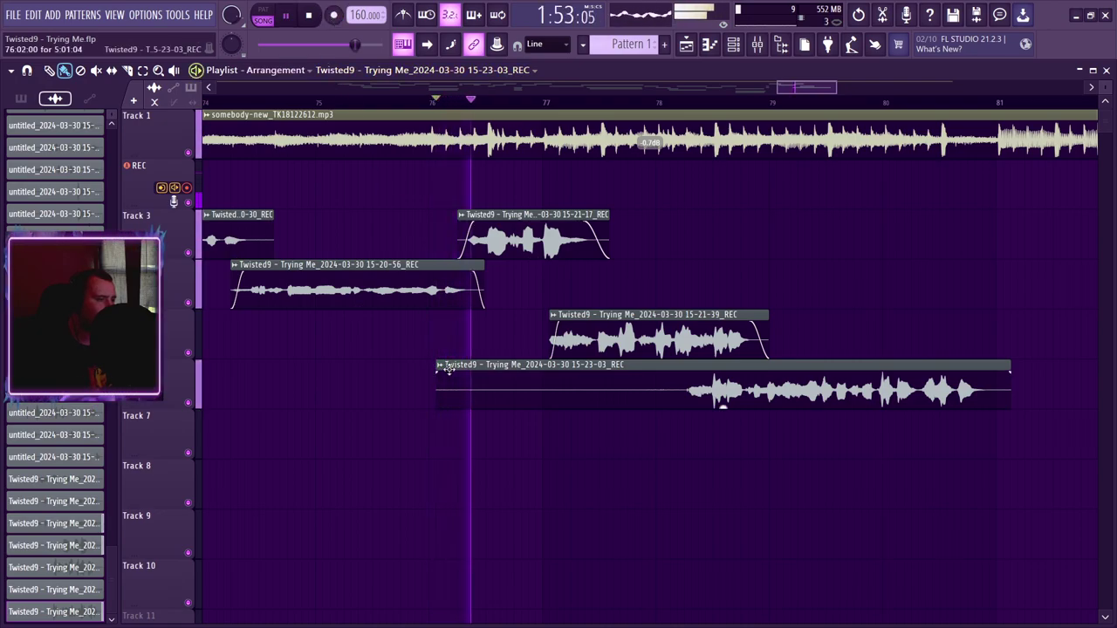
left_click_drag(437, 373, 735, 373)
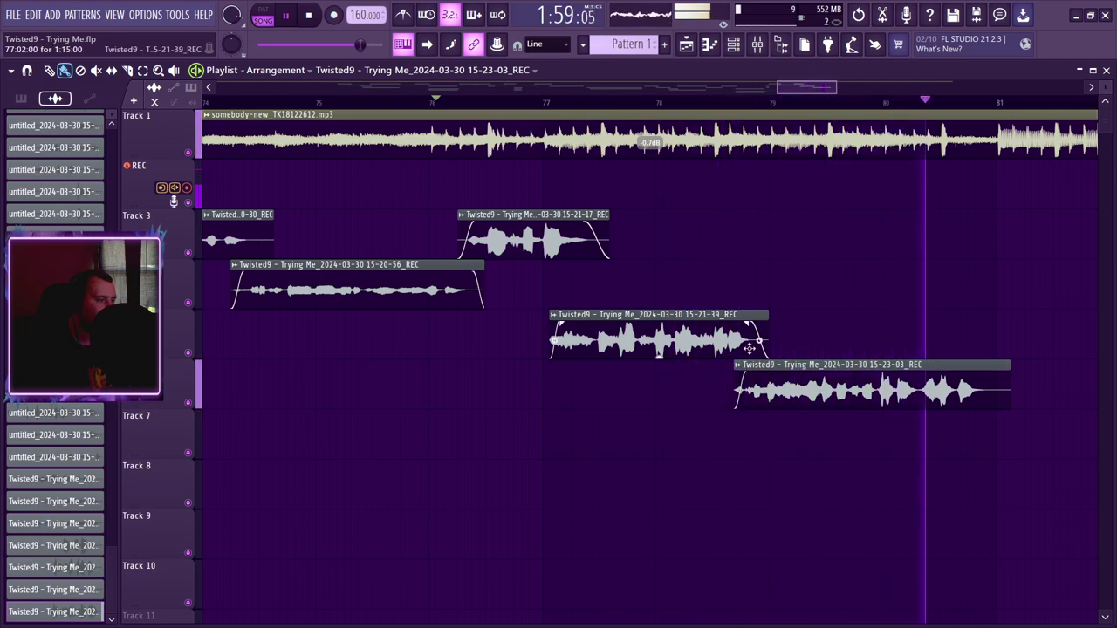
left_click(663, 102)
left_click_drag(1010, 384, 988, 384)
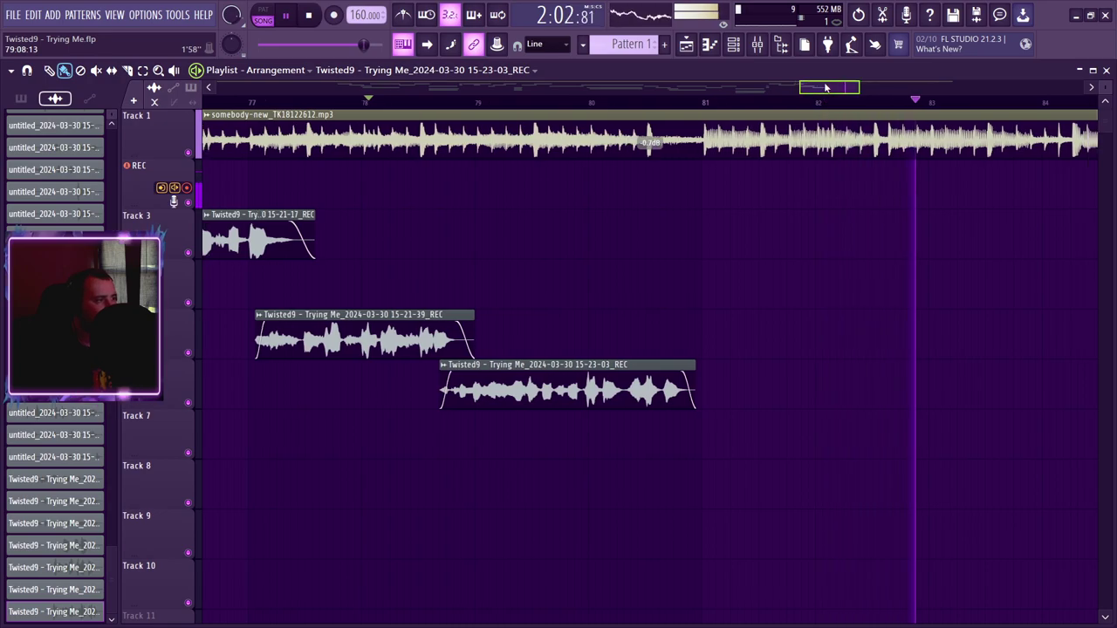
- Save the project under its existing name
left_click_drag(842, 91, 781, 78)
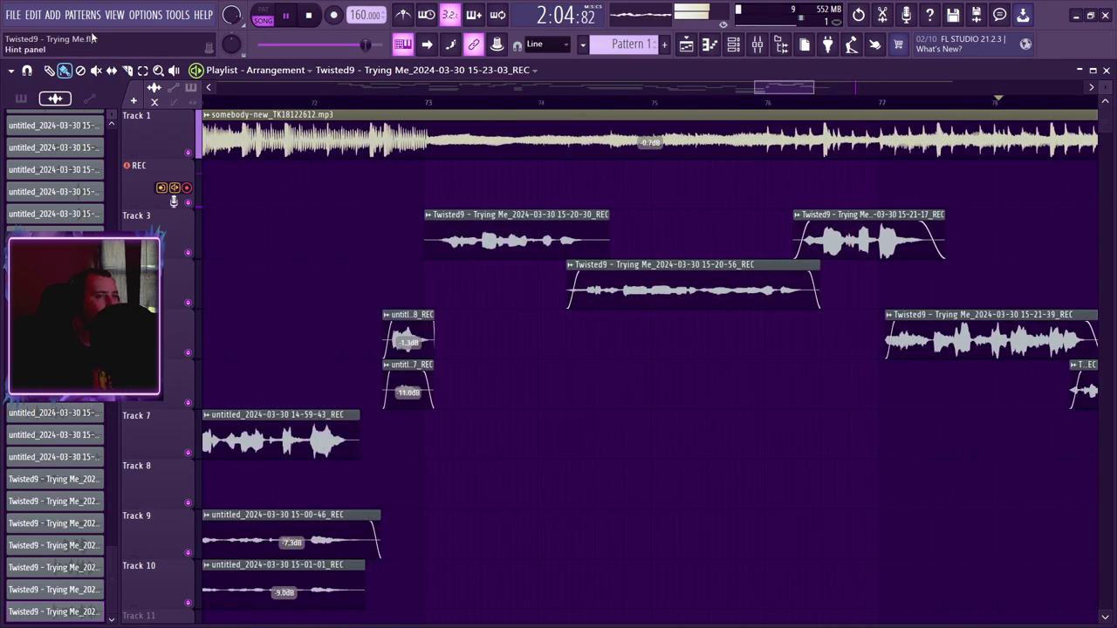
left_click(15, 19)
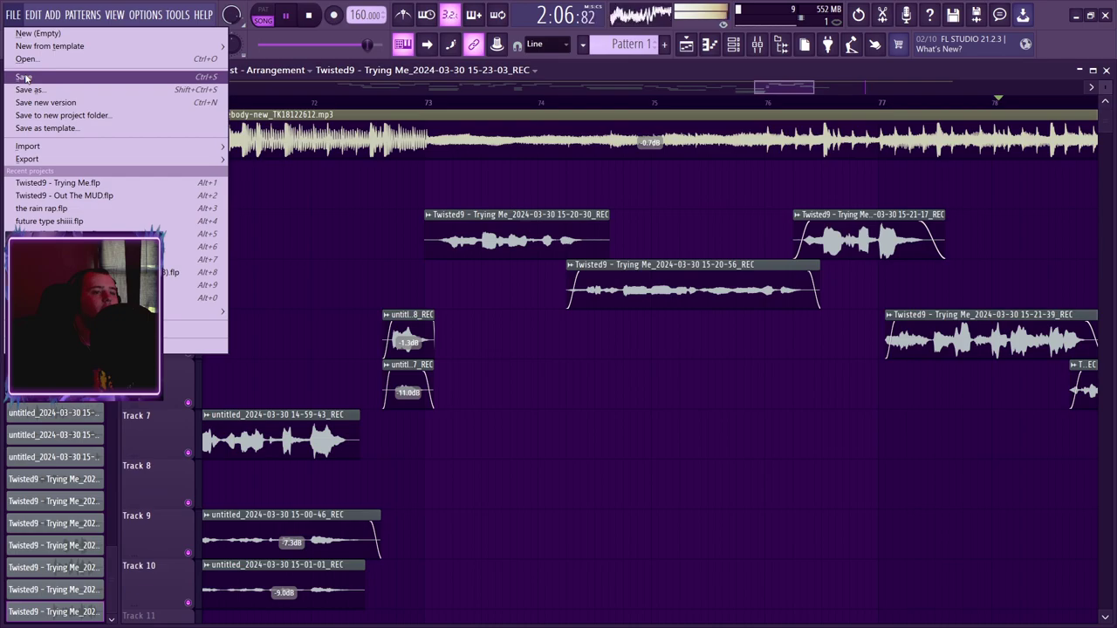
left_click(30, 77)
- Play the arrangement from about bar 16 past the last vocal clip, following the playhead to review all the vocals
left_click_drag(771, 89, 352, 92)
key("space")
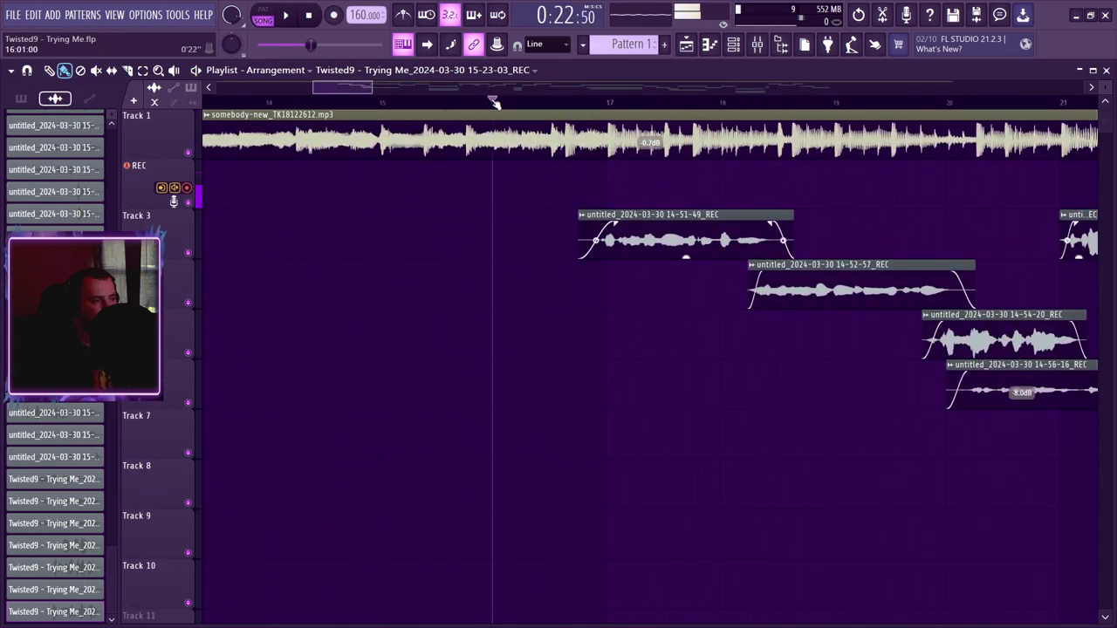
key("space")
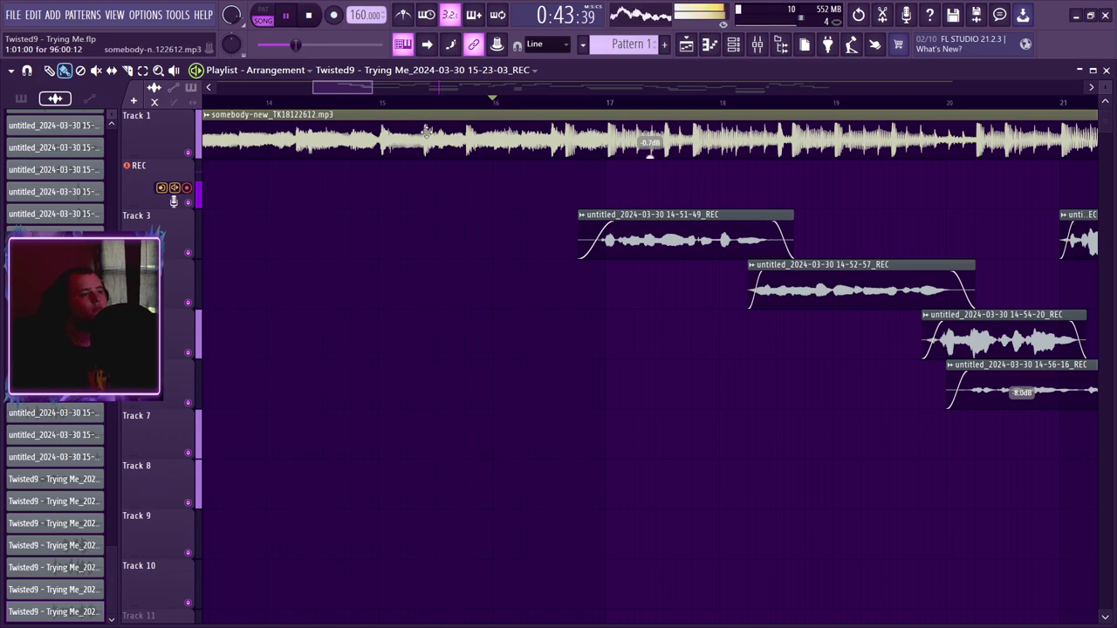
left_click_drag(352, 88, 489, 89)
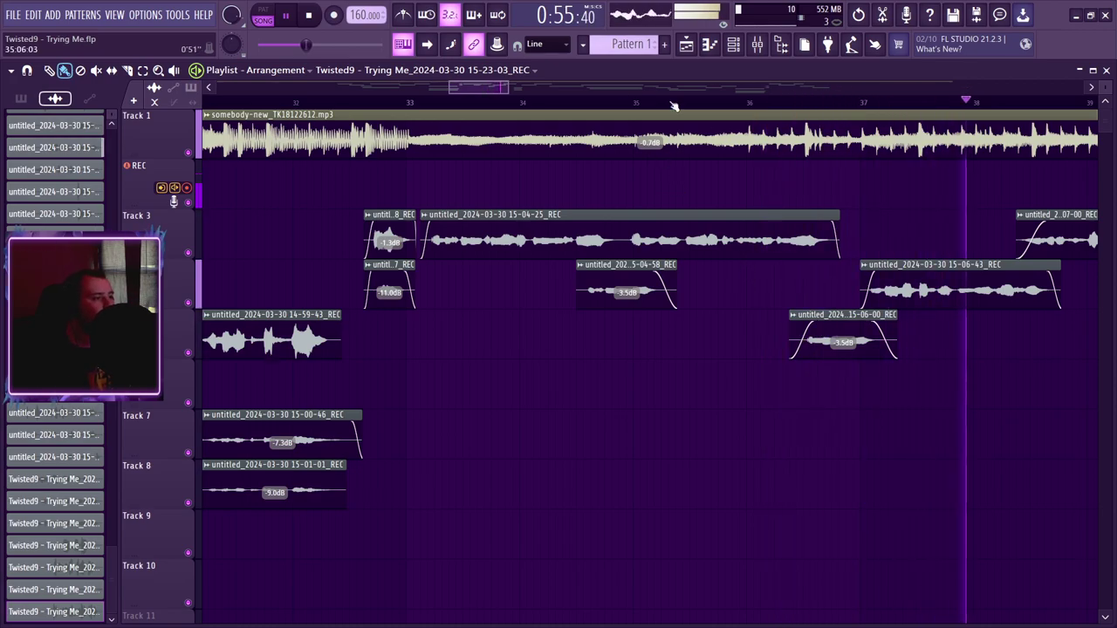
left_click_drag(498, 89, 544, 89)
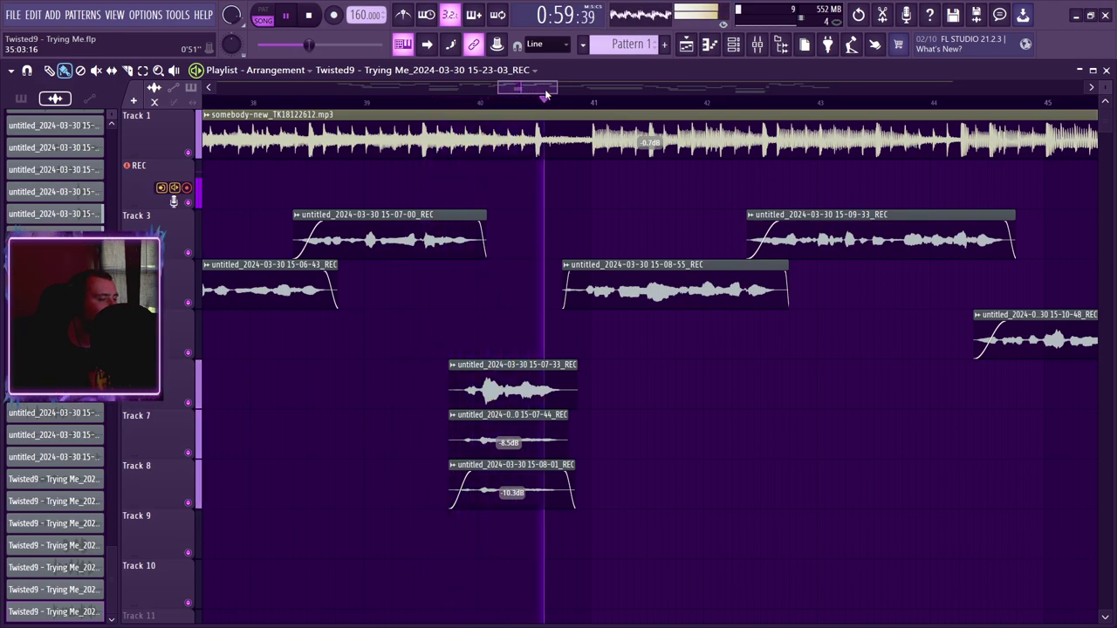
left_click_drag(547, 87, 558, 87)
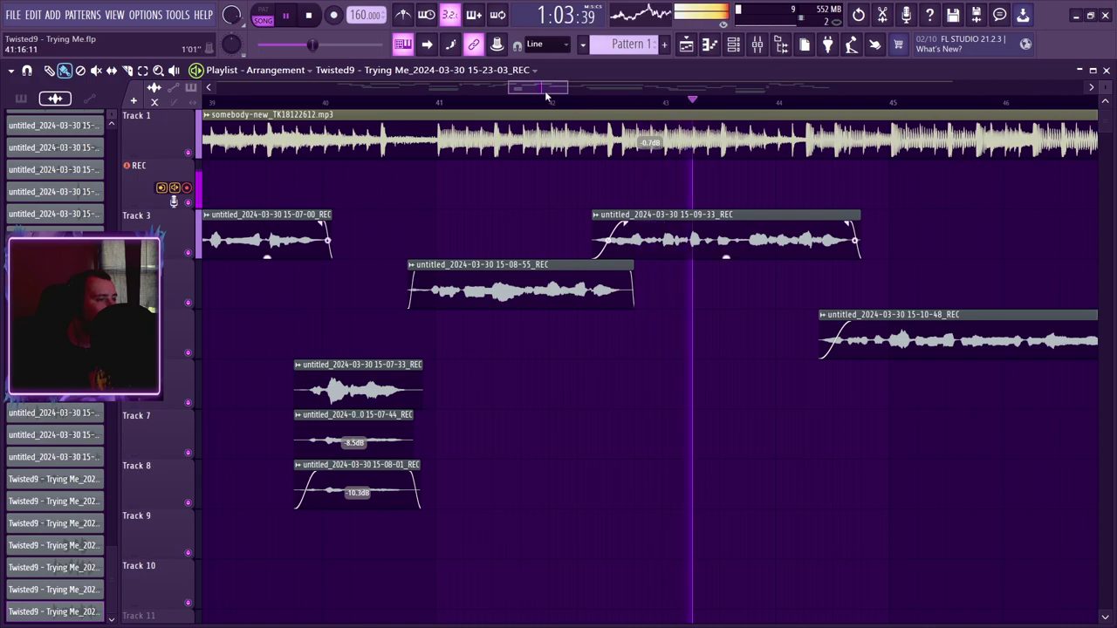
left_click_drag(545, 91, 585, 84)
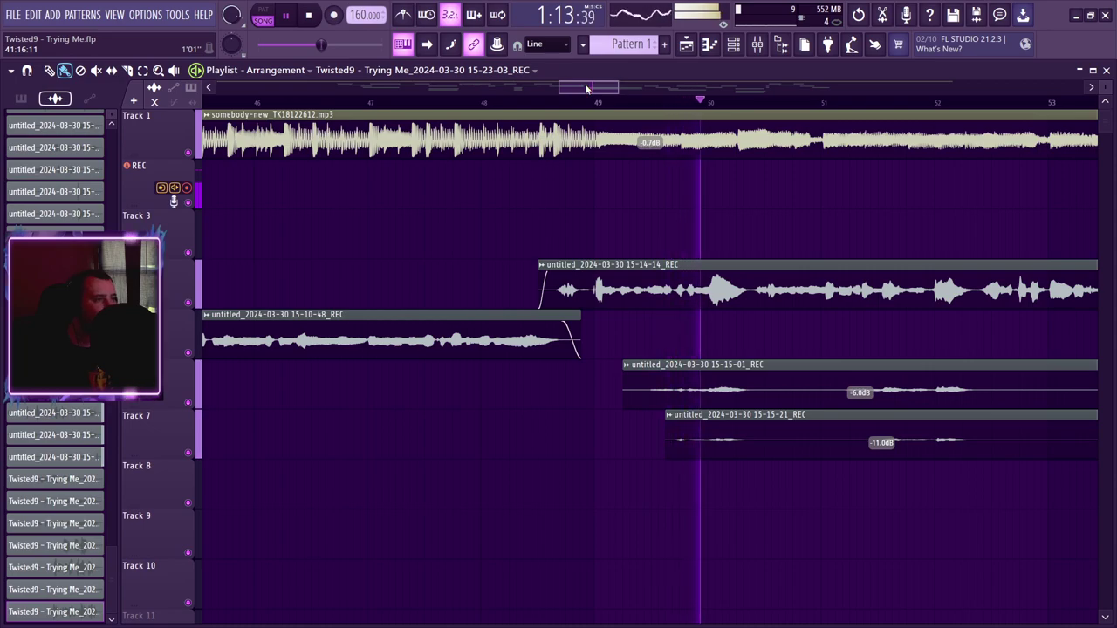
left_click_drag(586, 91, 648, 96)
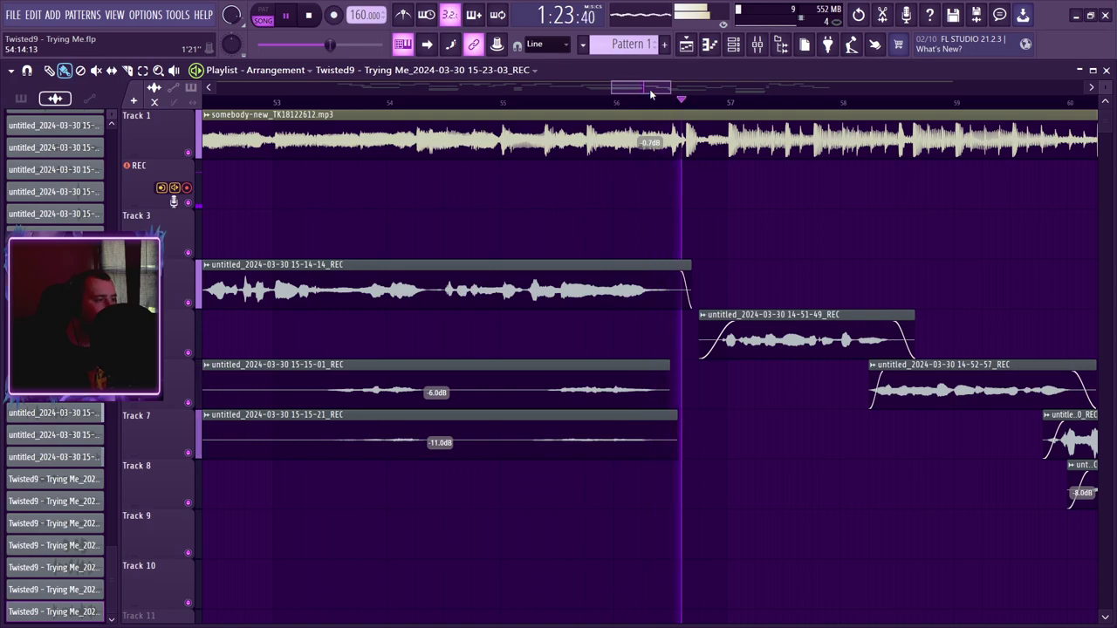
left_click_drag(653, 90, 776, 86)
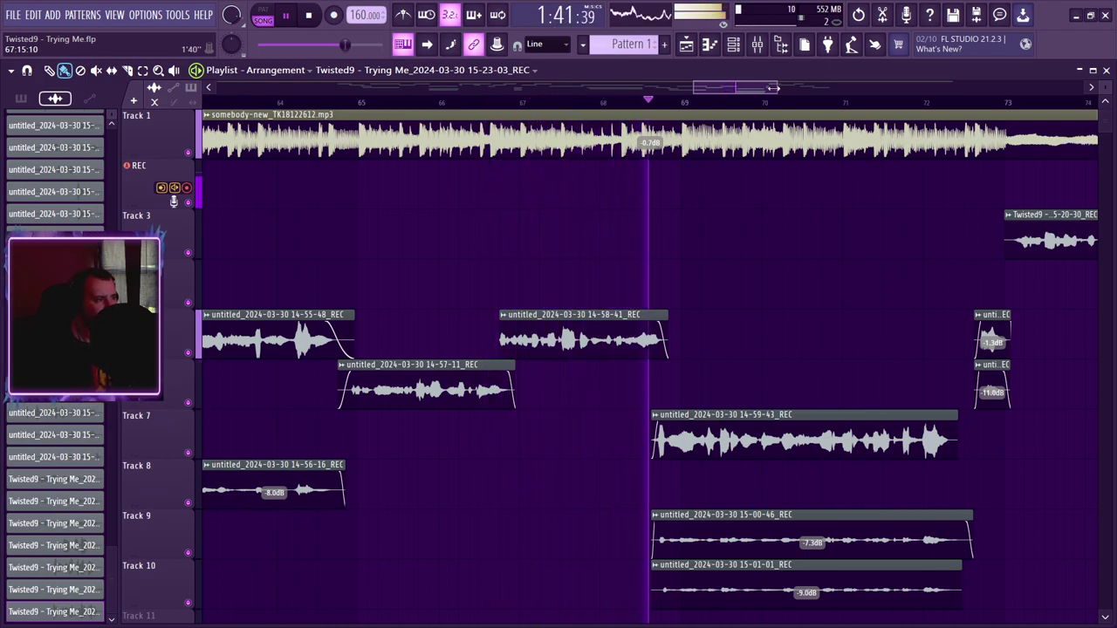
left_click_drag(748, 94, 764, 94)
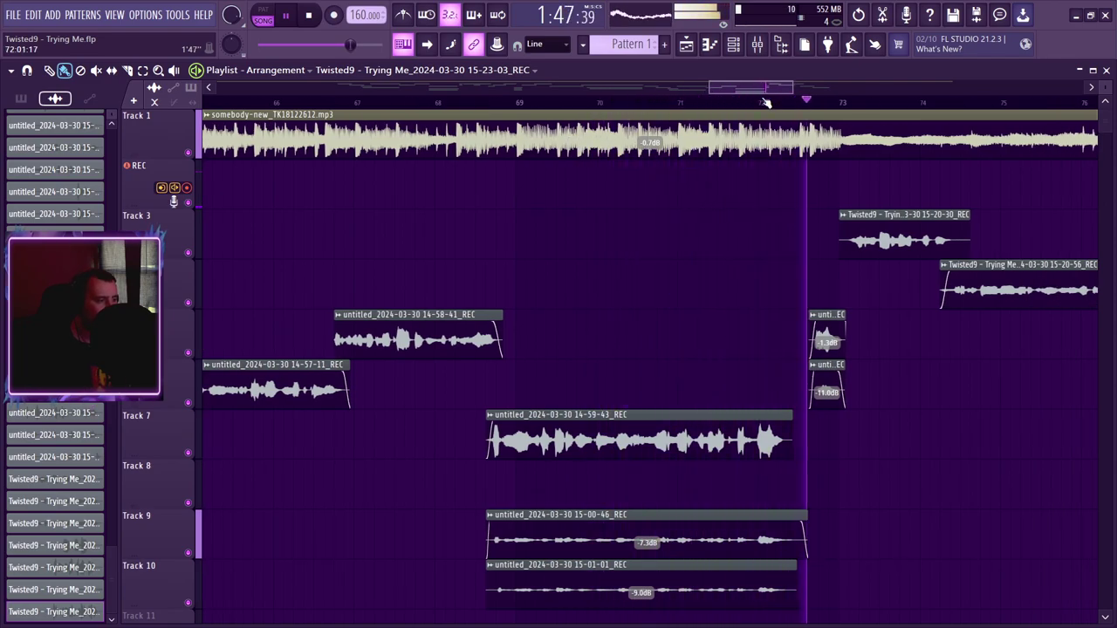
left_click_drag(764, 99, 800, 88)
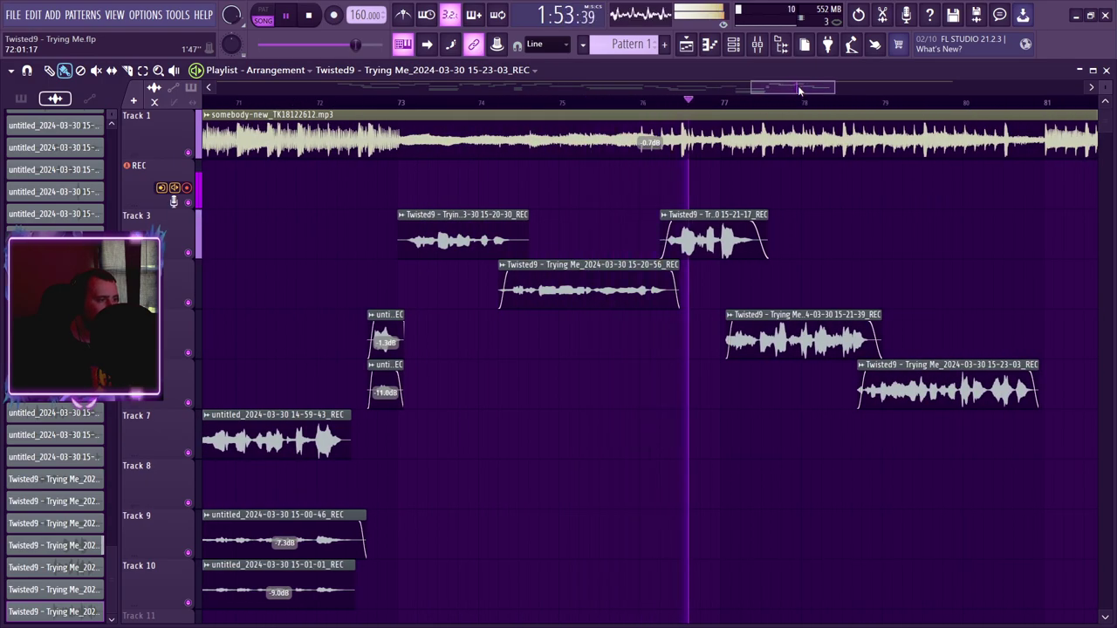
left_click_drag(799, 90, 866, 90)
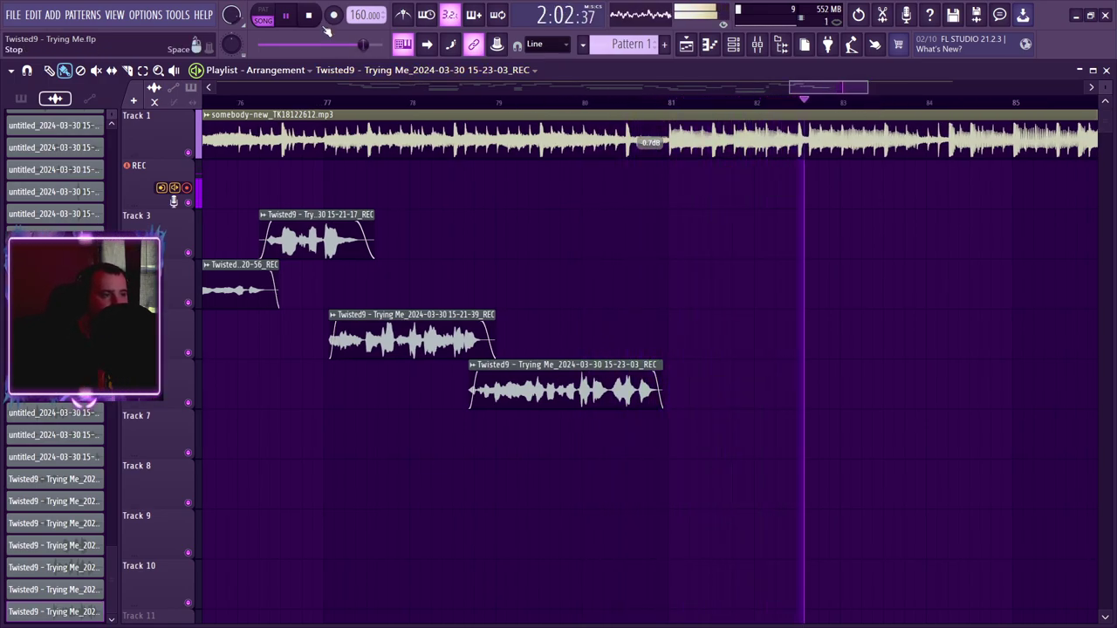
left_click(308, 15)
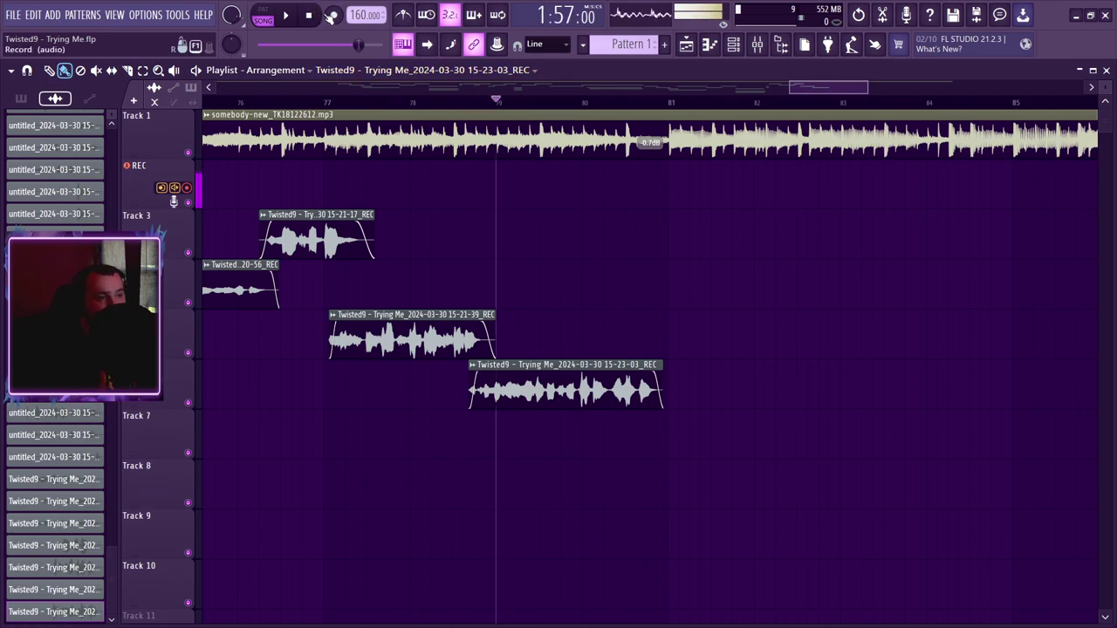
key("space")
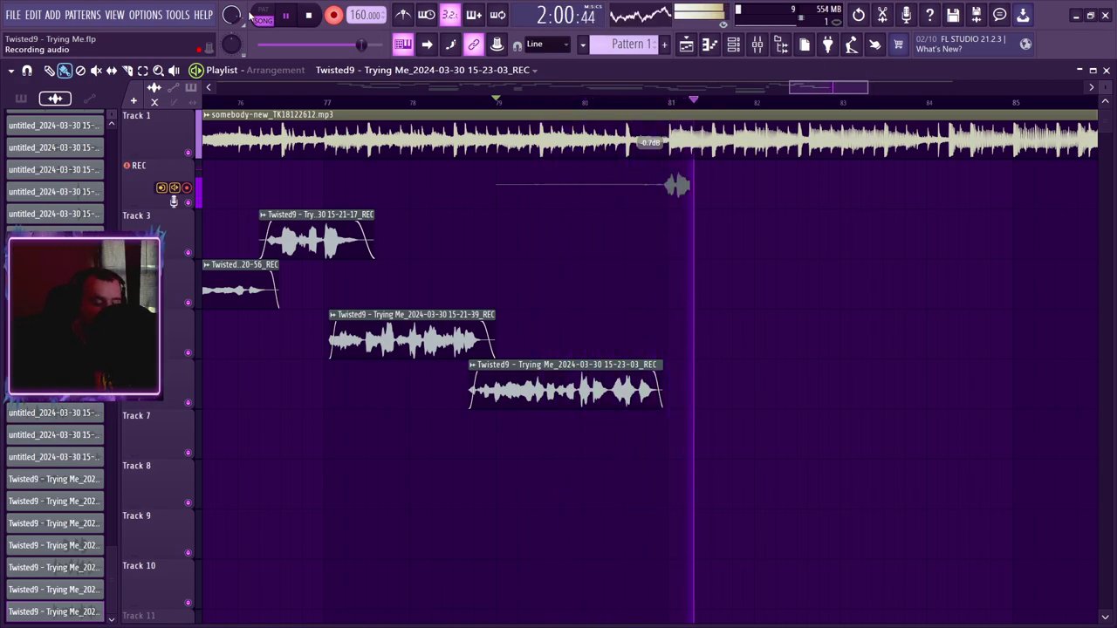
key("space")
key("ctrl+z")
- Record a vocal take from about bar 79 and place it on Track 4, trimmed to start at about bar 80.9
key("space")
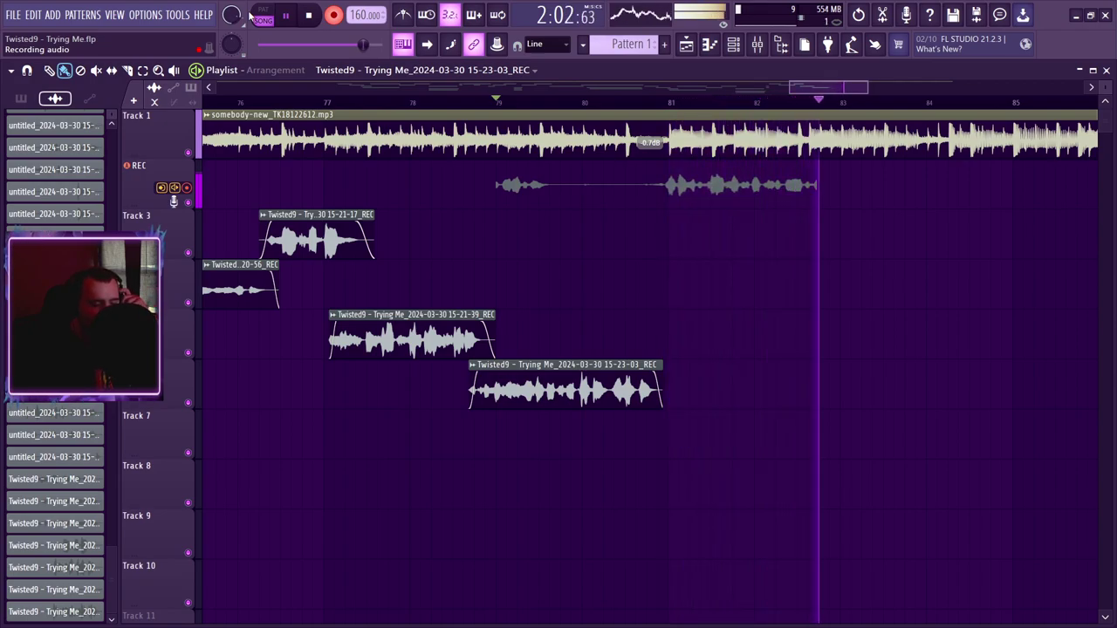
key("space")
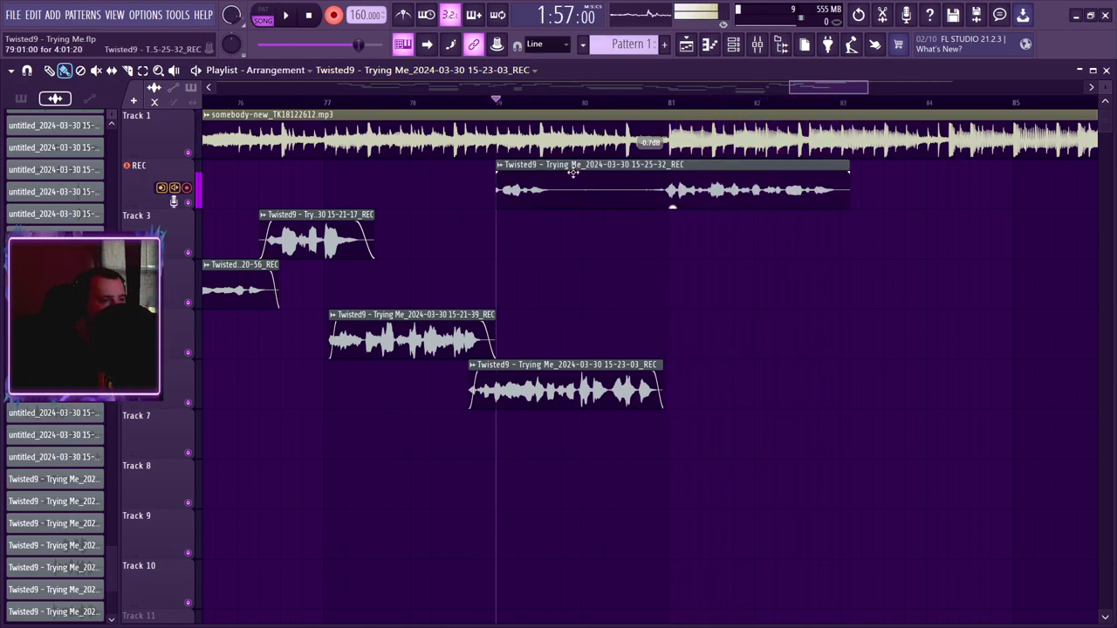
left_click_drag(582, 192, 578, 293)
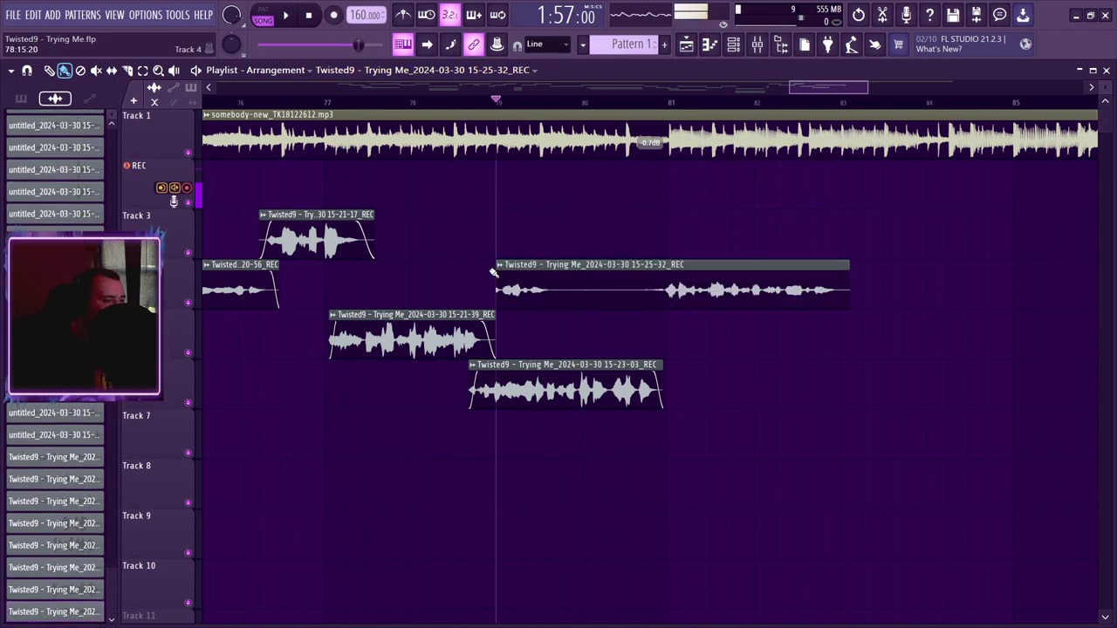
left_click_drag(518, 267, 659, 267)
- Add a short fade-in to the new Track 4 vocal and trim its end to about bar 83 while playing it back
key("space")
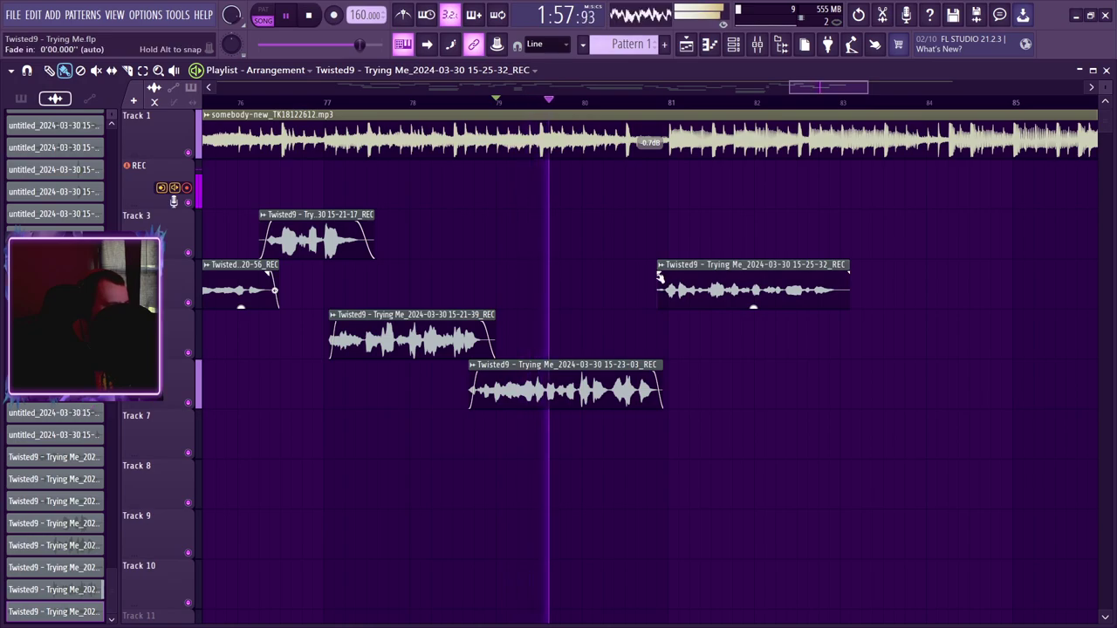
left_click_drag(849, 268, 839, 270)
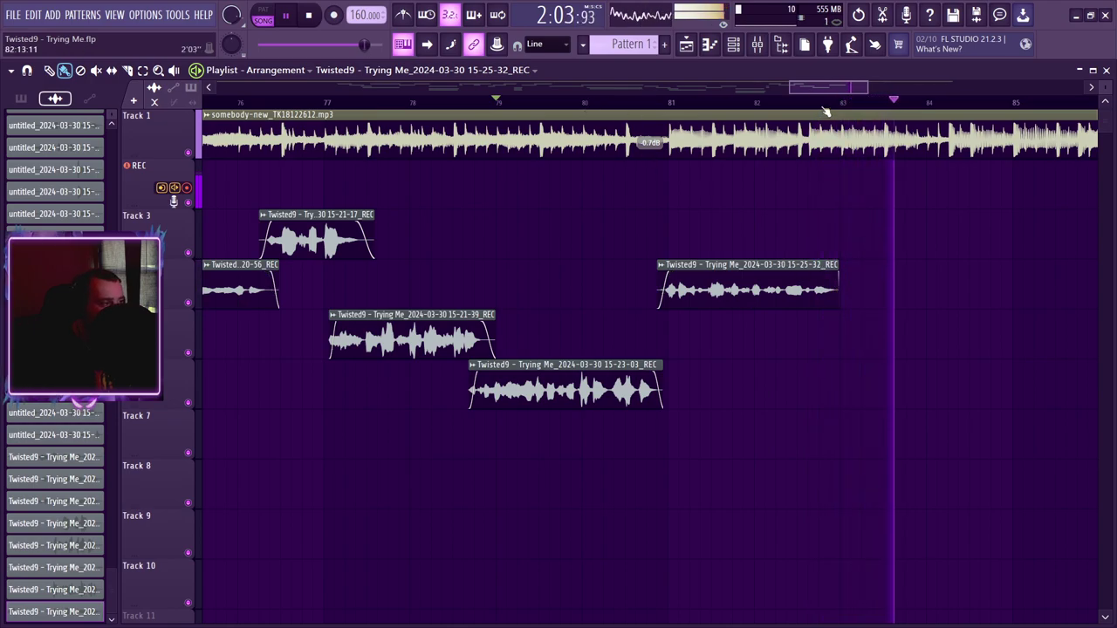
left_click(495, 103)
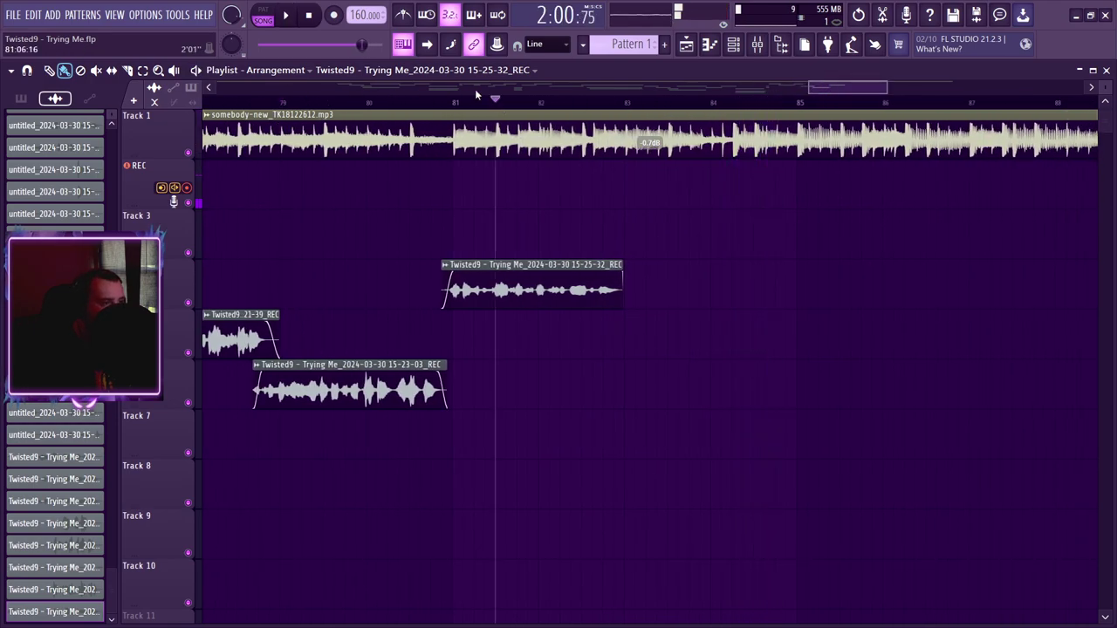
- Record a trial vocal take from about bar 81.5, play it back and delete the clip
left_click(333, 15)
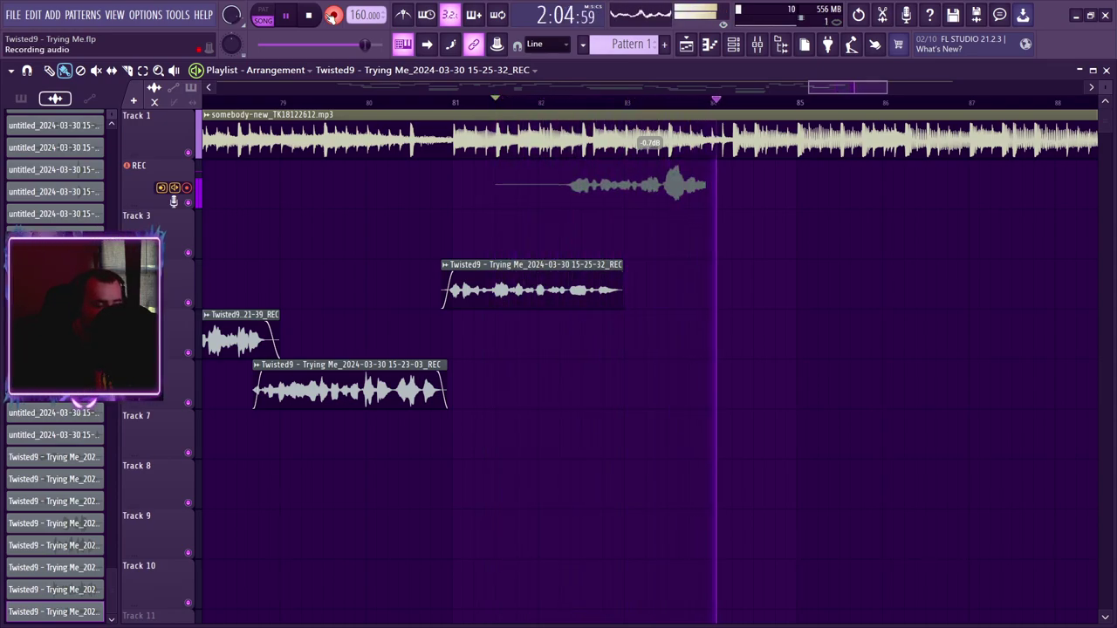
key("space")
key("space")
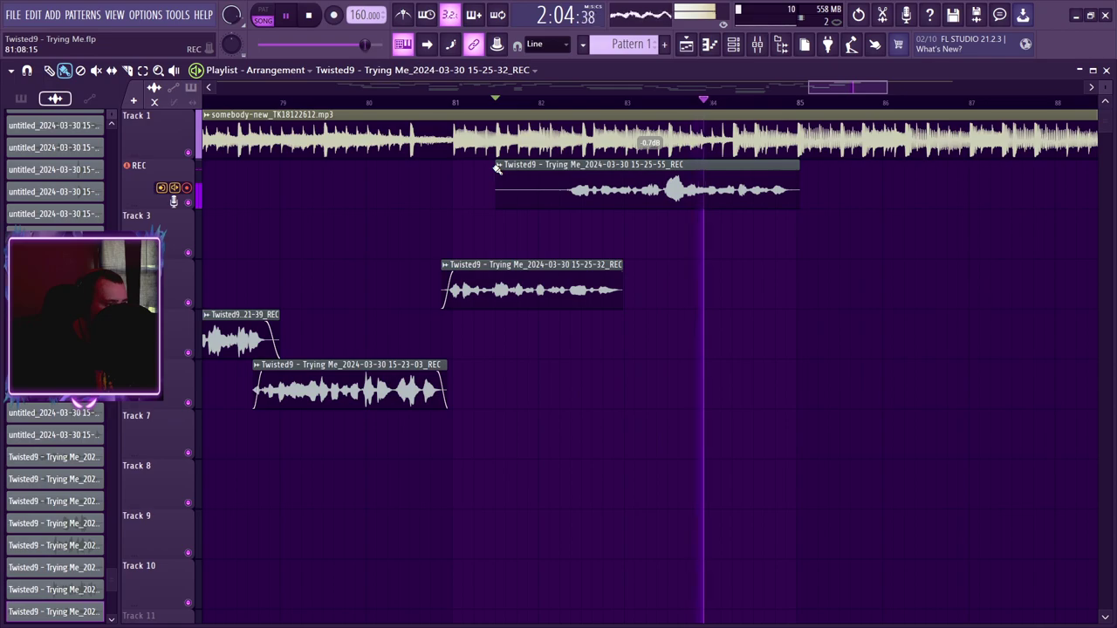
key("space")
right_click(579, 206)
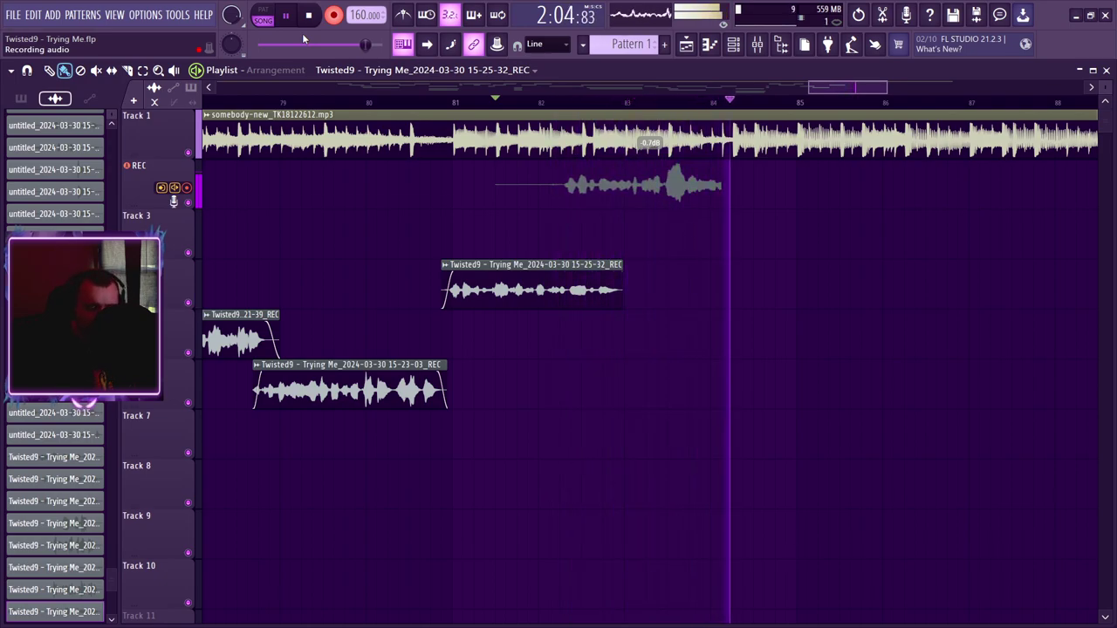
- Record a vocal take from about bar 81.5 and place it on Track 3, trimmed to about bars 82.7–84.9 with short fades at both ends
key("space")
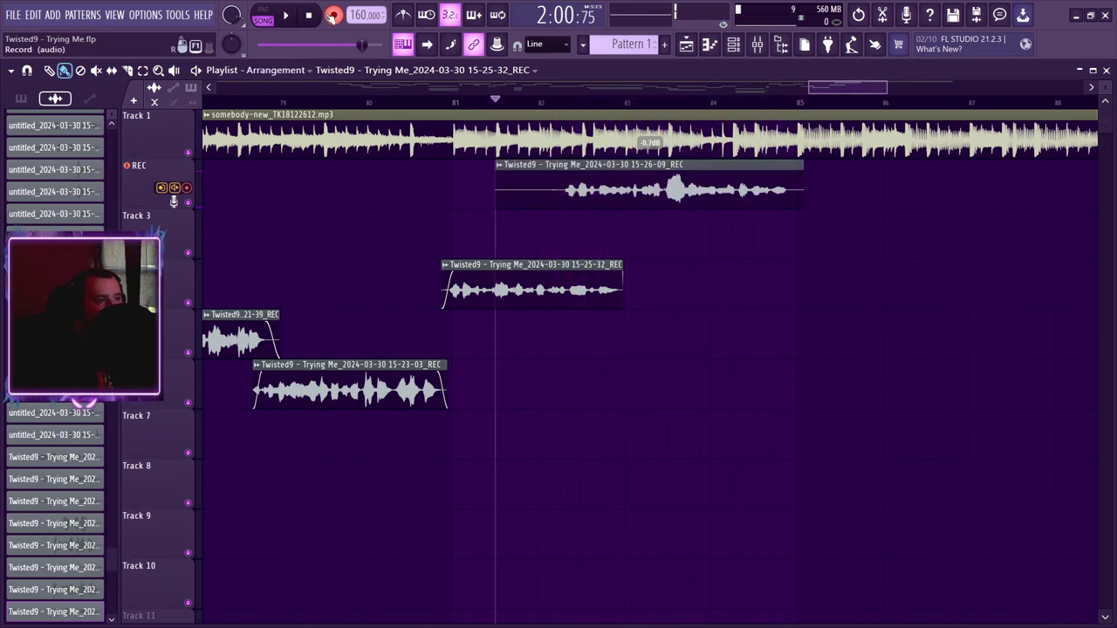
key("space")
left_click_drag(491, 165, 604, 215)
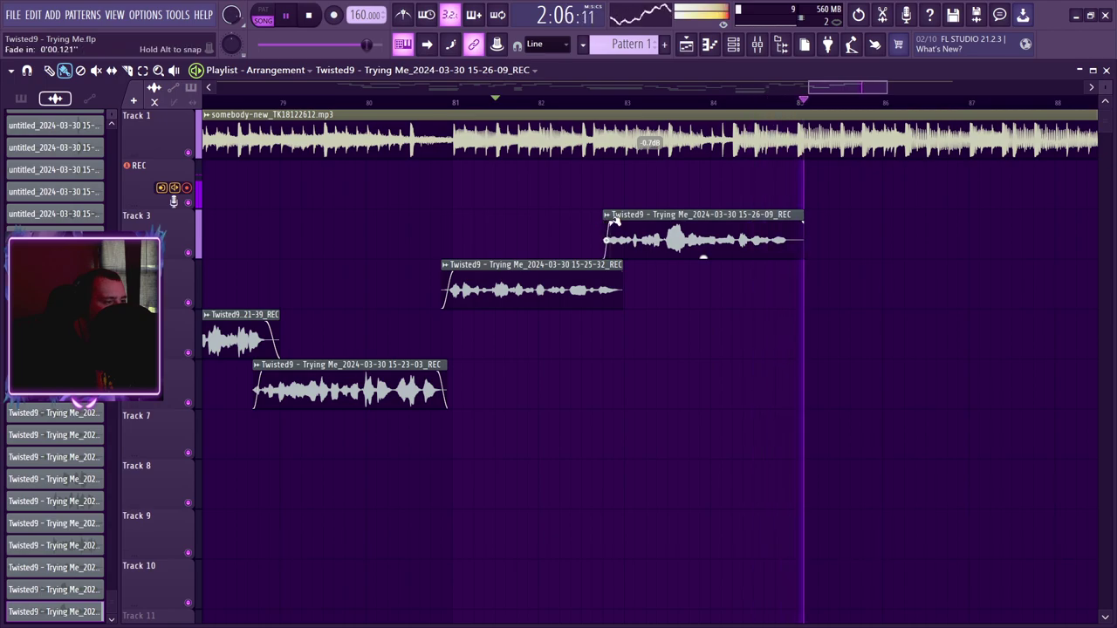
left_click_drag(801, 216, 790, 227)
left_click(572, 112)
left_click(570, 102)
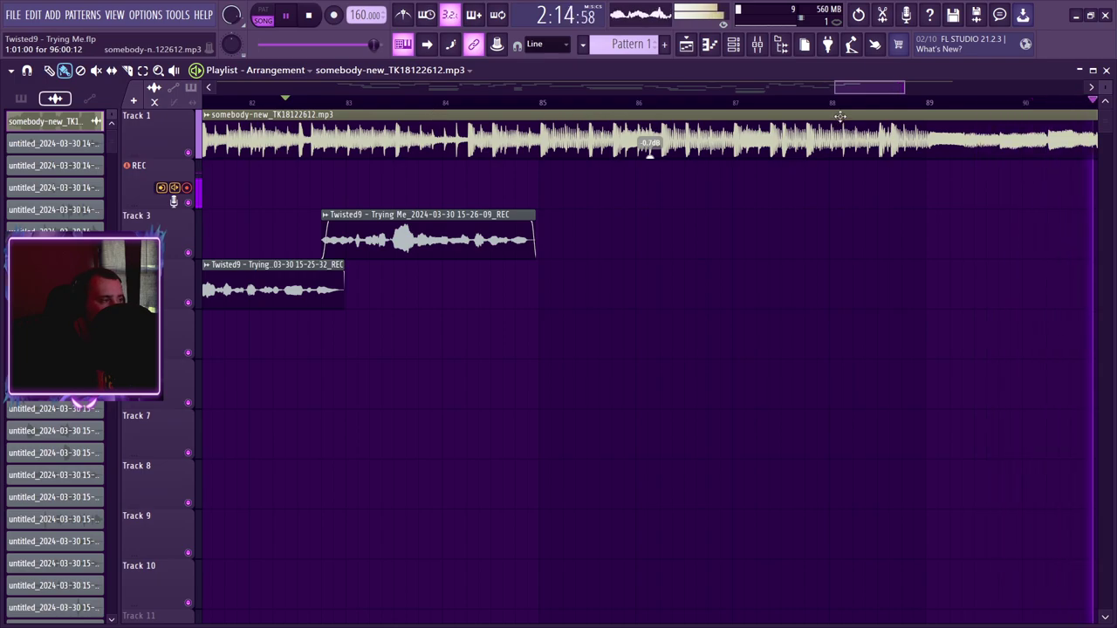
- Record the next vocal take from about bar 82.9 and move its clip to Track 5
mouse_move(853, 90)
left_mouse_down()
mouse_move(917, 92)
mouse_move(847, 92)
mouse_move(869, 91)
left_mouse_up()
key("space")
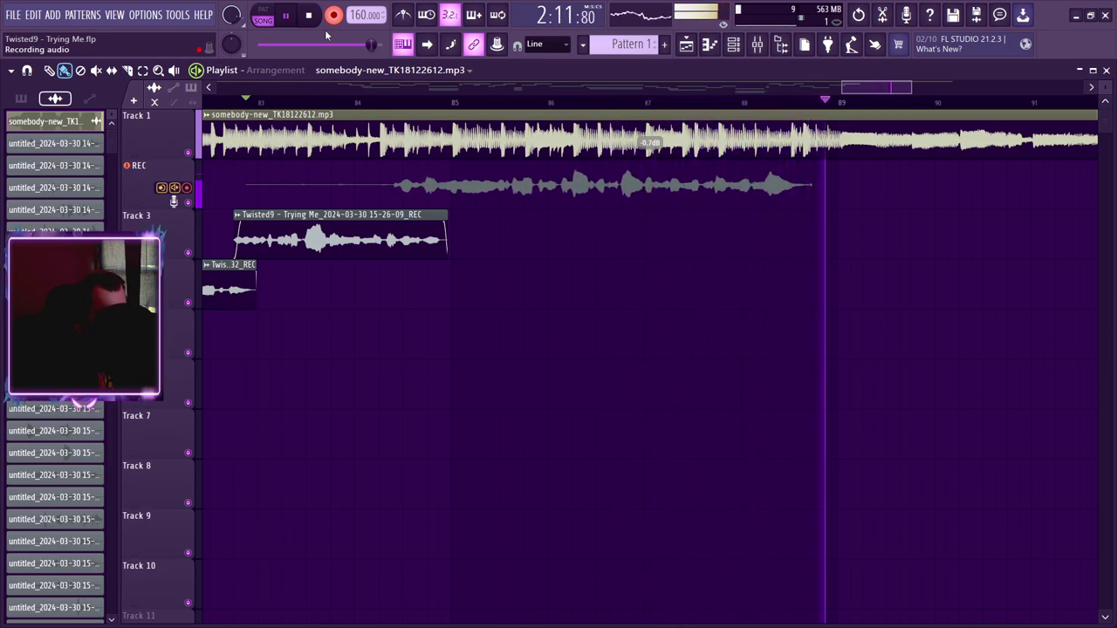
key("space")
left_click(332, 21)
left_click_drag(358, 179, 354, 341)
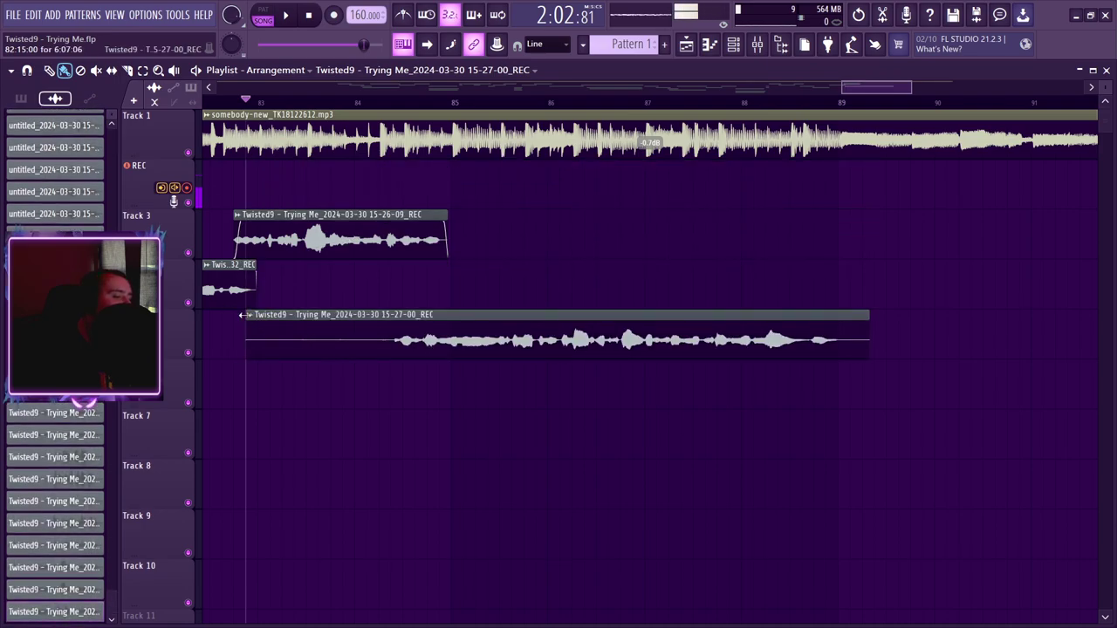
- Trim the new Track 5 vocal to about bars 84.8–89 and add short fades at both ends while playing it back
key("space")
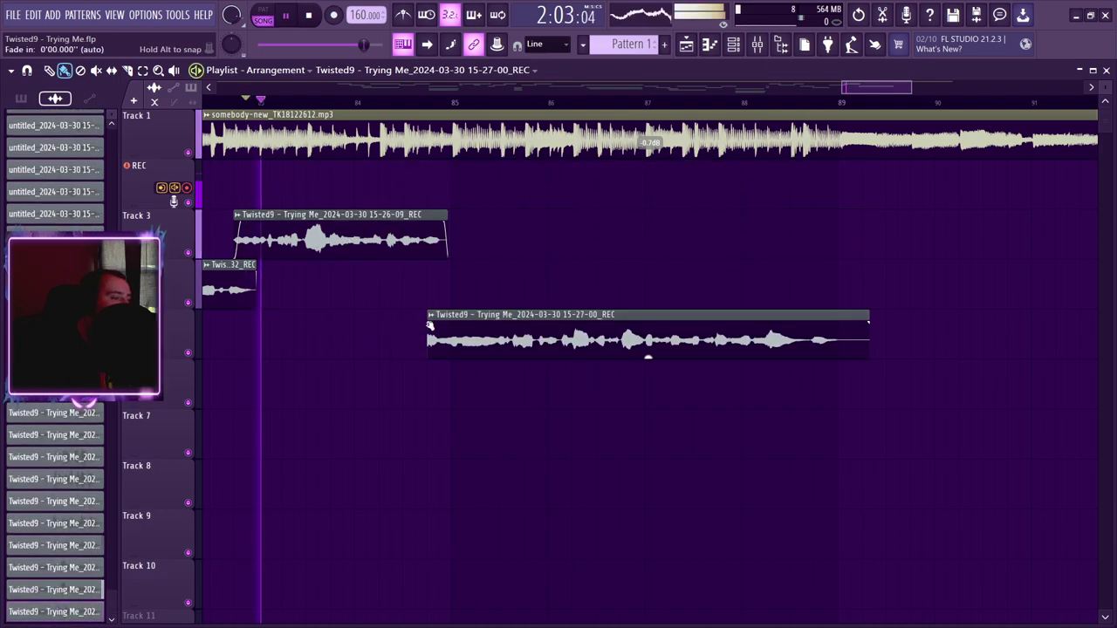
mouse_move(432, 320)
left_mouse_down()
mouse_move(416, 317)
mouse_move(427, 317)
left_mouse_up()
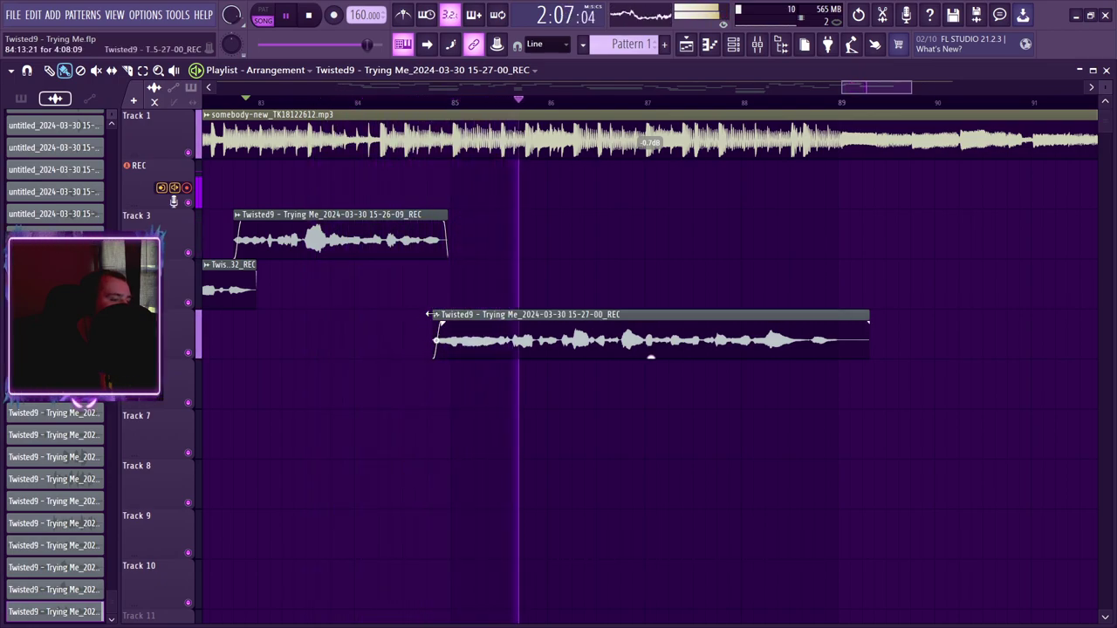
key("space")
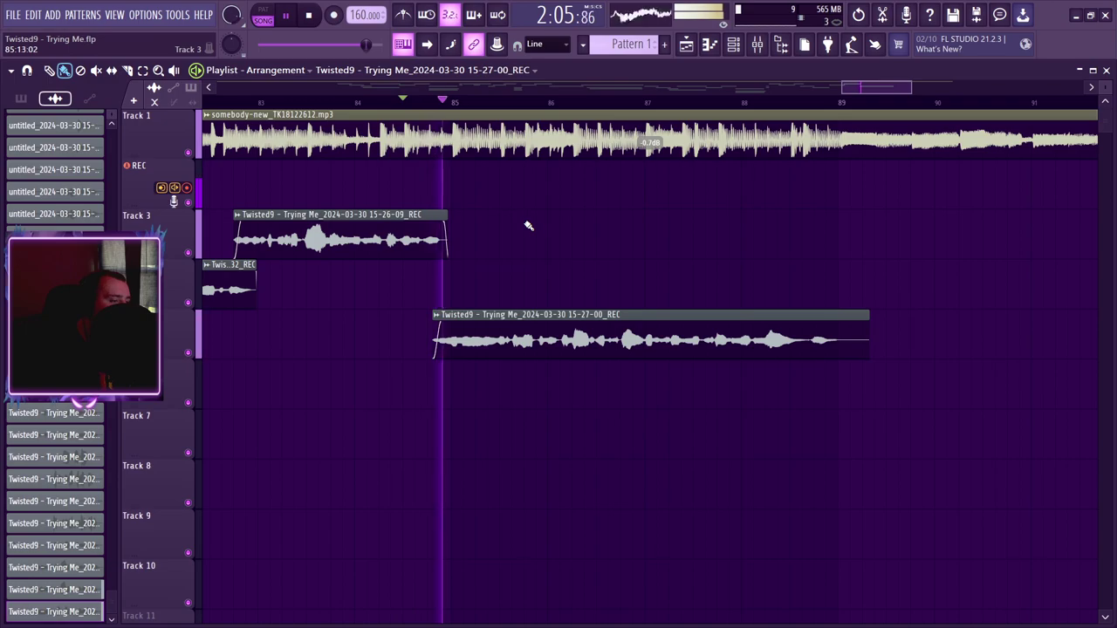
left_click_drag(867, 320, 836, 324)
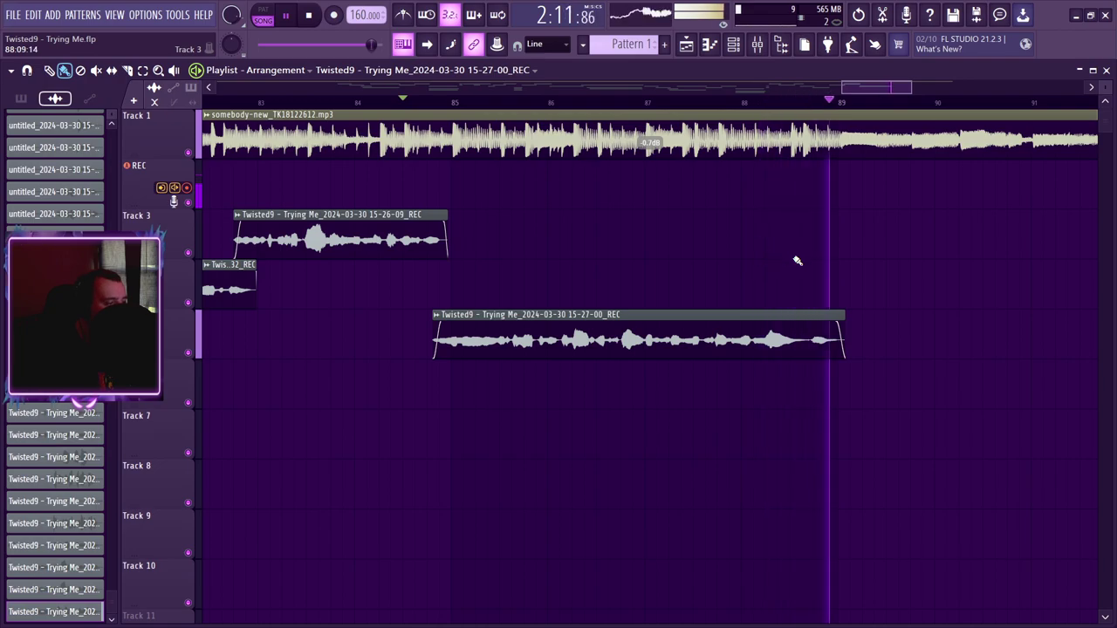
- Record a closing vocal take from about bar 88 and play it back
left_click_drag(855, 90, 821, 87)
left_click(615, 105)
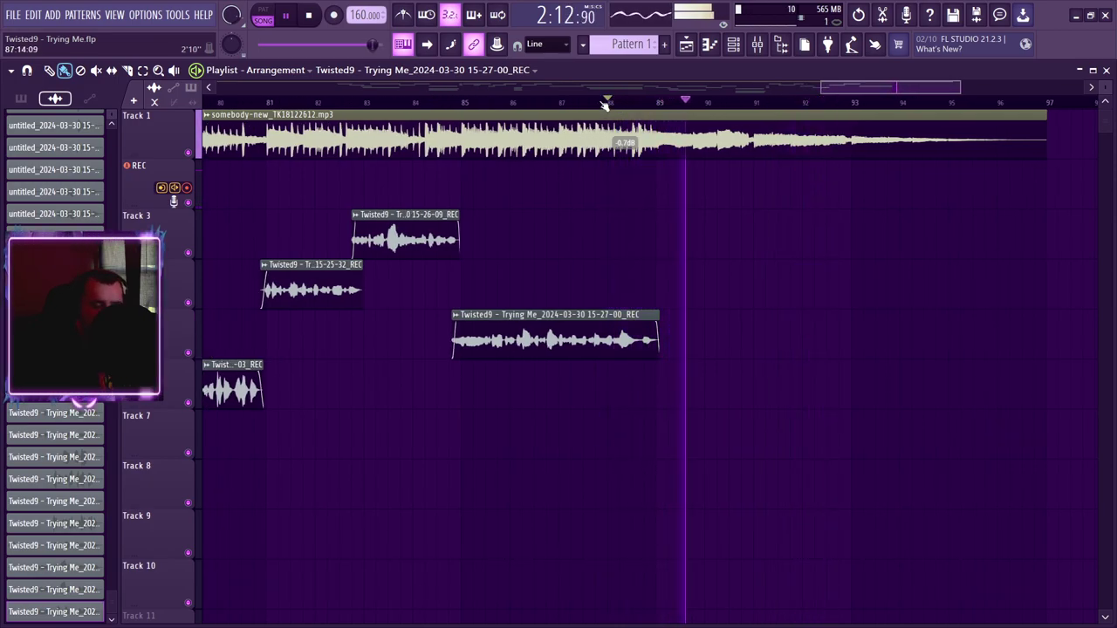
left_click(308, 14)
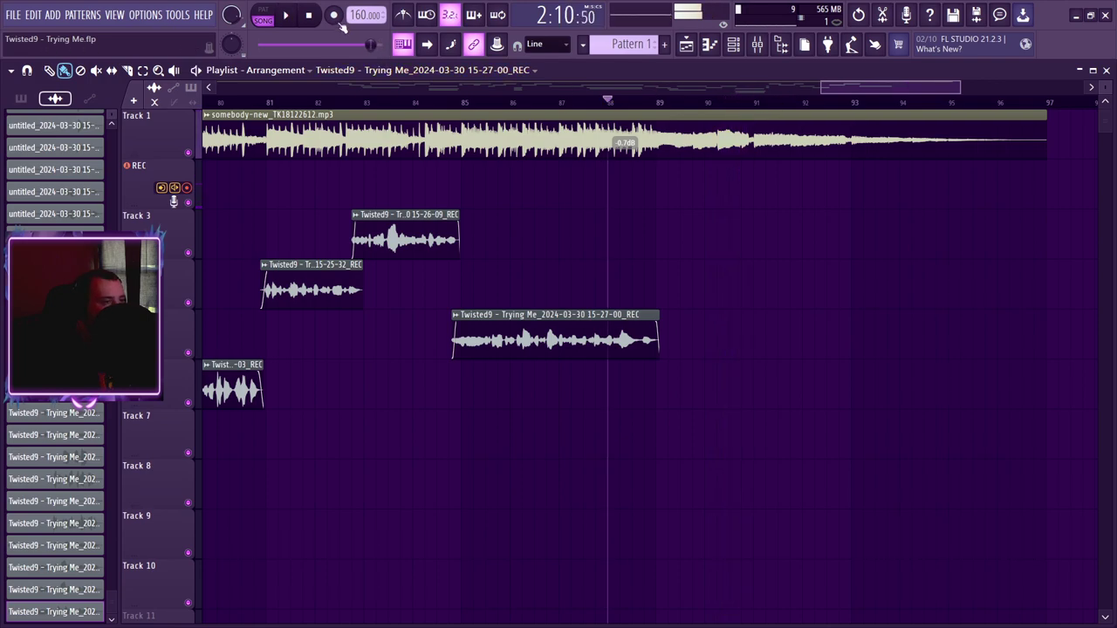
left_click(333, 15)
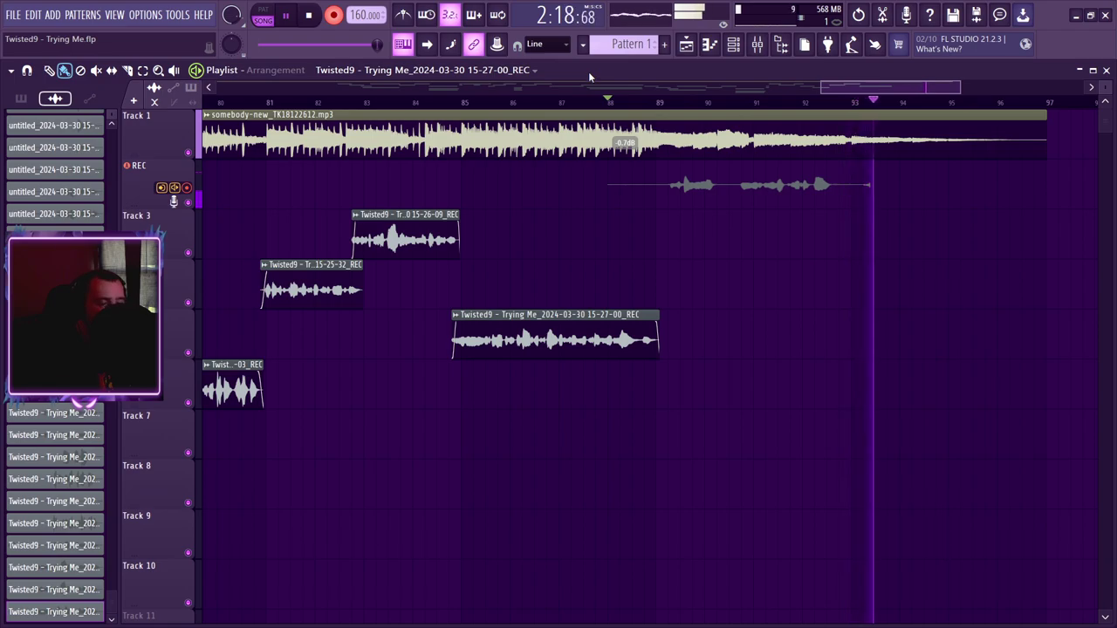
left_click(315, 25)
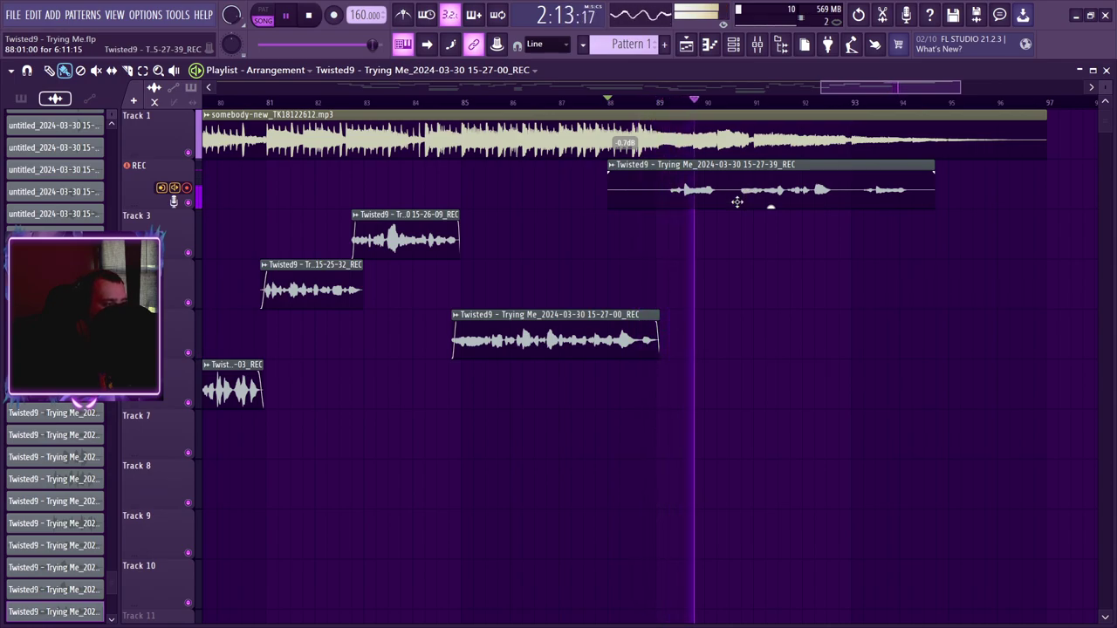
key("space")
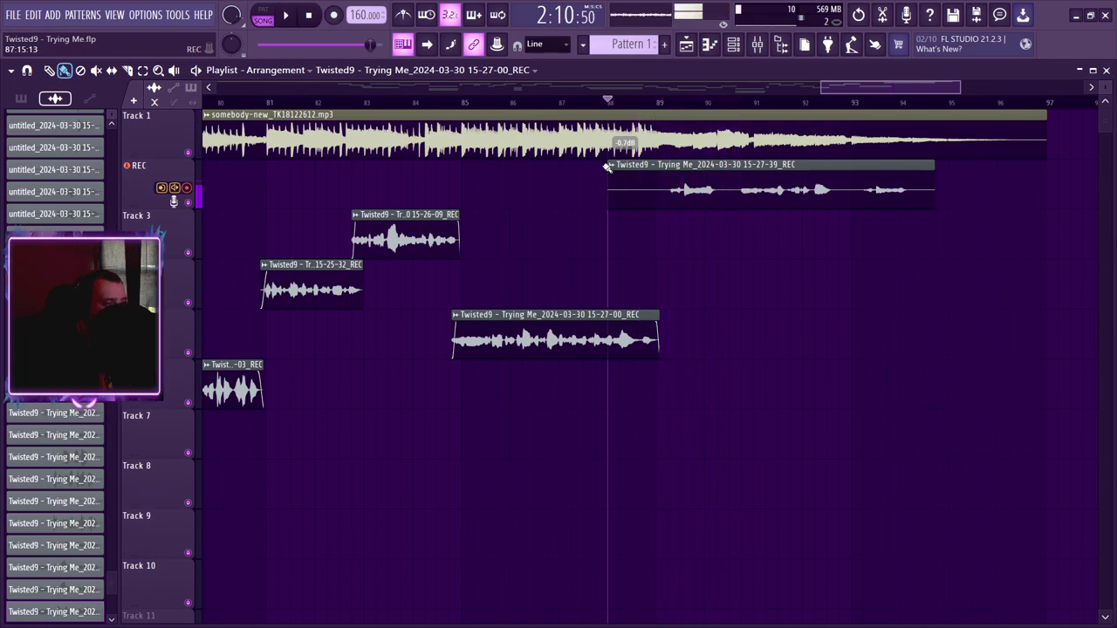
- Trim the closing vocal to about bars 89.5–94.4 with short fades at both ends and move it to Track 3
left_click(680, 105)
key("space")
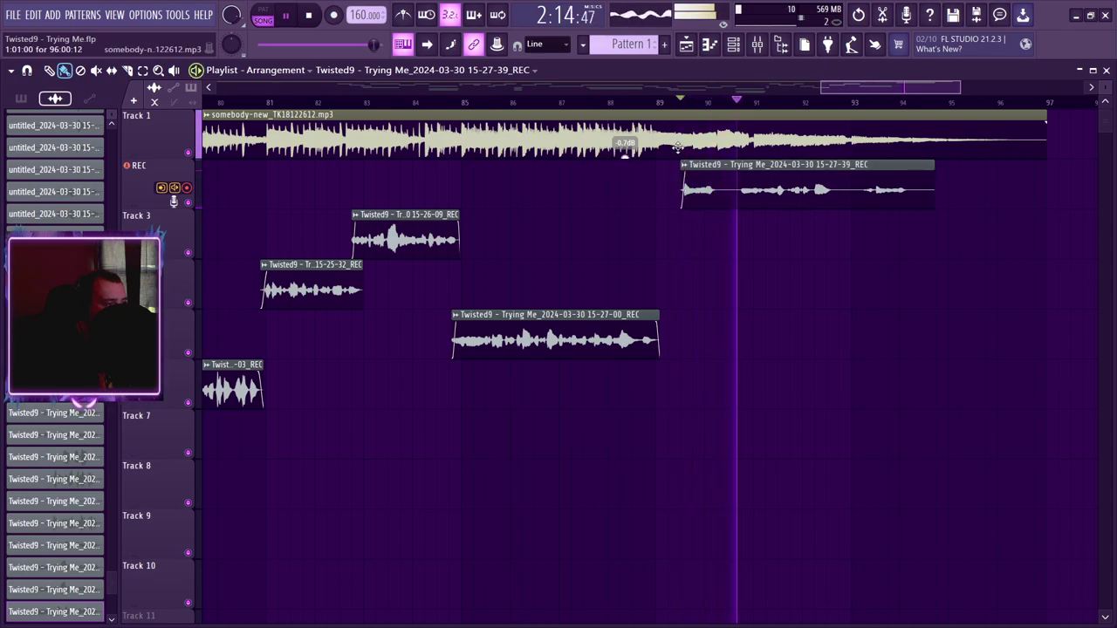
left_click(658, 102)
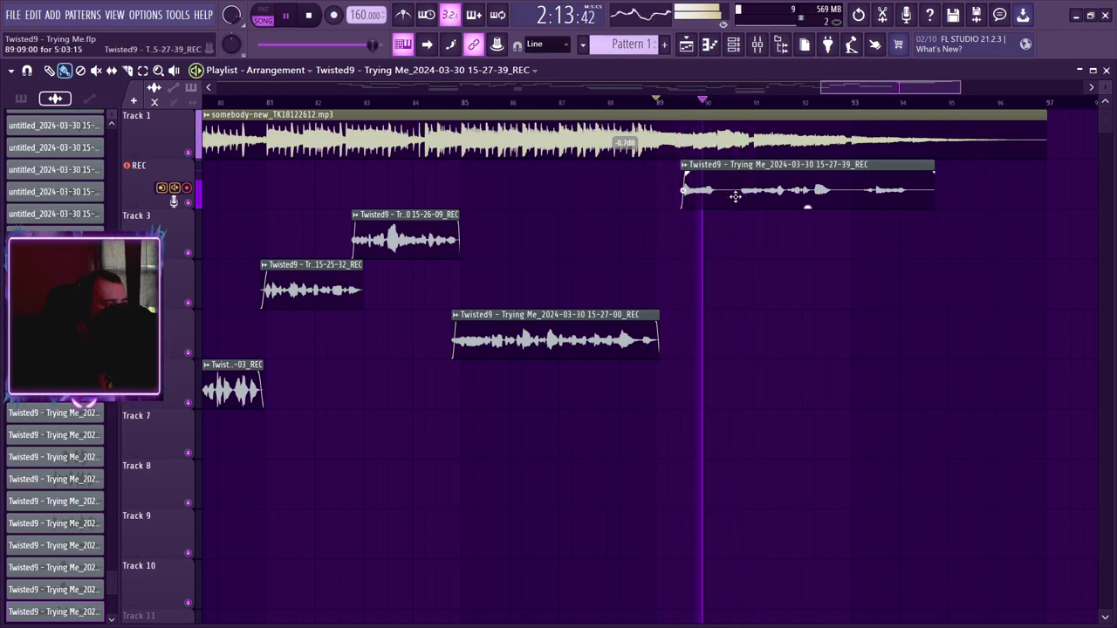
left_click_drag(851, 190, 861, 235)
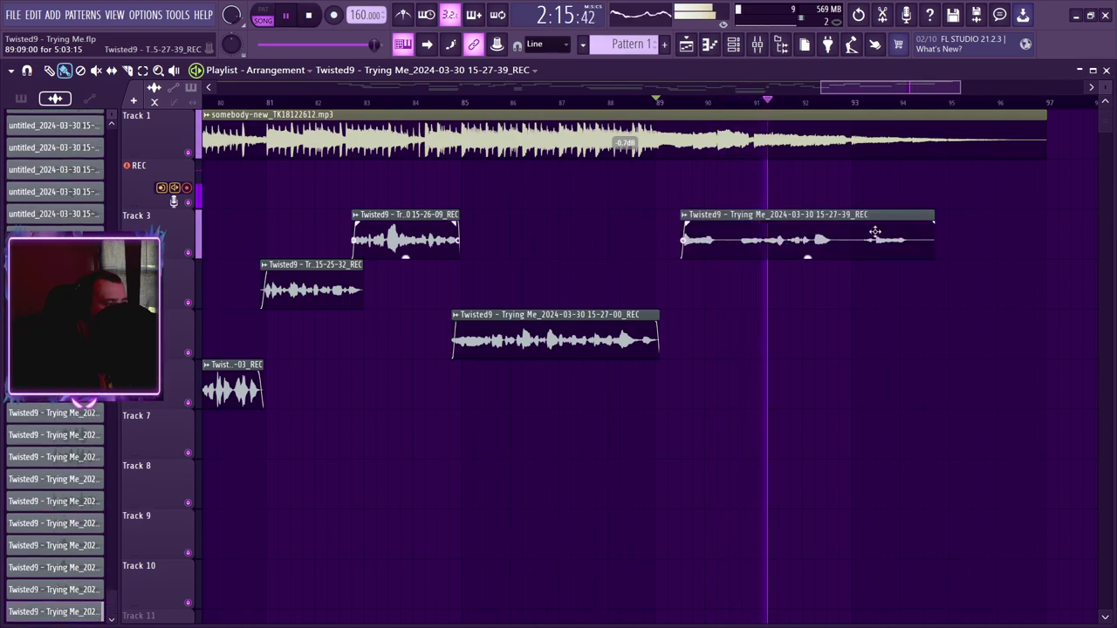
left_click_drag(934, 237, 900, 235)
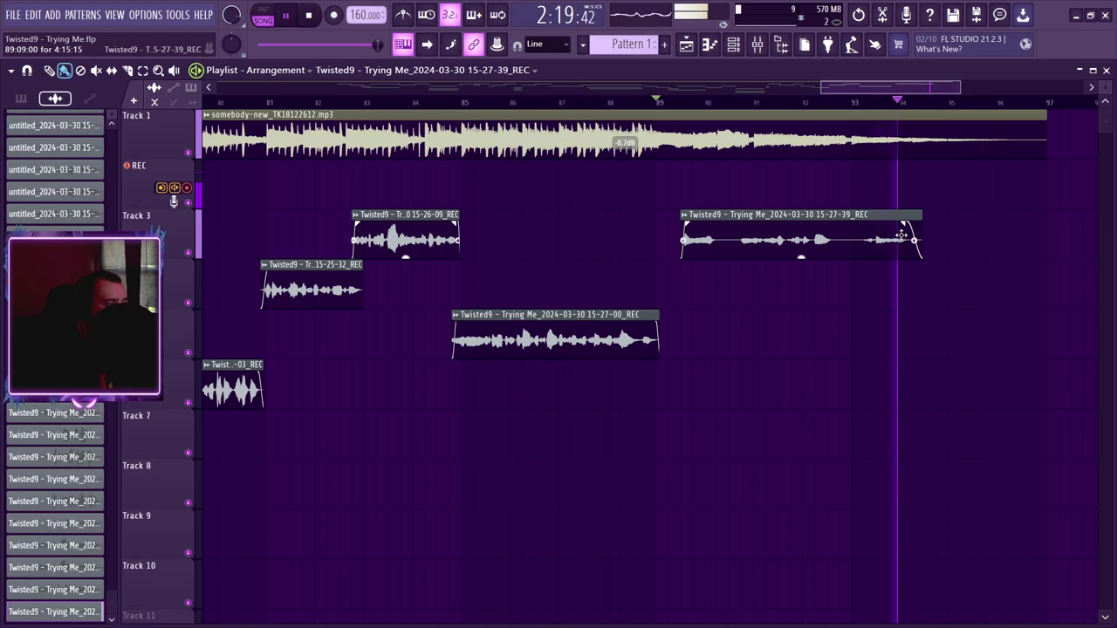
- Save the project under its existing name and return to the first vocal clips around bar 17
left_click_drag(841, 89, 306, 89)
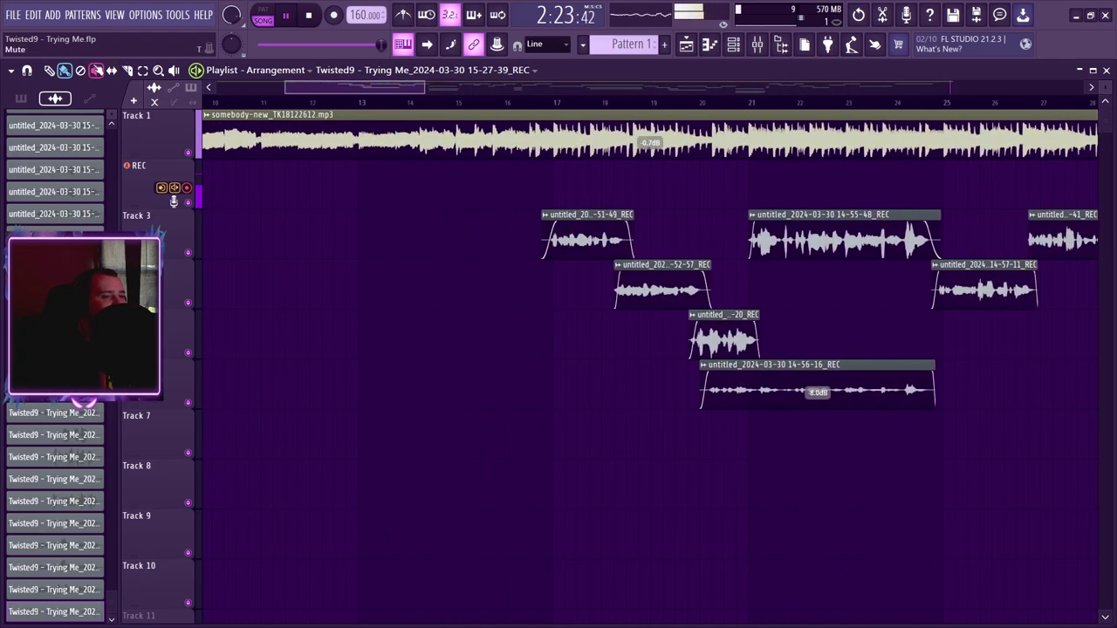
left_click(13, 15)
left_click(40, 77)
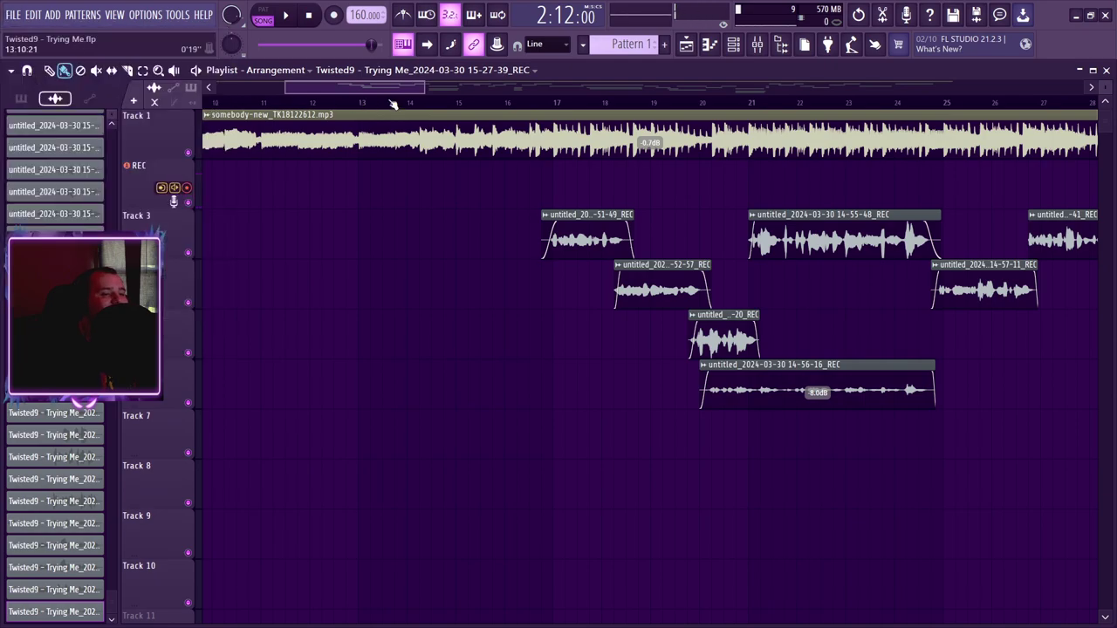
- Set the playback position to about bar 13 and open the mixer
left_click(364, 108)
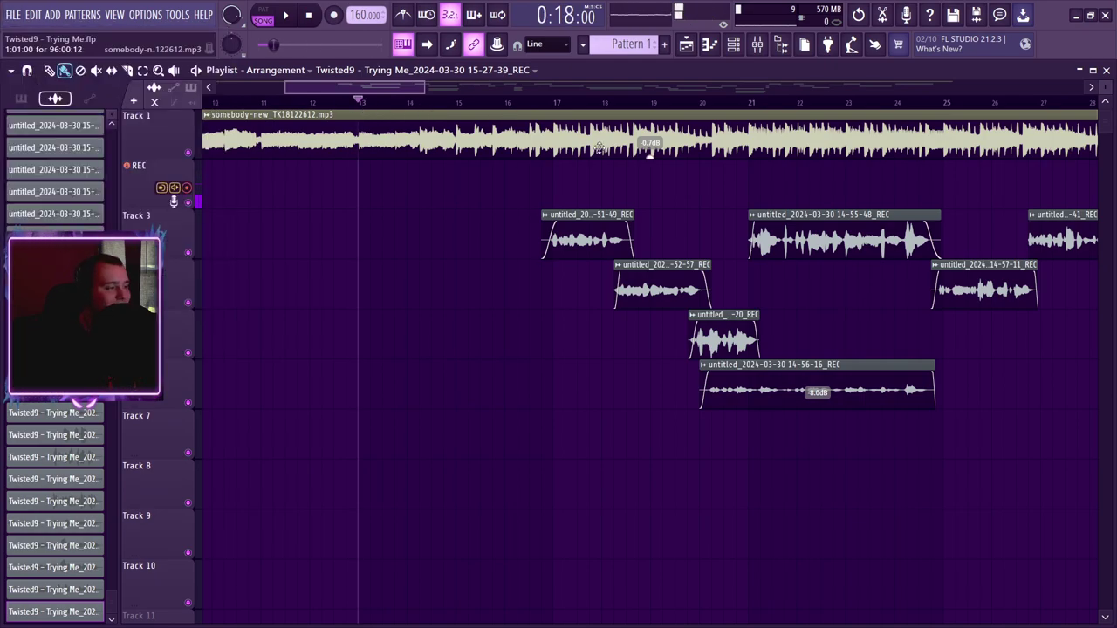
left_click(758, 45)
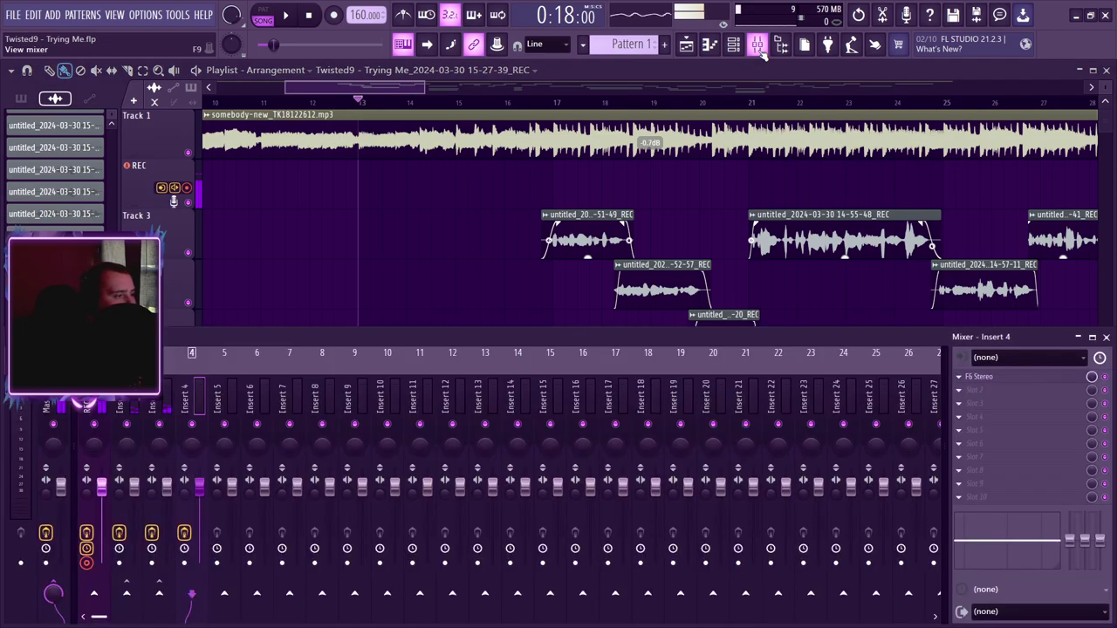